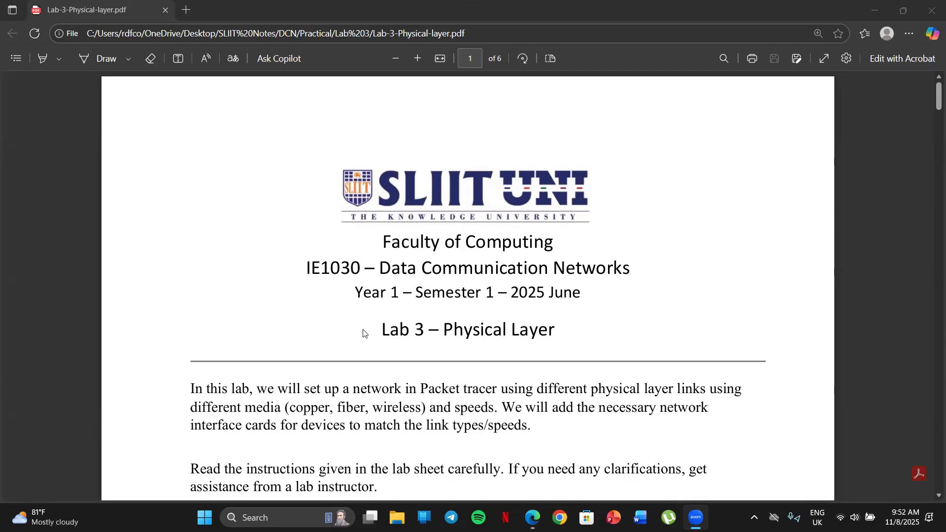
Read the lab sheet's introduction on physical layer links and the media types copper, fiber and wireless
left_click_drag(591, 387, 709, 389)
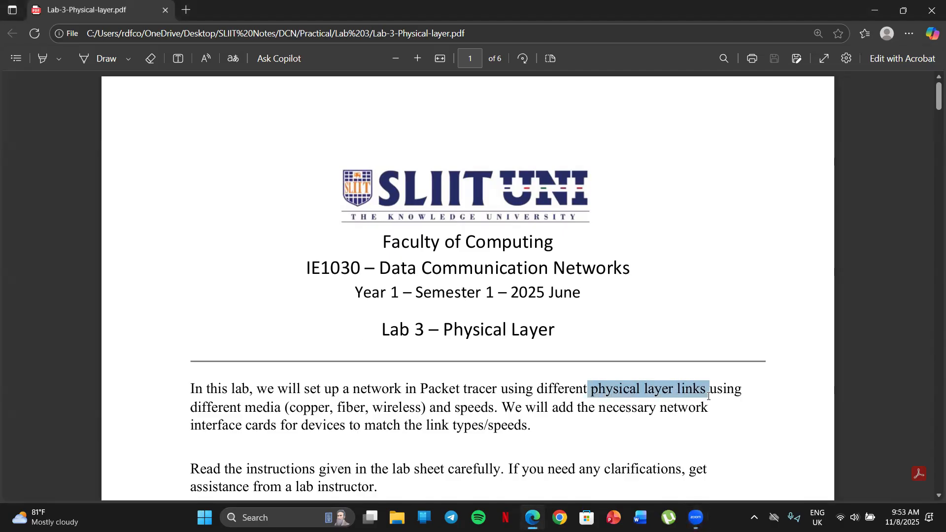
left_click(367, 338)
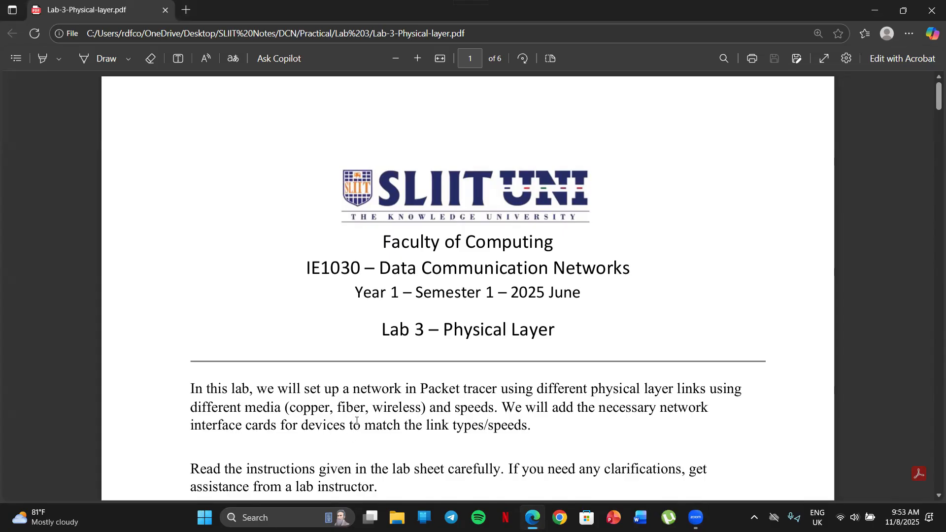
left_click_drag(373, 410, 425, 411)
left_click(373, 369)
Launch Cisco Packet Tracer and choose to sign in with Skills For All
key("super+s")
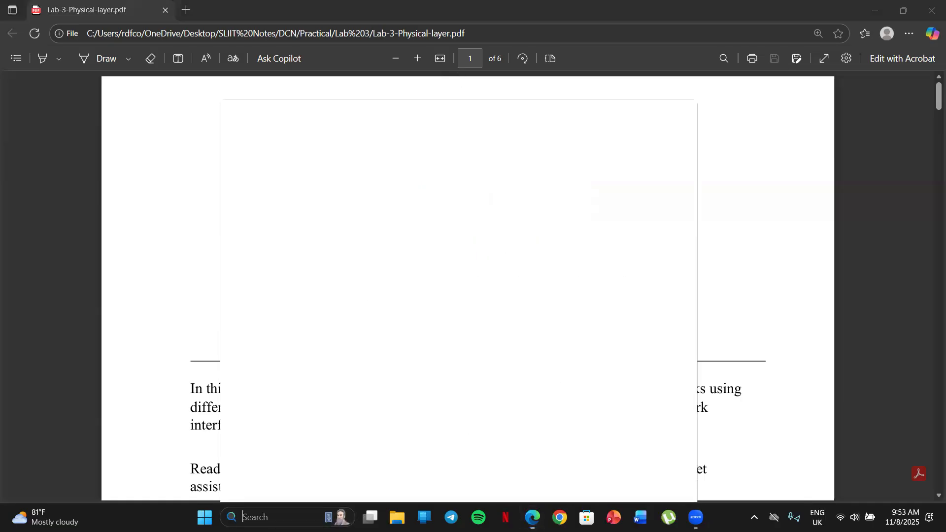
type("cisco Packet Tracer")
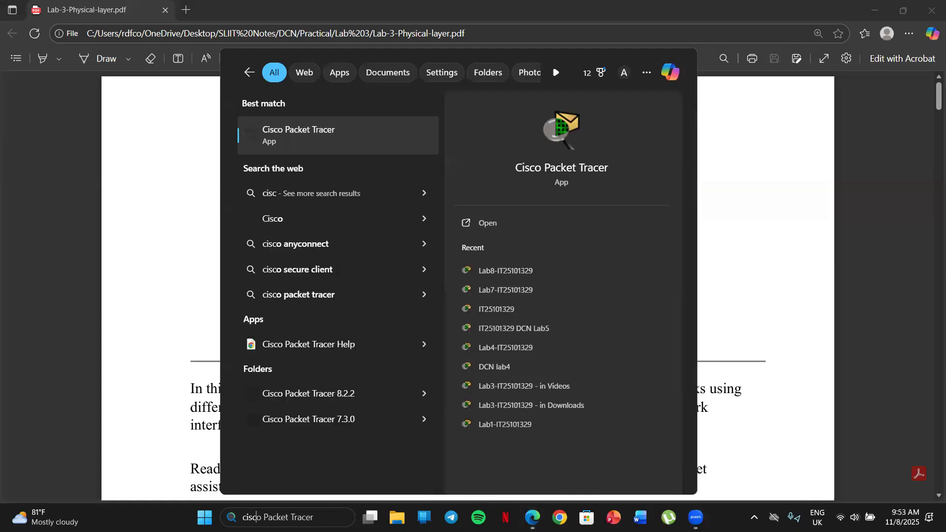
left_click(313, 137)
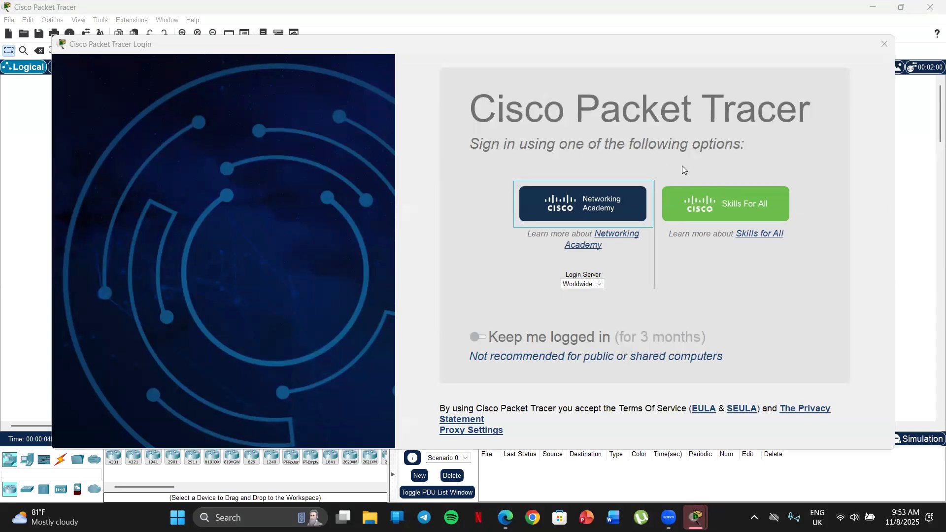
left_click(728, 203)
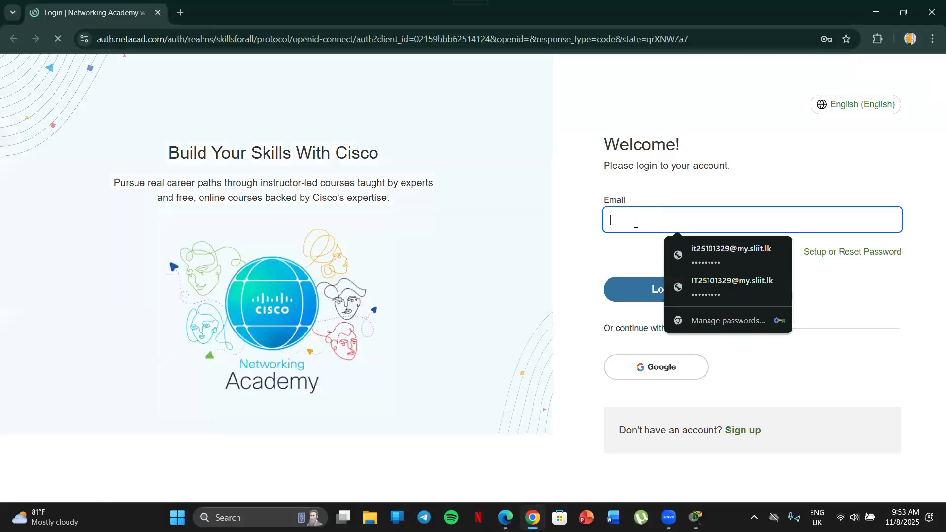
Log in with the saved account e-mail and the account password, and close the browser after the login
left_click(710, 254)
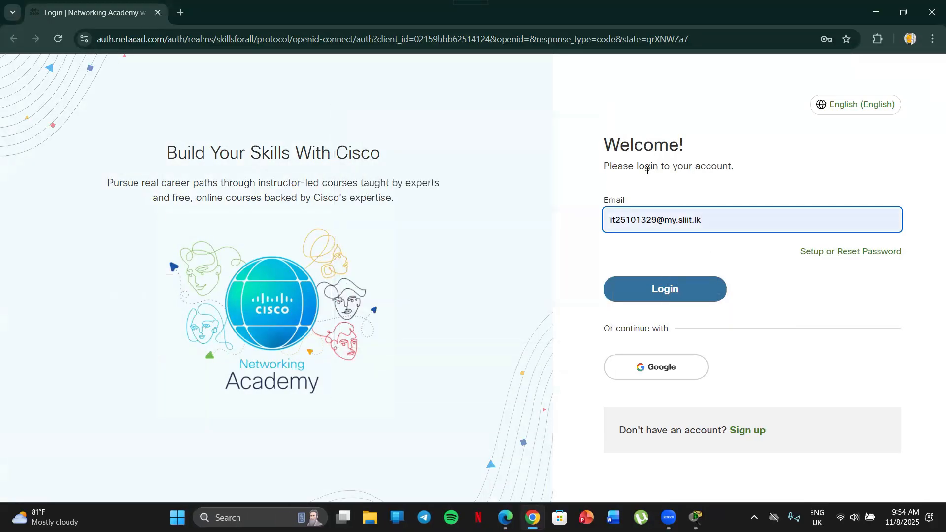
left_click(641, 295)
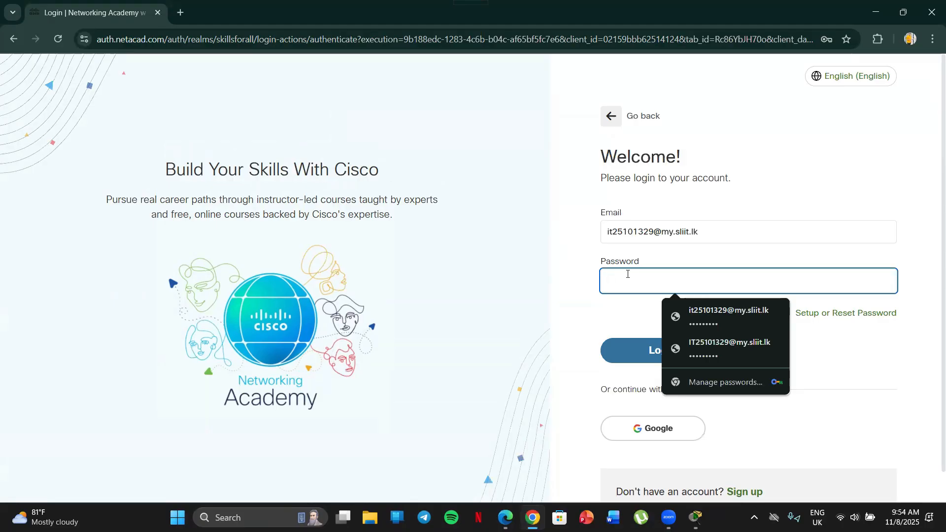
type("•••")
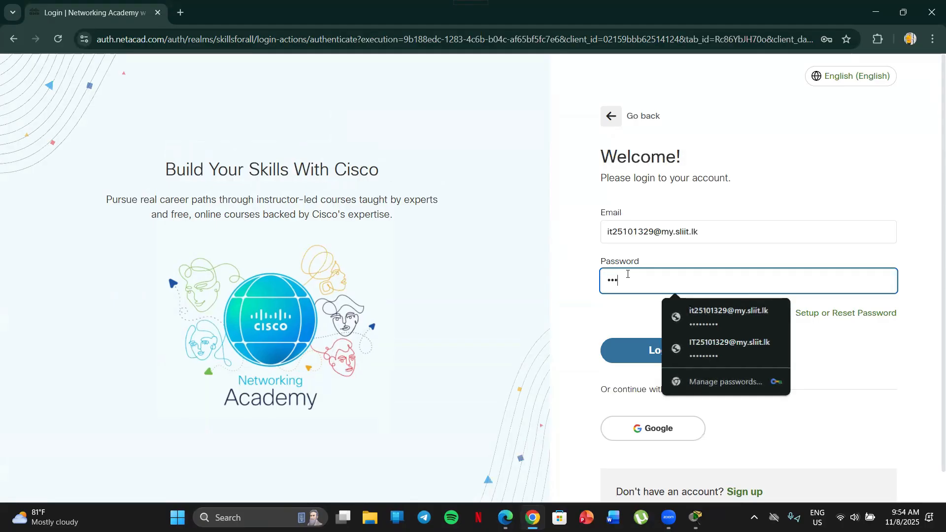
type("••••••")
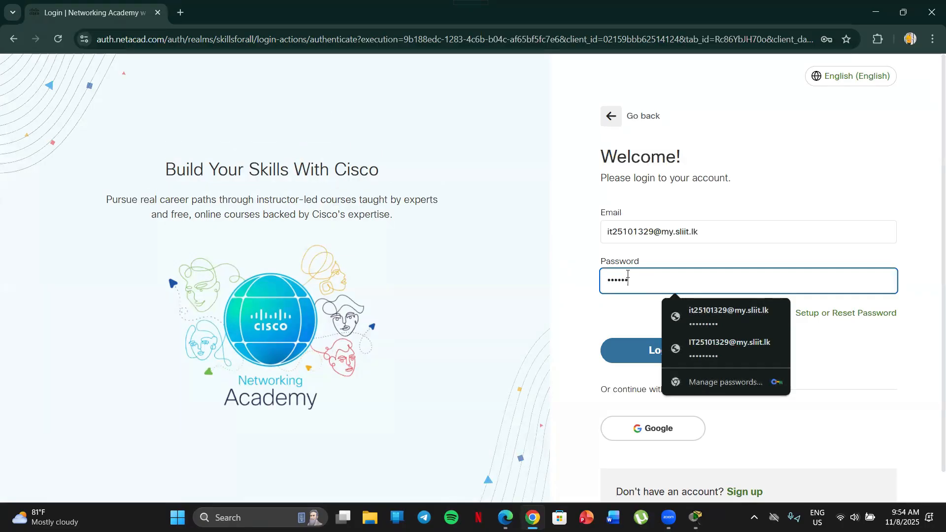
left_click(637, 350)
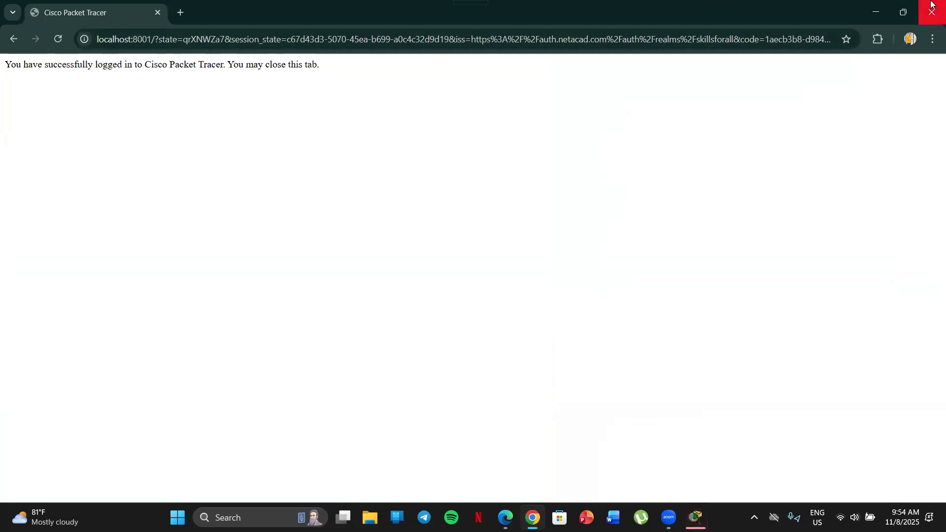
left_click(923, 17)
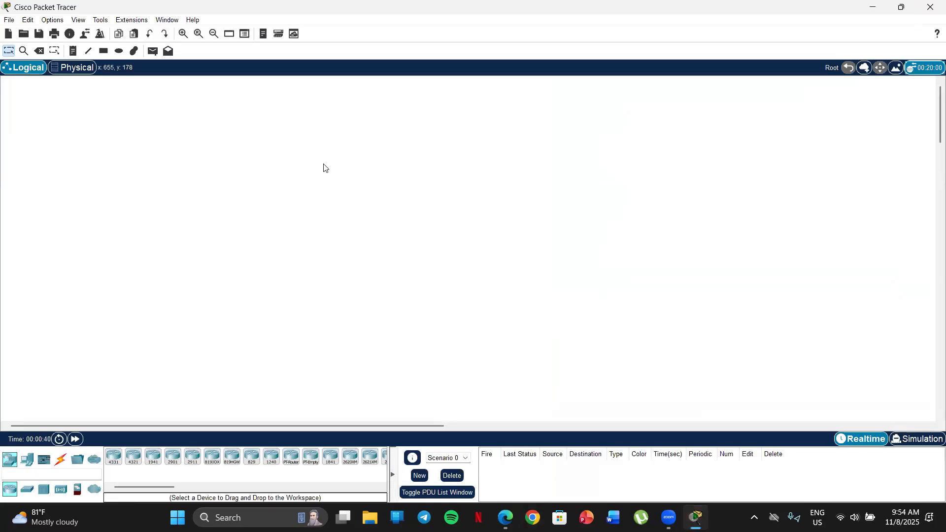
Arrange Packet Tracer and the lab-sheet PDF side by side, each filling one half of the screen
key("super+Right")
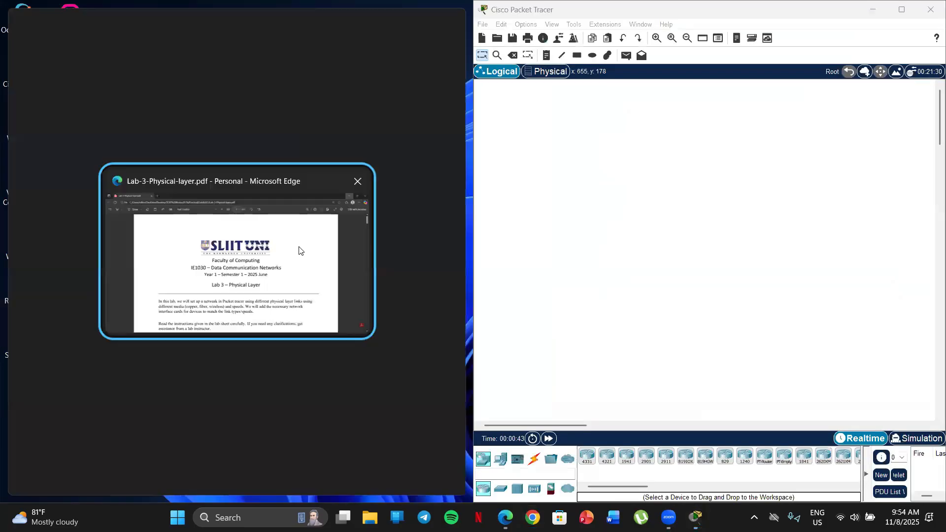
left_click(299, 250)
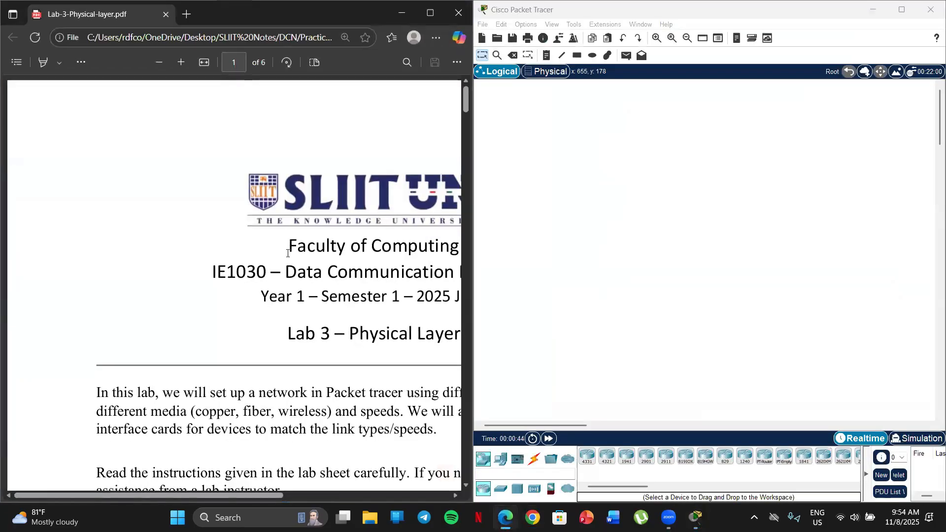
key("ctrl+minus")
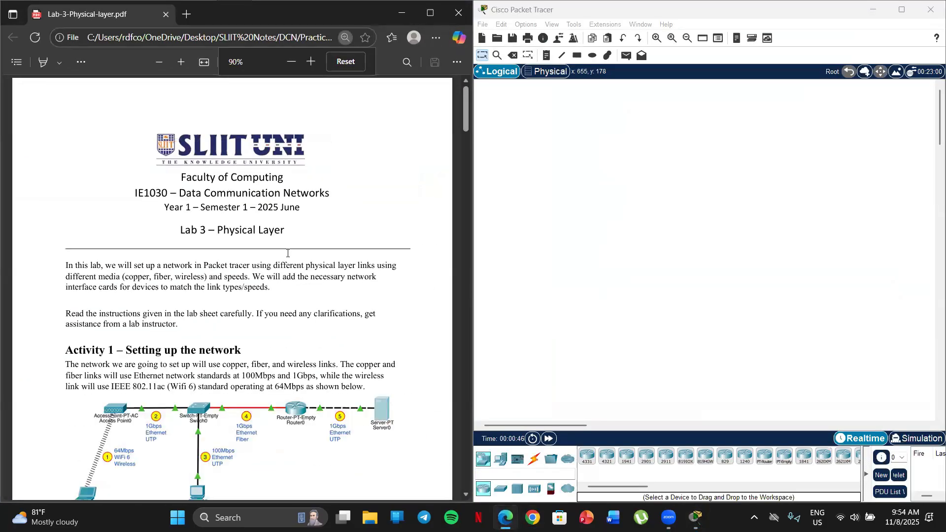
Examine the Activity 1 network diagram and the device table in section 1.1 of the lab sheet
scroll(266, 264, "down", 3)
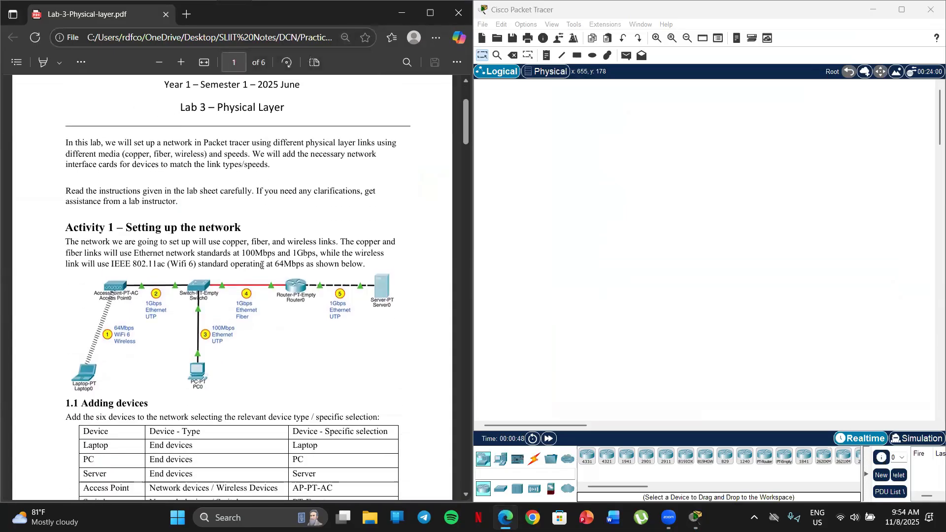
scroll(263, 265, "down", 2)
scroll(252, 277, "up", 1)
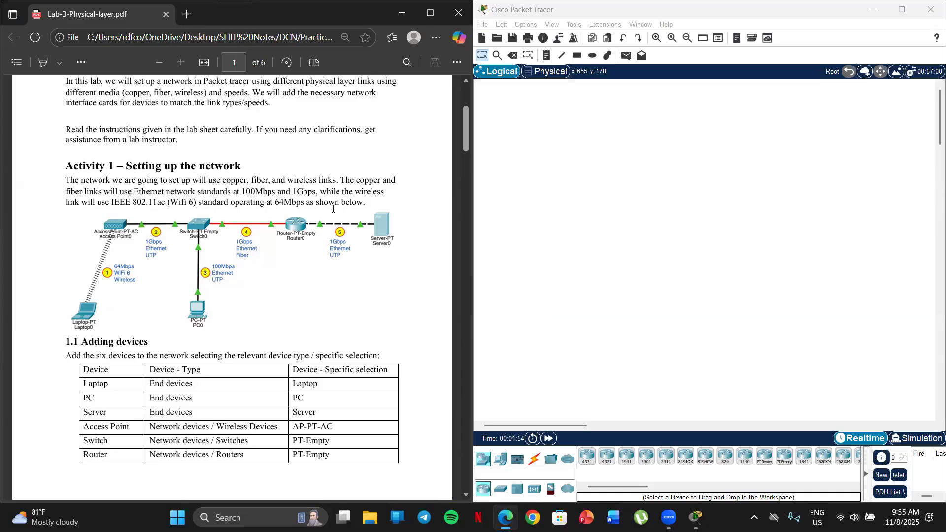
scroll(225, 204, "down", 1)
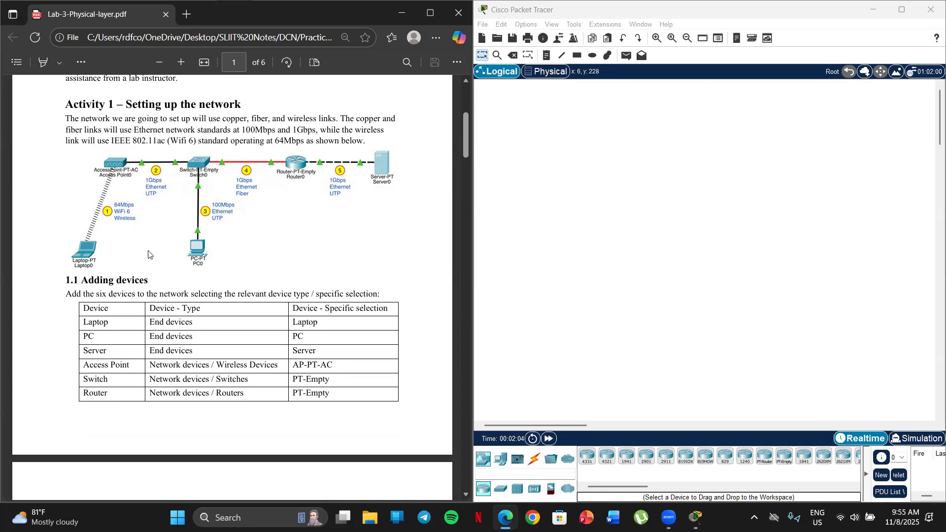
scroll(139, 243, "down", 3)
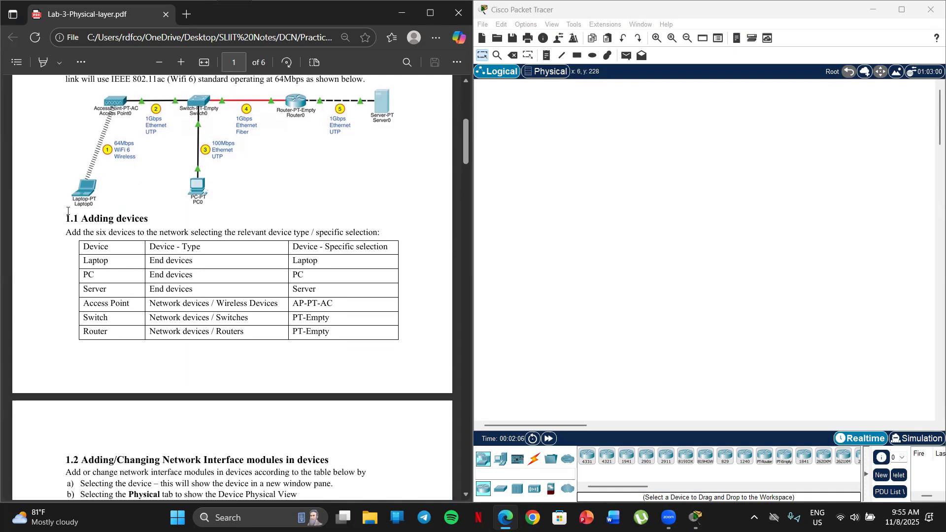
scroll(63, 211, "up", 1)
scroll(69, 224, "down", 1)
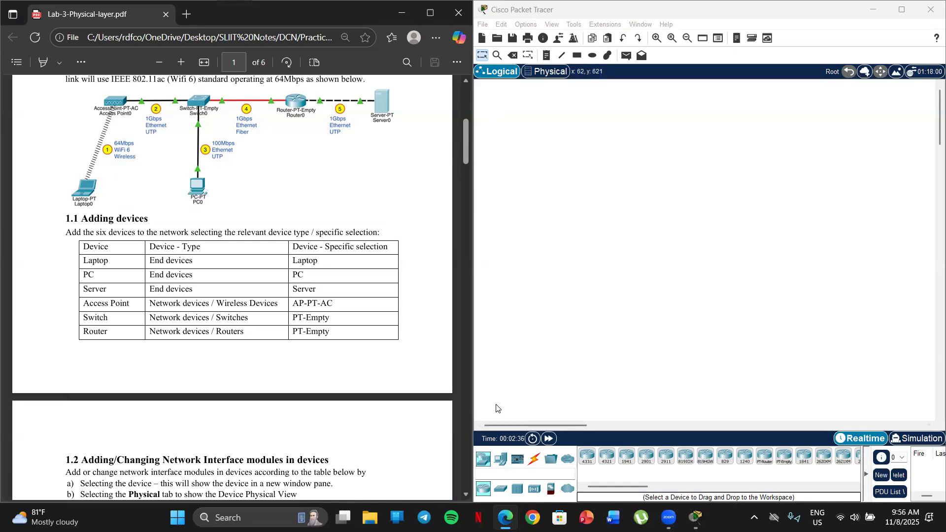
Add a laptop, a PC and a server to the workspace, laid out as in the lab diagram
left_click(501, 462)
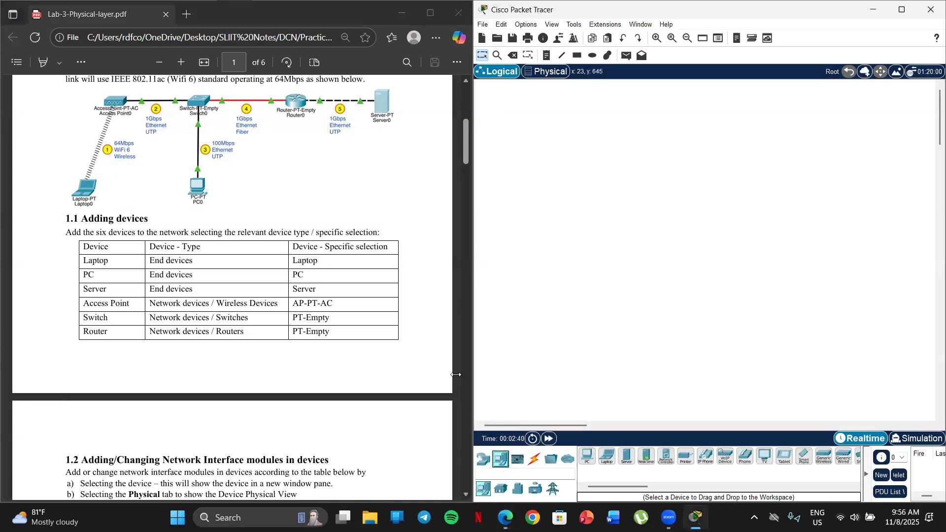
left_click_drag(607, 456, 572, 346)
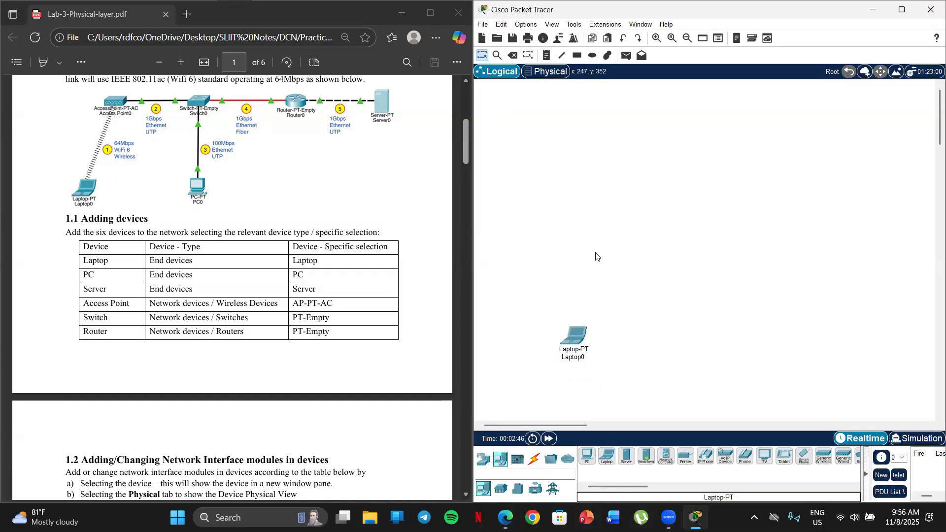
left_click(586, 456)
left_click(733, 331)
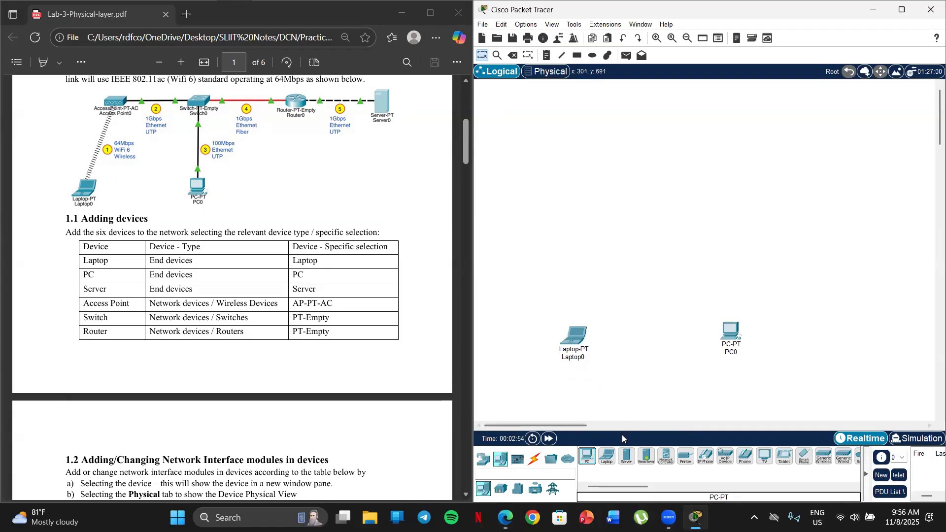
left_click(627, 457)
left_click(852, 124)
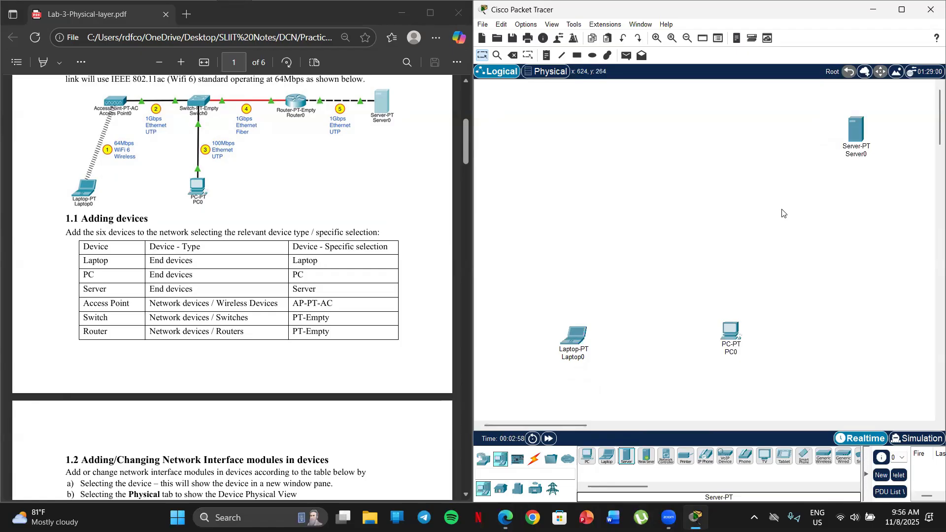
Add an AP-PT-AC access point above the laptop and a PT-Empty switch between the access point and the server
left_click(484, 460)
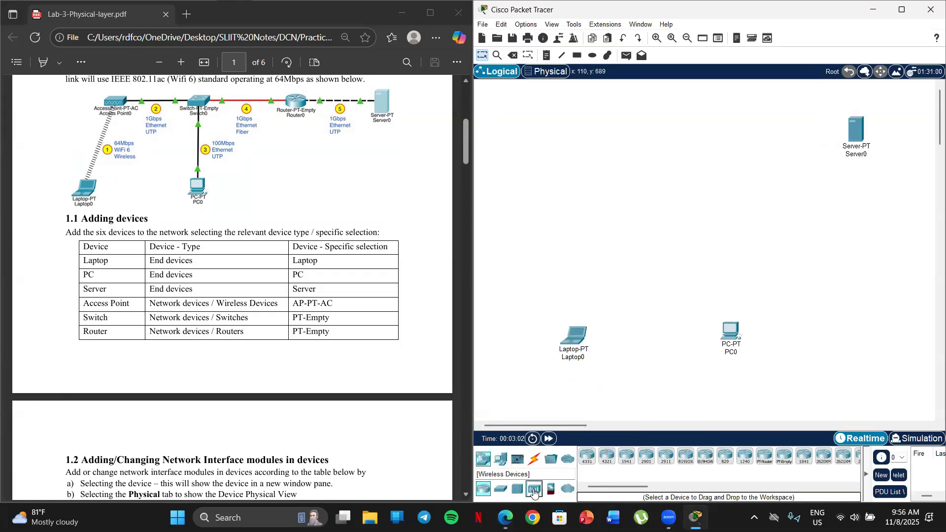
left_click(534, 490)
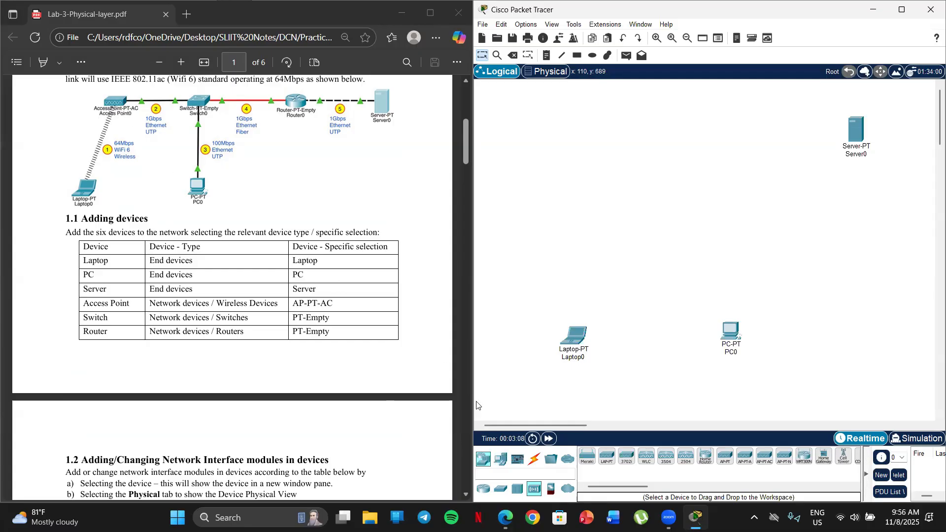
left_click_drag(619, 486, 628, 487)
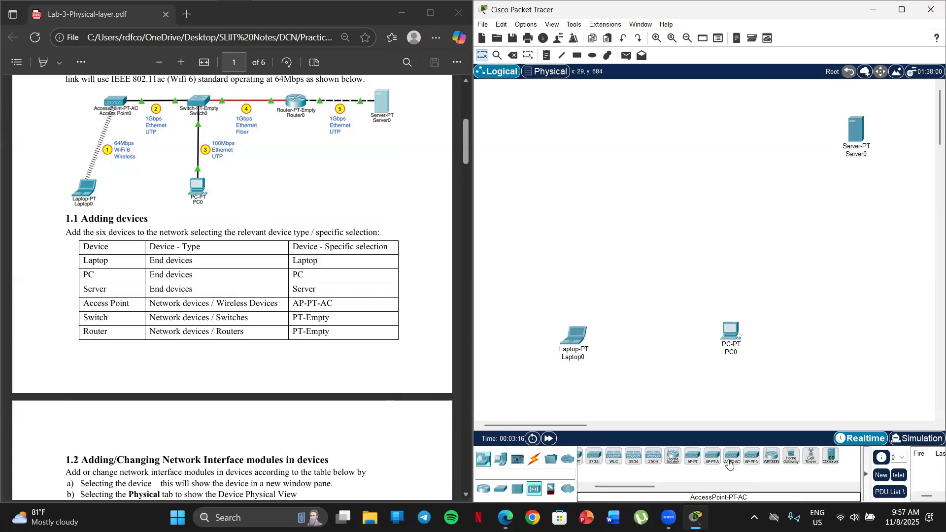
left_click_drag(731, 462, 581, 135)
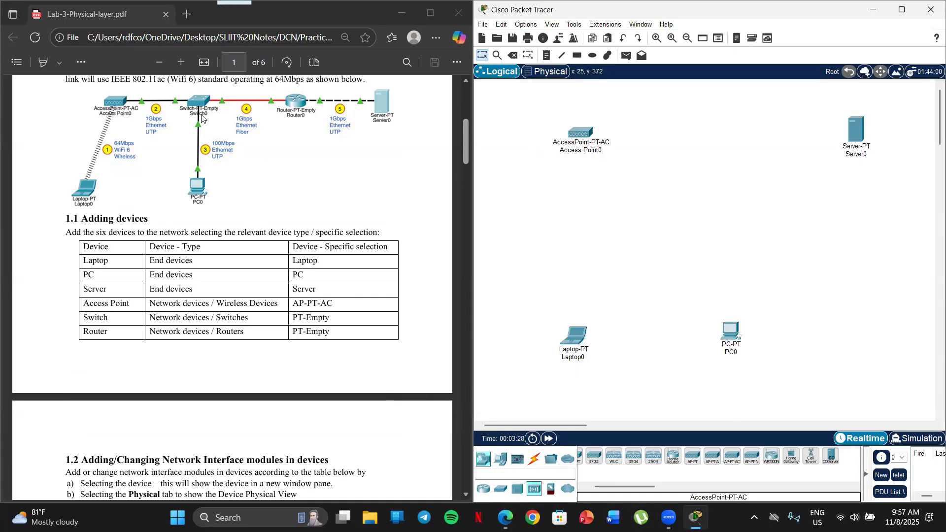
left_click(501, 488)
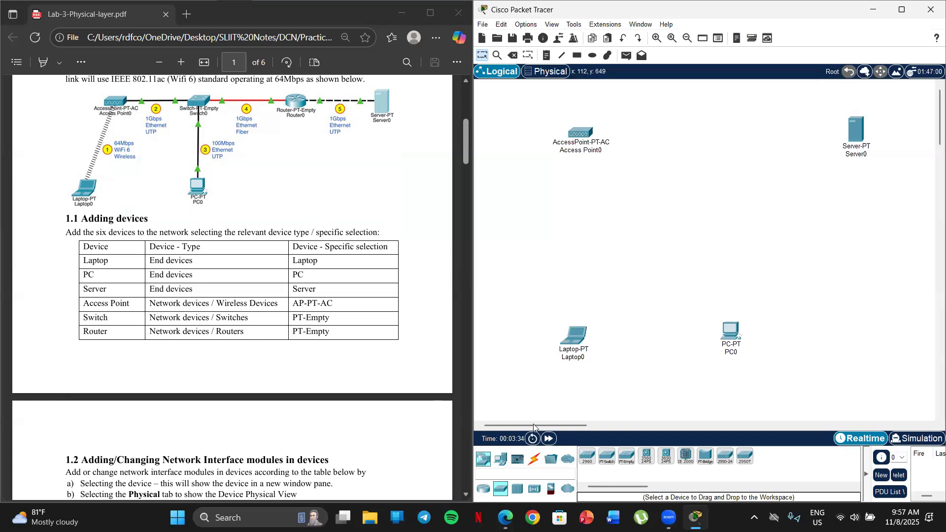
left_click_drag(627, 457, 686, 152)
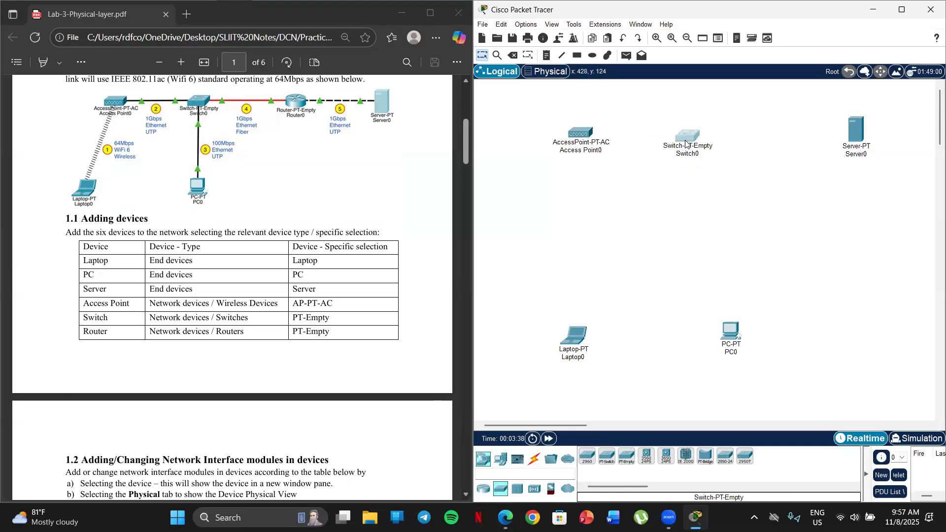
Reposition the laptop and the PC so they sit closer beneath the access point and the switch
left_click_drag(567, 341, 537, 338)
left_click_drag(728, 336, 679, 327)
left_click_drag(545, 340, 548, 299)
left_click_drag(682, 328, 684, 302)
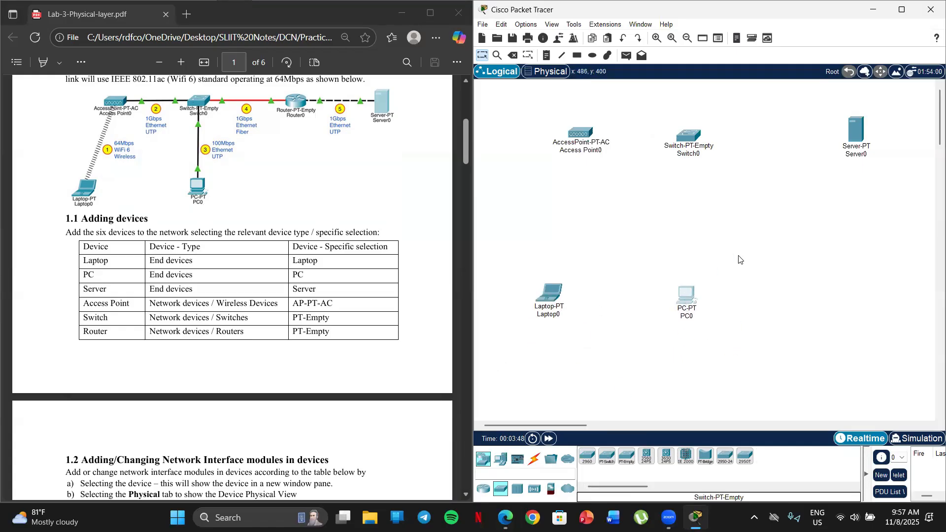
Add a PT-Empty router between the switch and the server, and shift the switch slightly to even the row
left_click(483, 489)
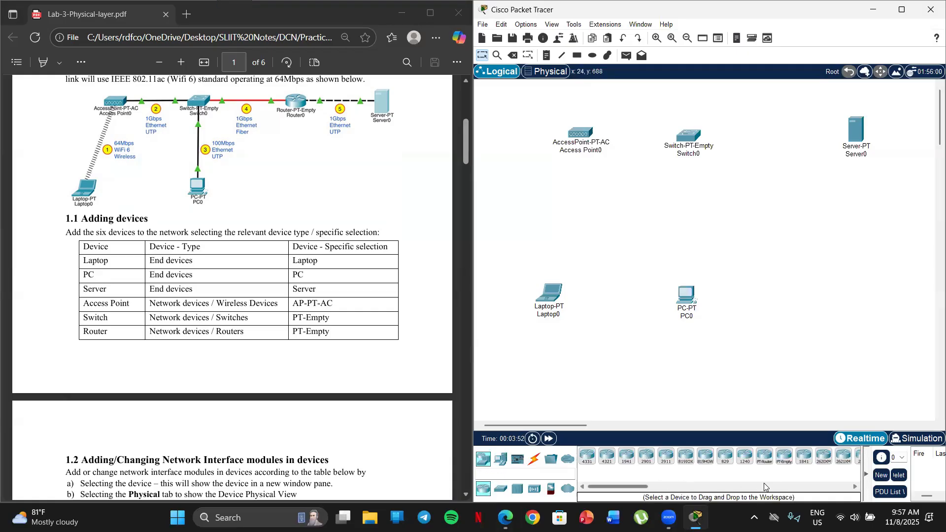
left_click(785, 463)
left_click_drag(784, 396, 783, 141)
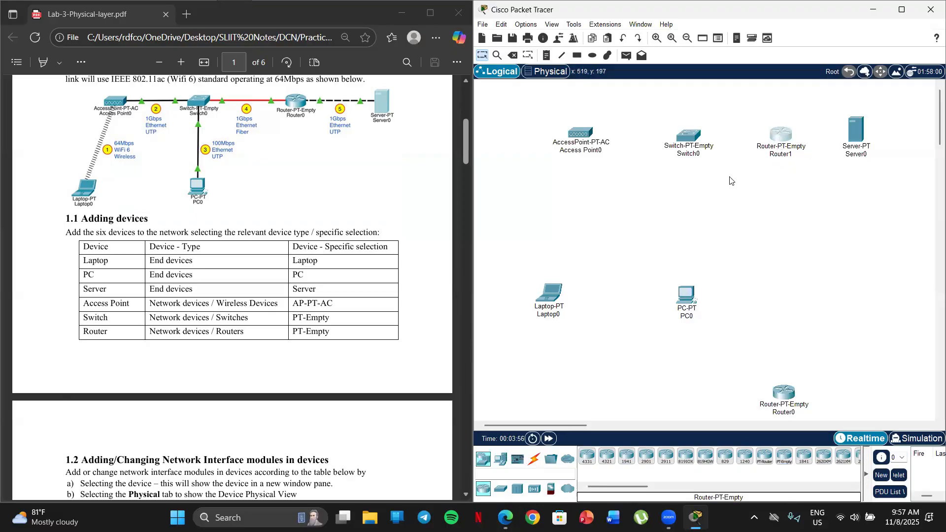
left_click_drag(691, 150, 680, 138)
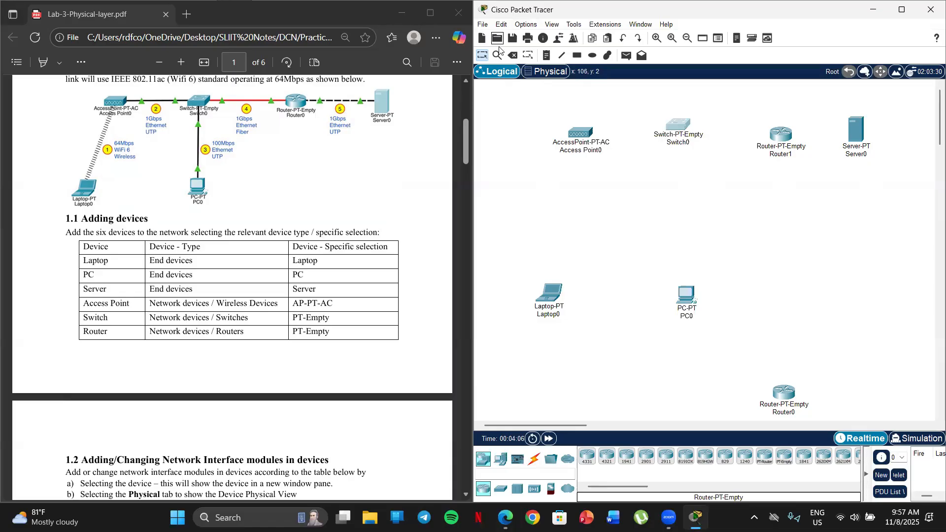
Delete the duplicate Router1 and move Router0 into its place between the switch and the server
left_click(513, 55)
left_click(746, 274)
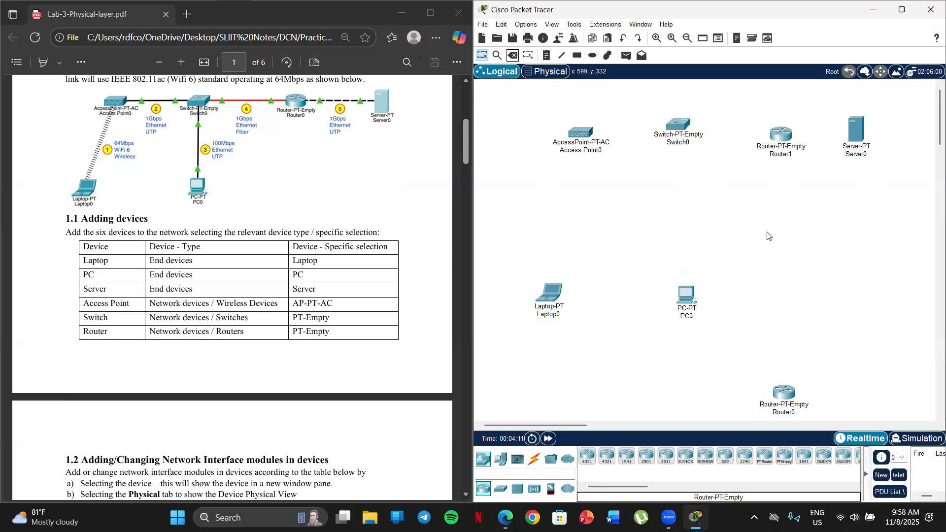
left_click(513, 55)
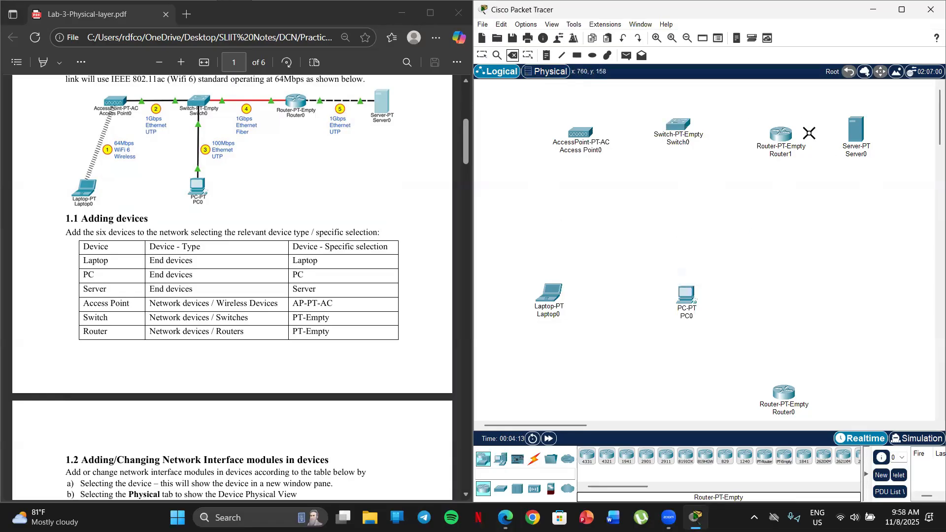
left_click(782, 137)
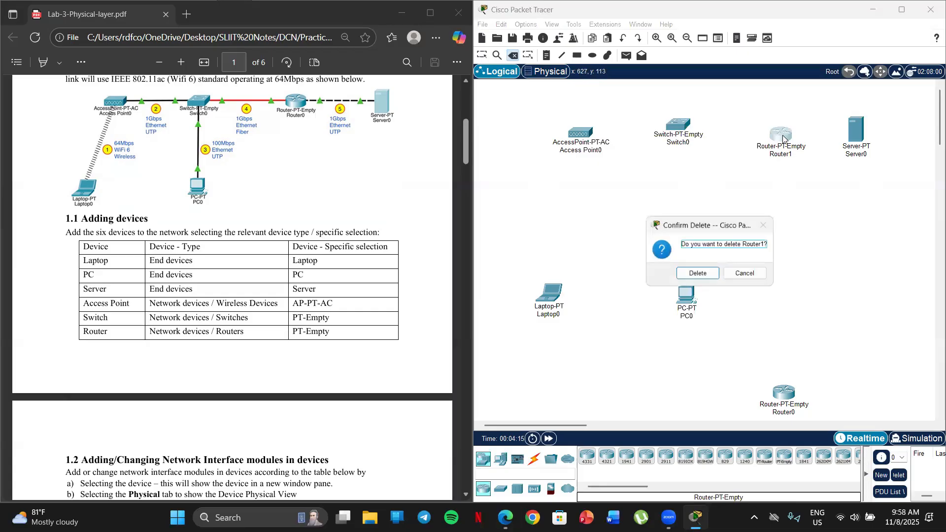
left_click(713, 277)
left_click(486, 54)
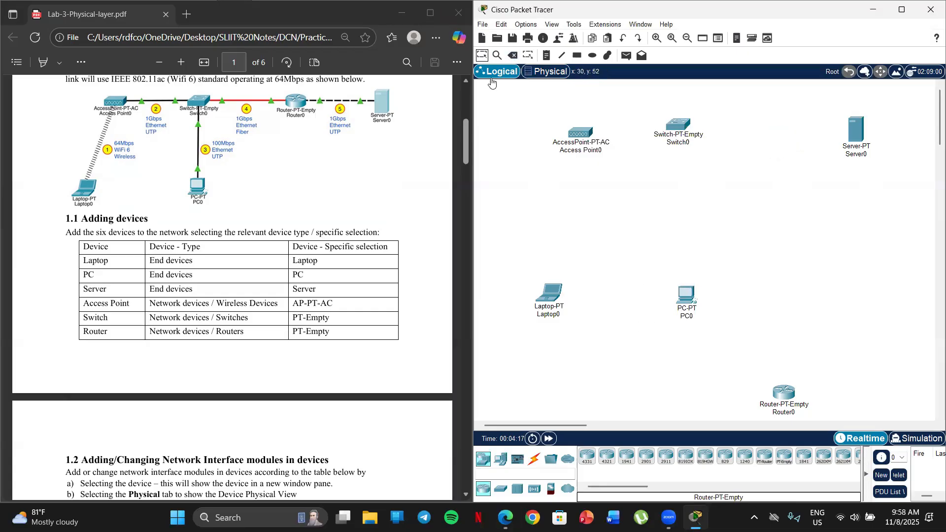
left_click_drag(784, 394, 780, 141)
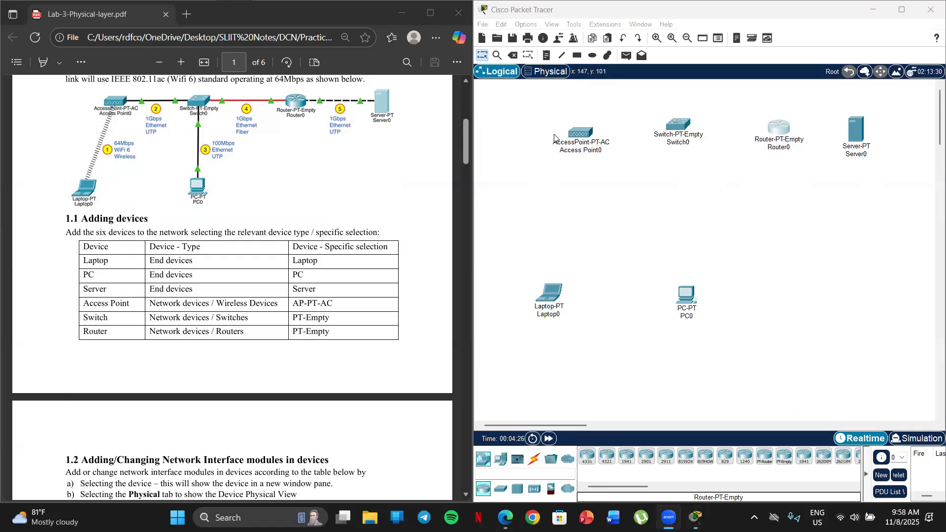
Spread the access point, switch, router and server more evenly along the upper row
left_click_drag(577, 133, 564, 144)
left_click_drag(690, 126, 686, 146)
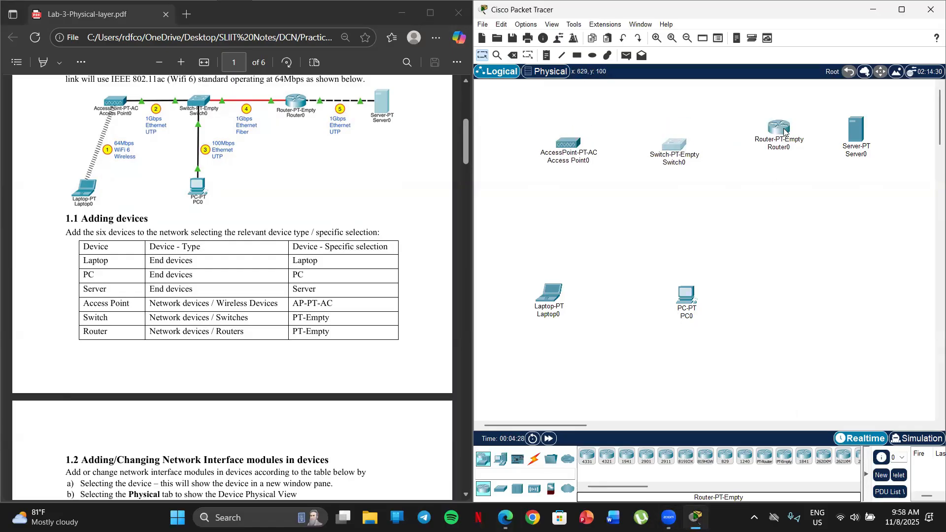
left_click_drag(784, 129, 783, 148)
left_click(858, 142)
left_click_drag(858, 141, 882, 150)
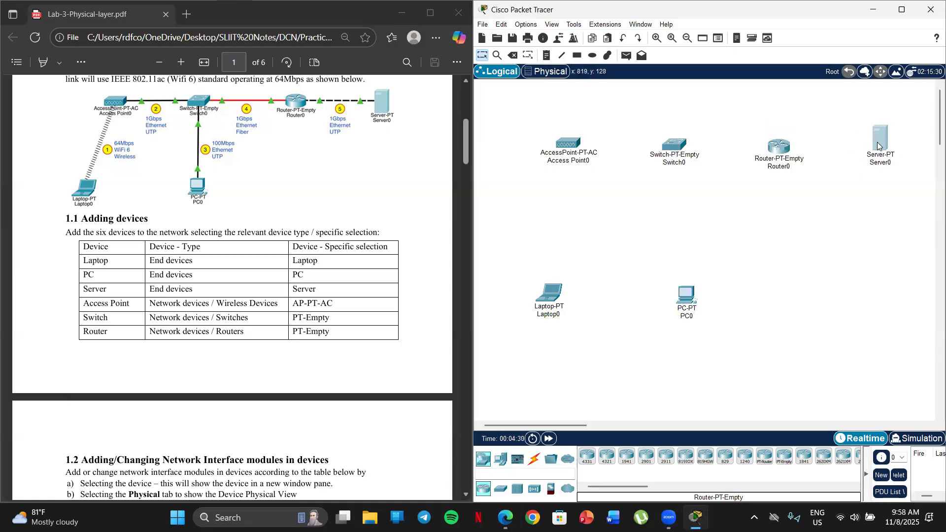
mouse_move(769, 155)
left_mouse_down()
mouse_move(775, 140)
mouse_move(766, 148)
left_mouse_up()
left_click_drag(675, 146, 672, 143)
Move the PC closer to the laptop and bring the lab sheet to section 1.2 on network interface modules
left_click_drag(681, 305, 661, 304)
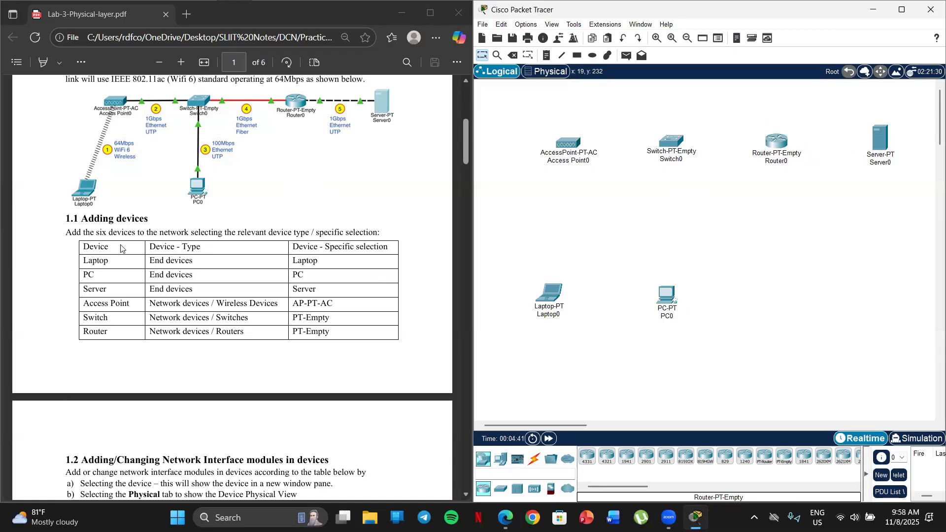
scroll(270, 275, "down", 1)
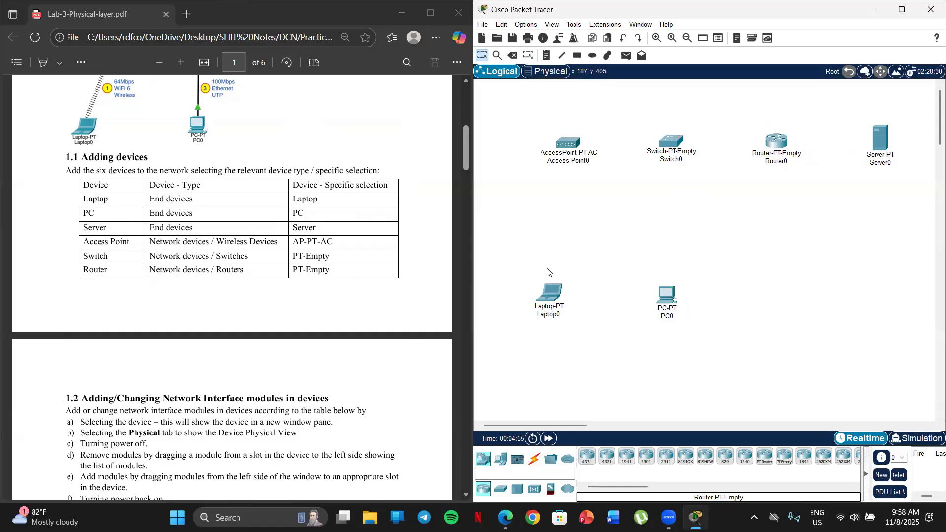
left_click_drag(669, 310, 658, 312)
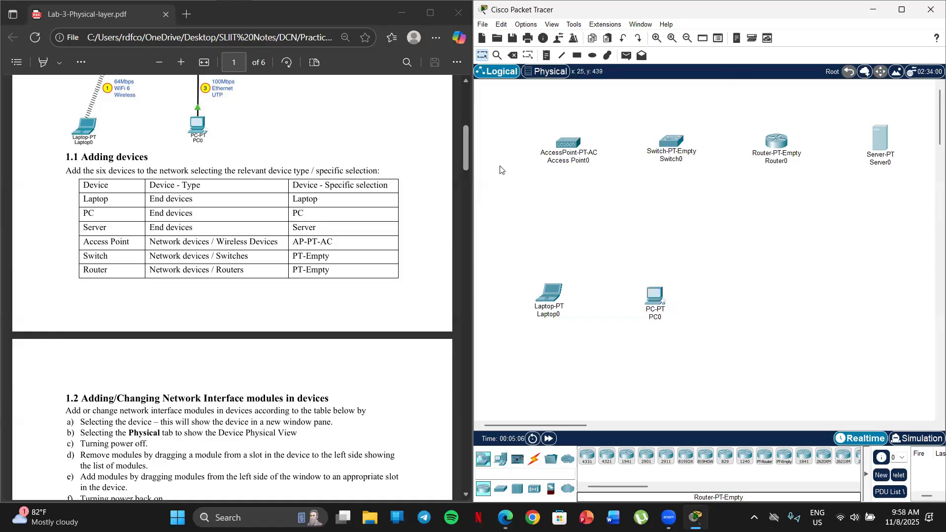
mouse_move(560, 149)
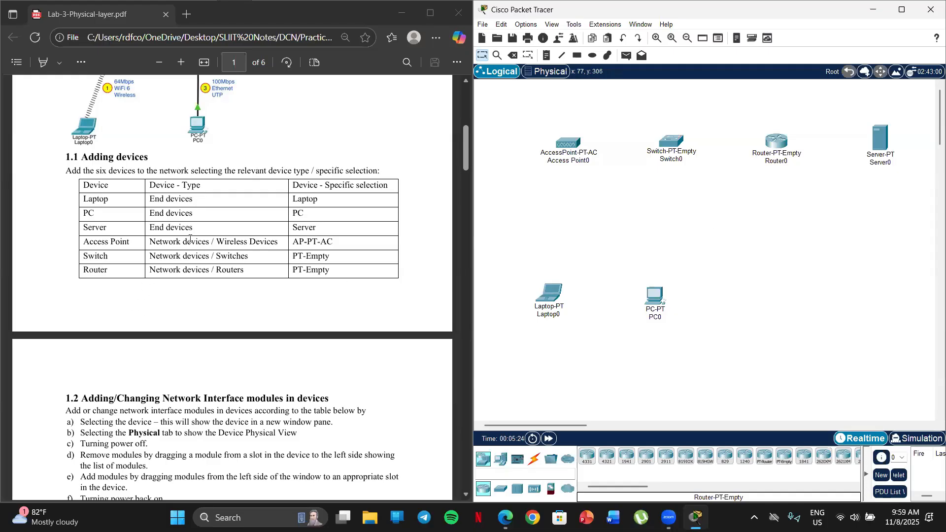
scroll(189, 239, "down", 5)
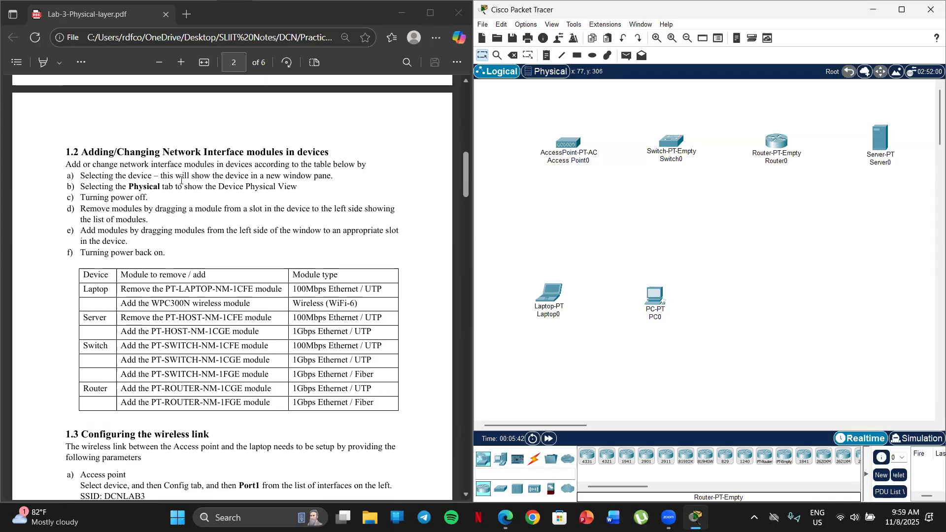
scroll(164, 222, "down", 2)
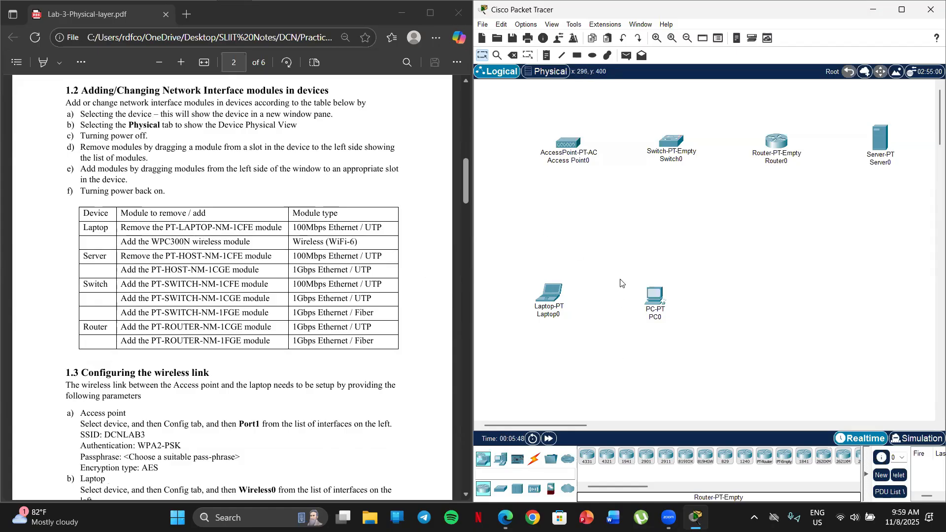
left_click_drag(655, 305, 651, 309)
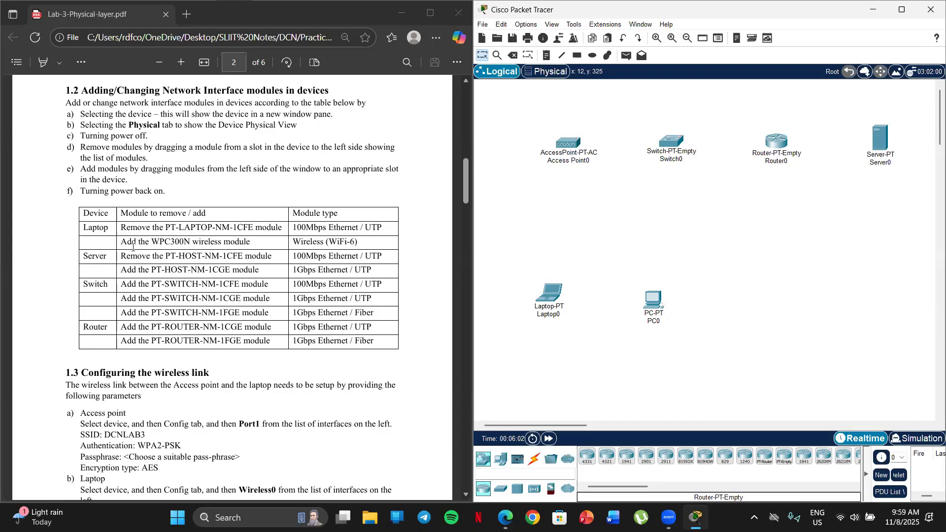
Check the laptop's module changes in the section 1.2 table and open the laptop's physical view beside the sheet
left_click_drag(120, 243, 251, 251)
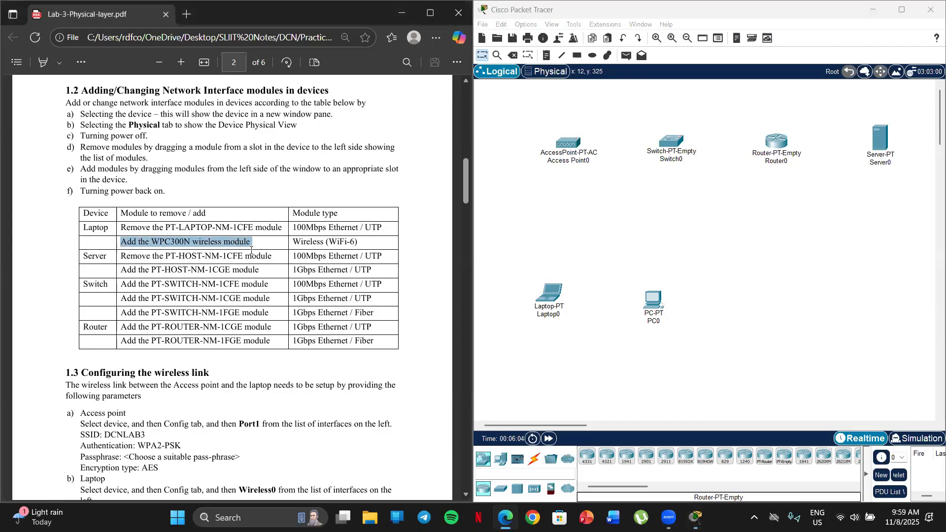
left_click(198, 186)
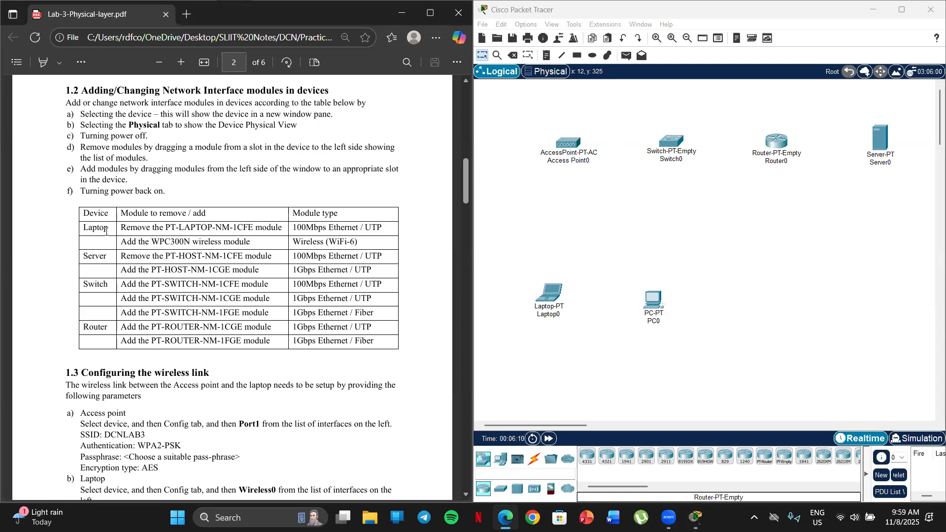
left_click_drag(109, 230, 76, 230)
left_click(552, 295)
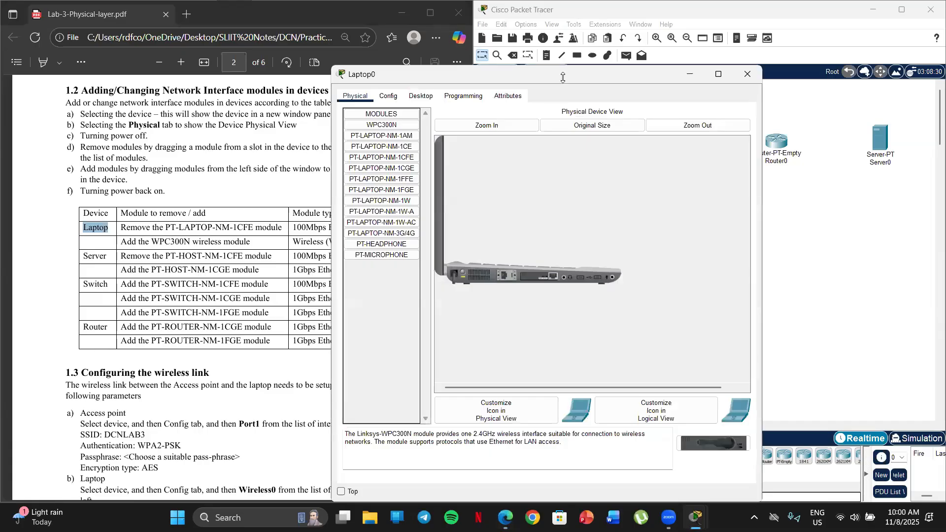
left_click_drag(563, 77, 708, 47)
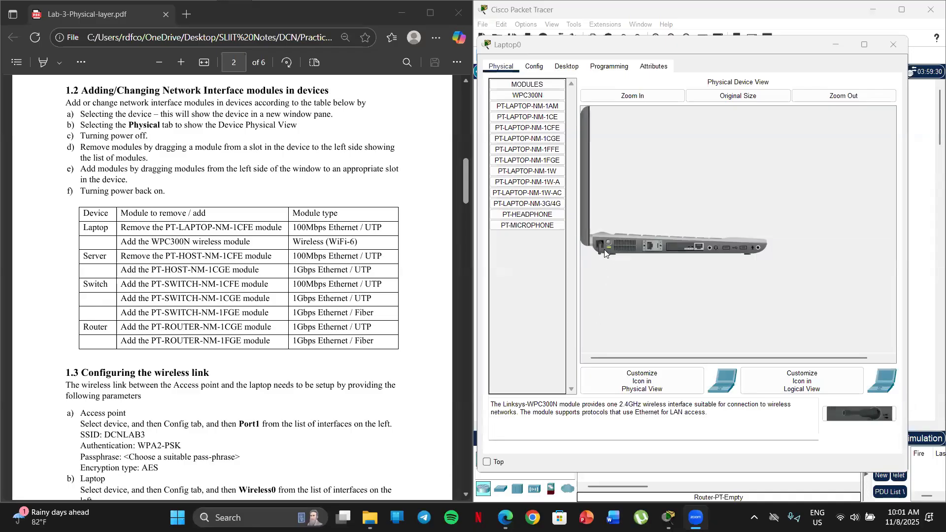
Power off the laptop and remove its PT-LAPTOP-NM-1CFE module
left_click(604, 252)
left_click(608, 249)
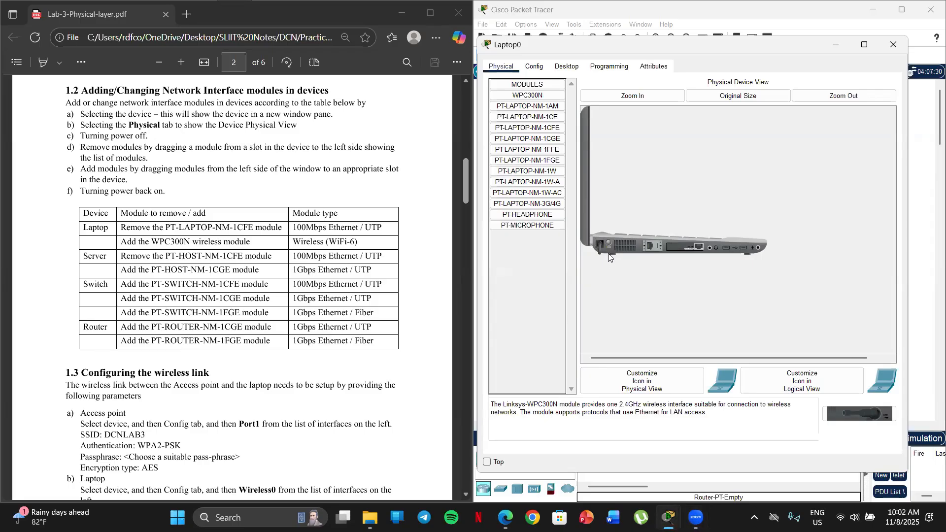
left_click(607, 246)
left_click_drag(685, 251, 527, 257)
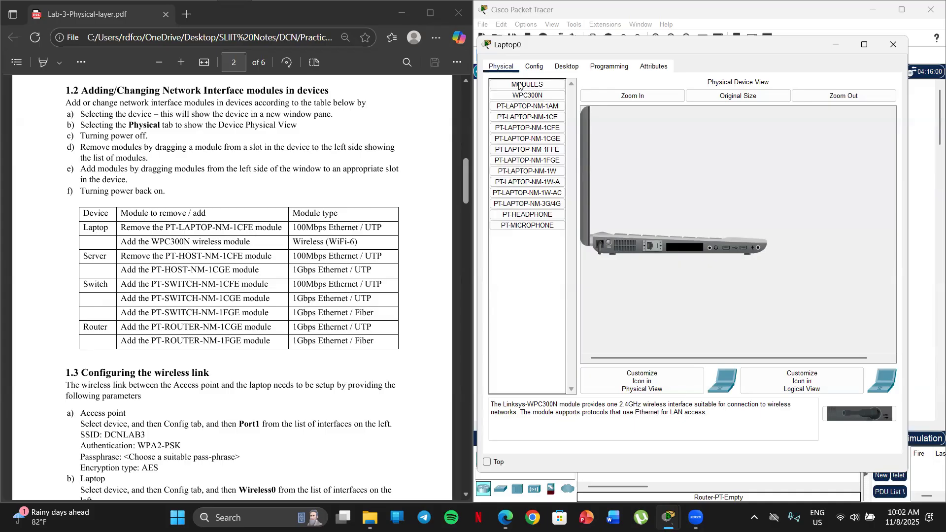
Install the WPC300N wireless module in the laptop's empty slot and power the laptop back on
left_click(530, 94)
left_click_drag(530, 95, 686, 250)
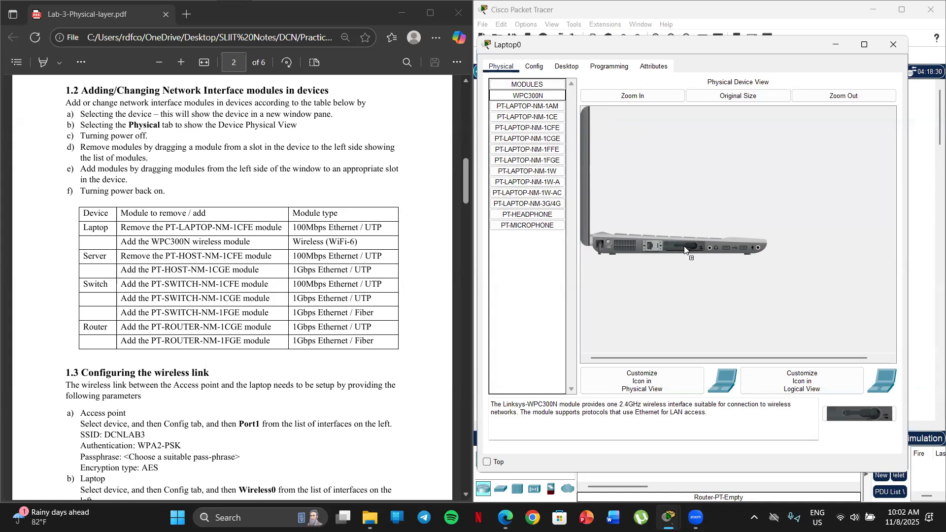
left_click(609, 247)
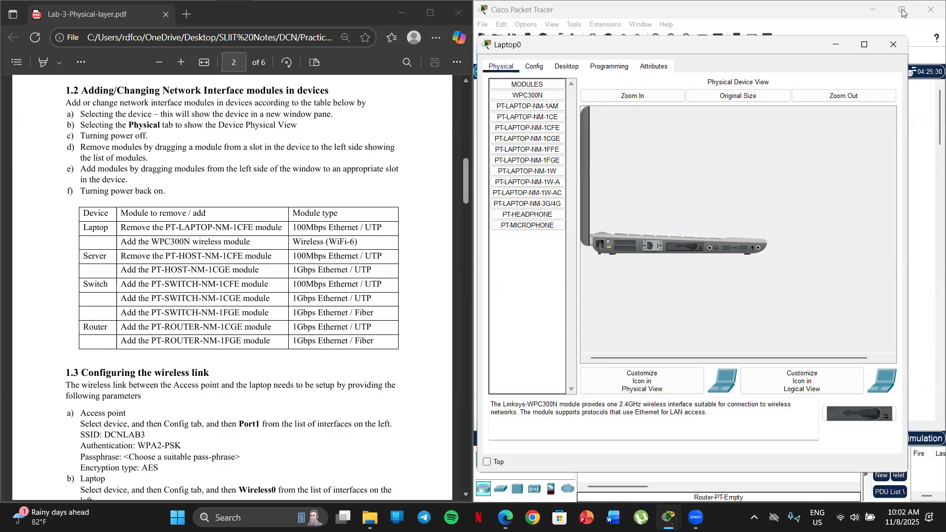
left_click(893, 43)
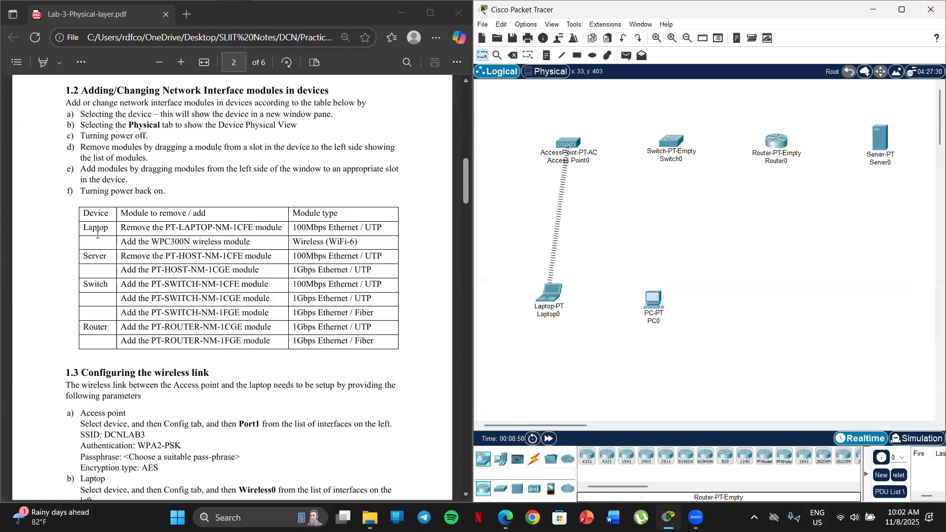
Power off the server in its physical view and remove its PT-HOST-NM-1CFE module
scroll(120, 262, "down", 5)
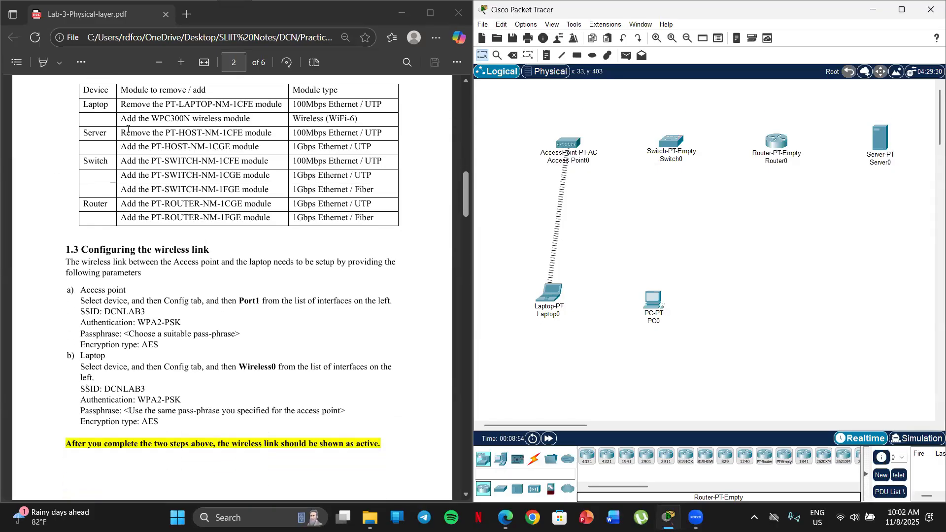
left_click(883, 158)
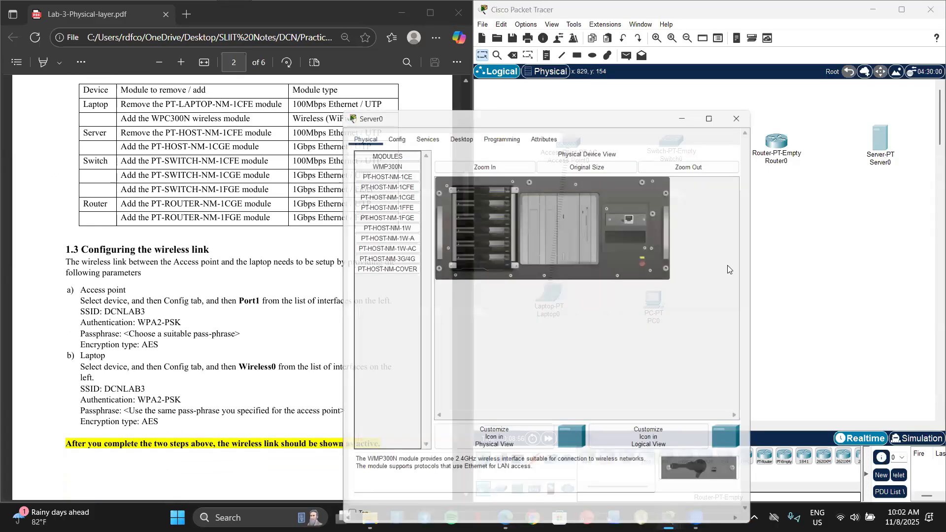
left_click_drag(475, 123, 473, 77)
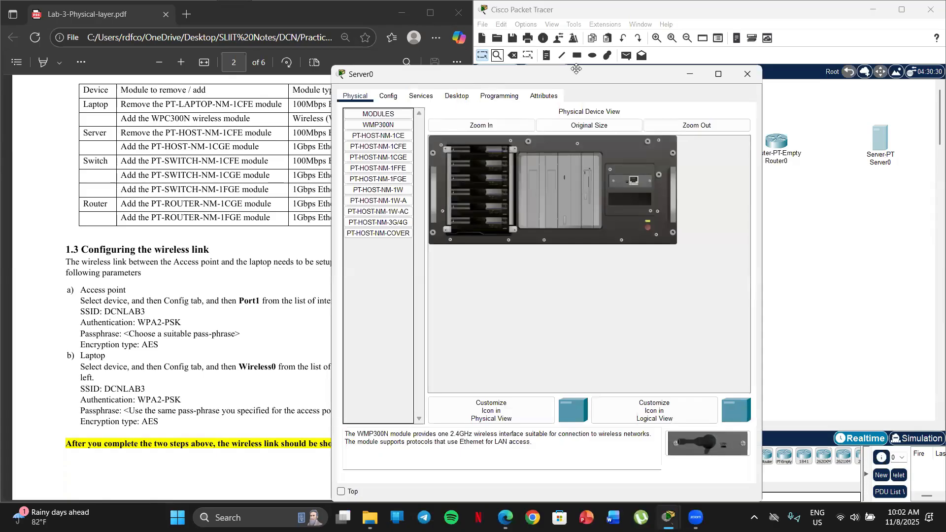
left_click_drag(576, 68, 756, 91)
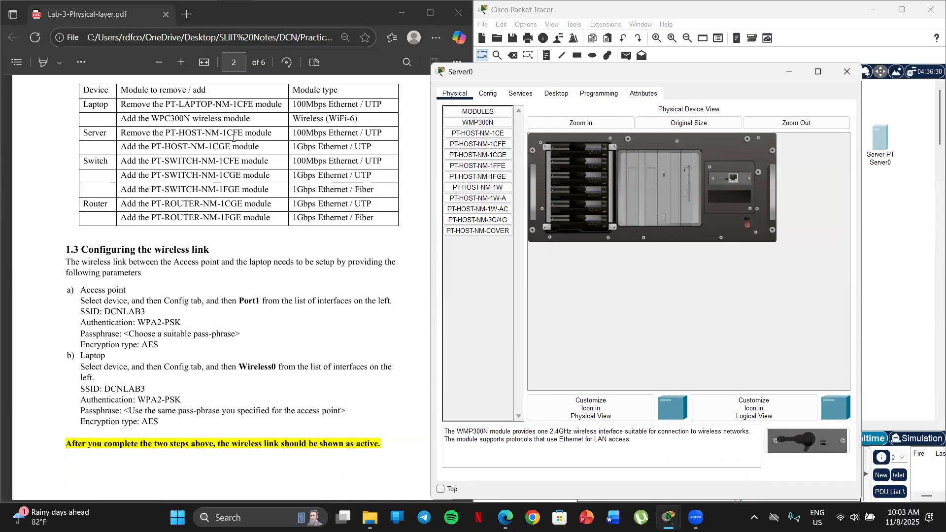
left_click_drag(729, 181, 488, 265)
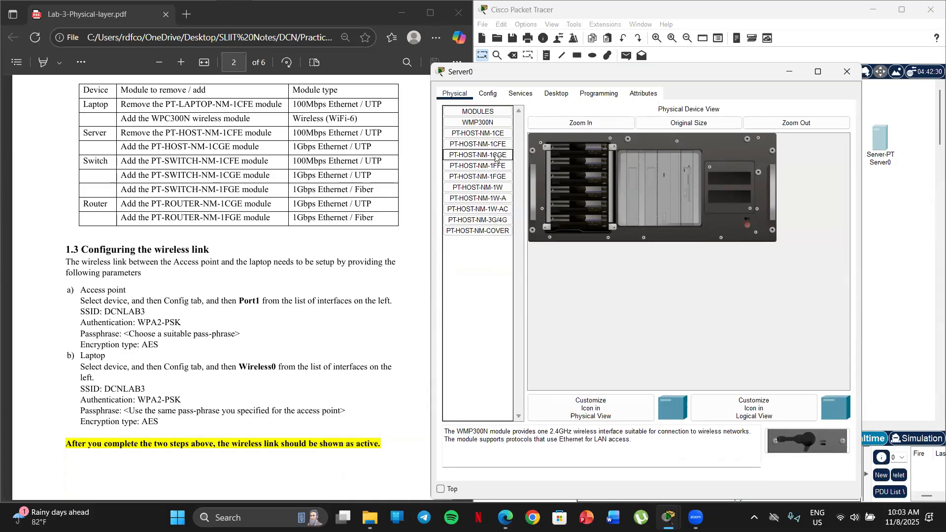
Install the PT-HOST-NM-1CGE module in the server's upper empty slot and power the server back on
left_click_drag(498, 156, 733, 177)
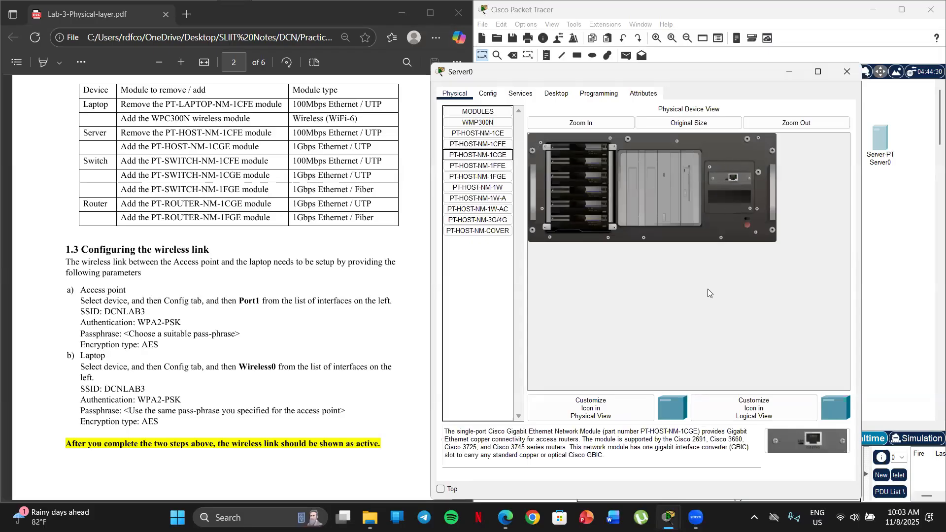
left_click(747, 225)
left_click(848, 74)
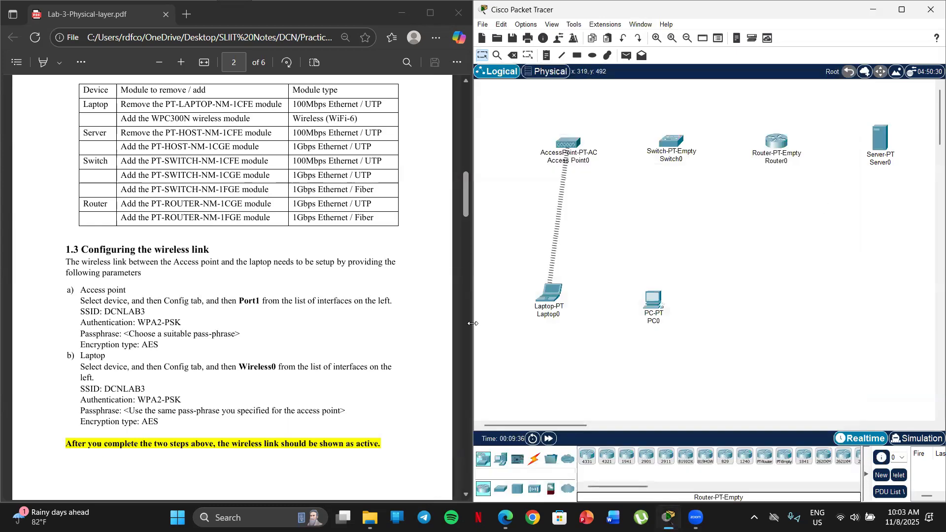
Power off the switch in its physical view and highlight its PT-SWITCH-NM-1CFE, 1CGE and 1FGE module entries in the lab sheet
scroll(235, 195, "down", 3)
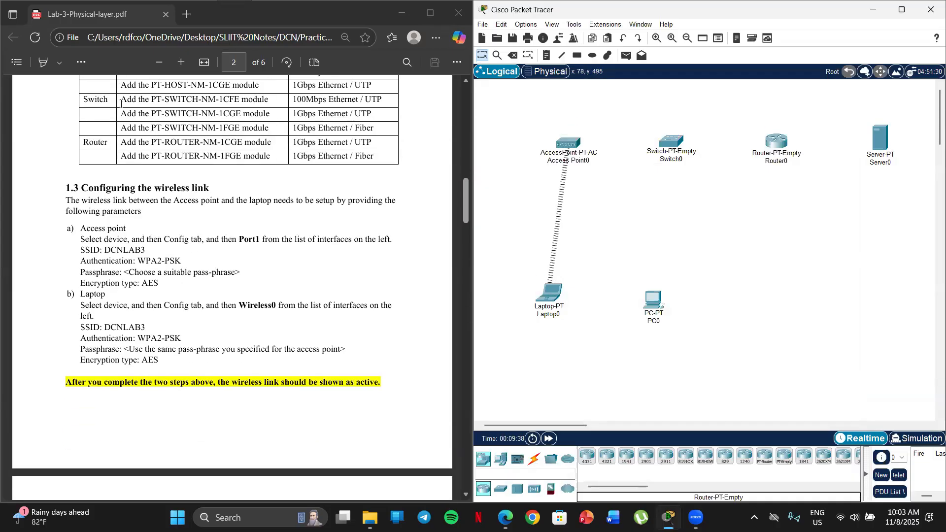
left_click(671, 141)
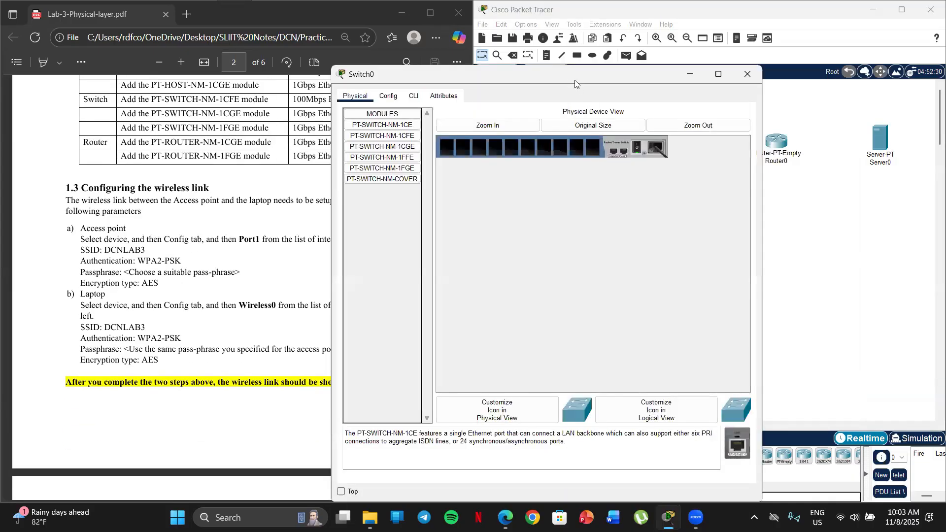
left_click_drag(573, 74, 711, 70)
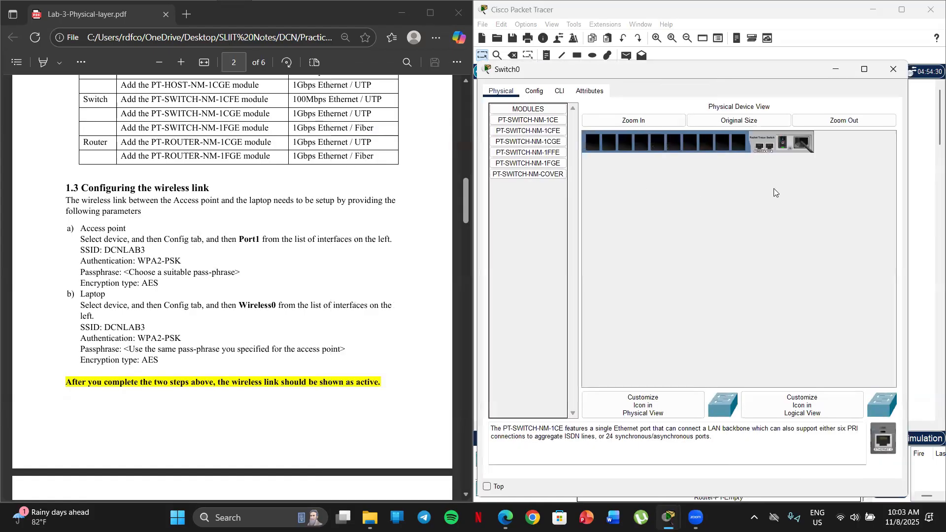
left_click(782, 146)
scroll(139, 172, "up", 1)
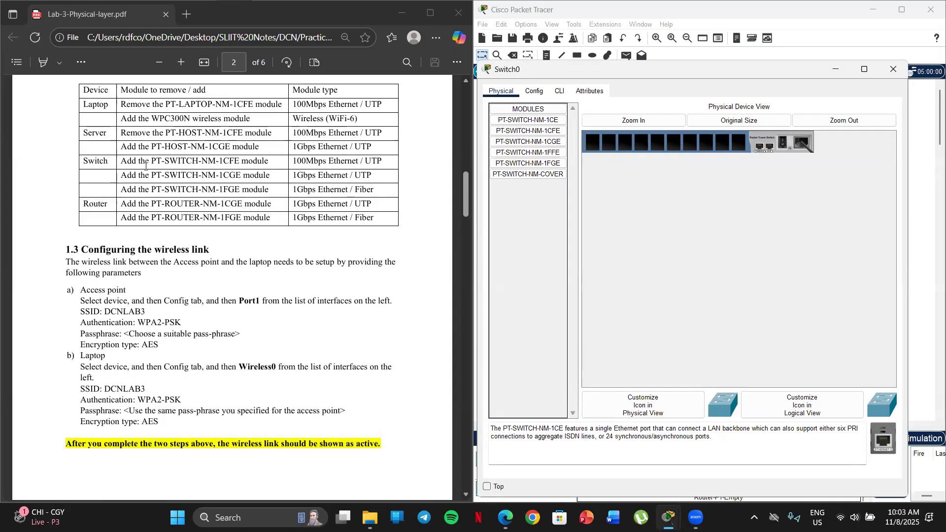
scroll(146, 167, "down", 1)
left_click_drag(122, 99, 267, 127)
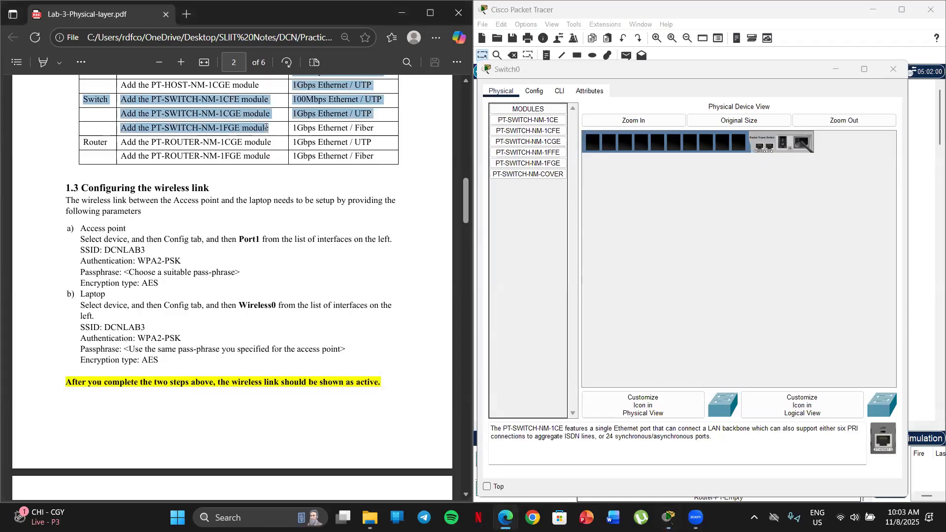
Install the PT-SWITCH-NM-1CFE, 1CGE and 1FGE modules in the switch's first three slots and power the switch back on
left_click(220, 106)
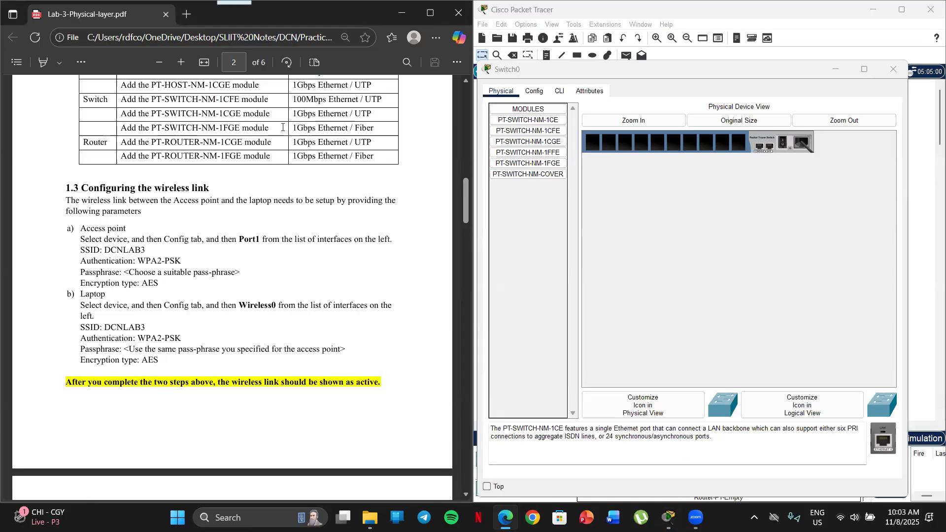
left_click_drag(531, 131, 592, 146)
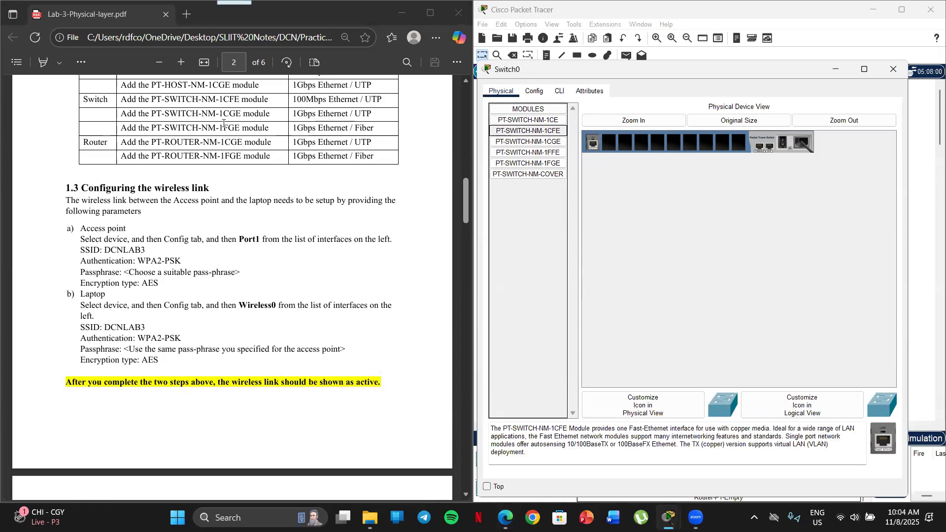
left_click_drag(552, 143, 607, 147)
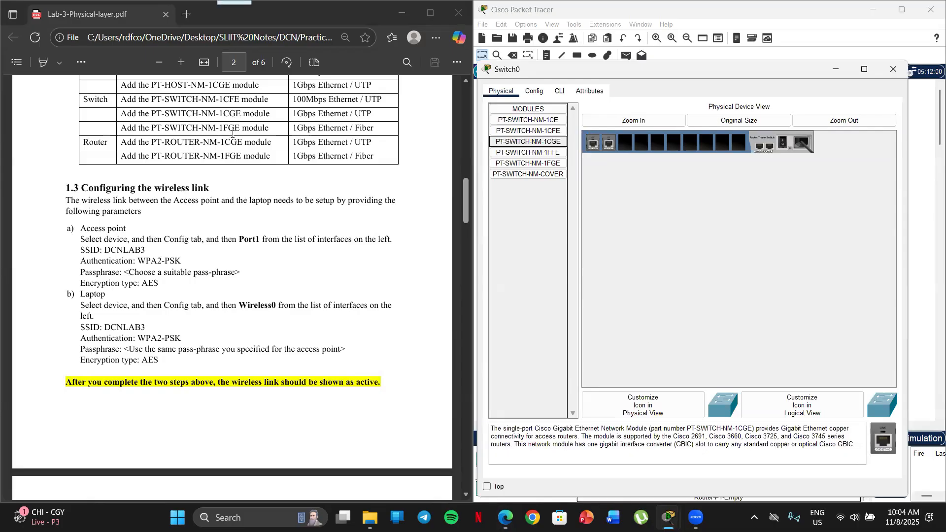
left_click_drag(544, 167, 628, 143)
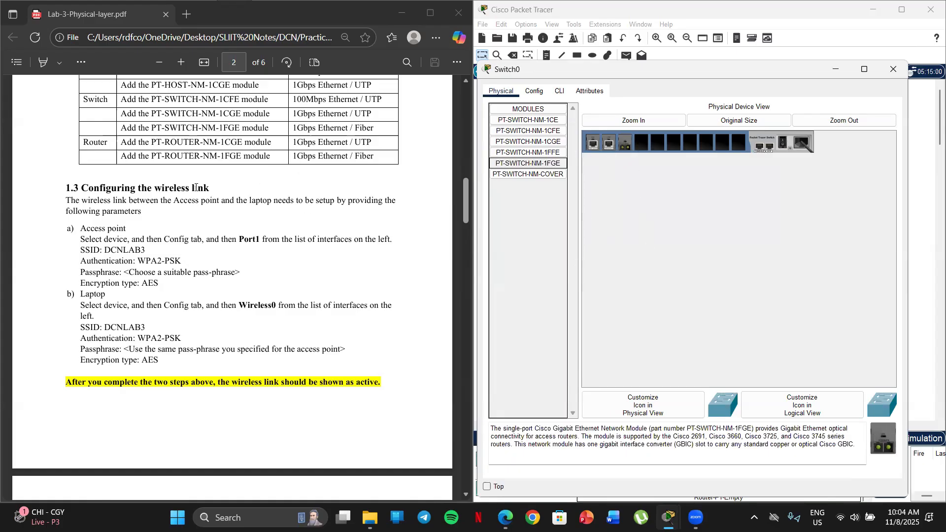
scroll(196, 188, "up", 1)
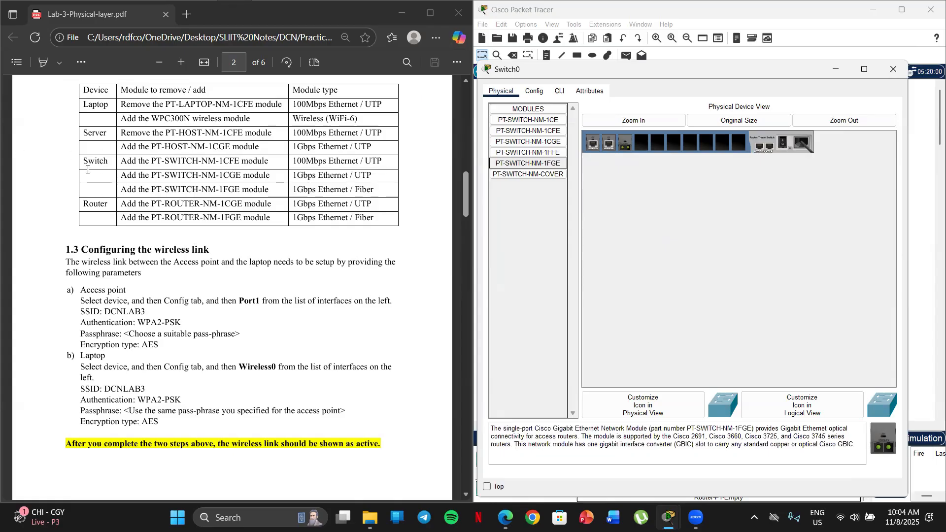
scroll(86, 171, "down", 2)
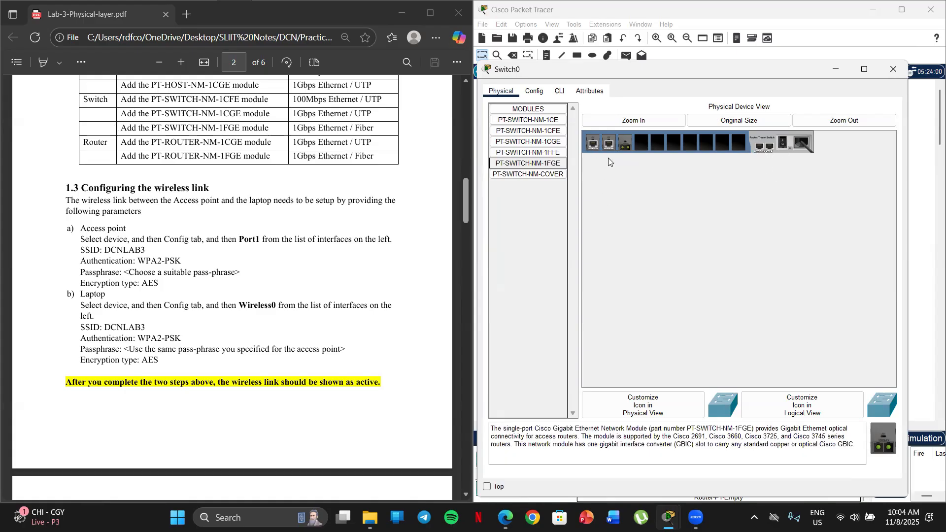
left_click(784, 145)
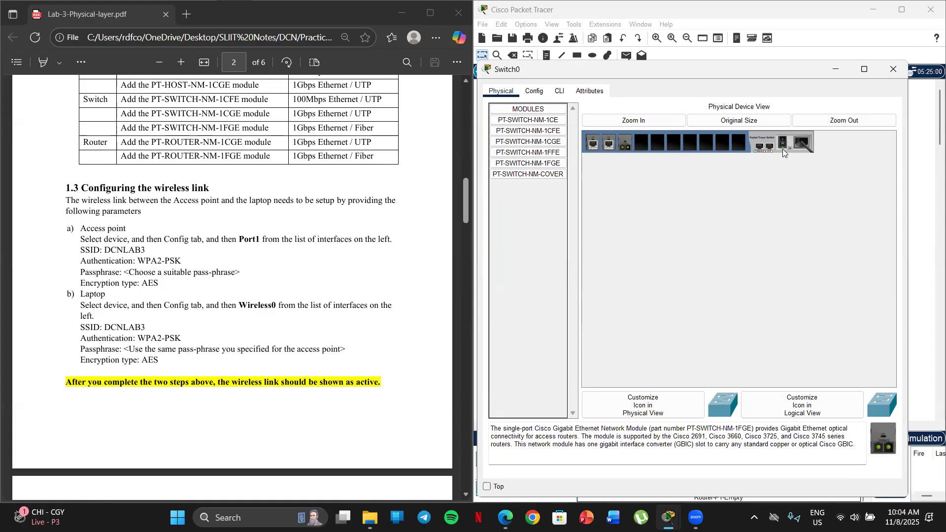
left_click(885, 75)
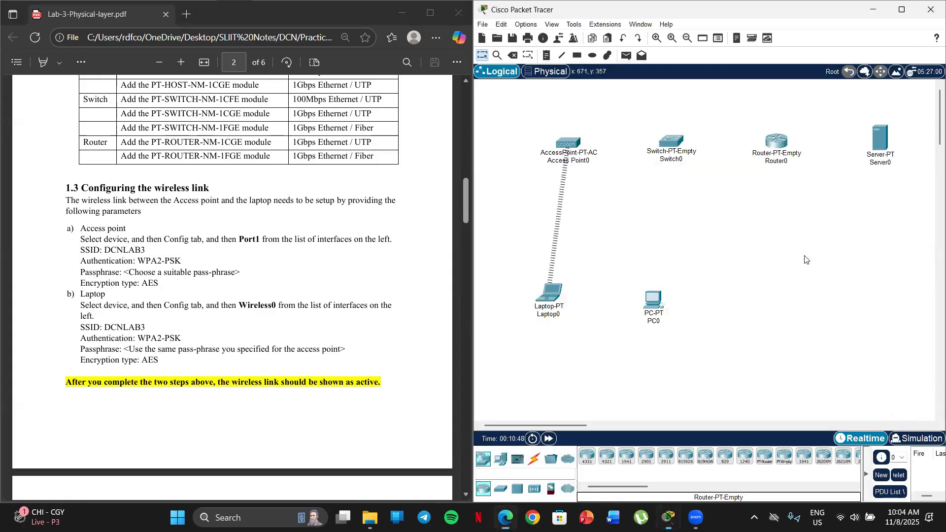
Open the router's physical view and power the router off
scroll(116, 166, "down", 1)
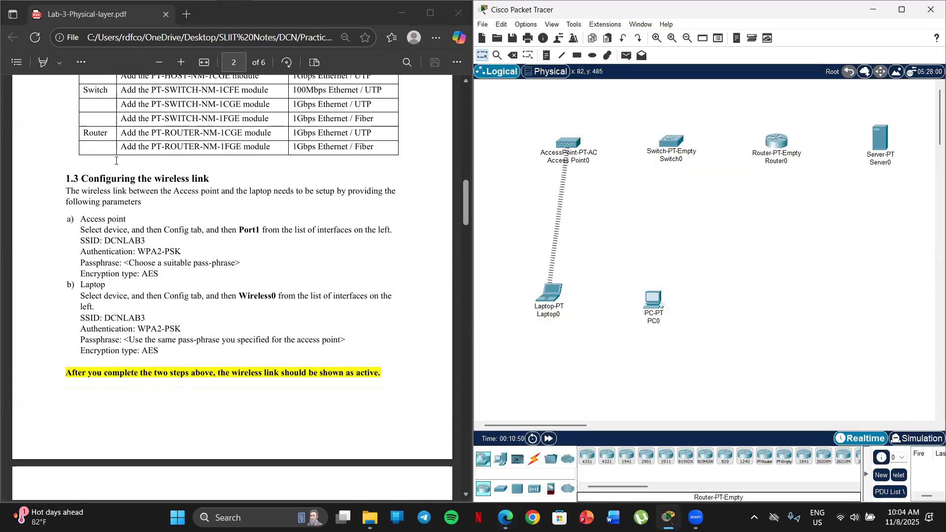
scroll(113, 167, "up", 1)
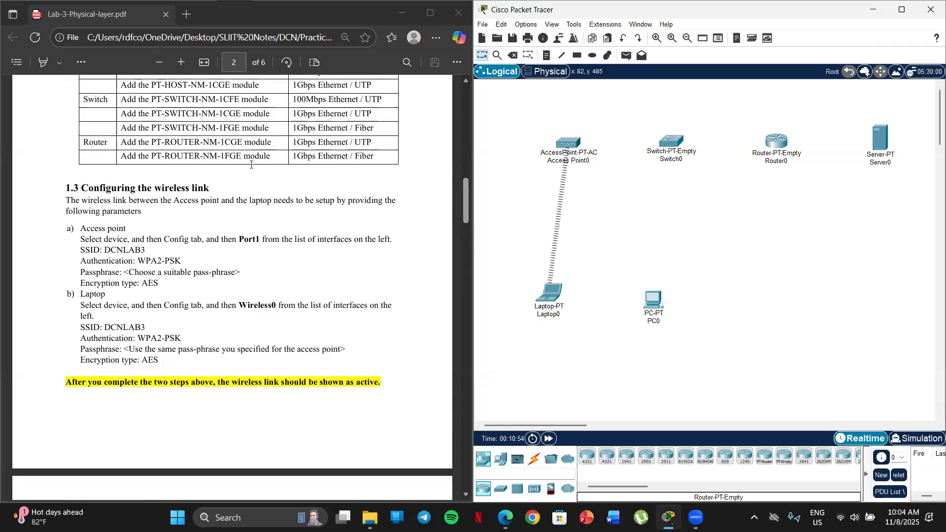
left_click(776, 142)
left_click_drag(542, 110, 677, 62)
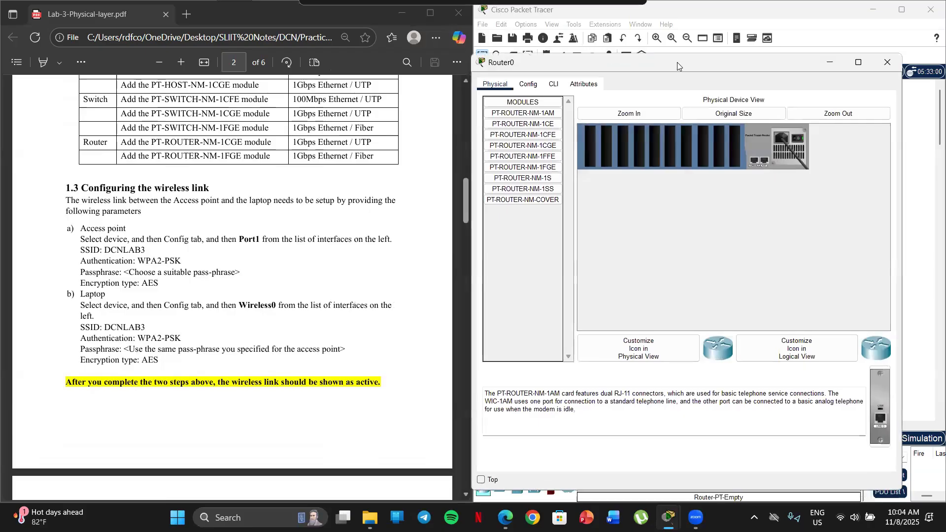
left_click(796, 139)
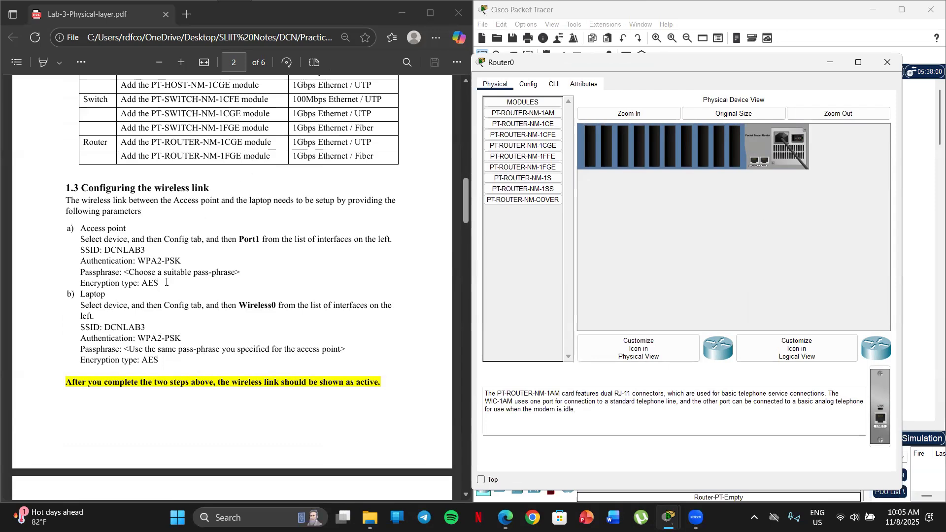
Install the PT-ROUTER-NM-1CGE and PT-ROUTER-NM-1FGE modules in the router's first two slots and power the router back on
left_click_drag(537, 146, 592, 148)
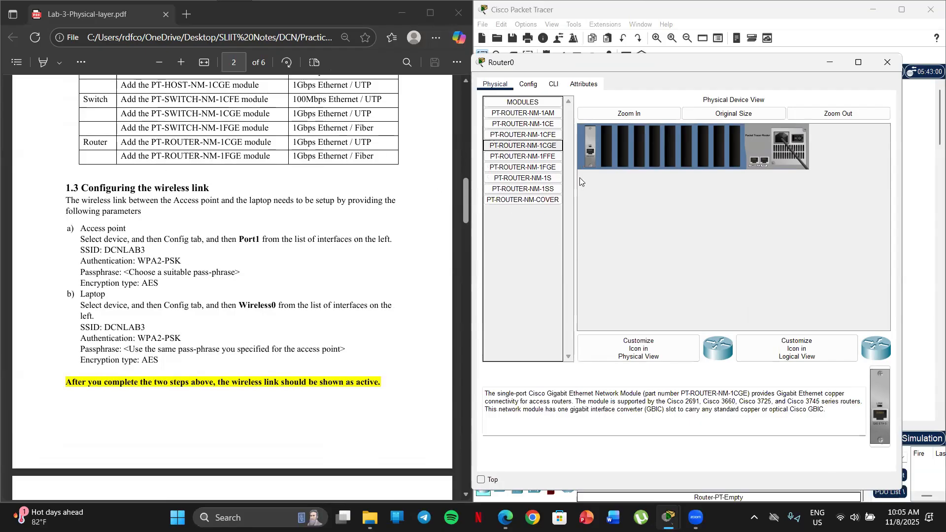
left_click_drag(551, 169, 608, 149)
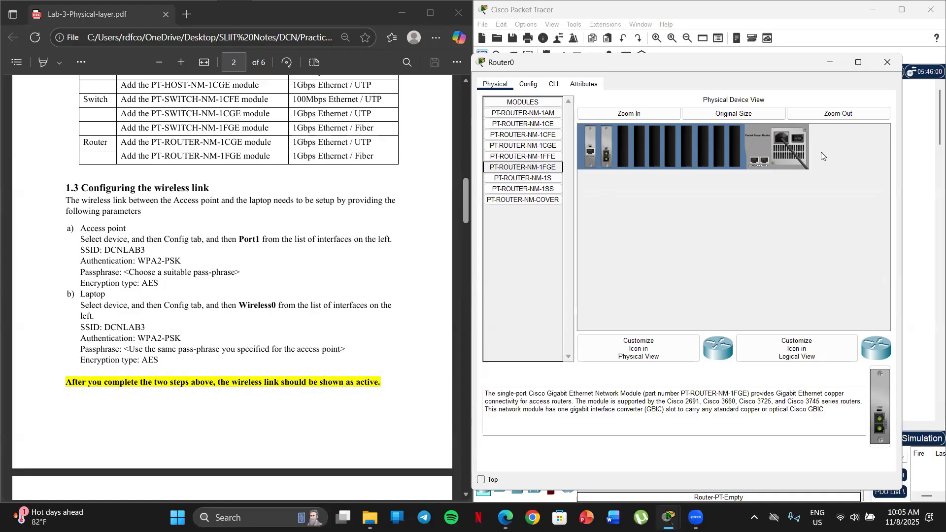
left_click(799, 137)
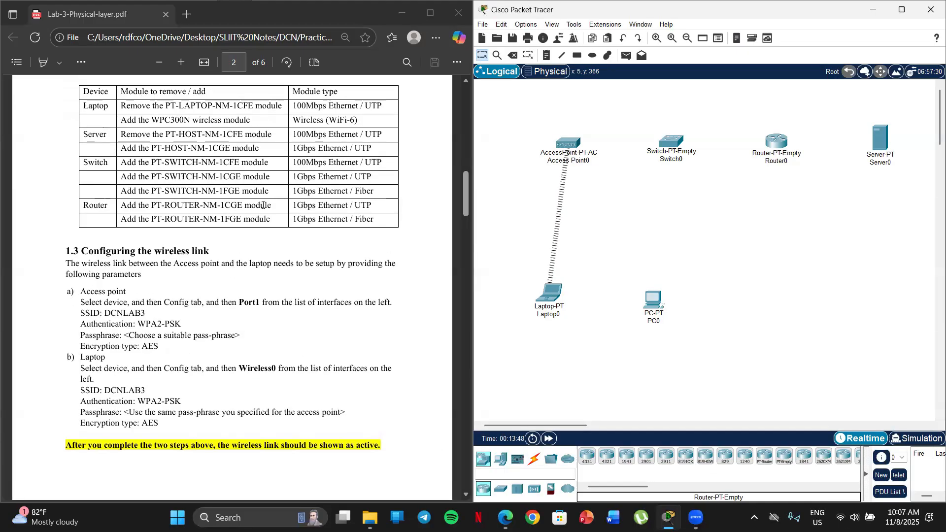
Review sections 1.2 and 1.3 of the lab sheet and open the access point's Port 1 configuration
scroll(263, 205, "up", 3)
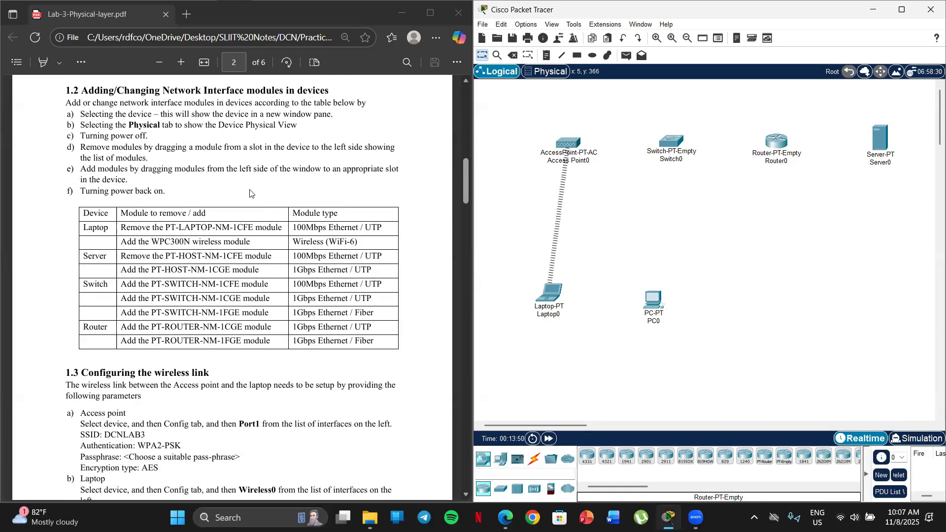
scroll(235, 175, "down", 5)
scroll(235, 174, "down", 2)
scroll(235, 174, "up", 7)
scroll(302, 268, "down", 3)
scroll(288, 236, "down", 3)
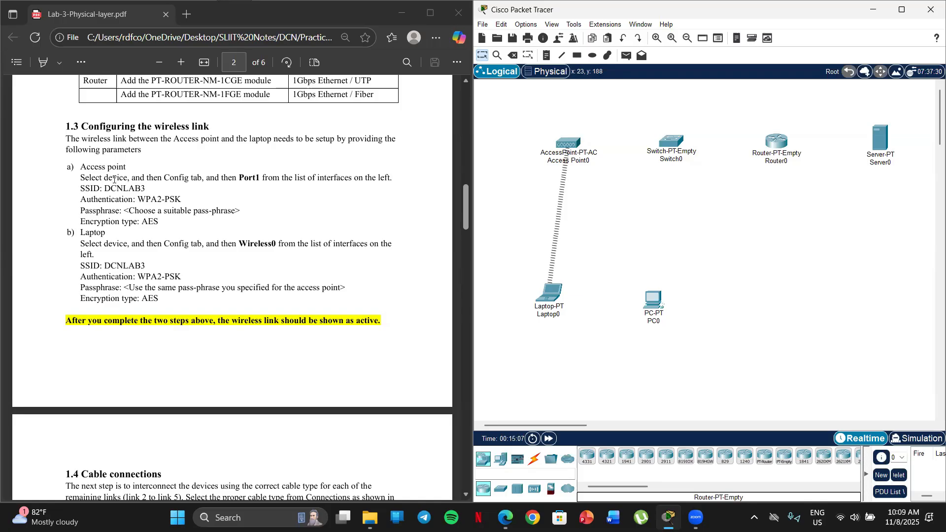
left_click(575, 143)
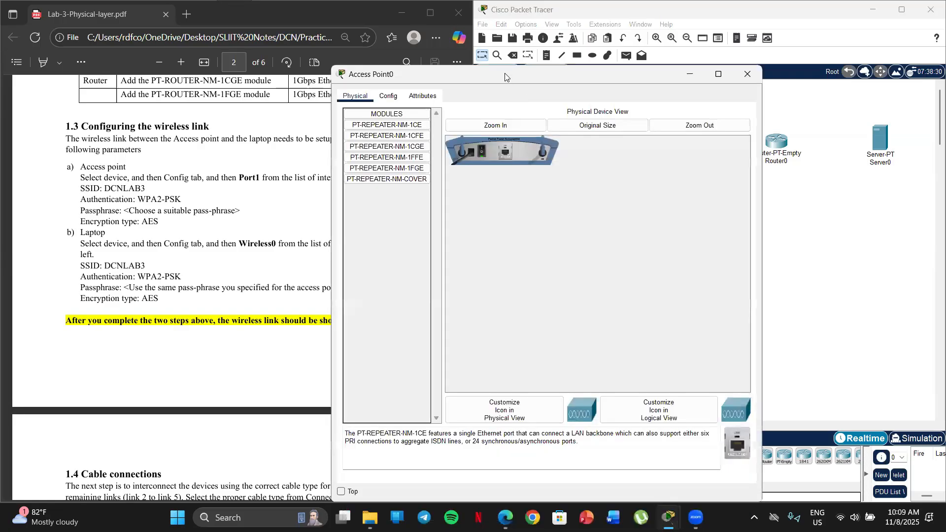
left_click_drag(505, 77, 642, 53)
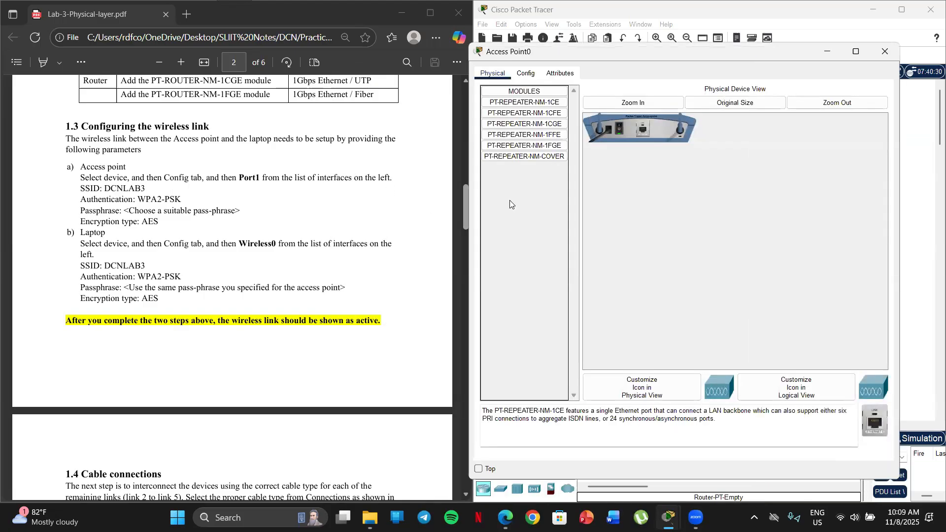
left_click(526, 72)
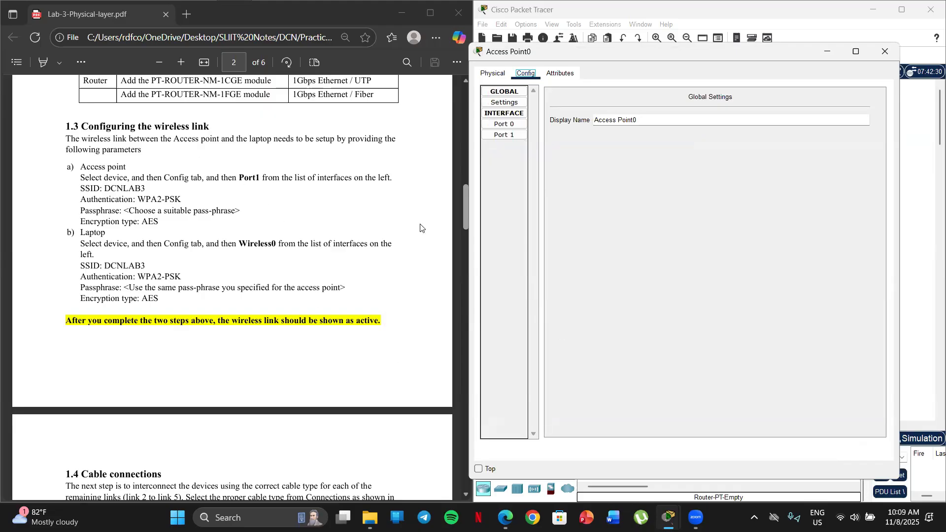
left_click(505, 138)
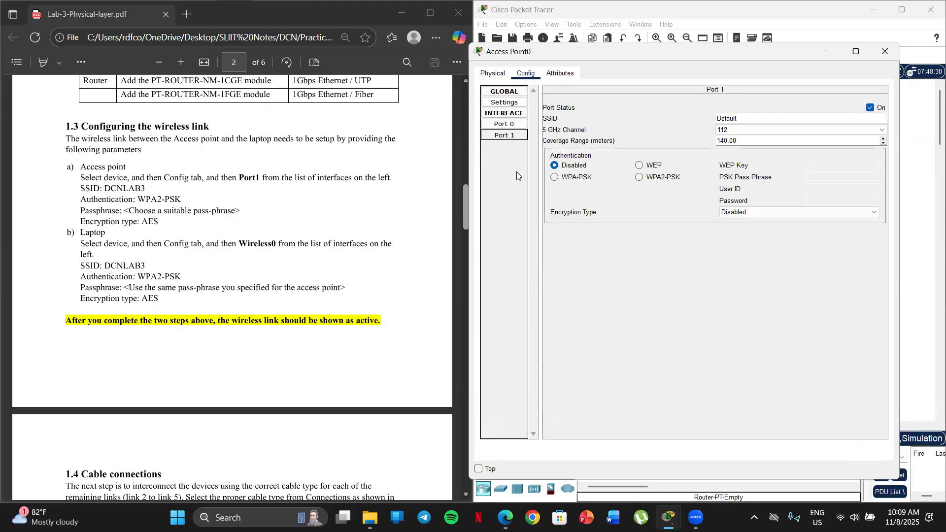
Replace the SSID of the access point's Port 1 with DCNLAB3, copied from the lab sheet
left_click(678, 109)
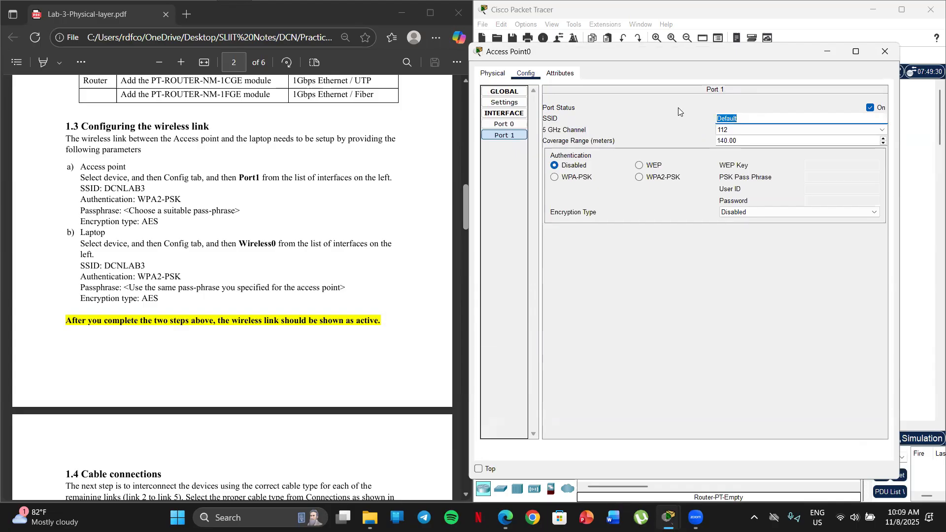
key("BackSpace")
mouse_move(149, 185)
left_mouse_down()
mouse_move(122, 189)
mouse_move(156, 178)
mouse_move(143, 189)
left_mouse_up()
left_click(115, 190)
right_click(139, 190)
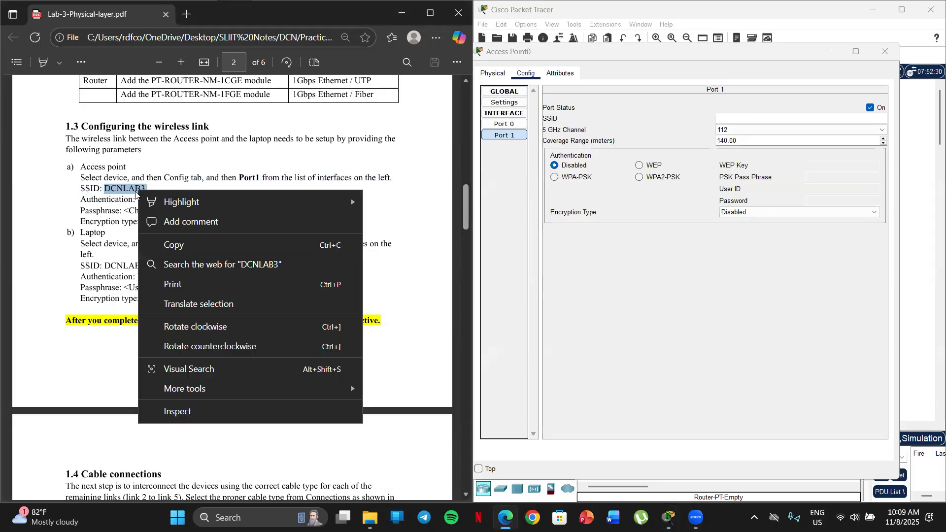
left_click(171, 245)
left_click(723, 117)
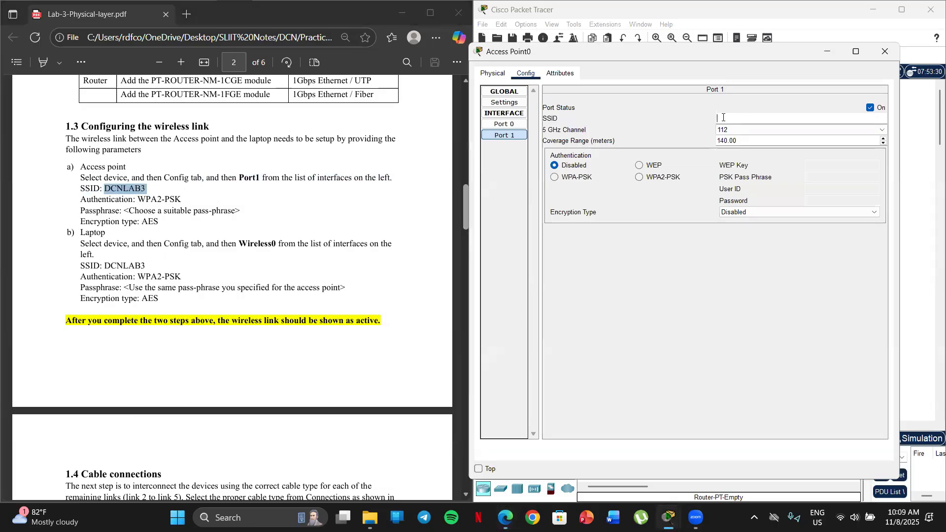
key("ctrl+v")
Set the access point's Port 1 to WPA2-PSK authentication with AES encryption and enter the PSK pass phrase
left_click(213, 202)
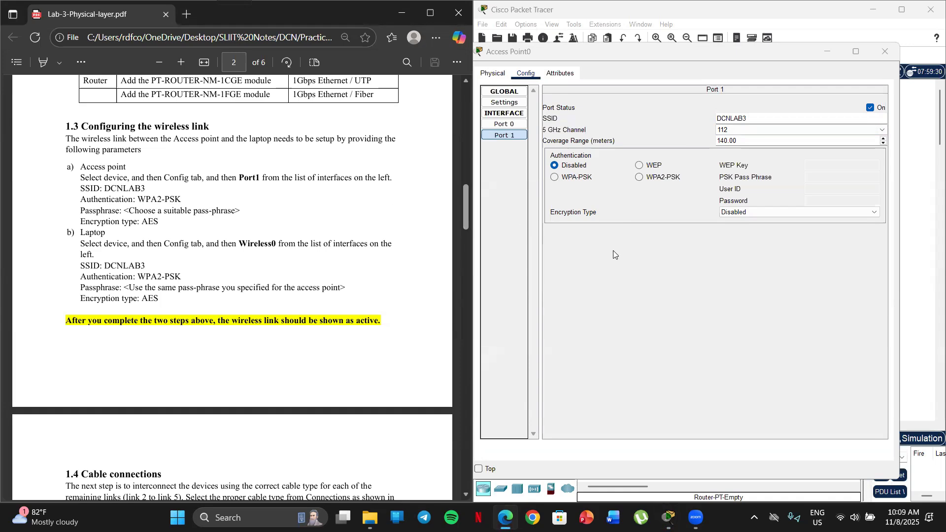
left_click(640, 178)
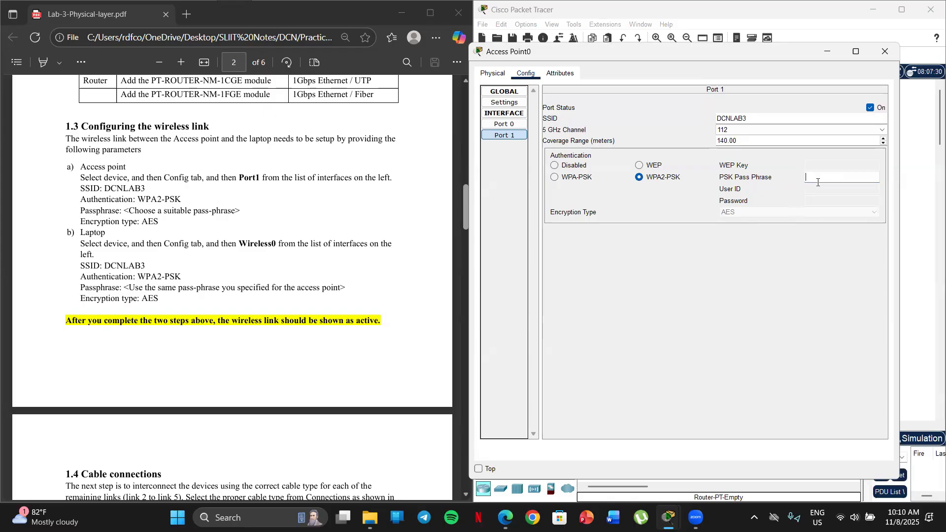
type("ing123")
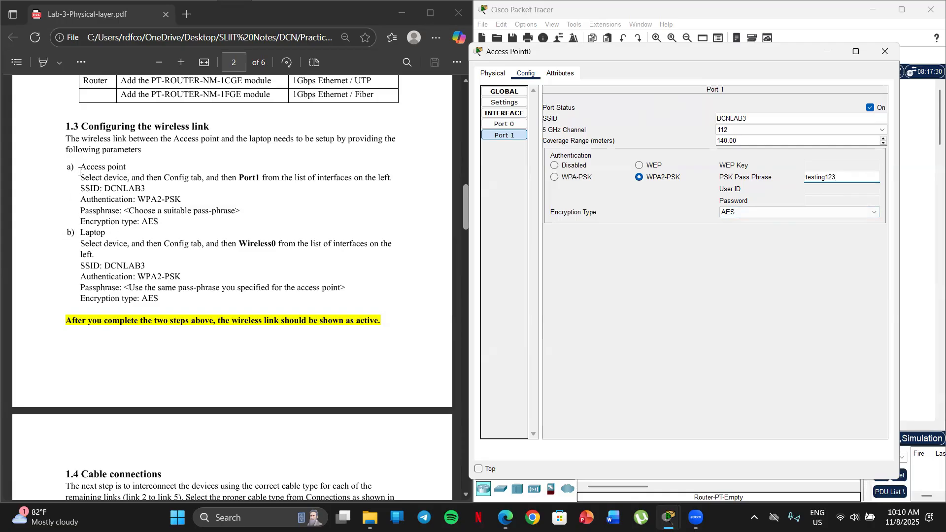
left_click(889, 53)
Reopen the access point's Port 1 configuration and check its SSID, authentication, pass phrase and encryption type
left_click(557, 146)
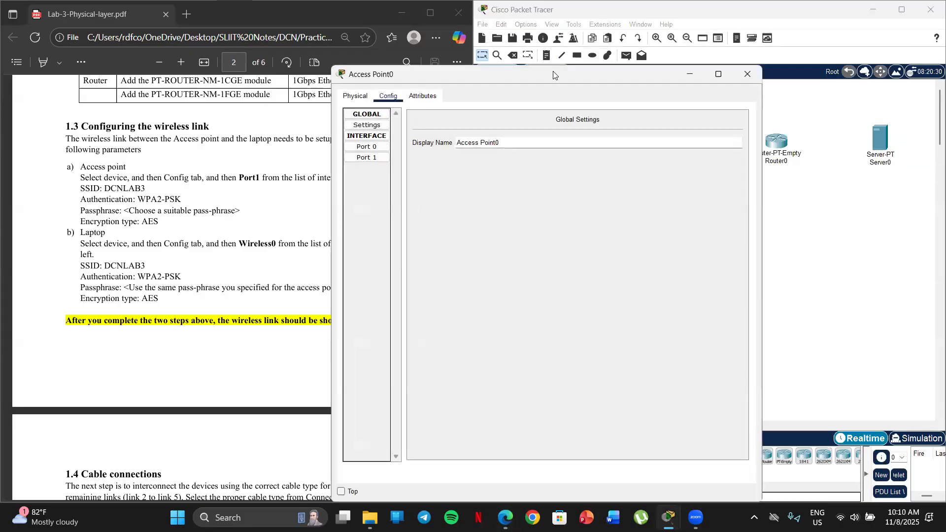
left_click_drag(553, 75, 704, 56)
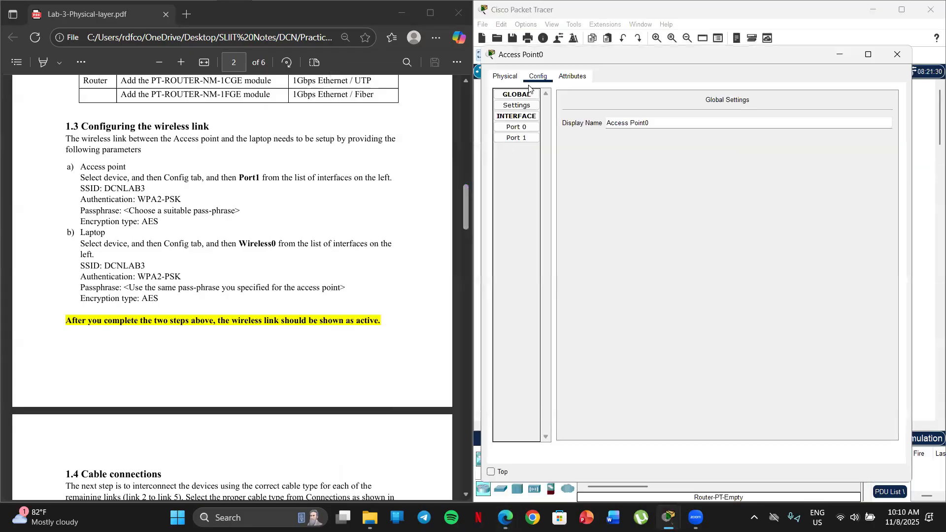
left_click(517, 138)
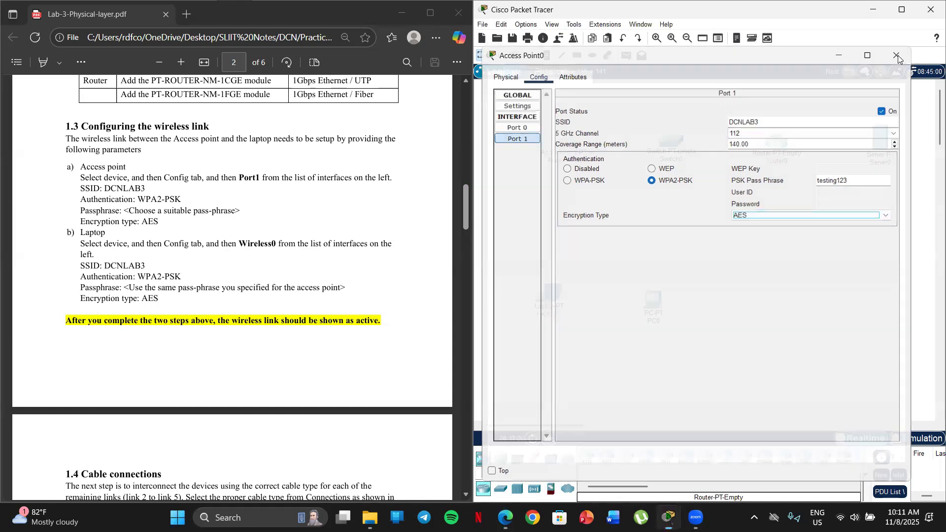
left_click(897, 54)
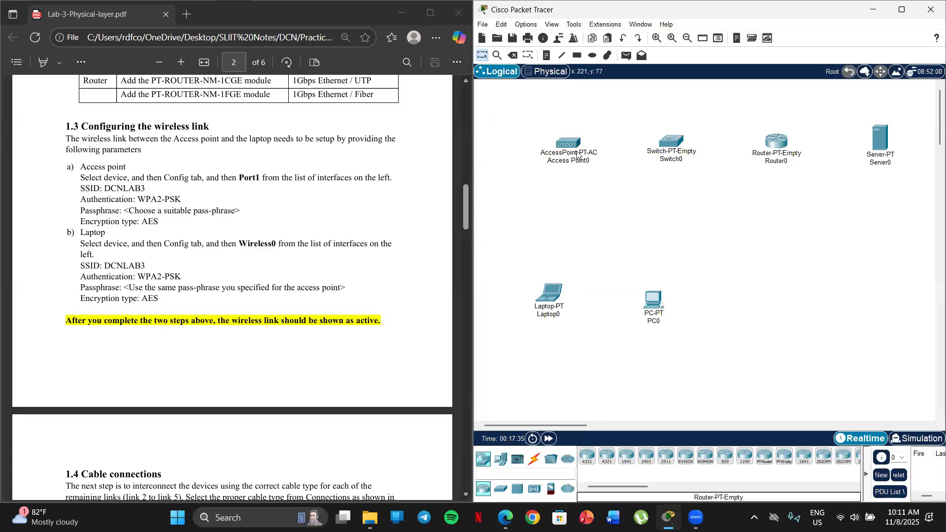
Open the laptop's Wireless0 interface configuration, following part b of section 1.3 in the lab sheet
mouse_move(564, 141)
scroll(179, 235, "down", 1)
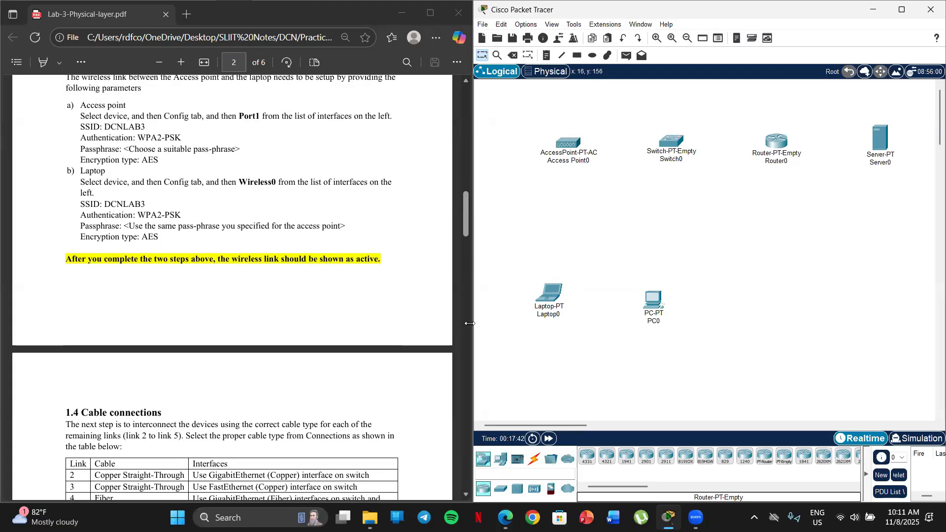
left_click(548, 293)
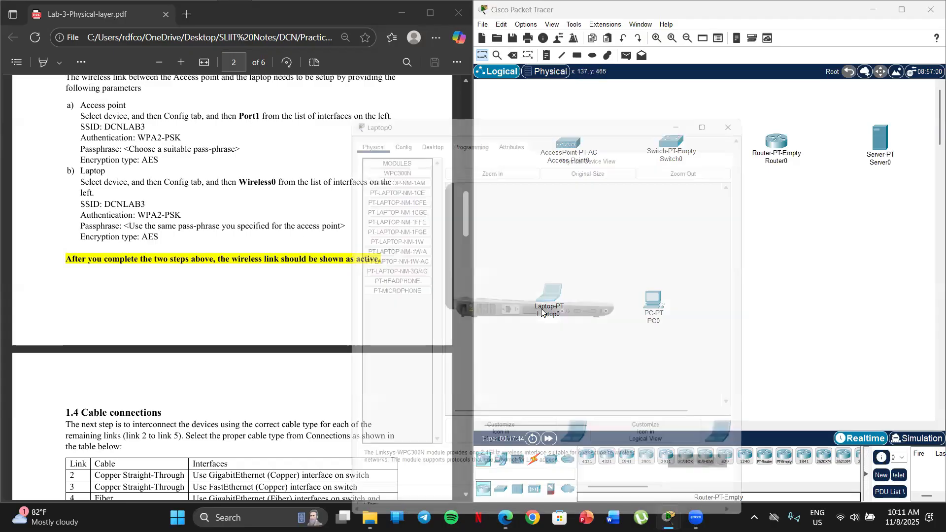
left_click(389, 96)
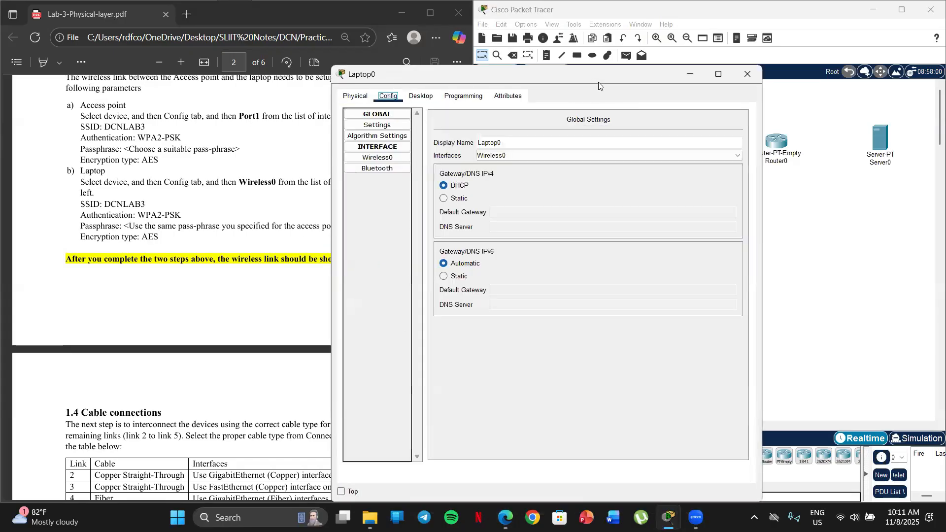
left_click_drag(598, 82, 743, 53)
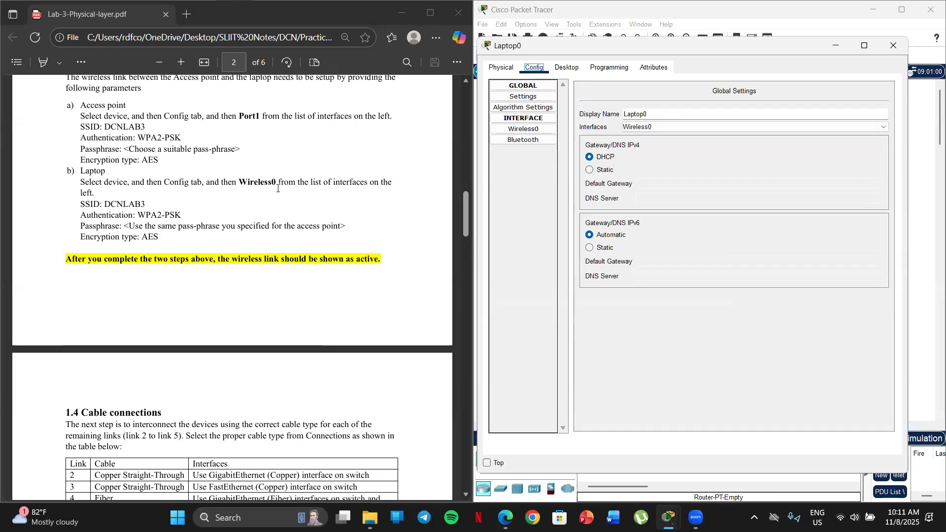
left_click(522, 131)
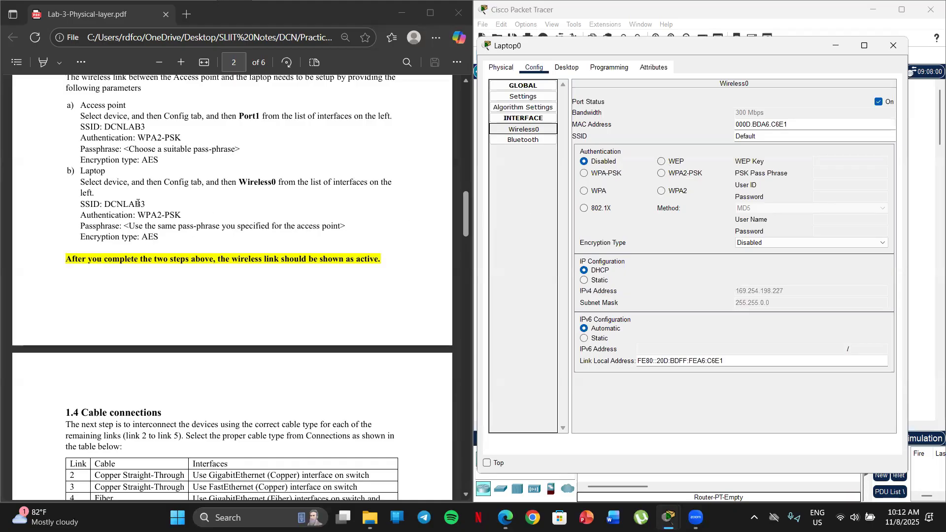
Replace the SSID of the laptop's Wireless0 interface with DCNLAB3, copied from the lab sheet
left_click_drag(148, 203, 104, 205)
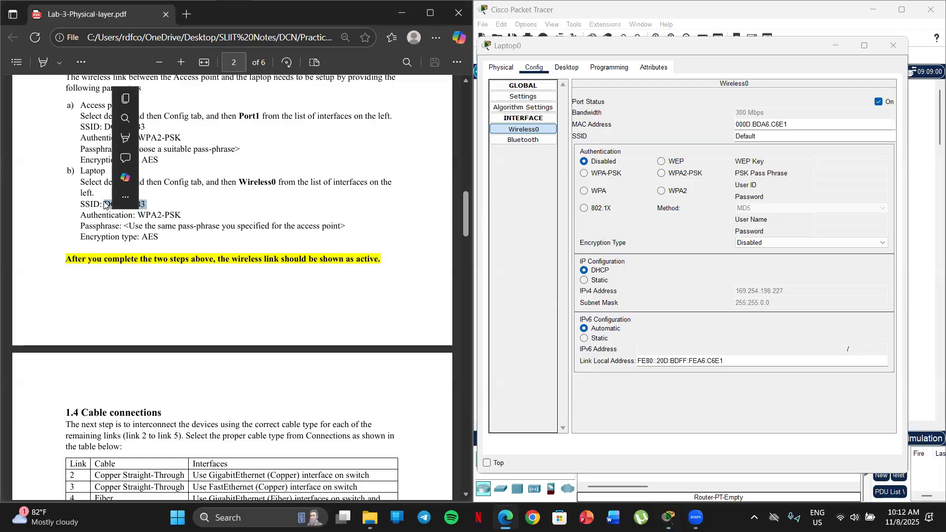
key("ctrl+c")
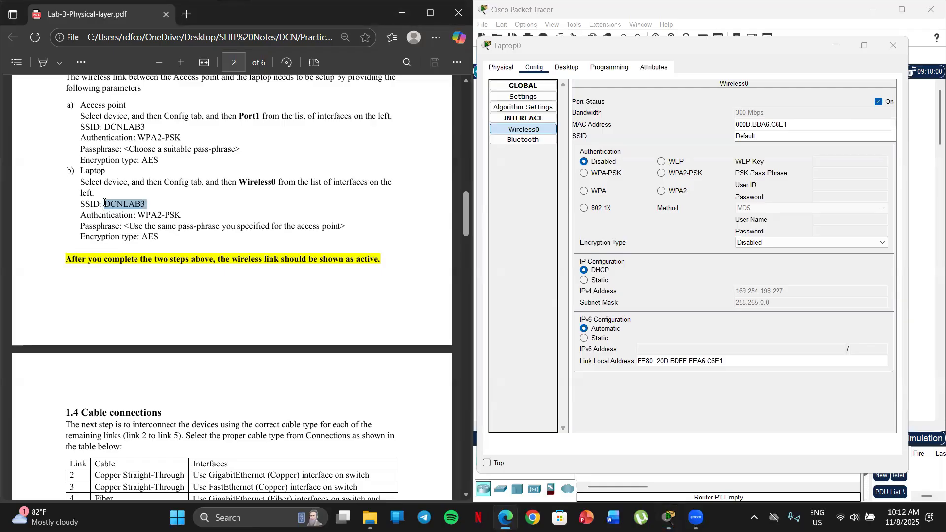
double_click(739, 136)
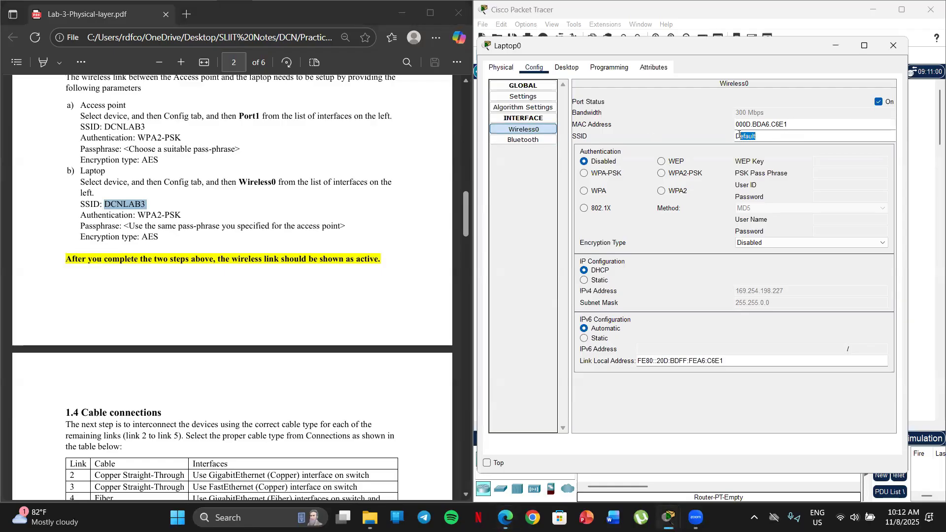
key("BackSpace")
key("ctrl+v")
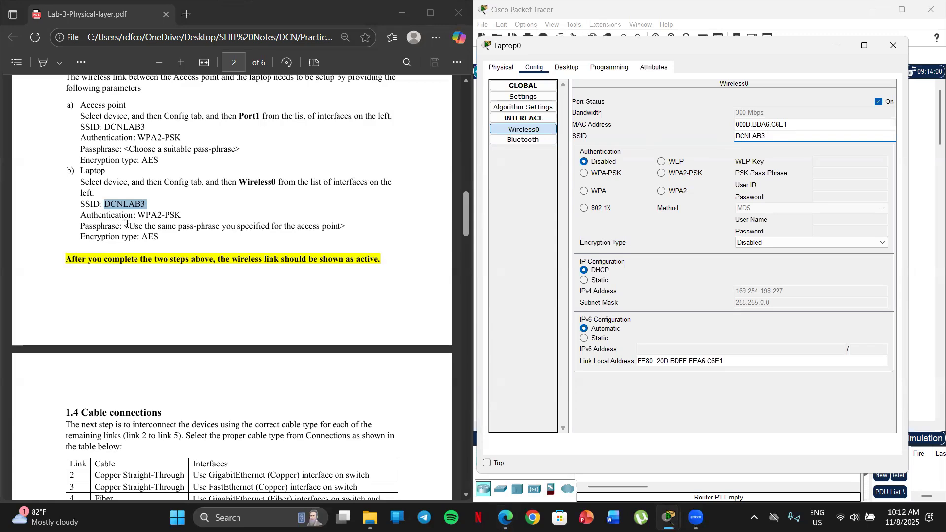
Set the laptop's Wireless0 to WPA2-PSK authentication with AES encryption, enter the PSK pass phrase, and close the laptop's configuration
left_click(662, 177)
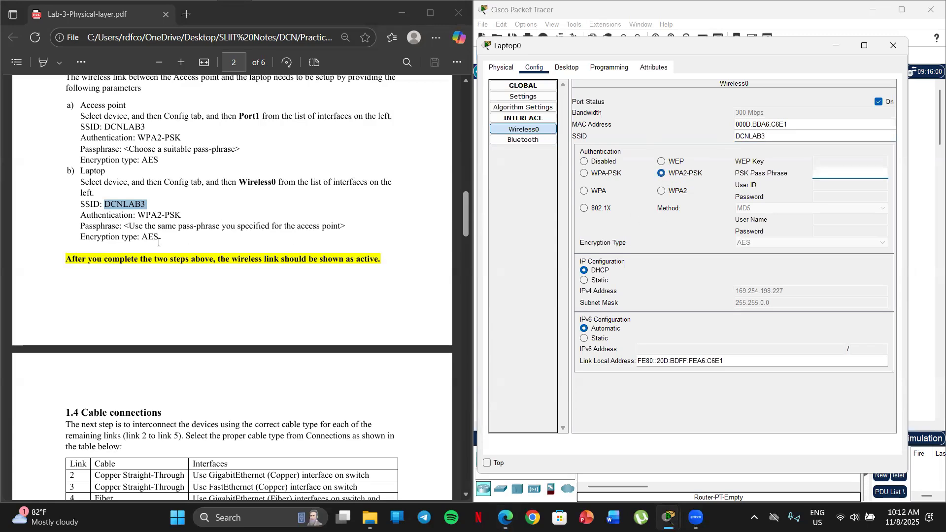
left_click(184, 217)
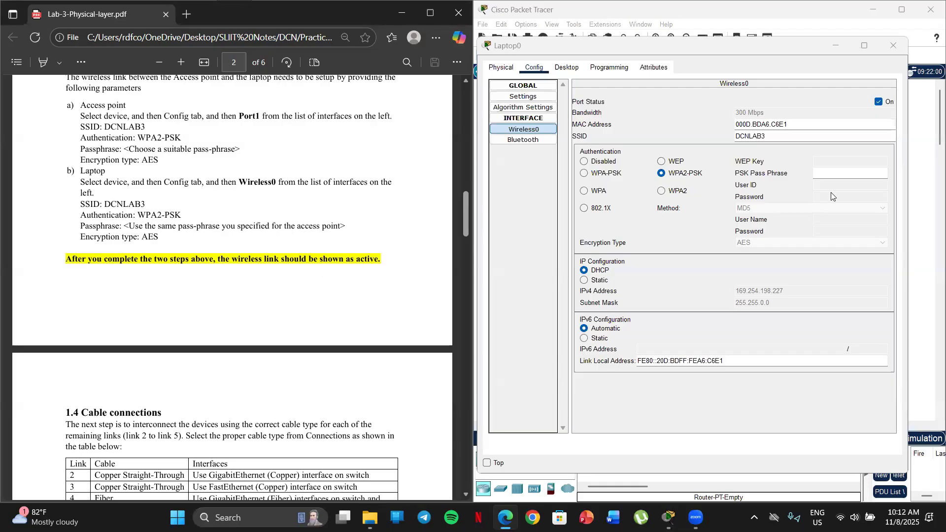
left_click(828, 174)
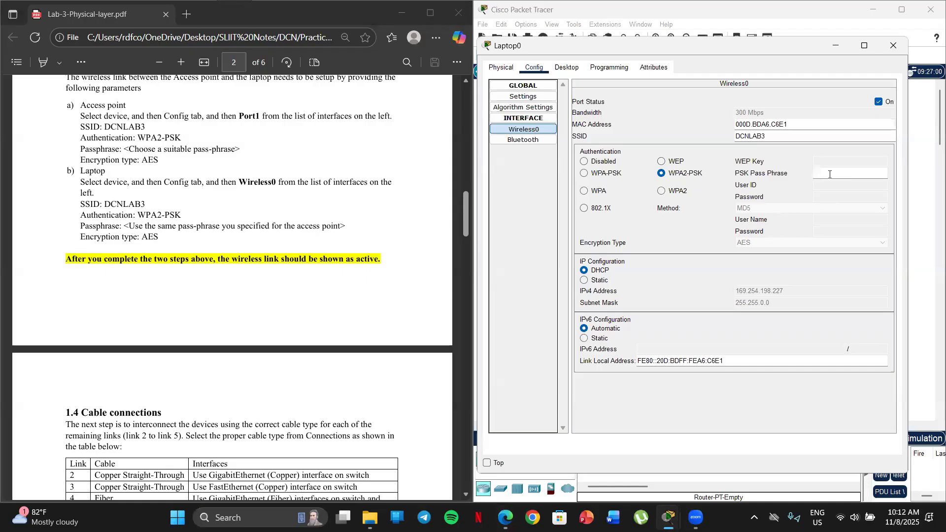
type("esting123")
left_click(891, 51)
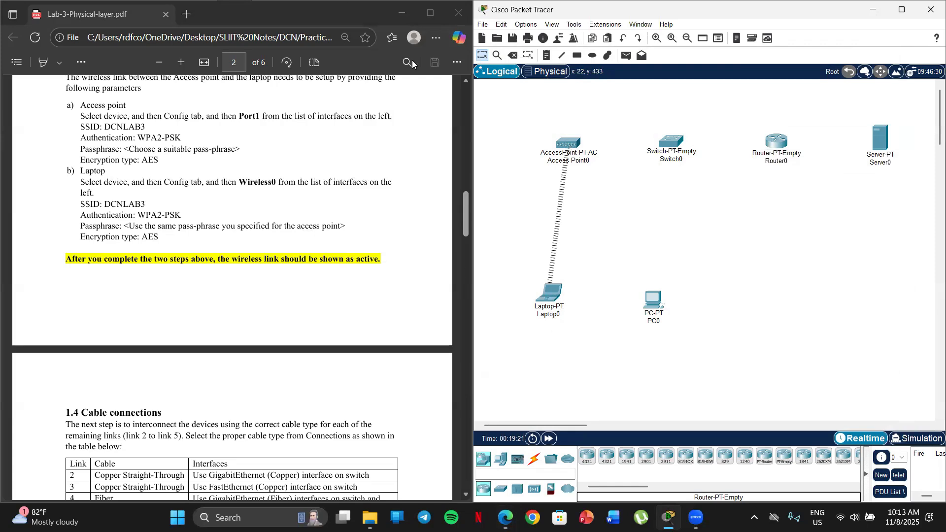
Read section 1.4 of the lab sheet and compare its cable table with the numbered links in the topology diagram
scroll(73, 197, "down", 3)
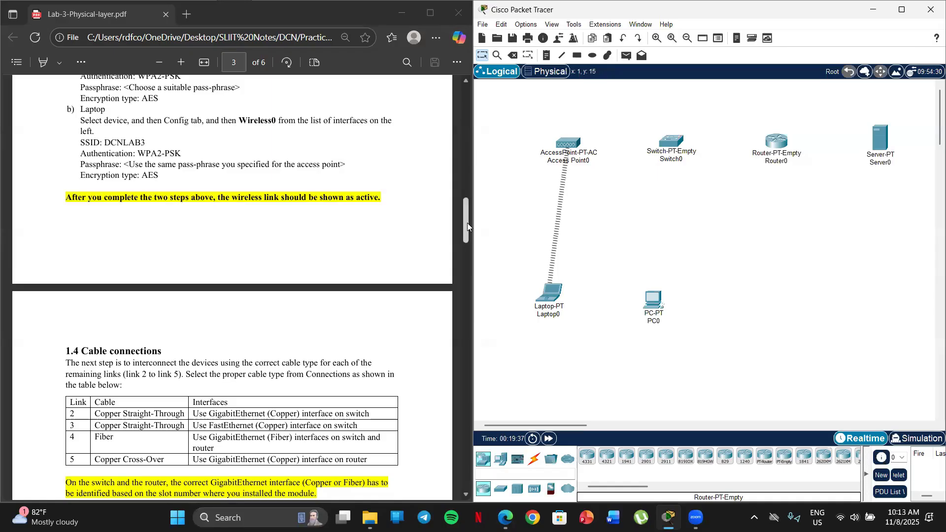
scroll(272, 267, "down", 3)
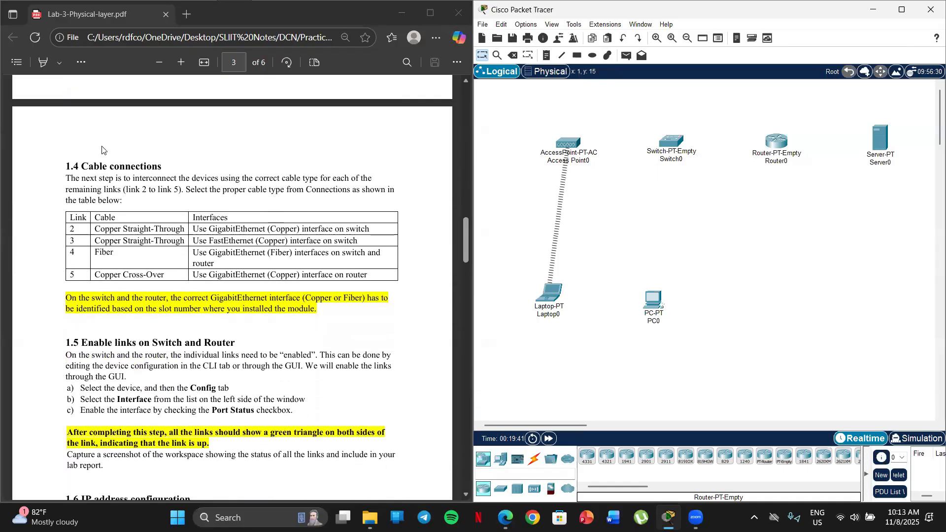
scroll(102, 149, "down", 1)
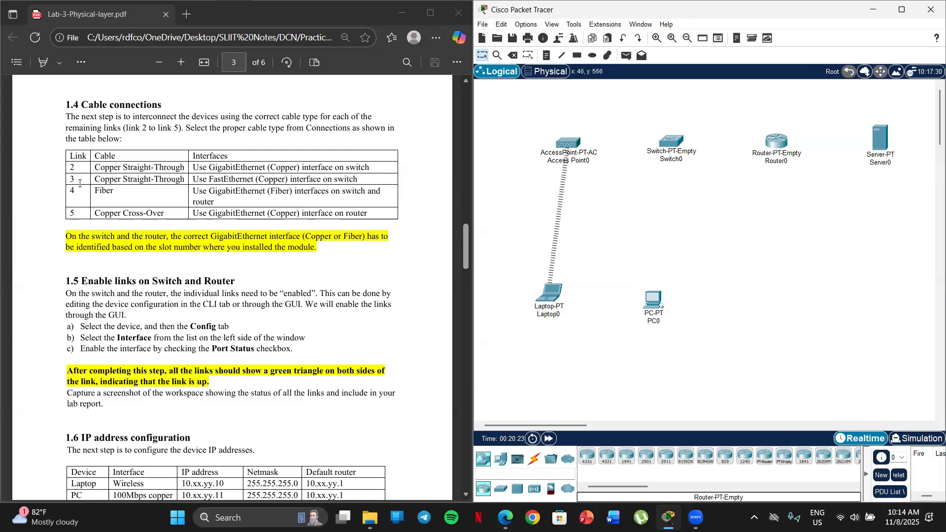
scroll(88, 215, "up", 10)
scroll(98, 219, "up", 5)
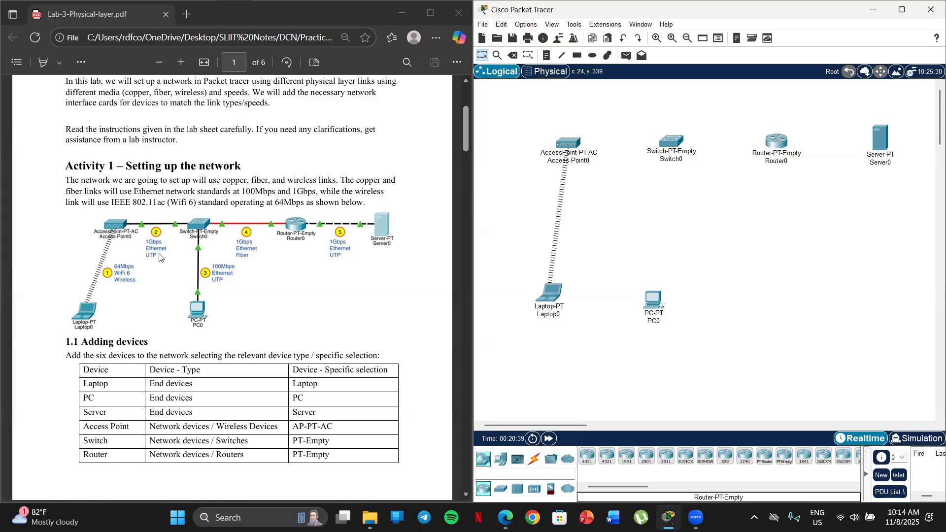
scroll(153, 242, "down", 2)
scroll(153, 241, "down", 10)
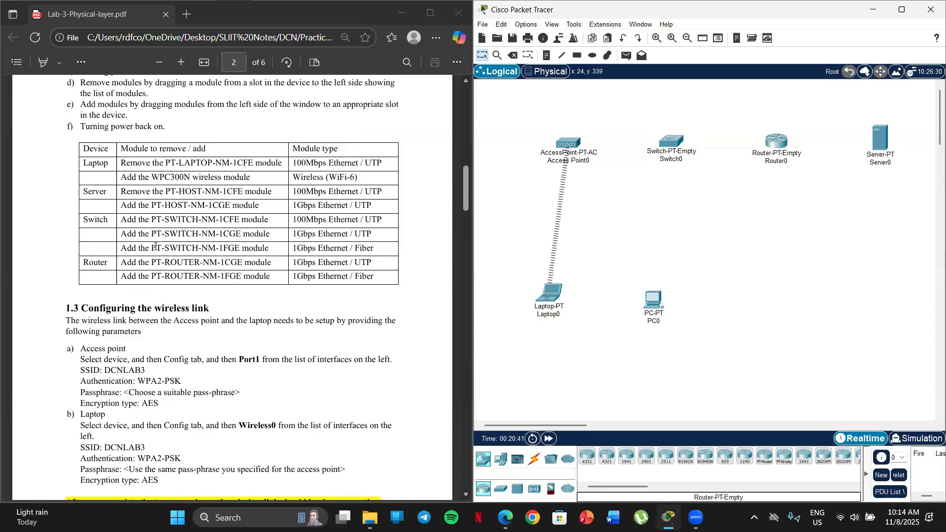
scroll(154, 248, "down", 10)
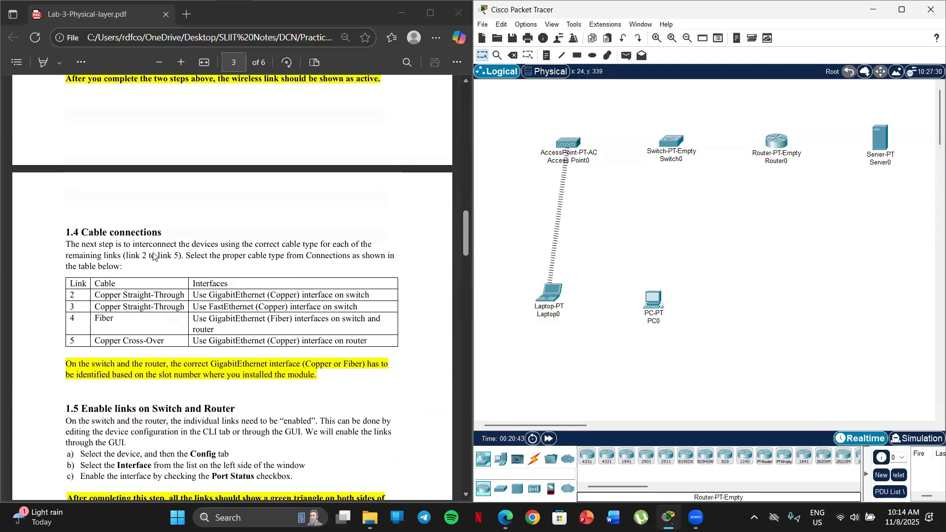
scroll(152, 253, "up", 1)
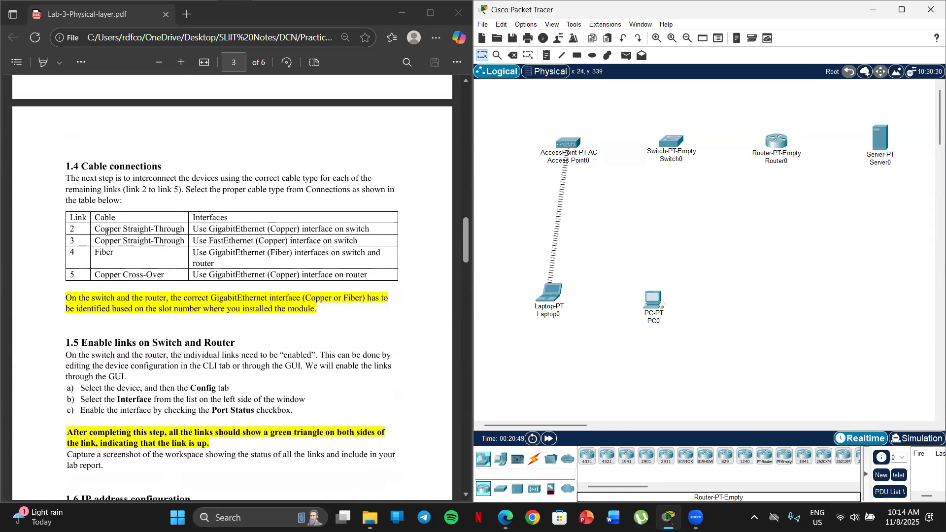
Connect the access point's Port 0 to the switch's GigabitEthernet8/1 with a Copper Straight-Through cable
left_click(536, 461)
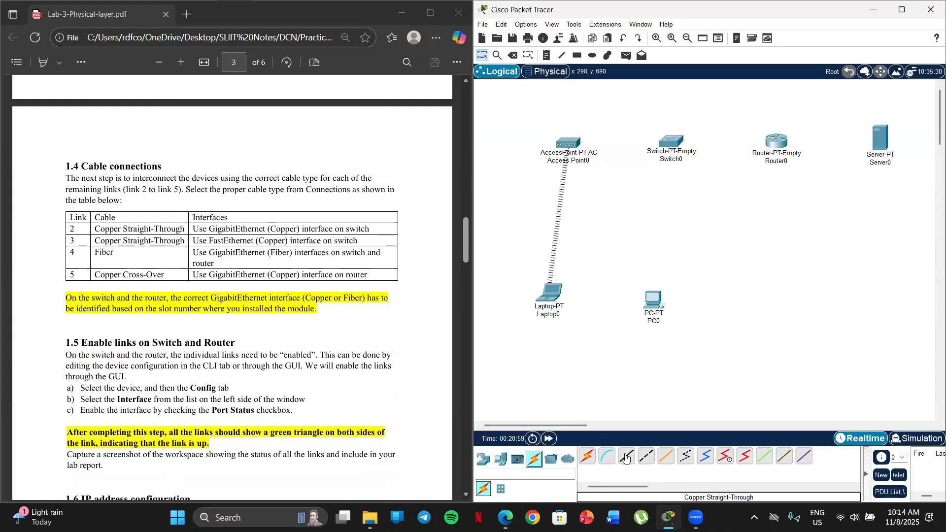
left_click(627, 457)
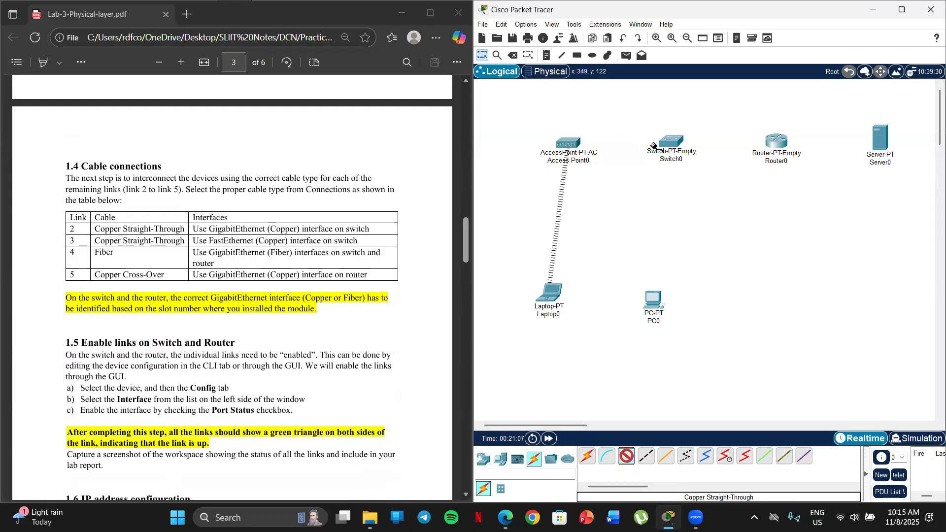
left_click(572, 144)
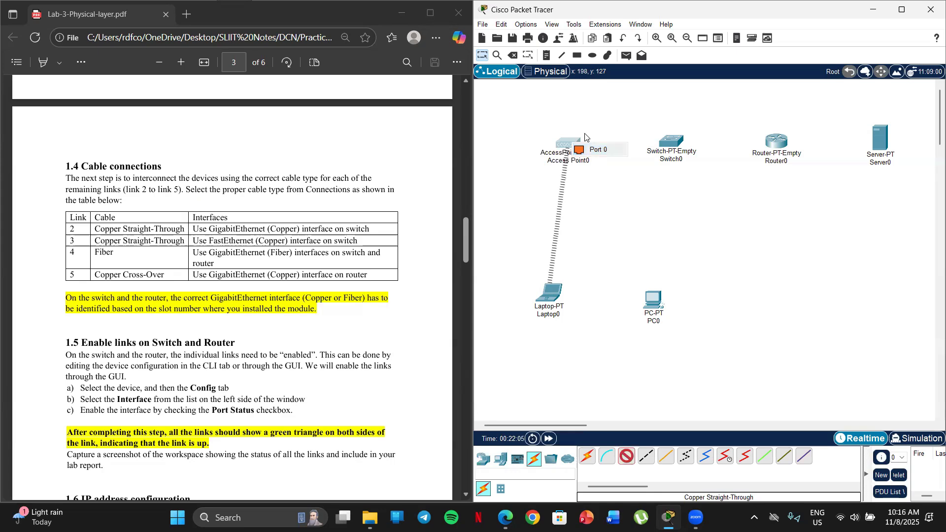
left_click(596, 149)
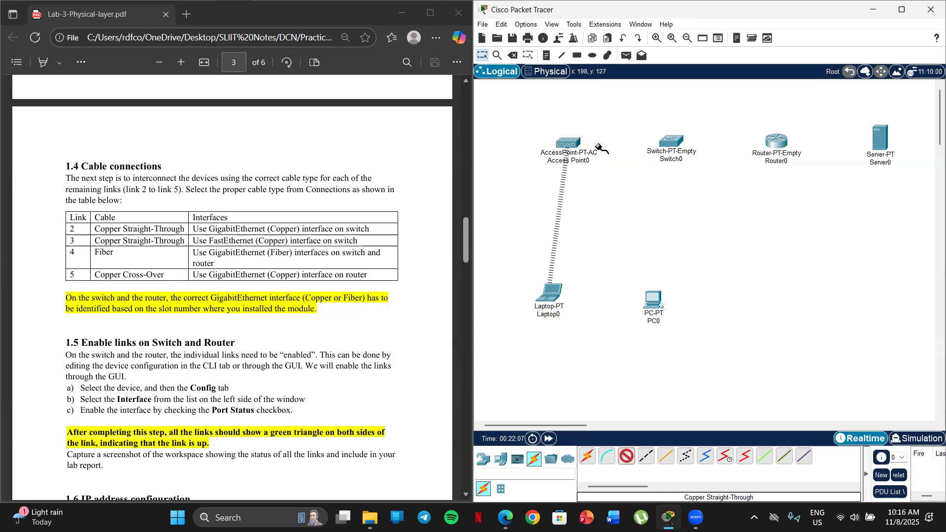
left_click(671, 143)
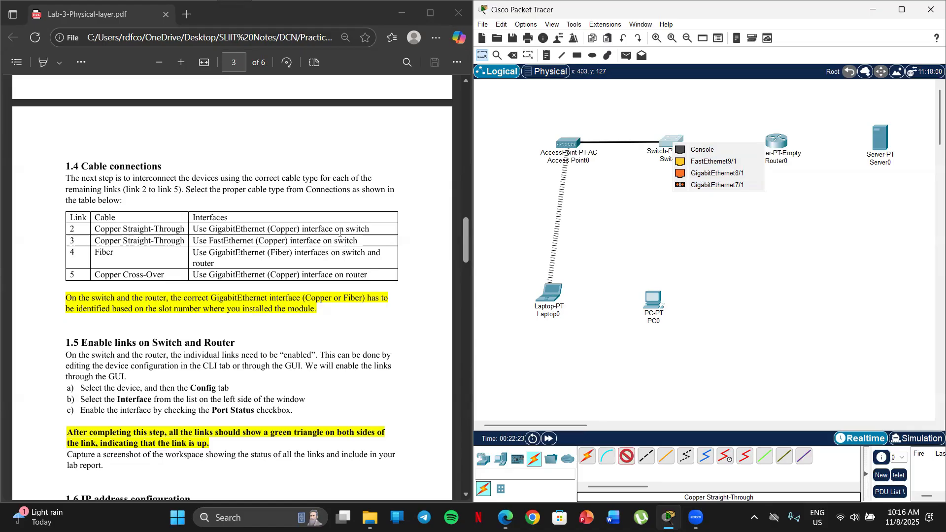
left_click(711, 174)
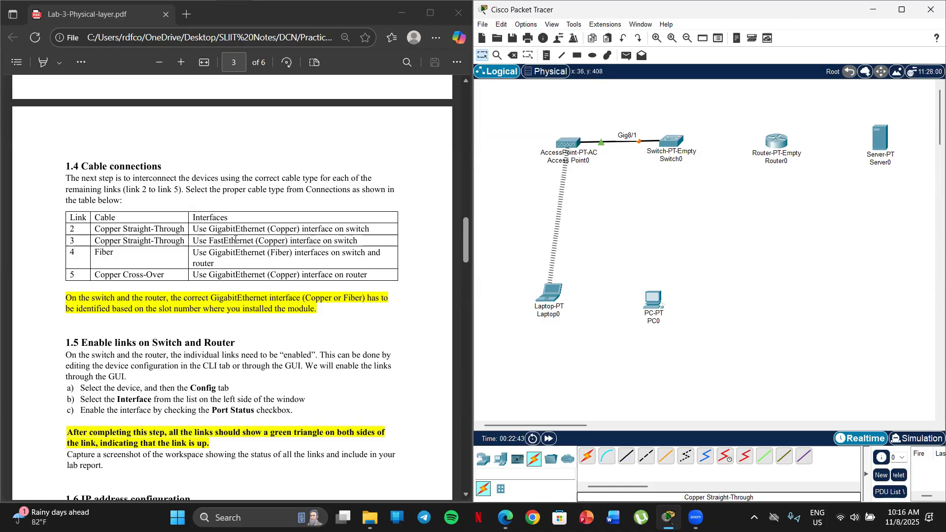
Look up link 3 in the lab sheet's topology diagram and its cable and interface in the section 1.4 table
left_click(74, 241)
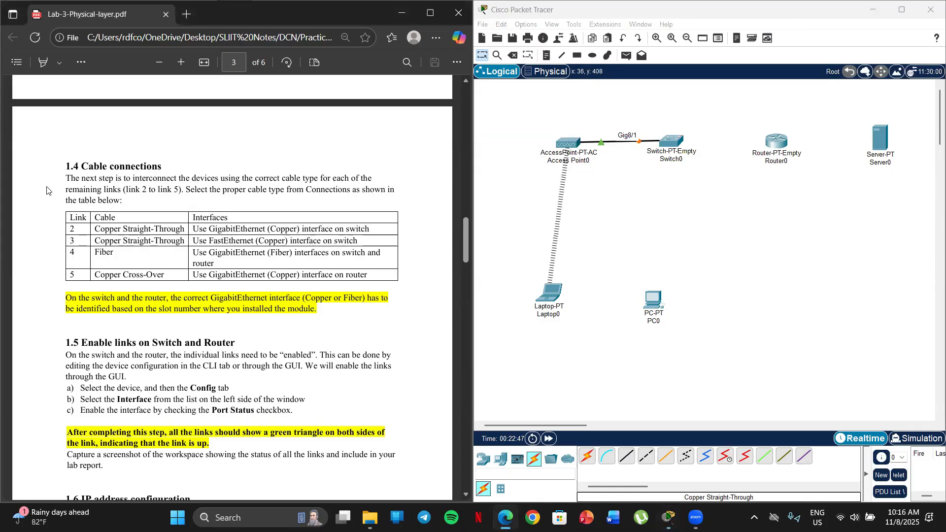
scroll(47, 190, "up", 20)
scroll(57, 235, "down", 5)
scroll(57, 236, "up", 2)
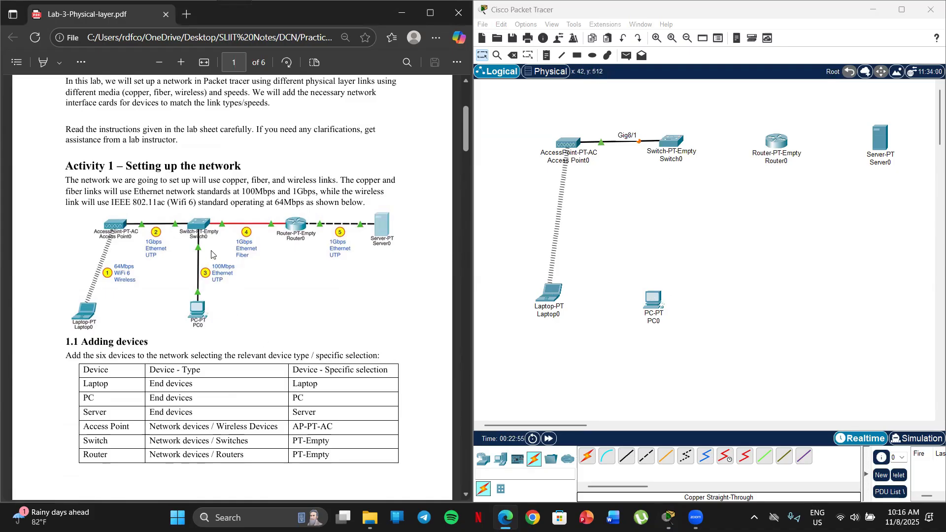
scroll(212, 261, "down", 10)
scroll(214, 272, "up", 2)
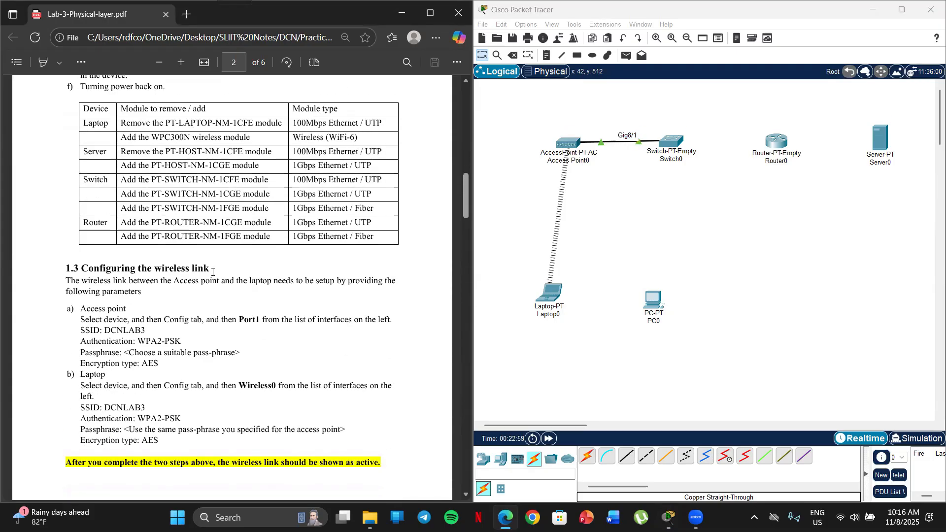
scroll(213, 271, "down", 10)
scroll(135, 256, "up", 1)
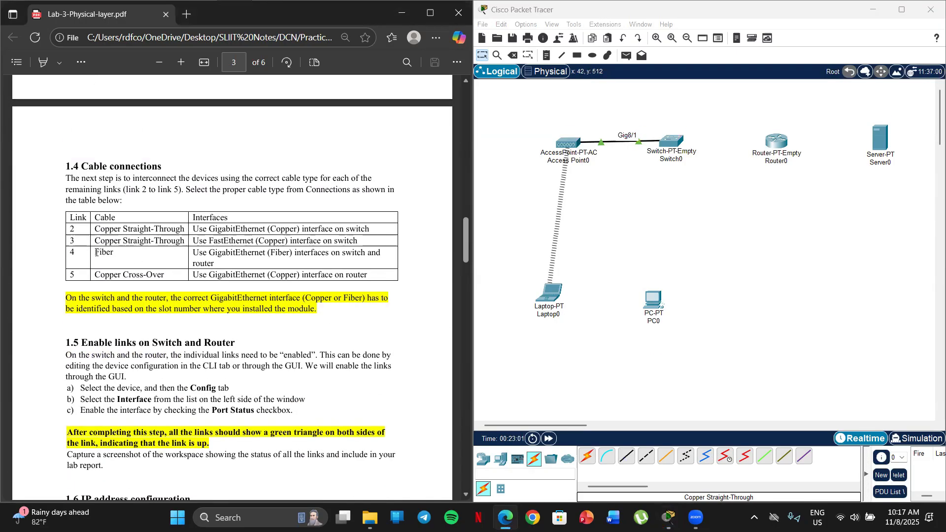
Connect the PC's FastEthernet0 to the switch's FastEthernet9/1 with a Copper Straight-Through cable and align the PC below the switch
left_click(627, 459)
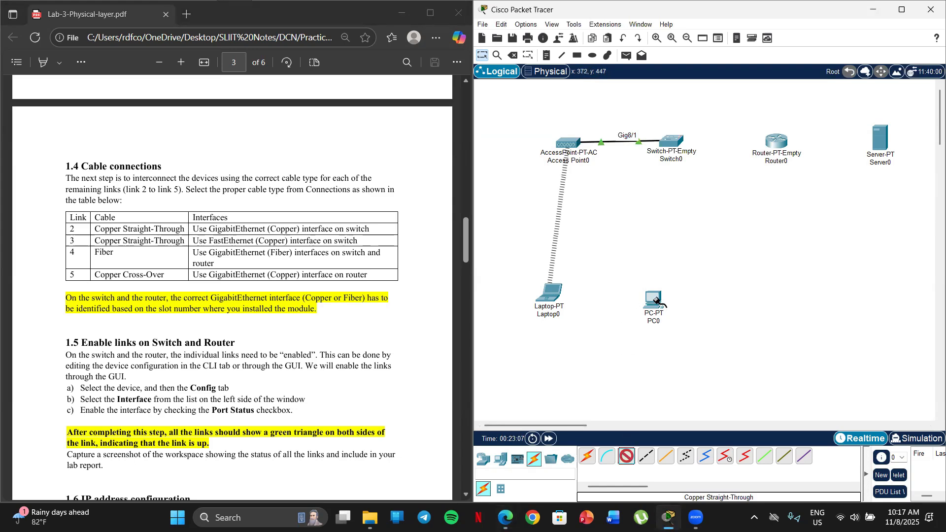
mouse_move(656, 300)
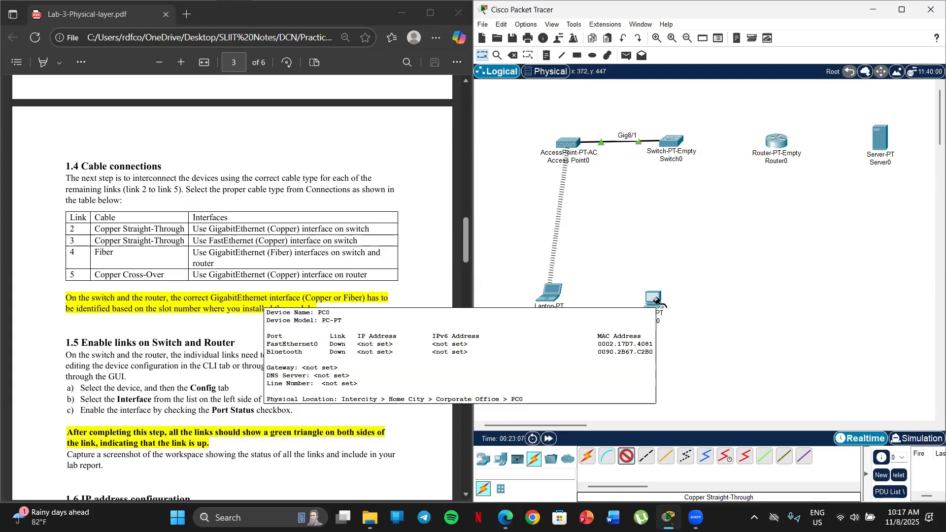
left_click(657, 302)
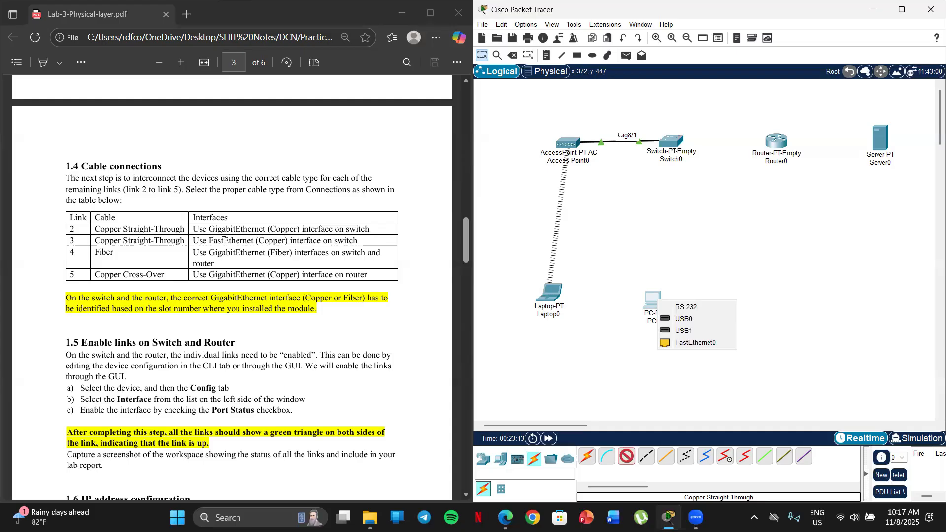
left_click(695, 343)
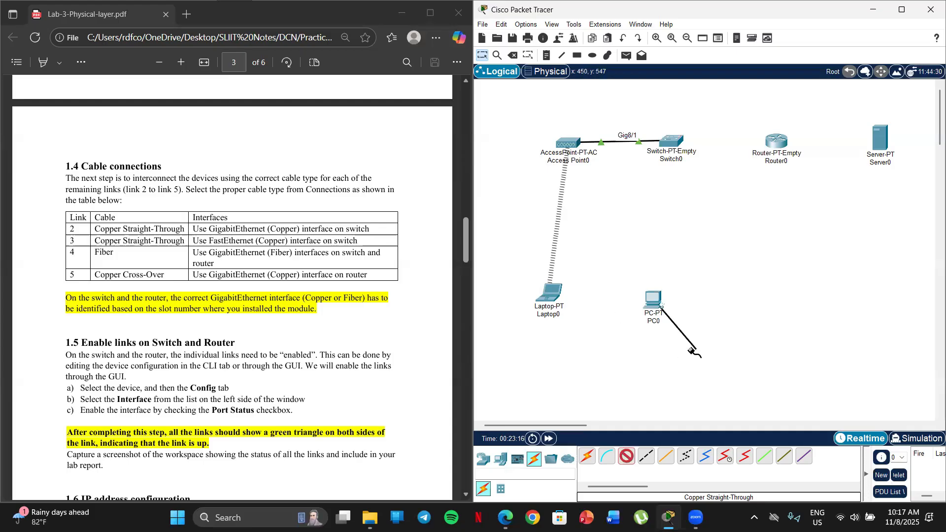
left_click(674, 145)
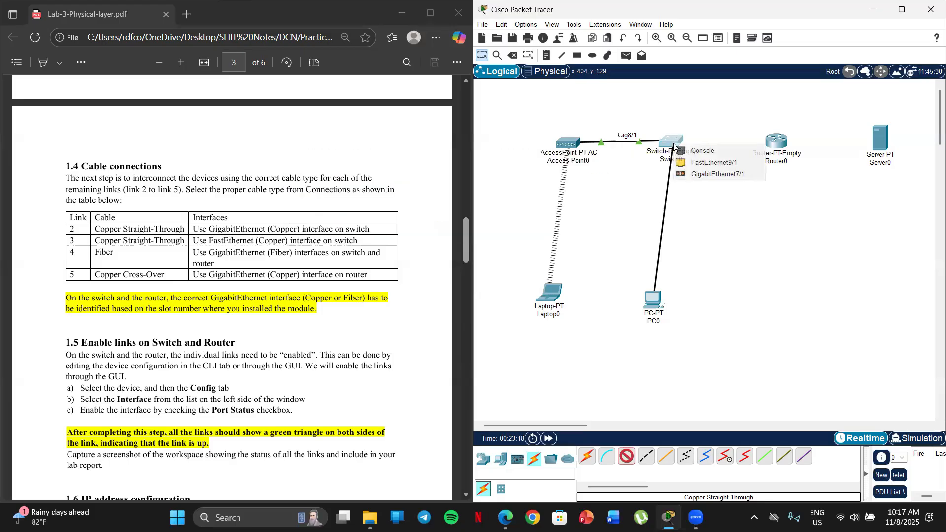
left_click(702, 163)
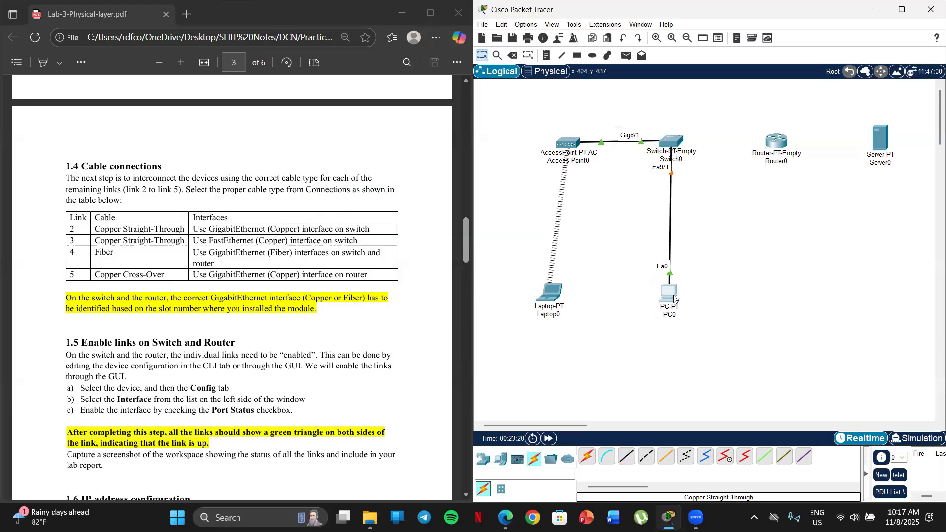
left_click(656, 299)
left_click(751, 74)
Check the topology diagram and the section 1.4 cable table for the links still missing beyond the switch
scroll(77, 258, "up", 20)
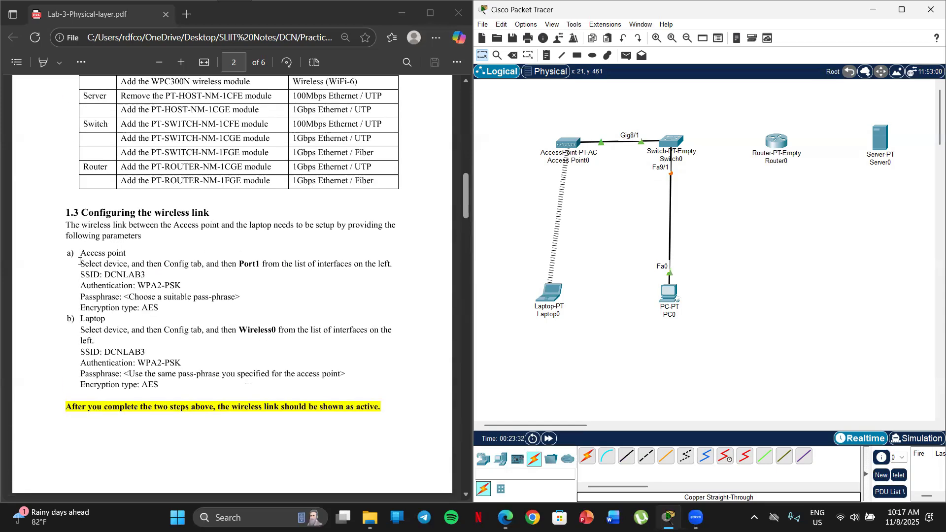
scroll(215, 240, "down", 1)
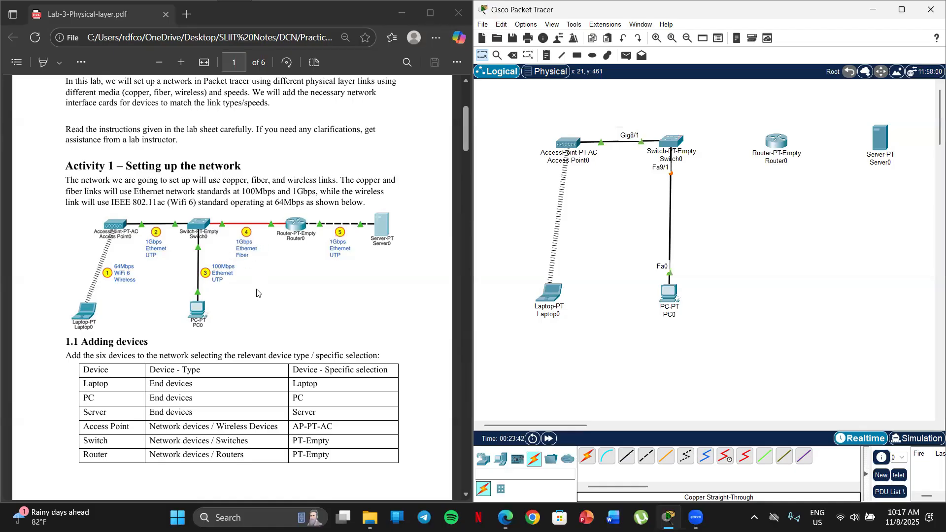
scroll(256, 293, "down", 7)
scroll(235, 291, "down", 10)
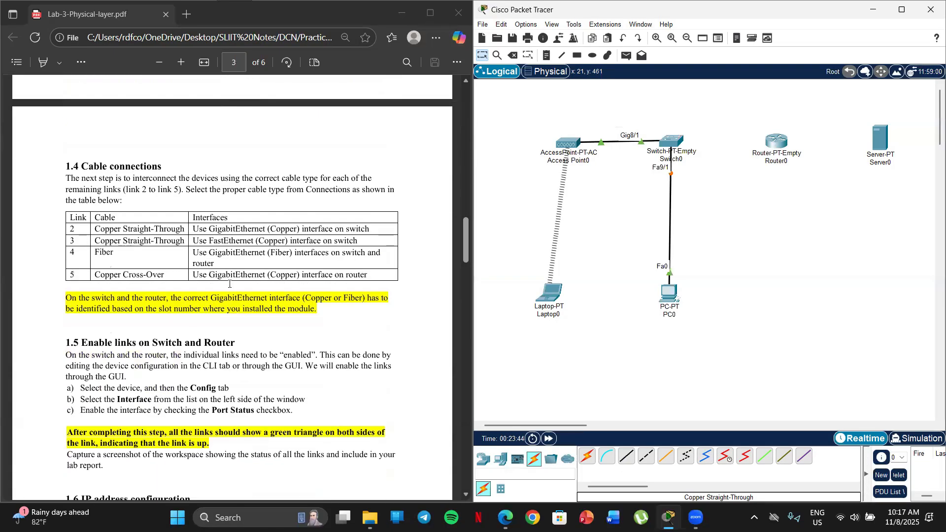
Connect the switch's GigabitEthernet7/1 to the router's GigabitEthernet8/0 with a Fiber cable for link 4
scroll(227, 284, "down", 1)
left_click_drag(116, 190, 69, 213)
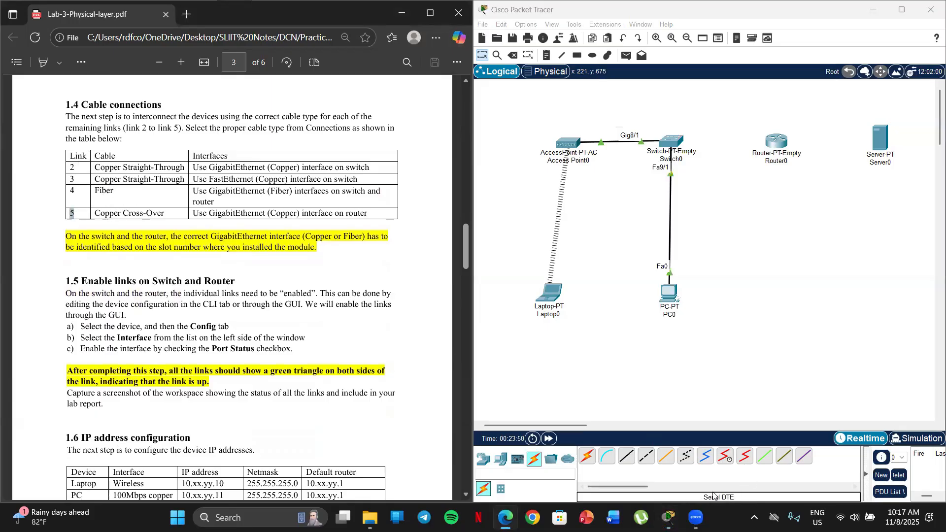
left_click(669, 460)
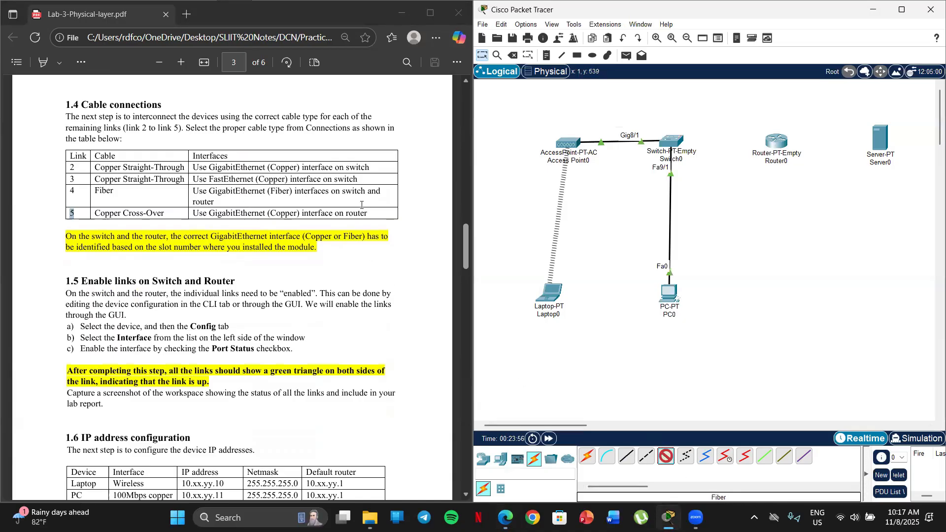
left_click(677, 142)
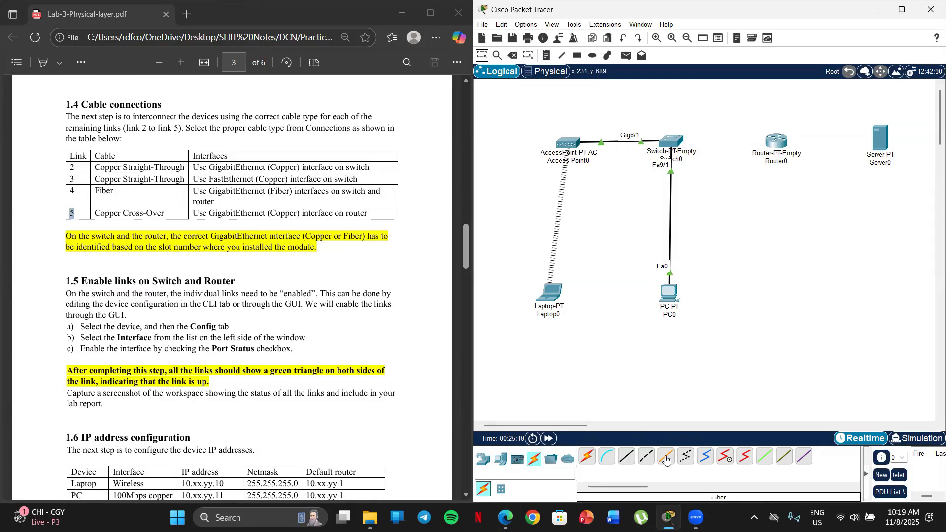
left_click(664, 458)
left_click(678, 143)
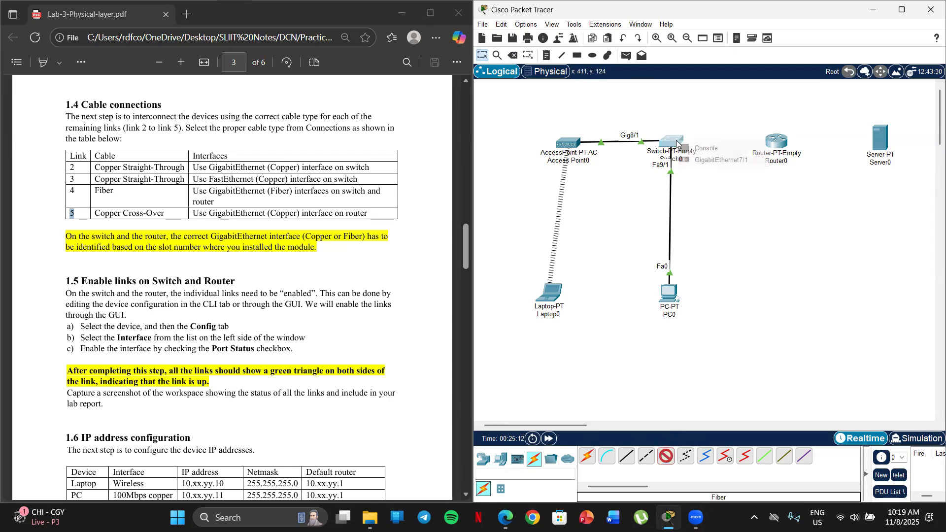
left_click(715, 161)
left_click(774, 141)
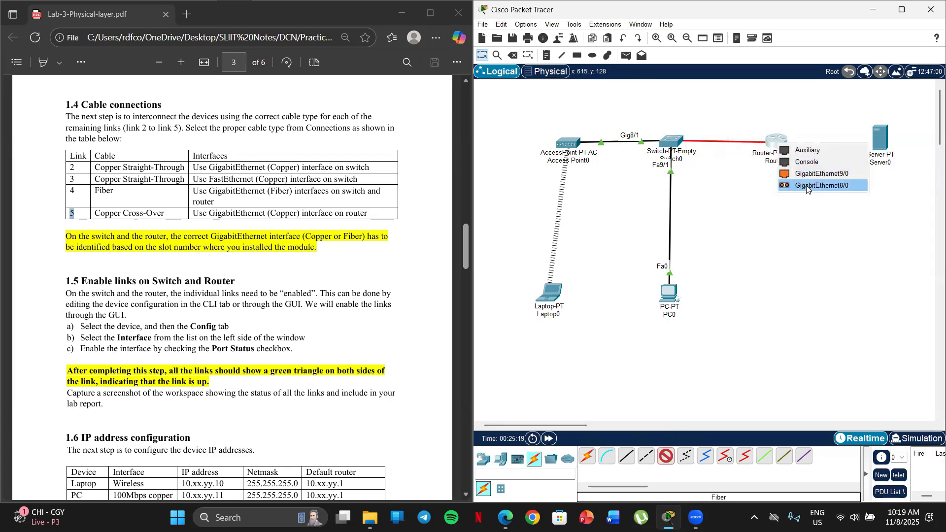
left_click(839, 190)
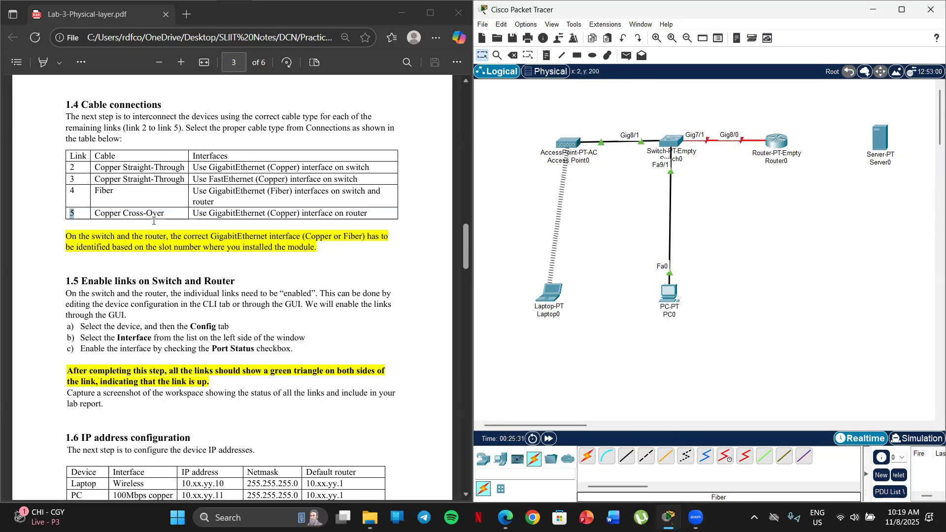
Look up link 5 in the lab sheet's topology diagram and its cable and interface in the section 1.4 table
left_click(113, 223)
scroll(186, 239, "up", 10)
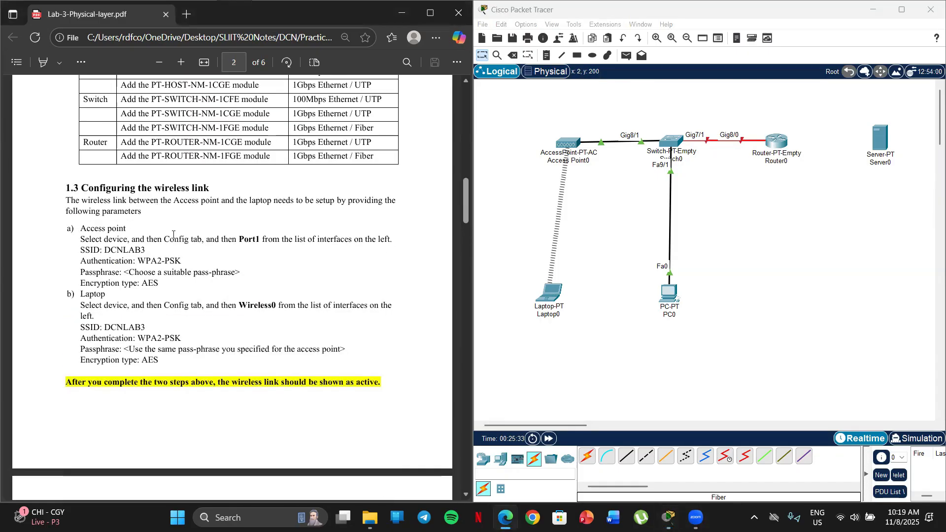
scroll(186, 239, "up", 2)
scroll(186, 239, "down", 3)
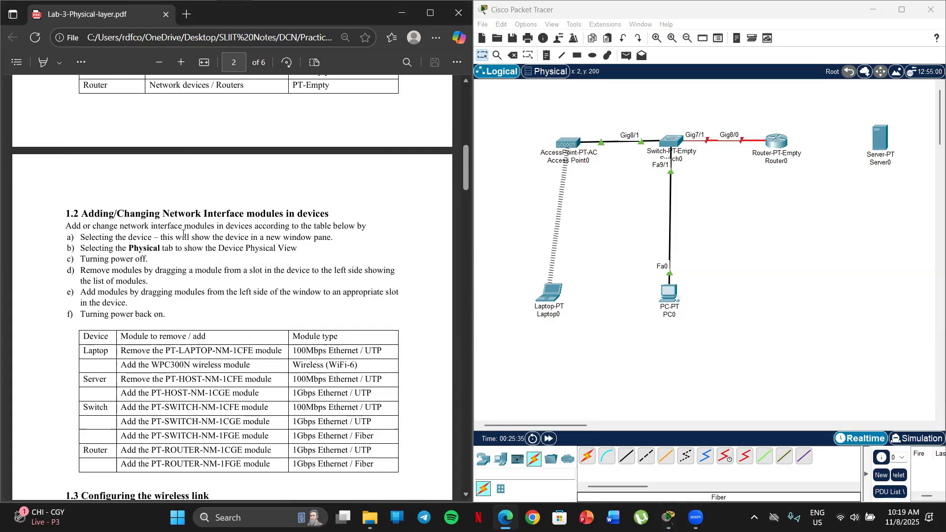
scroll(183, 233, "up", 8)
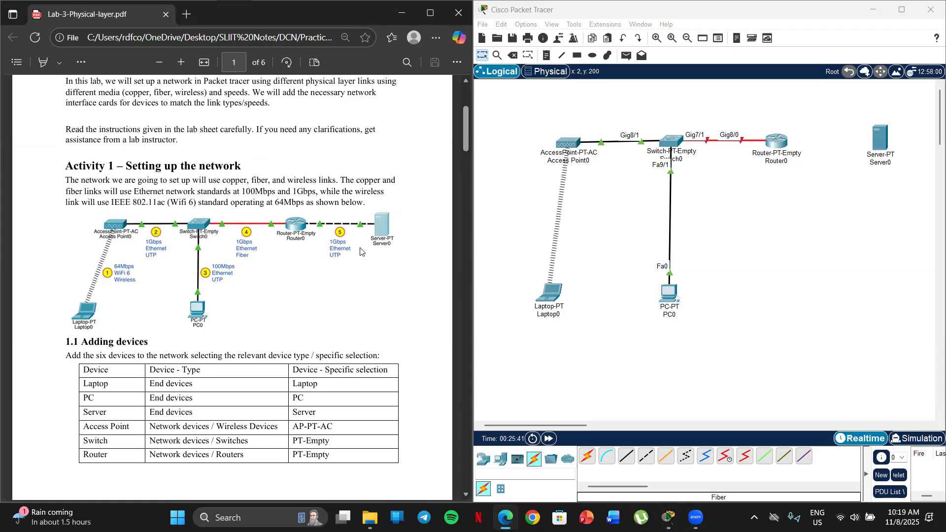
scroll(340, 241, "down", 12)
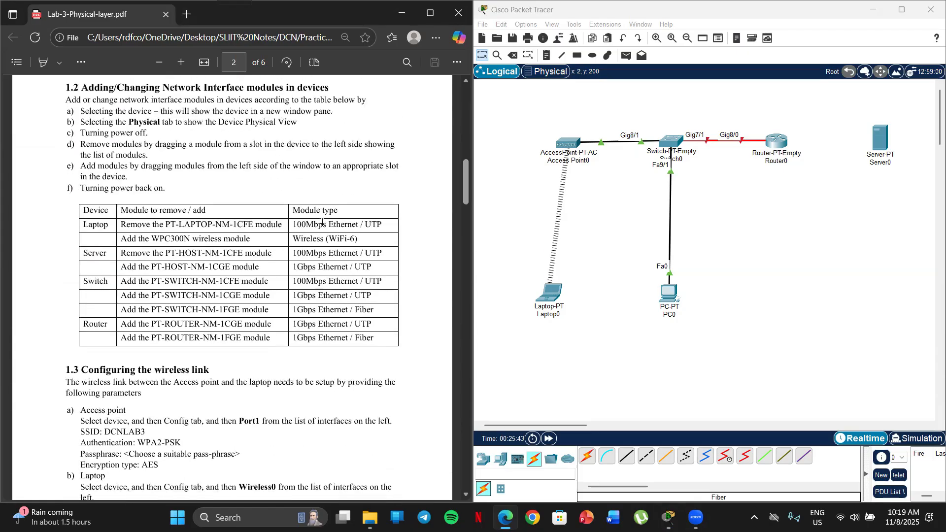
scroll(319, 227, "down", 7)
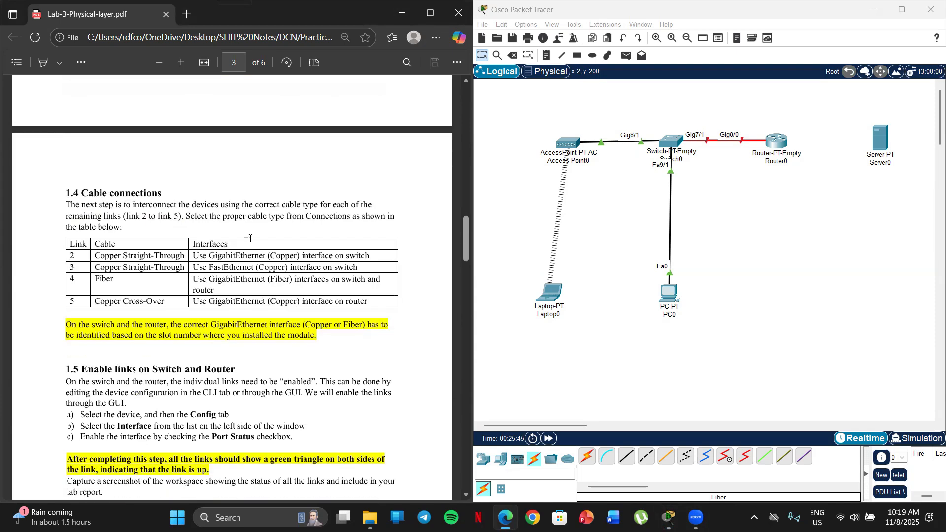
Connect the router's GigabitEthernet9/0 to the server's GigabitEthernet0 with a Copper Cross-Over cable
left_click(648, 463)
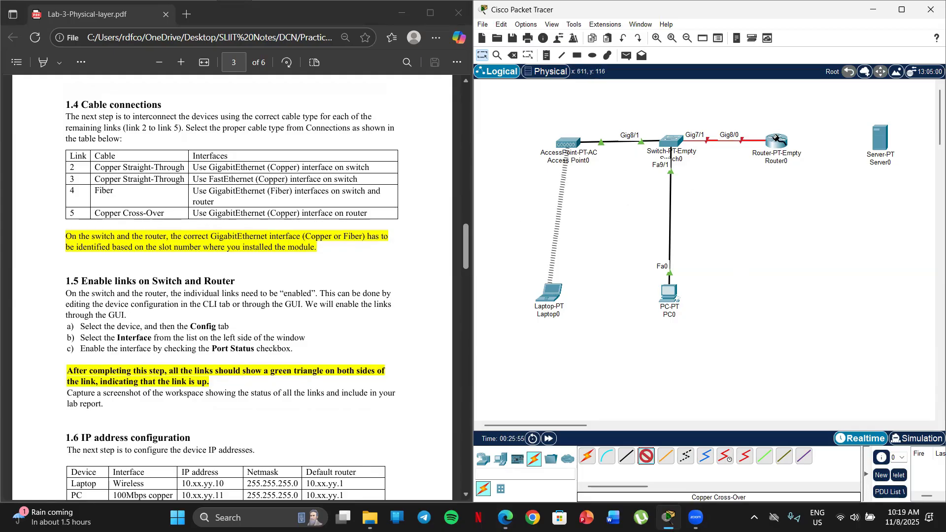
left_click(780, 144)
left_click(813, 168)
left_click(881, 138)
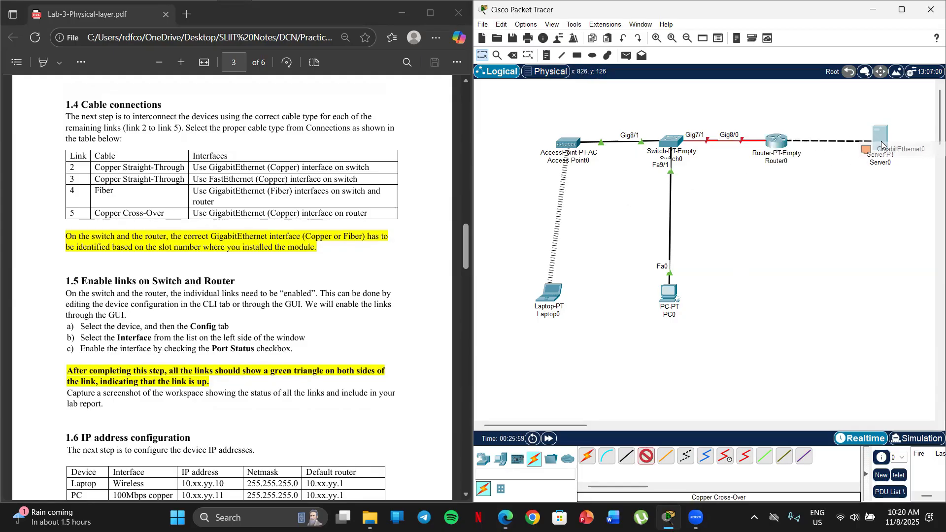
left_click(887, 149)
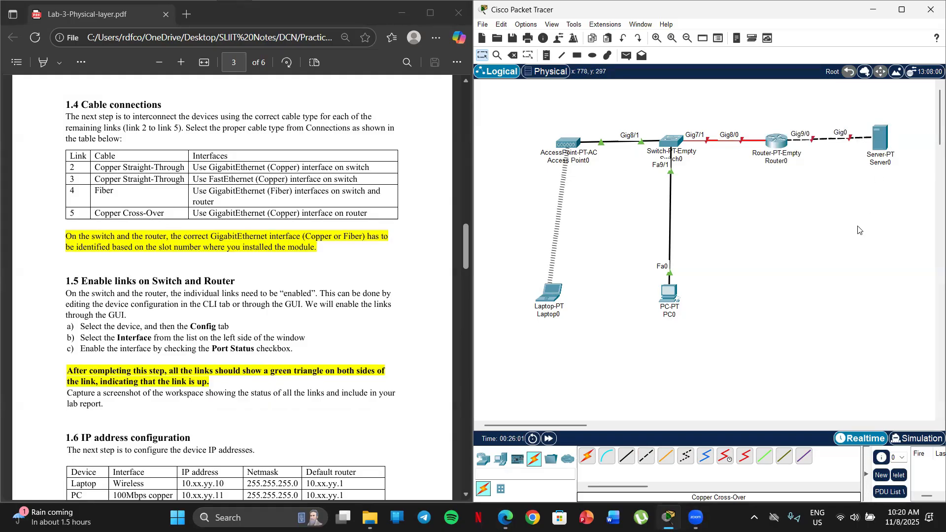
Nudge the PC slightly up and left, and the server slightly away from the router, in the workspace
left_click_drag(671, 306, 664, 301)
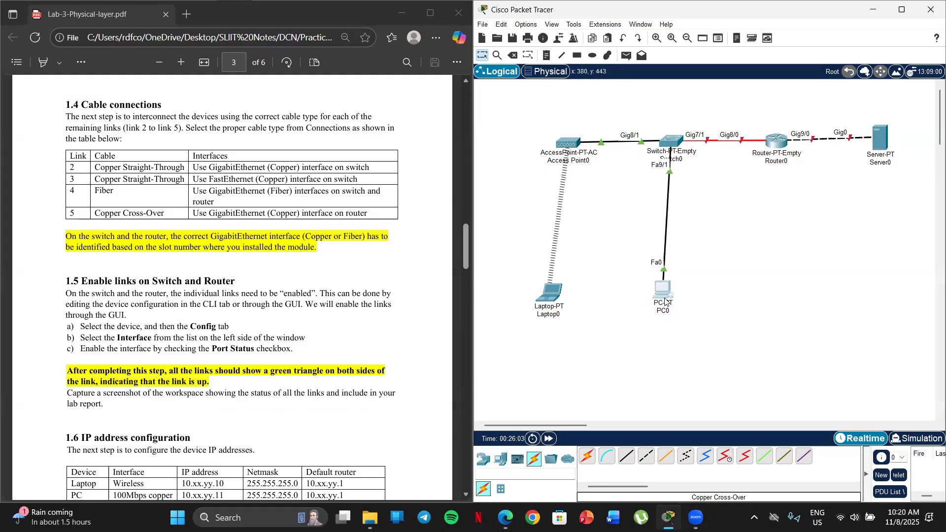
left_click_drag(885, 145, 890, 148)
left_click(753, 240)
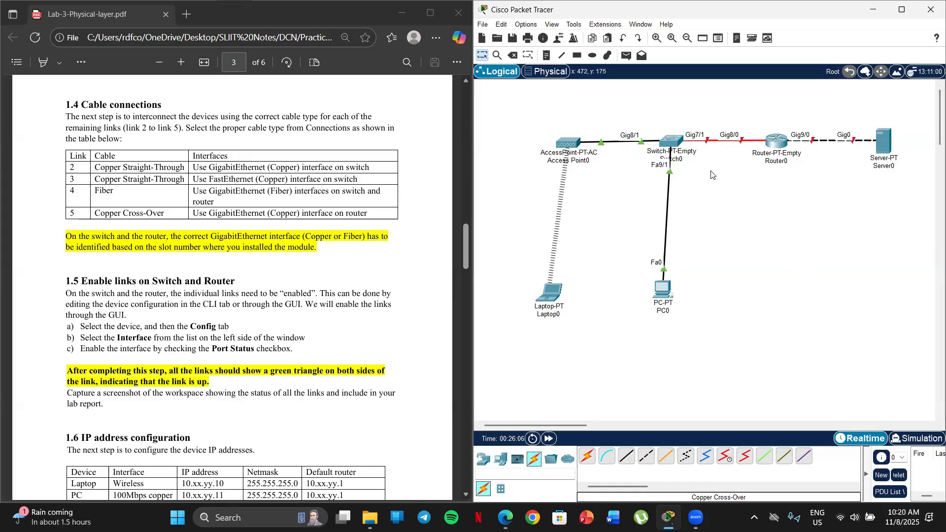
Read section 1.5 of the lab sheet on enabling the switch and router interfaces through the Port Status setting
left_click(279, 268)
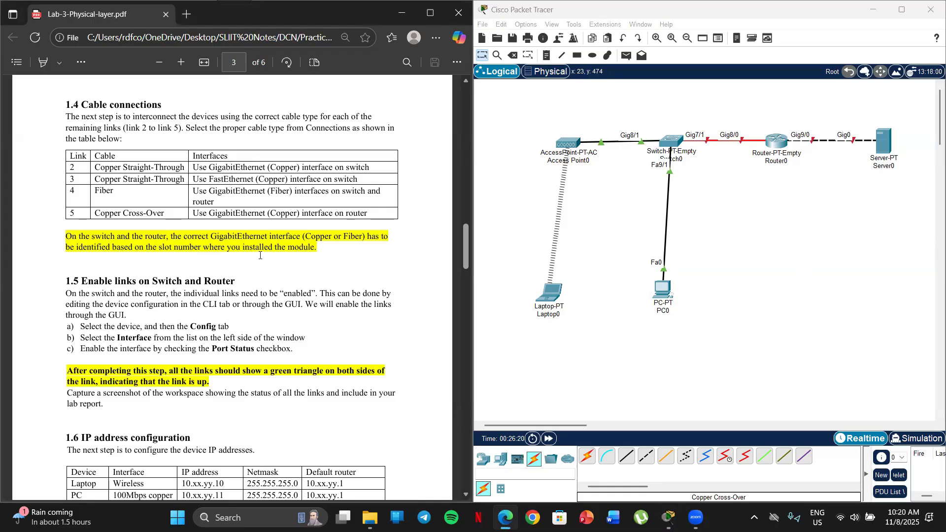
scroll(118, 248, "down", 3)
scroll(133, 261, "up", 6)
scroll(144, 272, "down", 3)
scroll(189, 182, "down", 1)
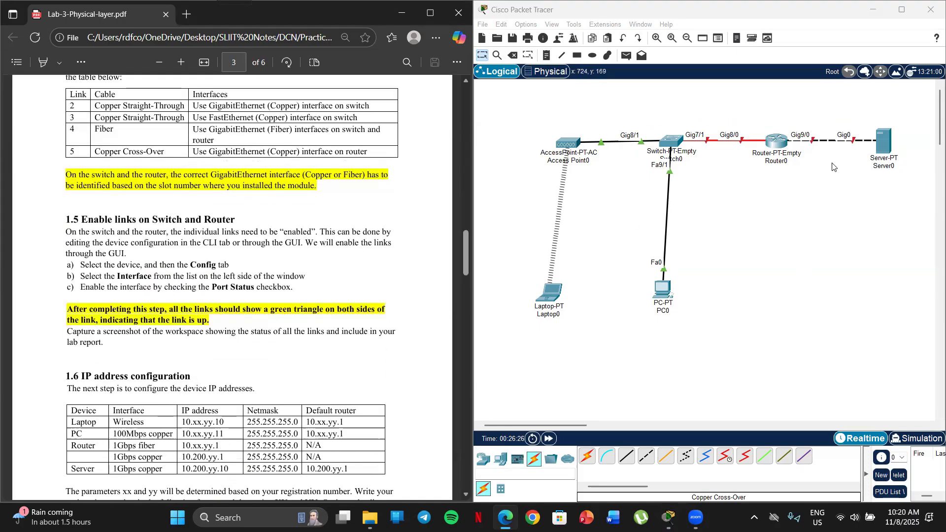
left_click_drag(666, 292, 660, 292)
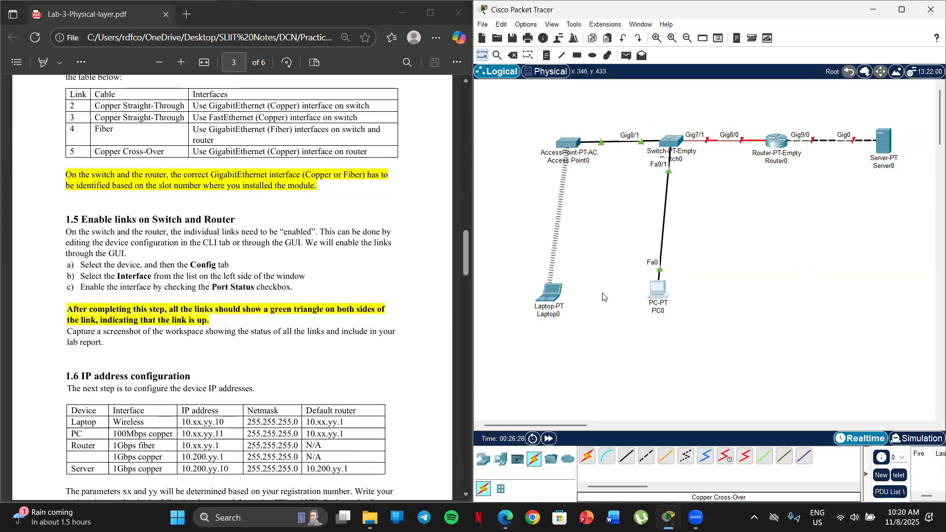
left_click(231, 210)
scroll(148, 173, "down", 1)
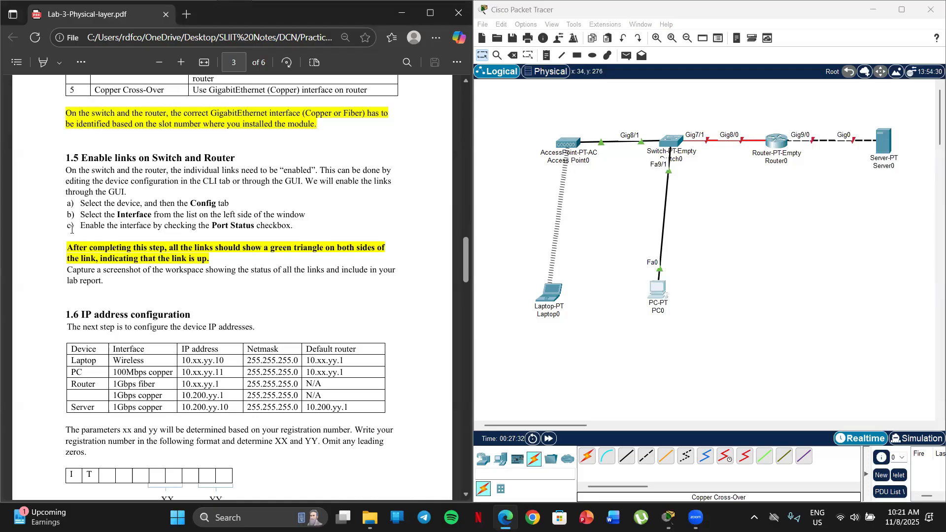
left_click_drag(126, 192, 108, 193)
left_click(301, 201)
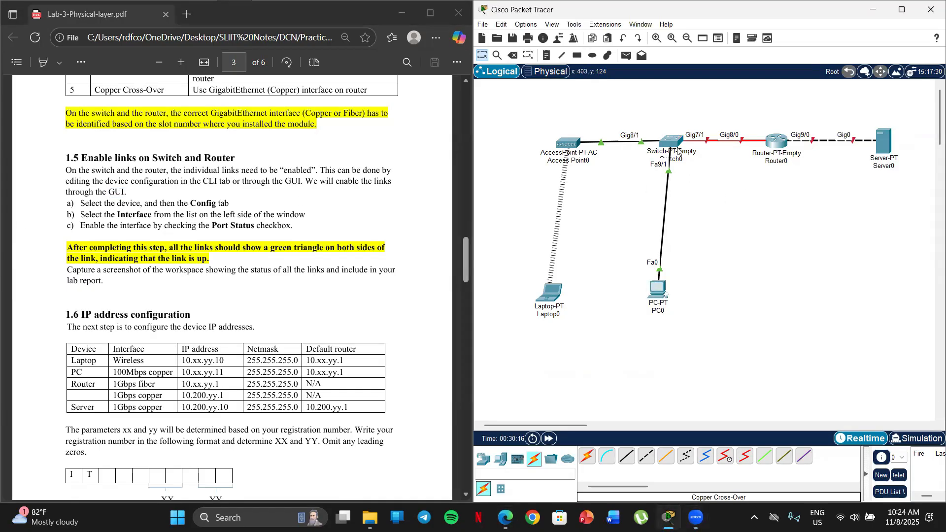
Check the port status of the switch's GigabitEthernet7/1, GigabitEthernet8/1 and FastEthernet9/1 interfaces in its configuration
left_click(678, 150)
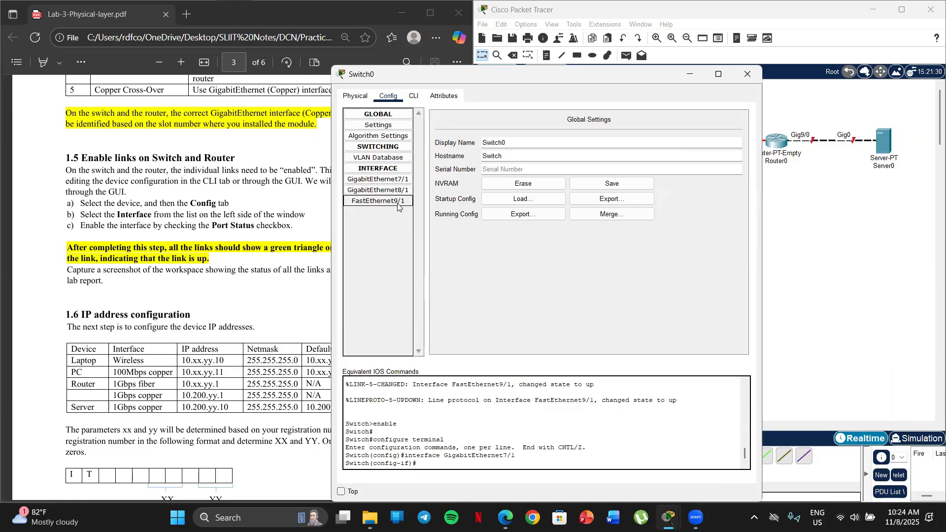
left_click(381, 180)
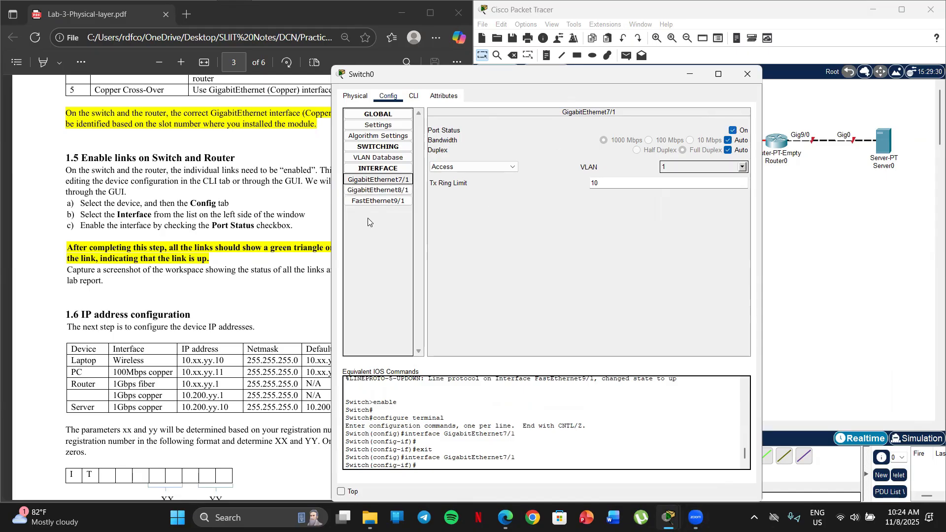
left_click(374, 191)
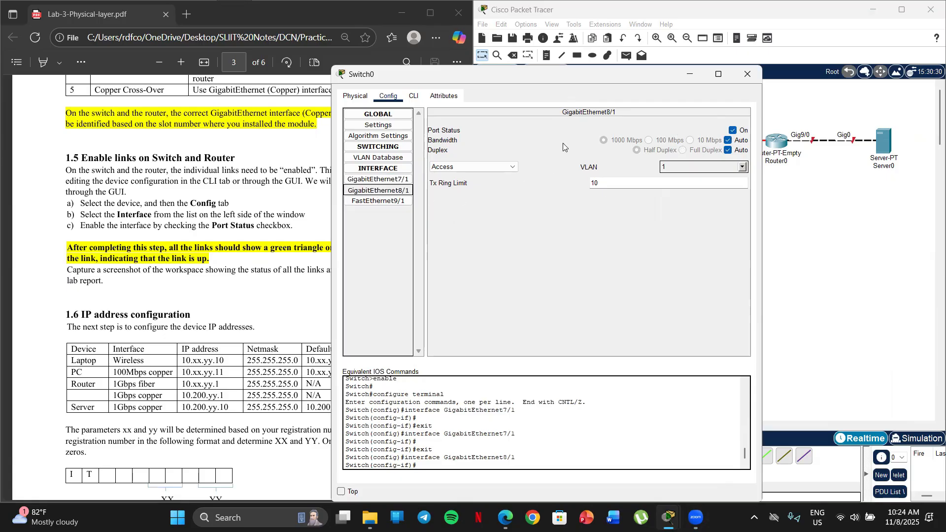
left_click(380, 201)
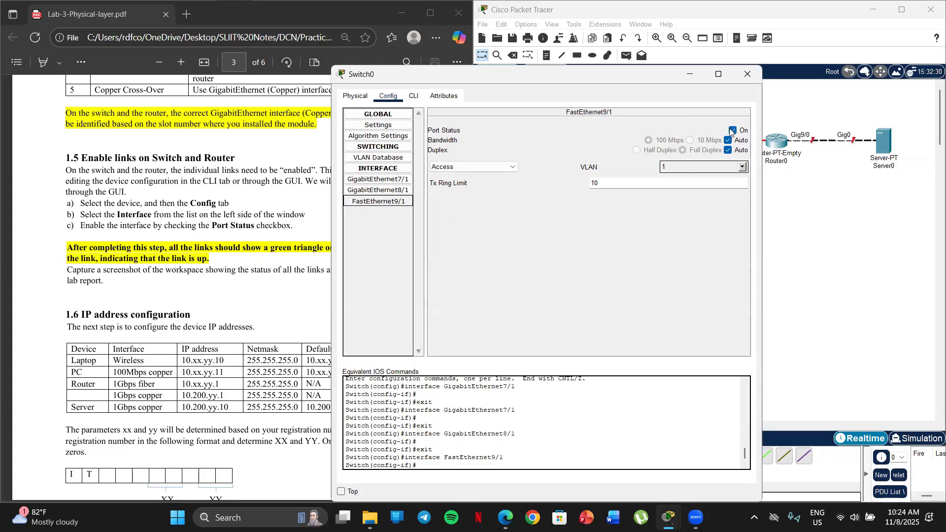
left_click(747, 74)
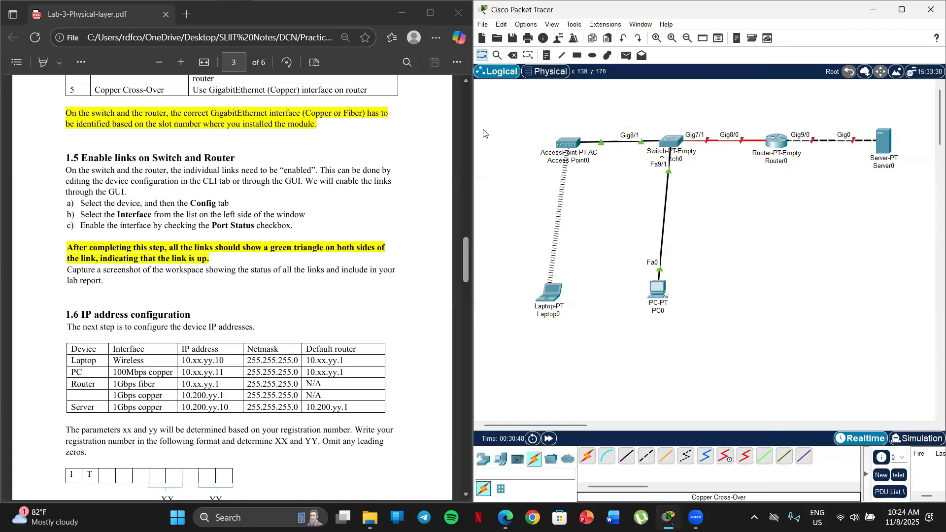
Turn on the port status of the router's GigabitEthernet8/0 and GigabitEthernet9/0 interfaces and close its configuration
left_click(775, 143)
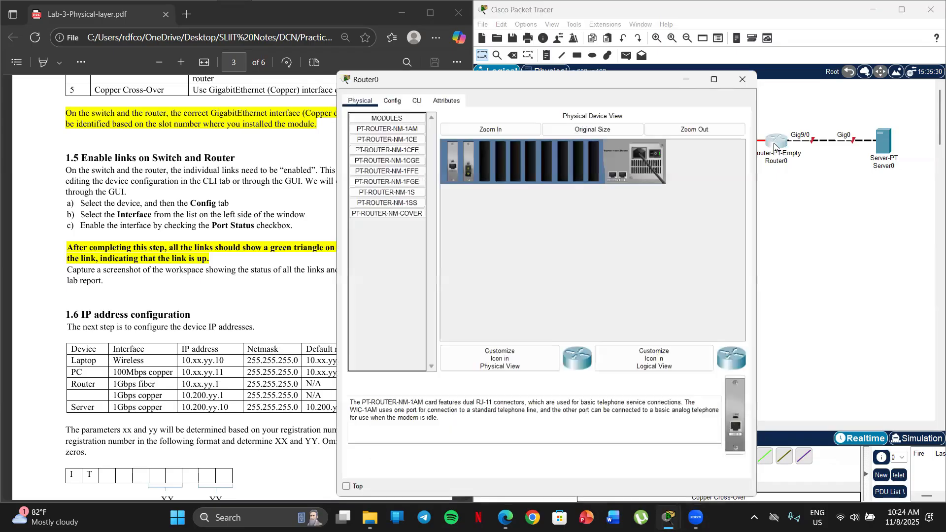
left_click(387, 97)
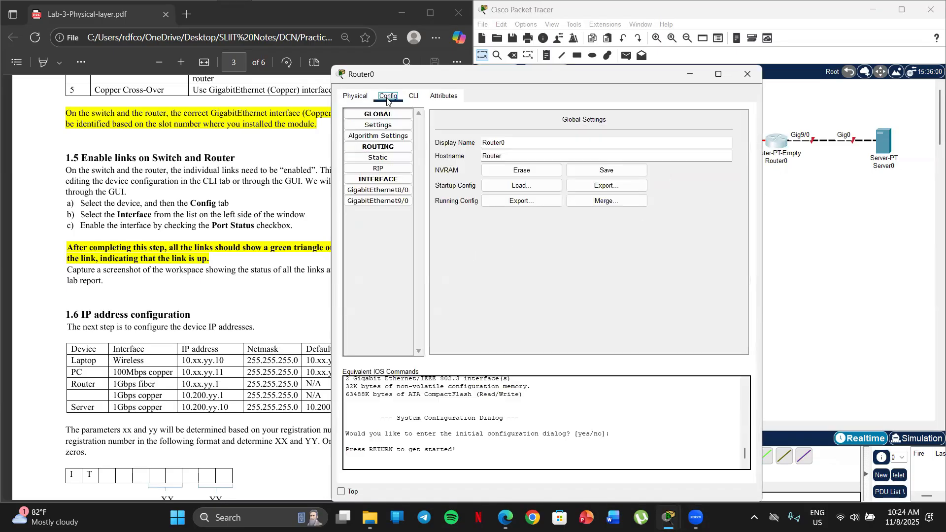
left_click(400, 194)
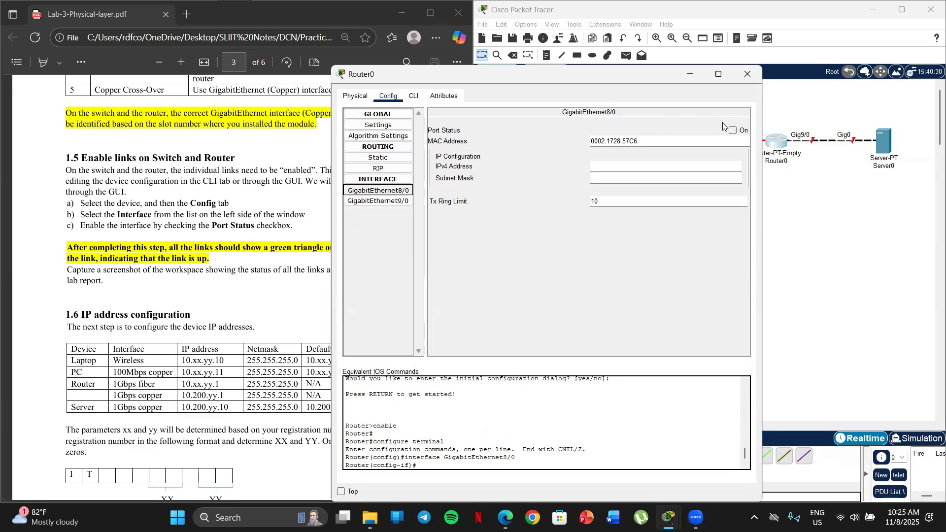
left_click(733, 130)
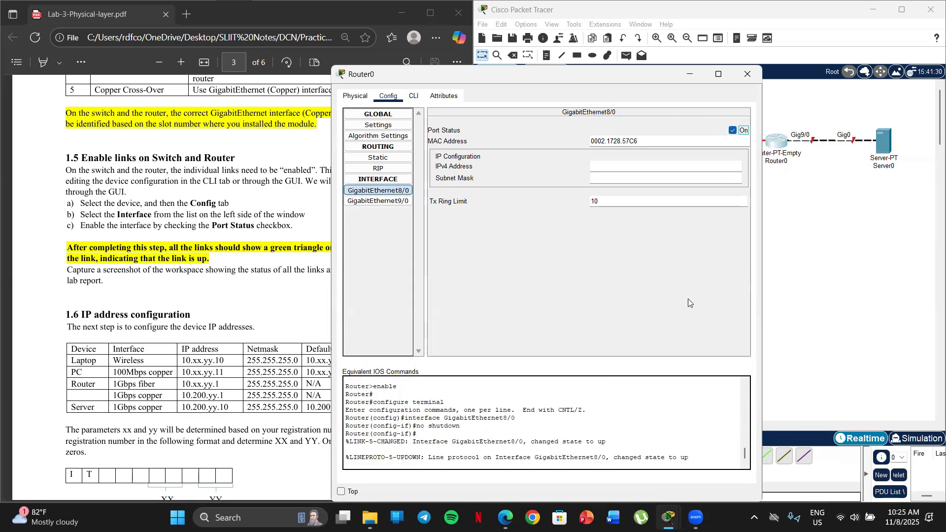
left_click(386, 203)
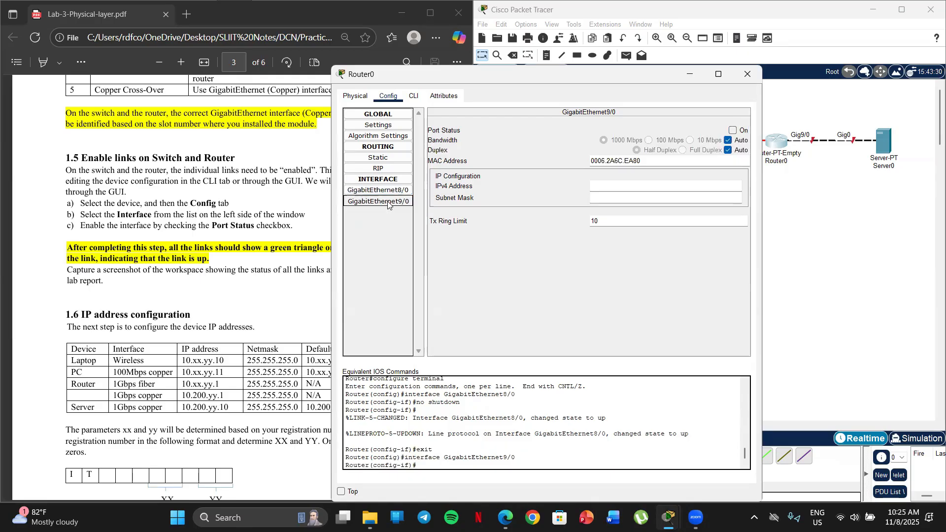
left_click(733, 131)
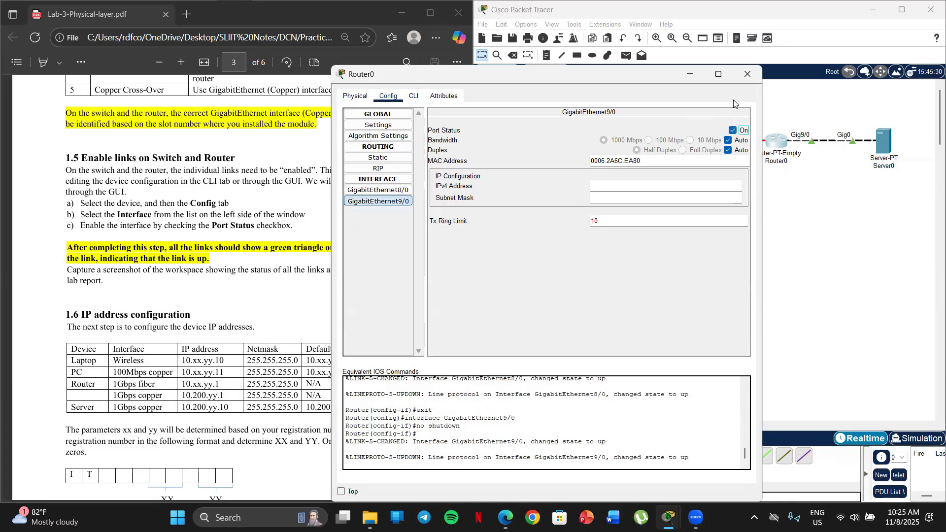
left_click(755, 78)
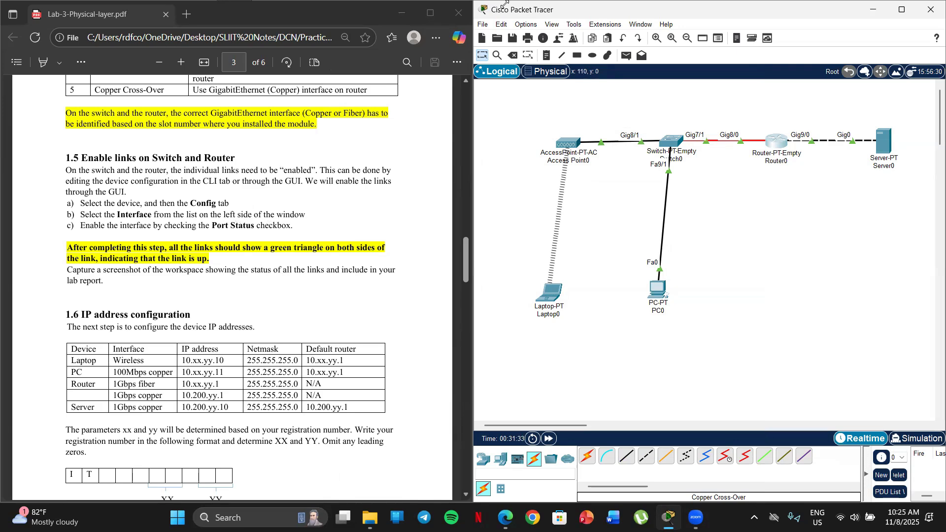
Review the IP address configuration table in section 1.6 of the lab sheet
scroll(321, 219, "down", 1)
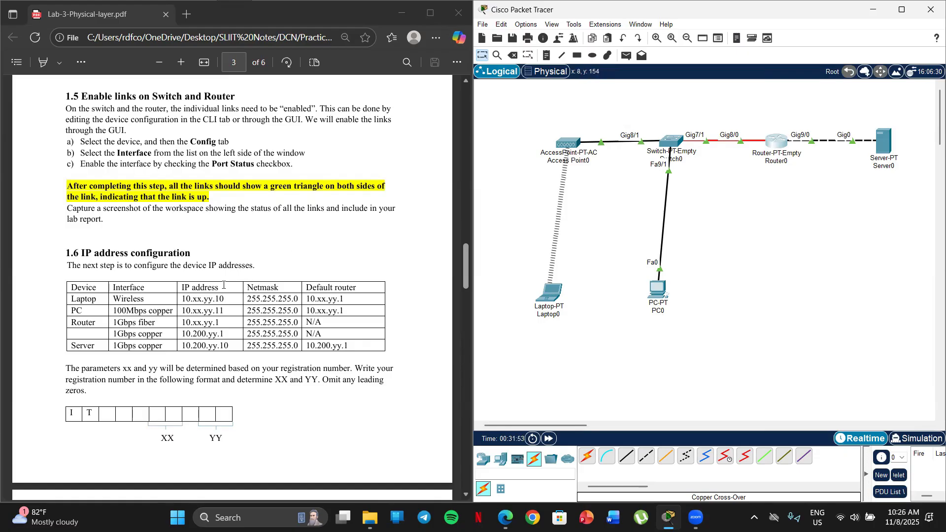
scroll(166, 232, "down", 2)
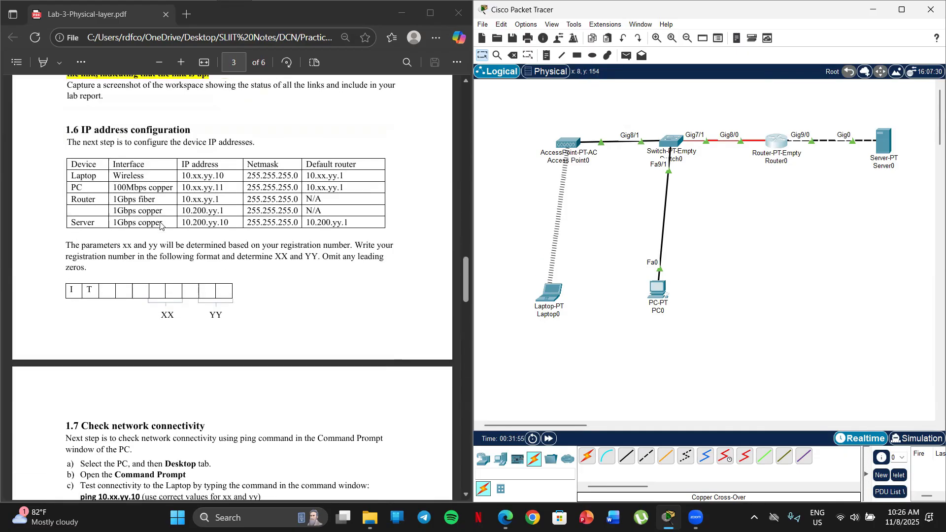
scroll(162, 227, "up", 1)
Move the laptop and the PC slightly up and to the left in the workspace
left_click_drag(659, 297, 659, 299)
left_click_drag(561, 294, 553, 290)
left_click_drag(657, 308, 653, 303)
left_click(689, 315)
Check how section 1.6 derives the xx and yy address parameters from the registration number
scroll(178, 221, "down", 2)
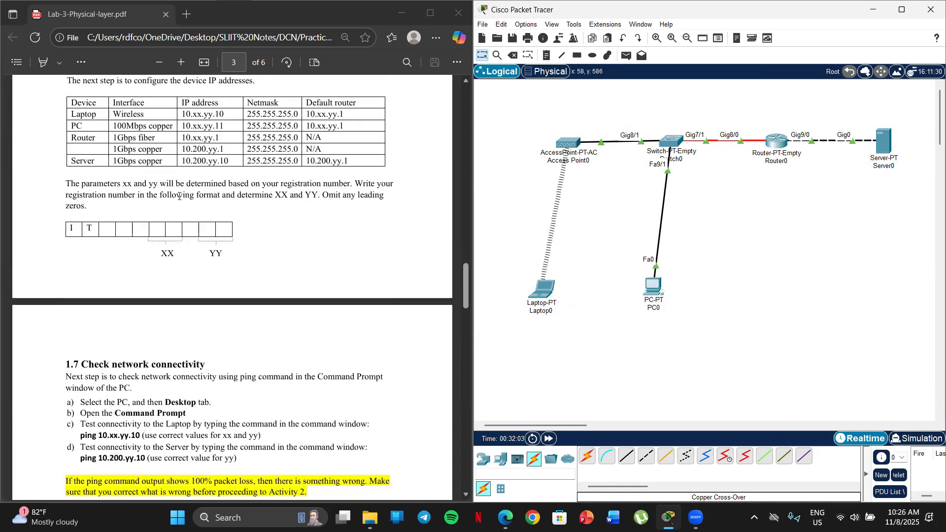
scroll(179, 196, "up", 1)
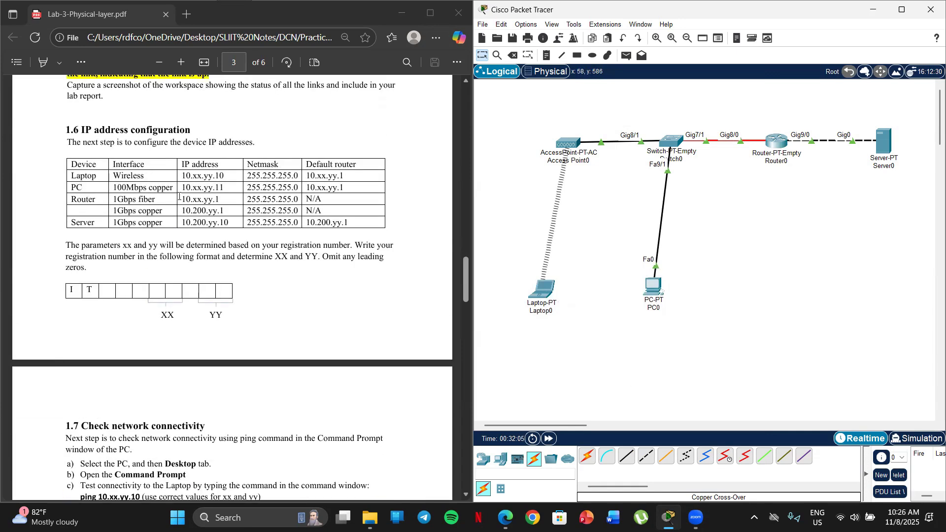
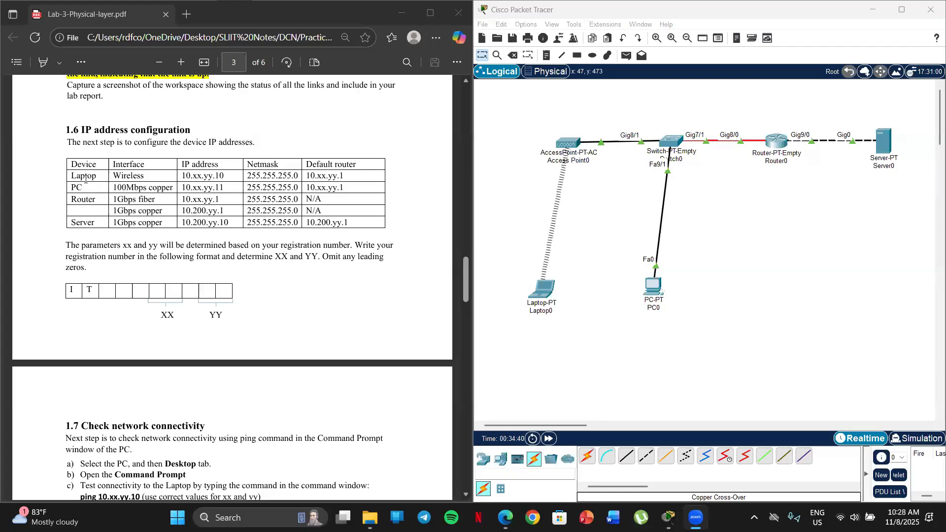
Switch the laptop's Wireless0 interface to static IP configuration and set its IPv4 address to 10.45.78.10
left_click(536, 303)
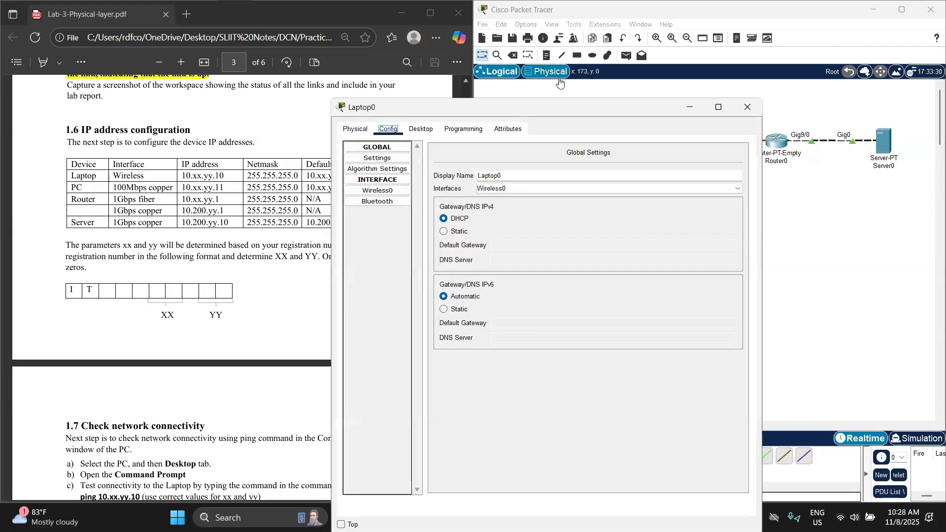
left_click(604, 99)
left_click(418, 107)
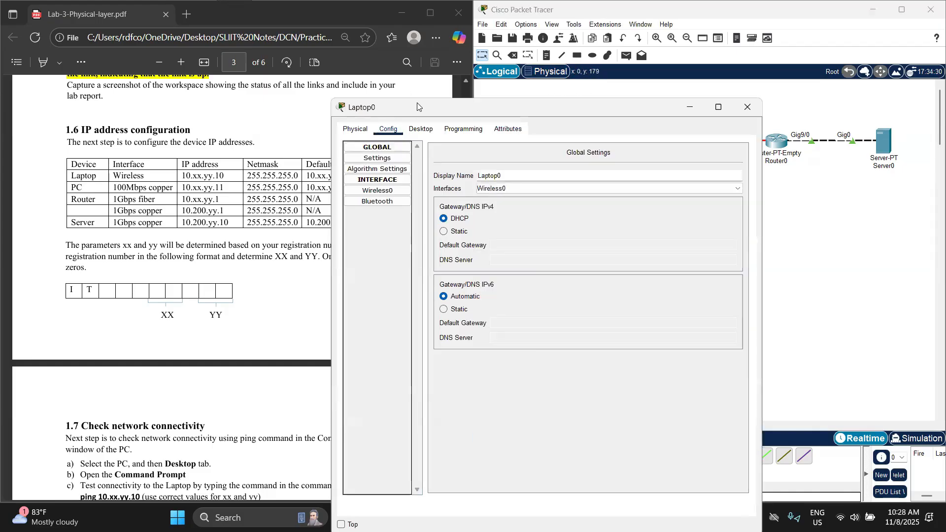
left_click_drag(421, 109, 556, 71)
left_click(555, 91)
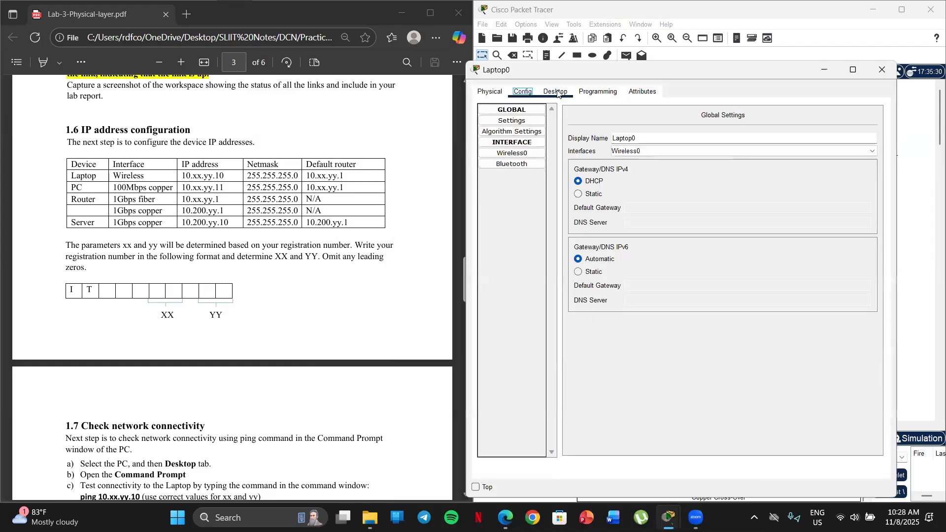
left_click(516, 147)
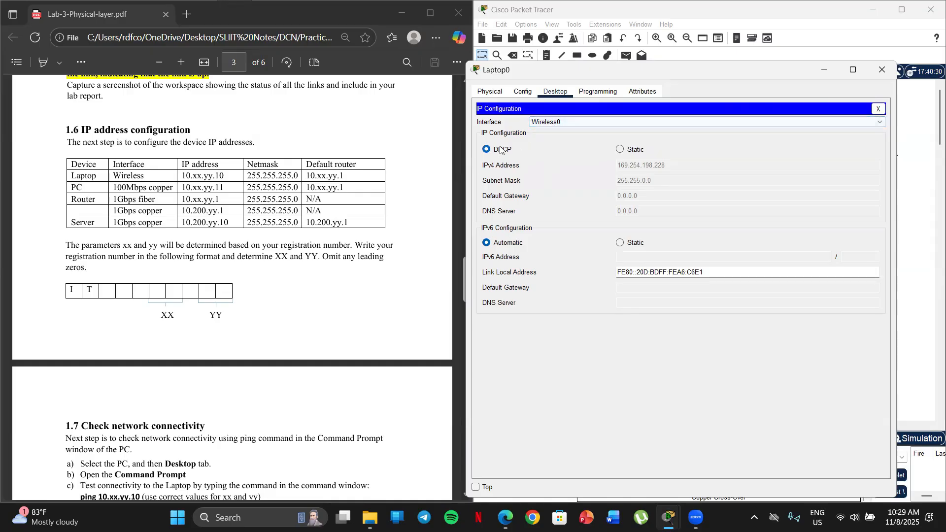
left_click(622, 150)
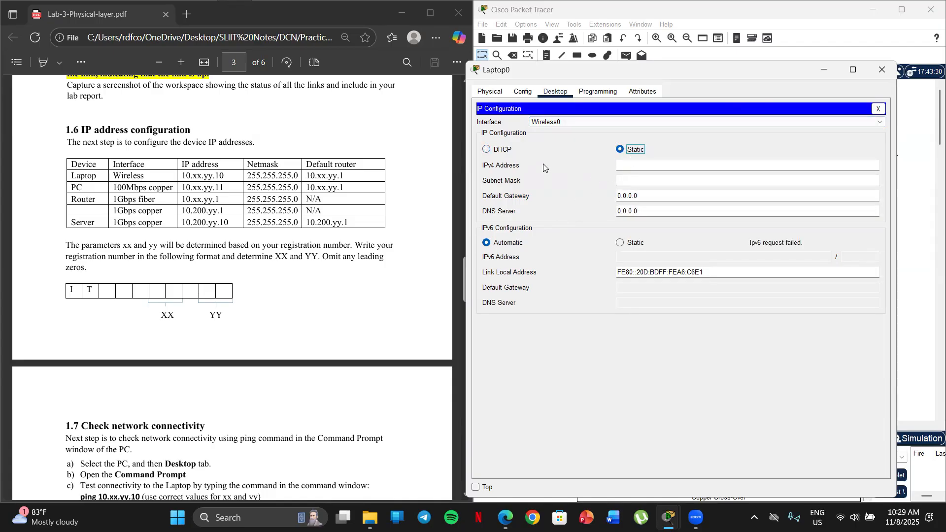
left_click(642, 165)
type("10.45.78.10")
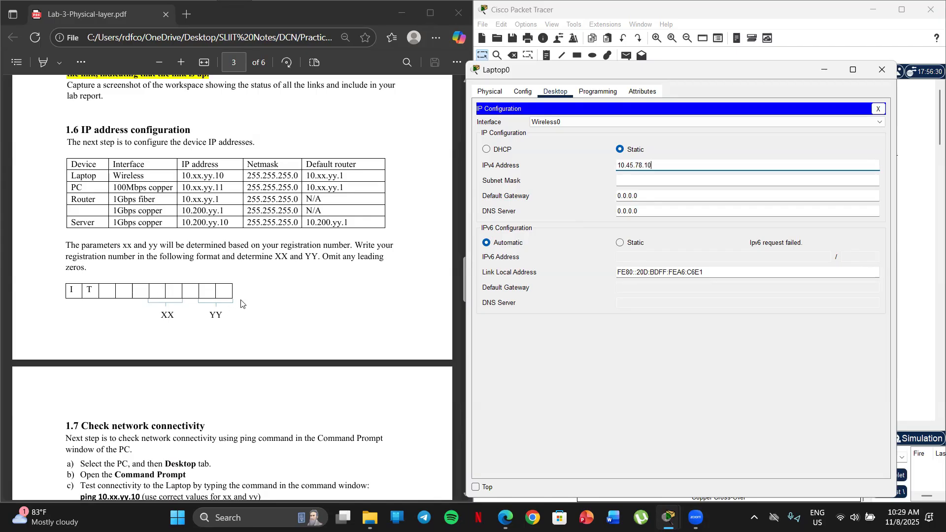
Set the laptop's subnet mask to 255.255.255.0 and copy that mask for reuse
left_click(629, 185)
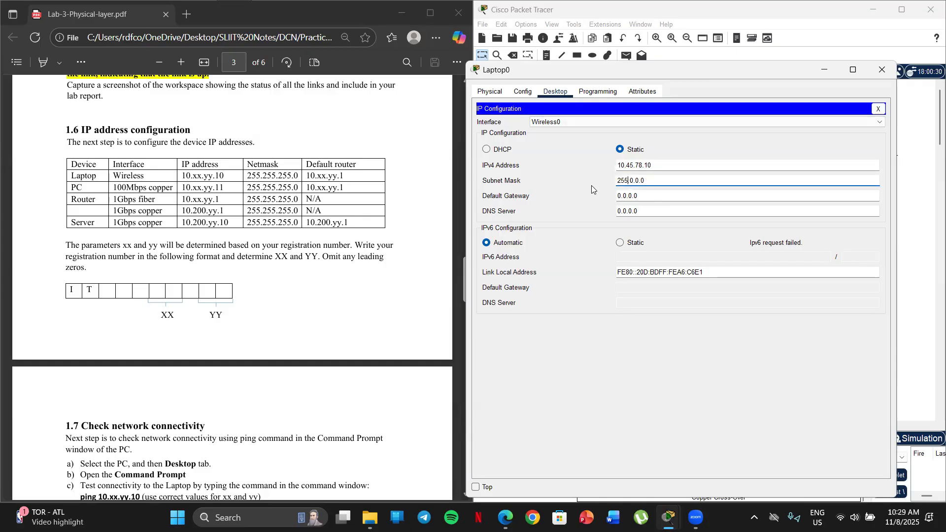
left_click(635, 184)
key("BackSpace")
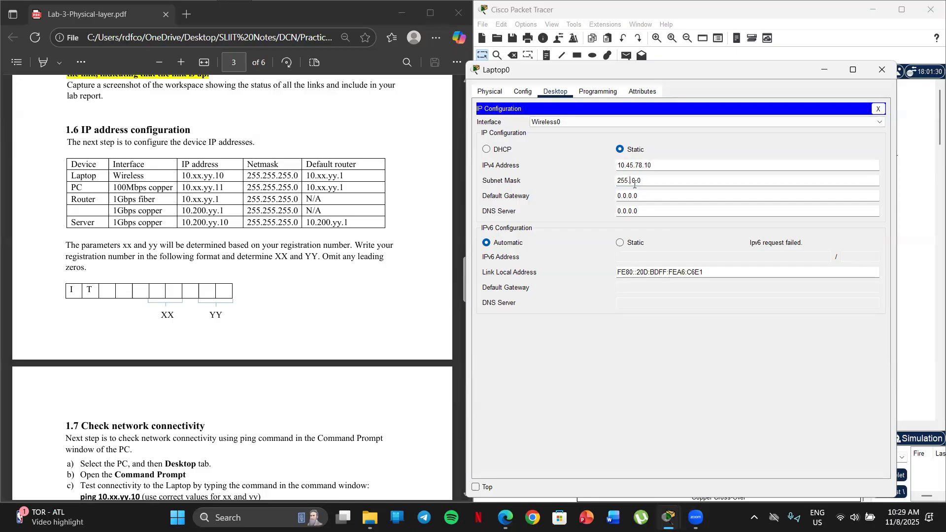
type("255")
left_click(644, 181)
key("Delete")
type("255")
left_click_drag(661, 181, 590, 191)
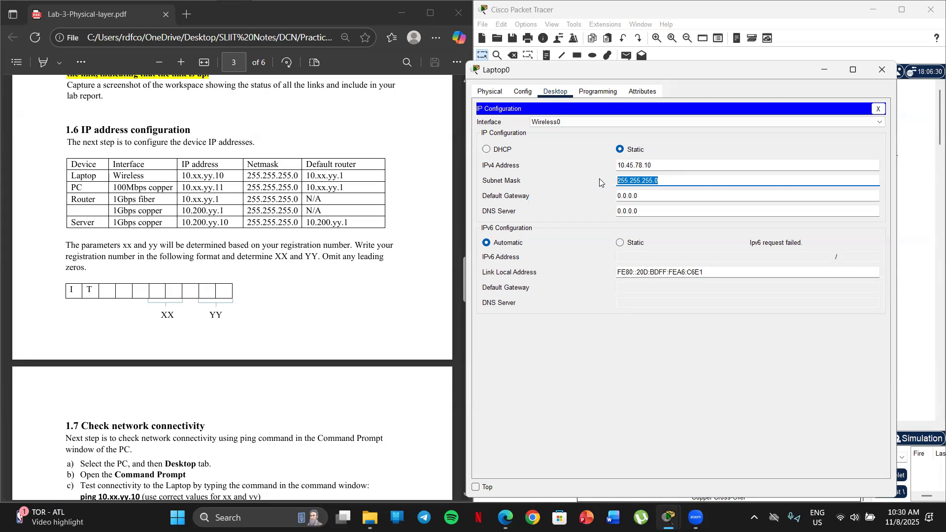
Set the laptop's IPv4 default gateway to 10.45.78.1 and close its configuration
left_click(655, 201)
left_click_drag(639, 200, 606, 200)
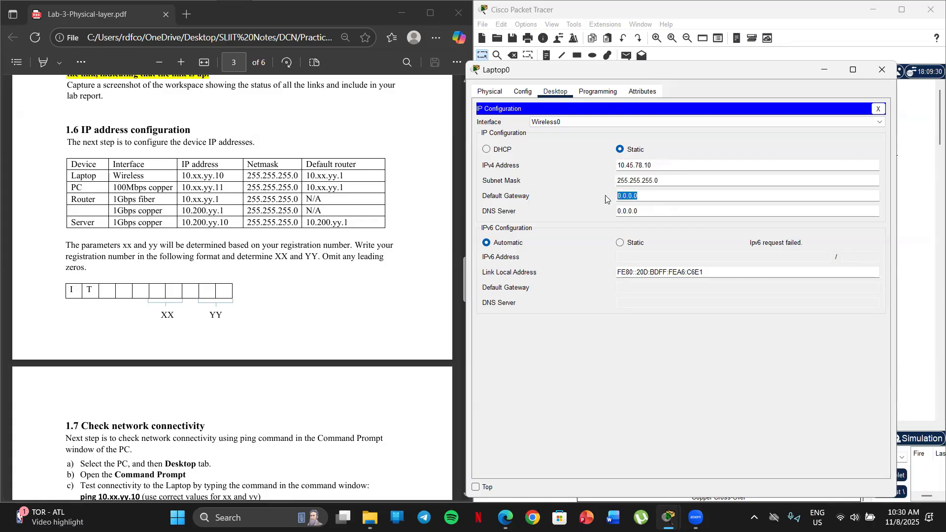
key("BackSpace")
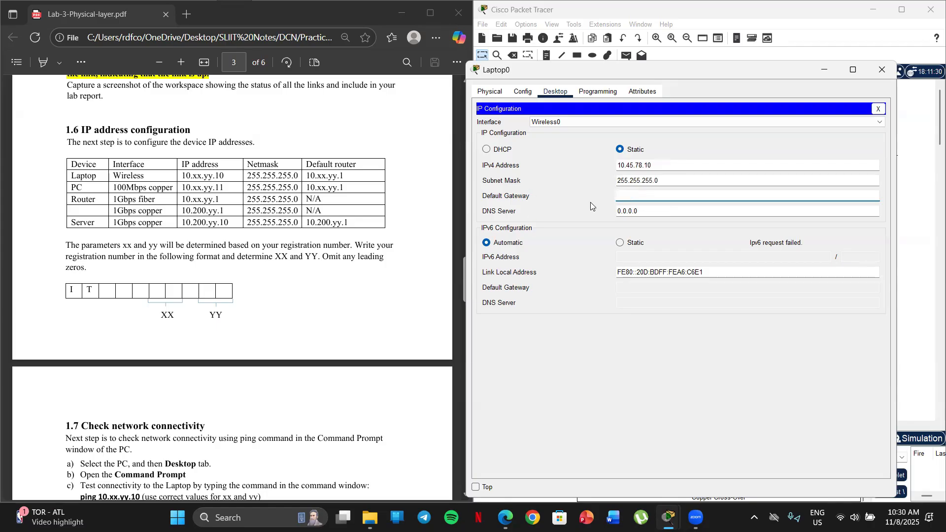
type("1")
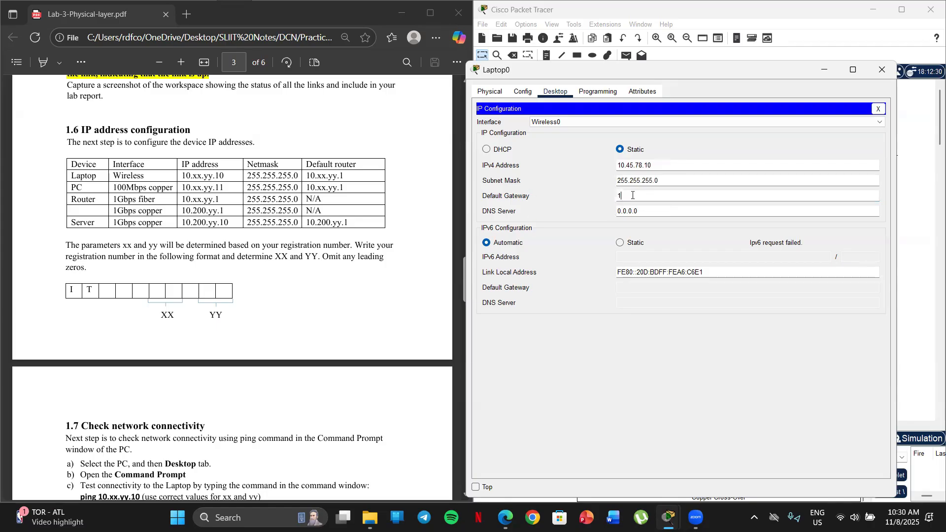
type("0.45.78.1")
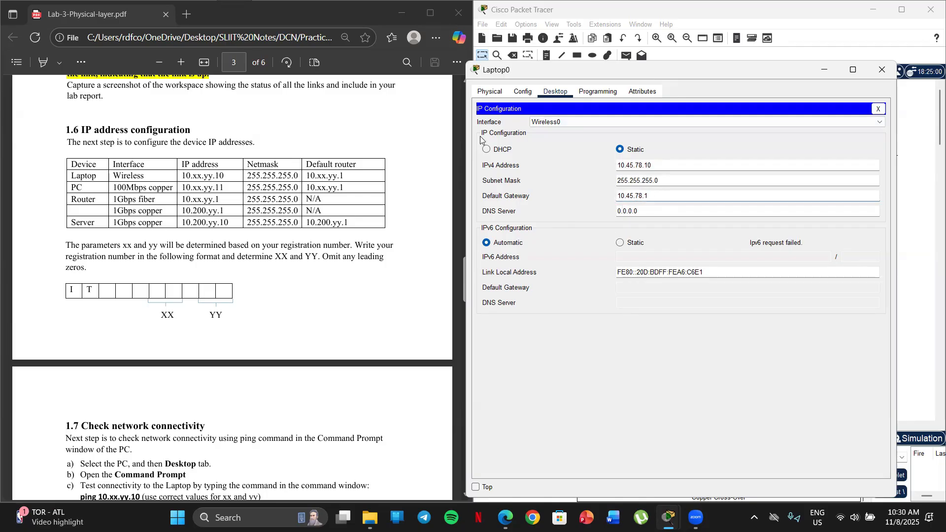
left_click(877, 72)
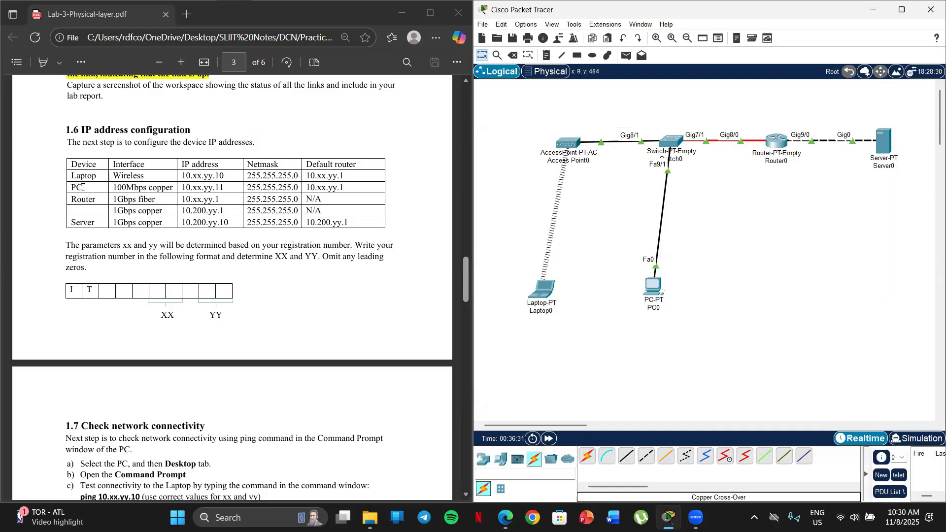
Open the PC's IP configuration for FastEthernet0 and compare the interface with the PC row of the section 1.6 table
scroll(80, 201, "down", 2)
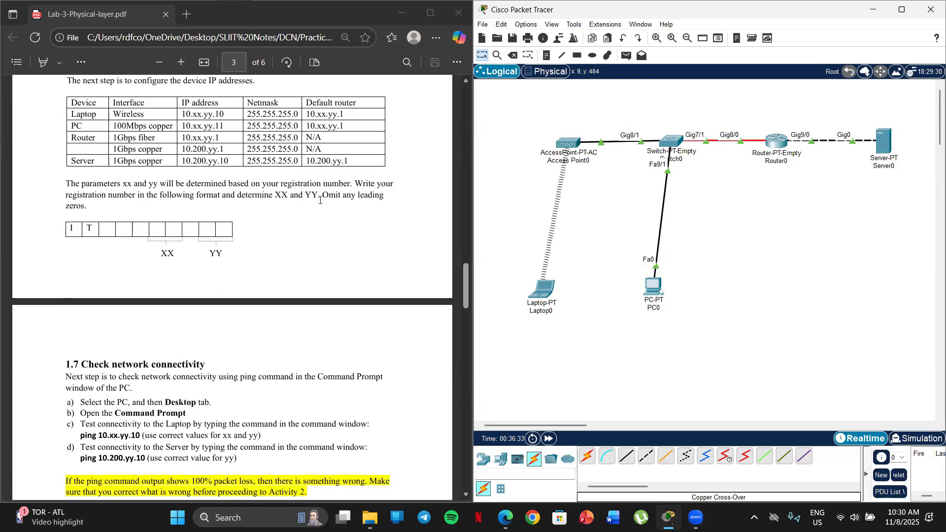
left_click(654, 285)
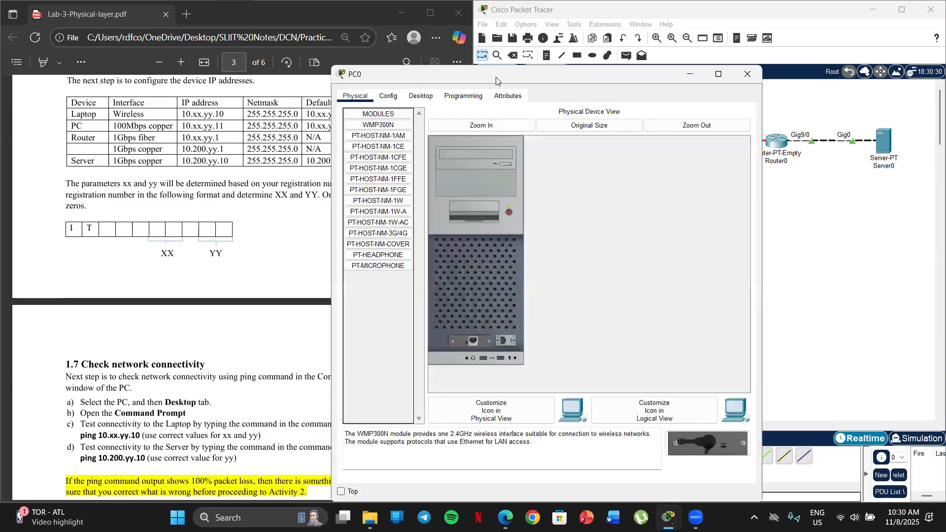
left_click_drag(496, 80, 621, 72)
left_click(545, 90)
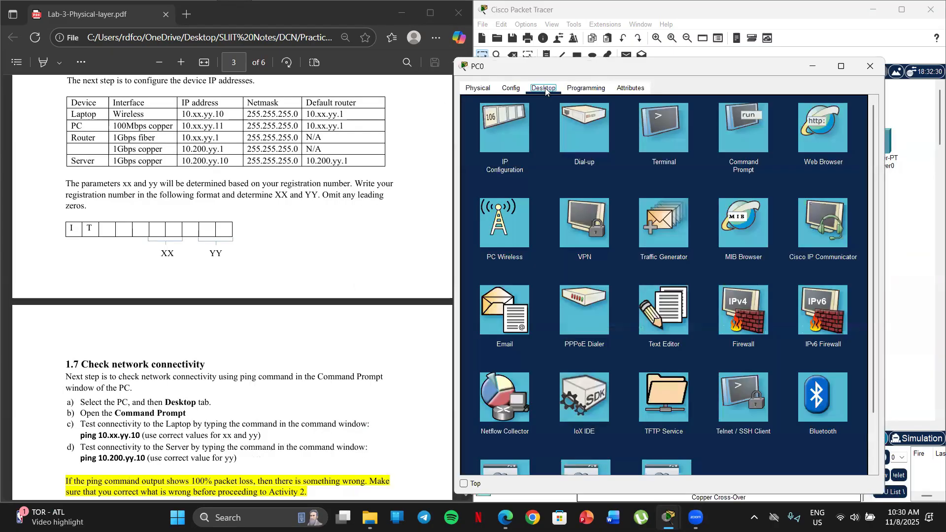
left_click(505, 146)
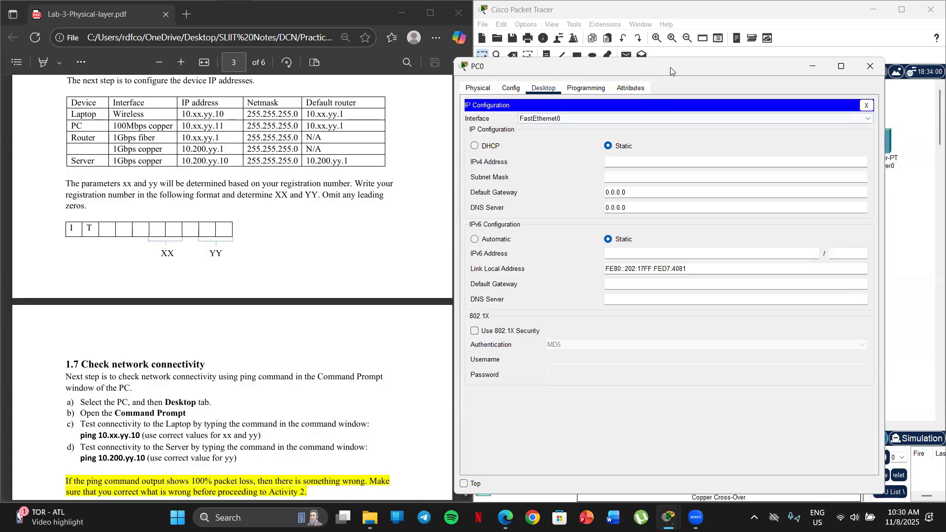
left_click_drag(670, 67, 676, 45)
scroll(148, 166, "up", 2)
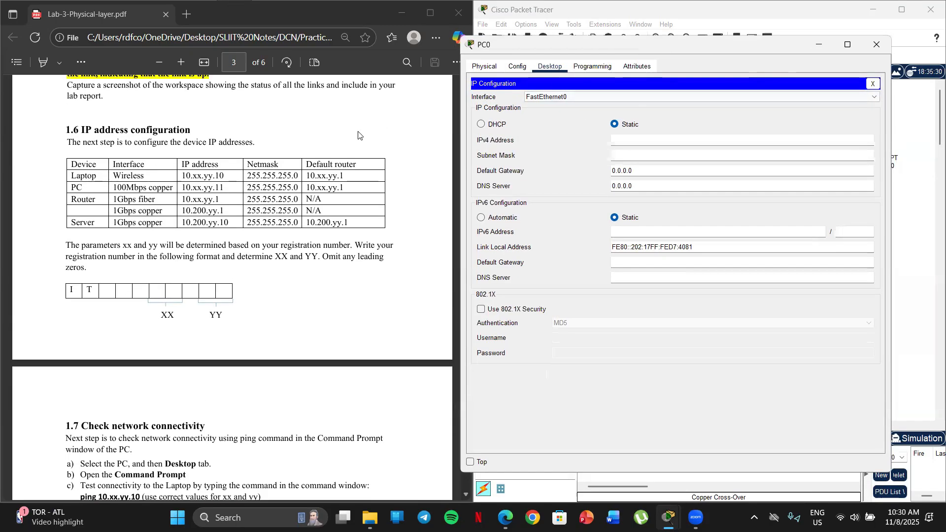
left_click(566, 98)
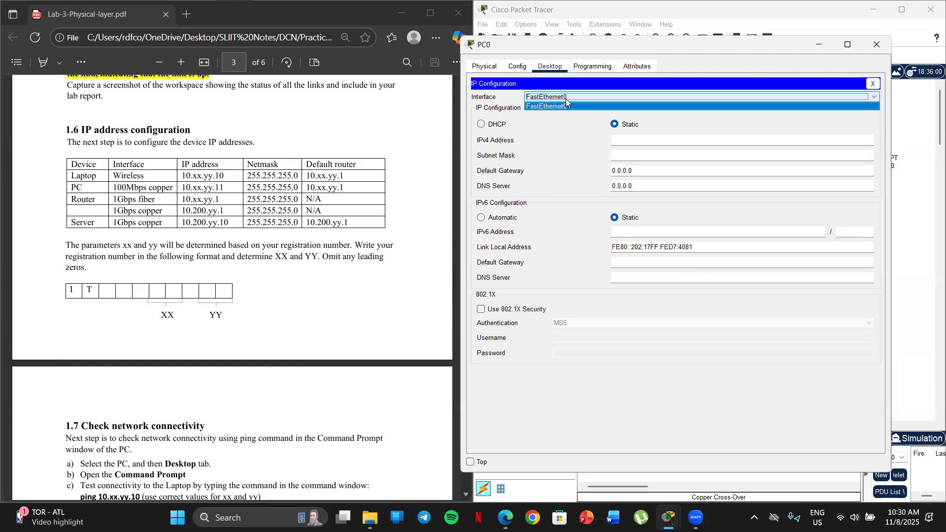
left_click(510, 105)
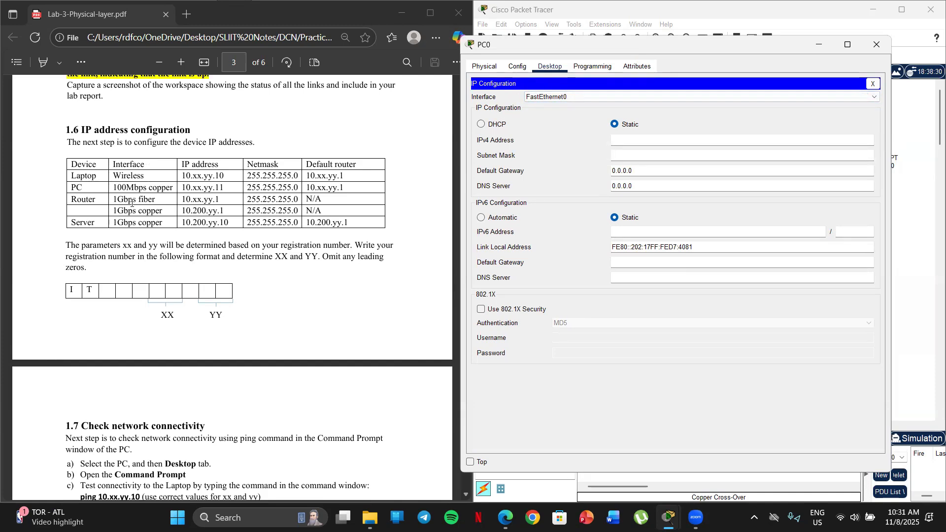
scroll(168, 131, "down", 1)
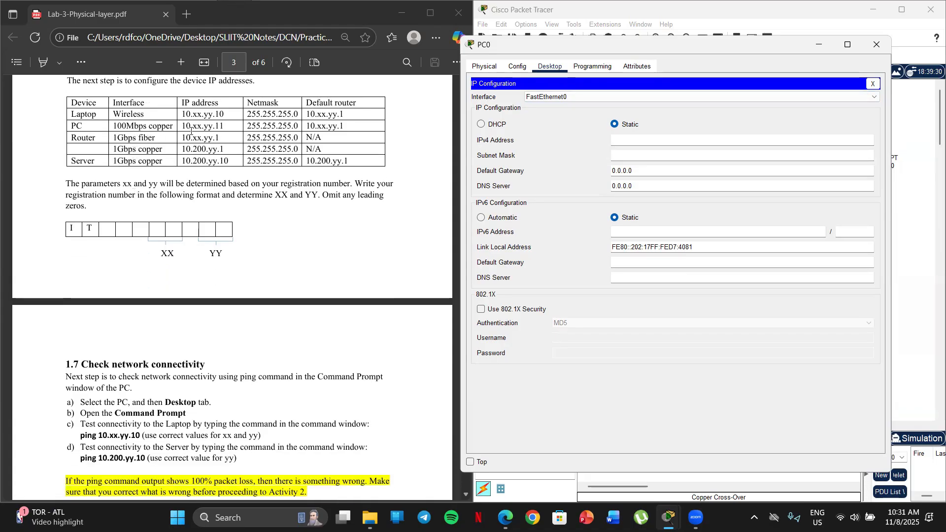
Set the PC's IPv4 address to 10.45.78.11 and paste 255.255.255.0 as its subnet mask
left_click(621, 144)
type("10.45.78.")
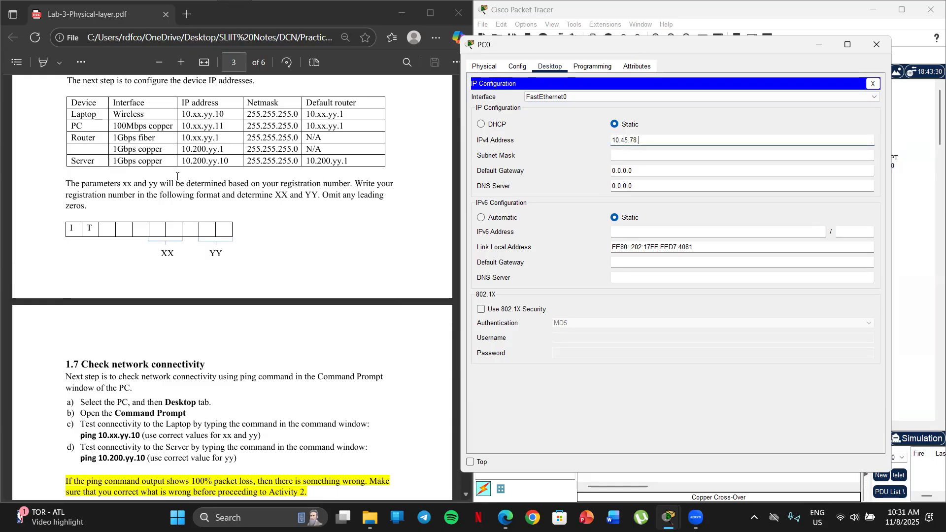
type("11")
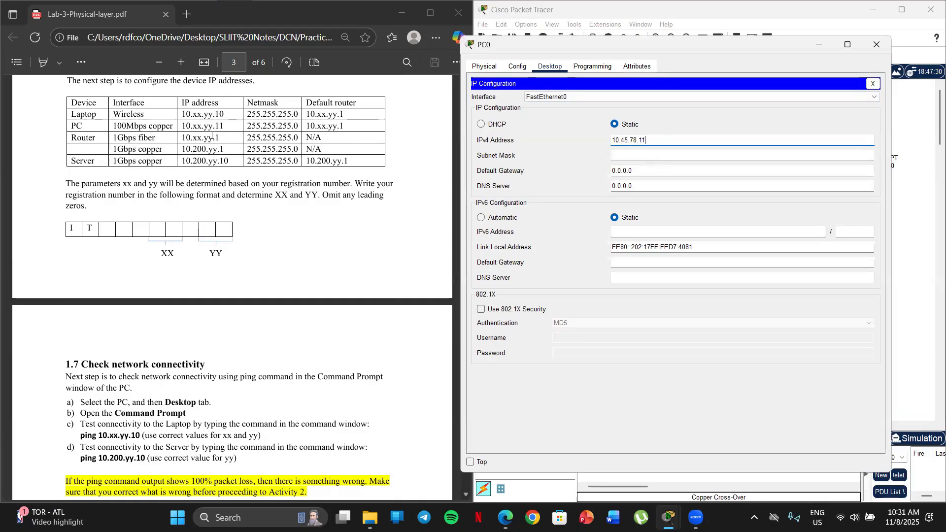
left_click(632, 156)
left_click_drag(639, 155, 605, 157)
type("255.255.255.0")
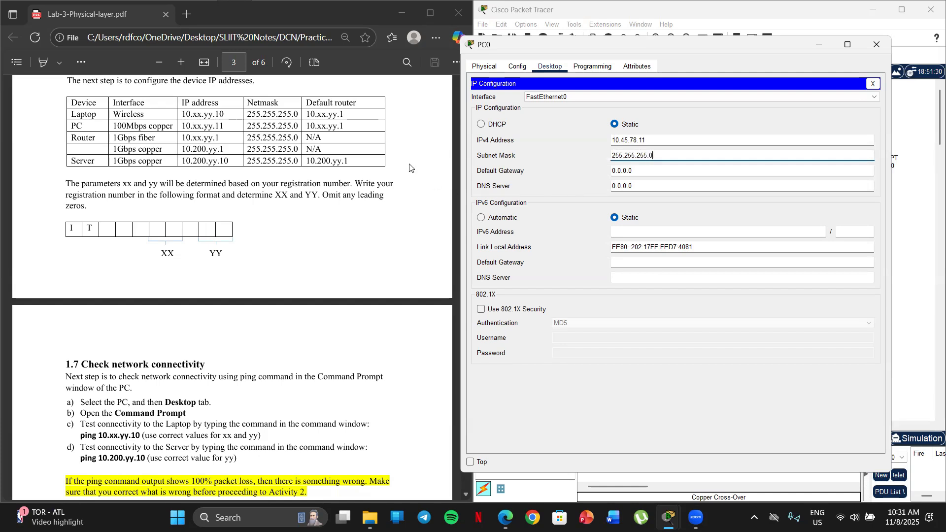
Set the PC's IPv4 default gateway to 10.45.78.1 and close its configuration
left_click_drag(633, 171, 602, 174)
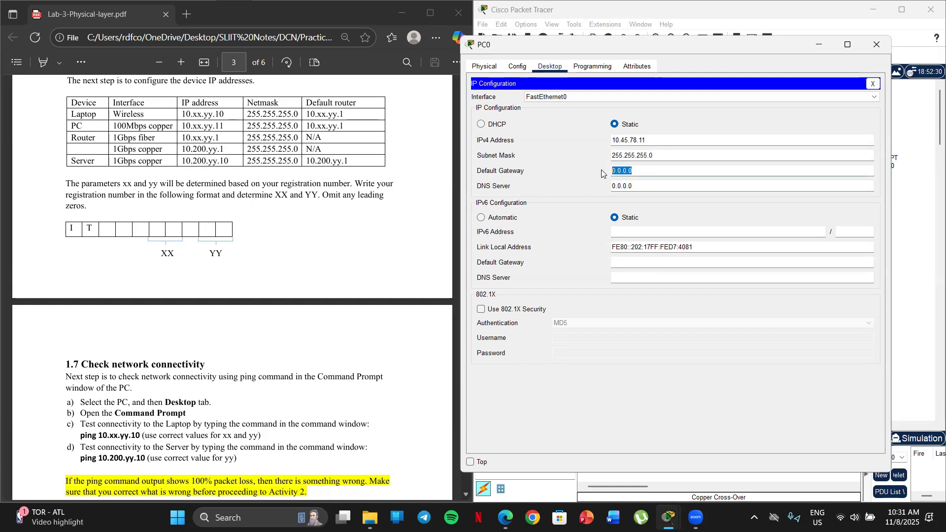
key("BackSpace")
type("10.45.78")
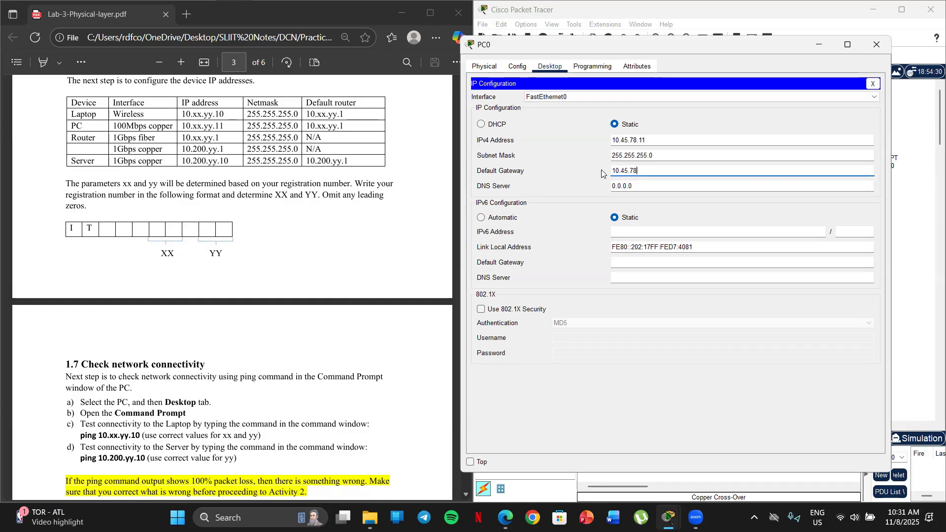
type(".1")
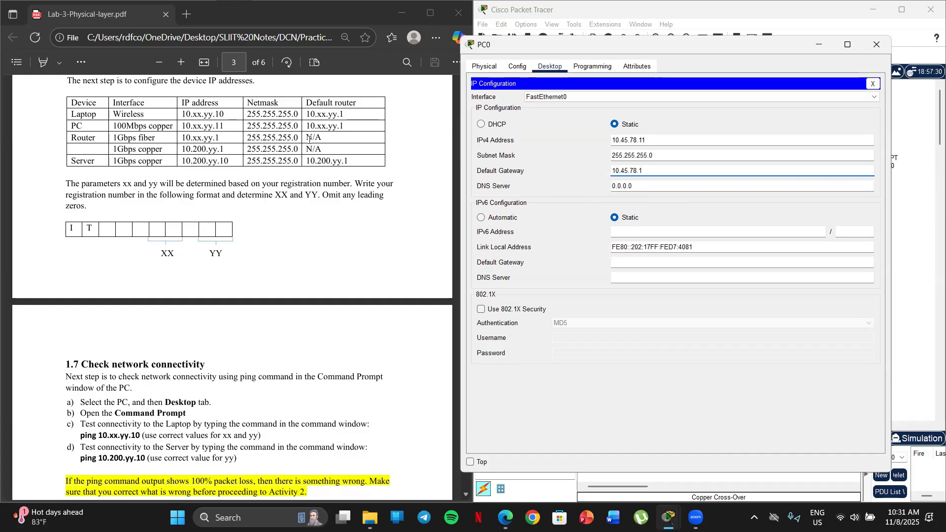
left_click(876, 47)
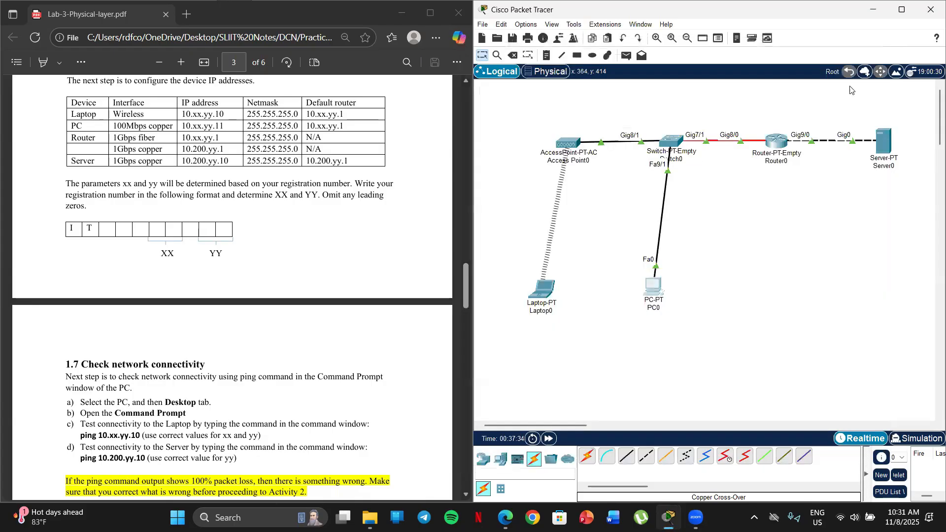
Configure the router's GigabitEthernet8/0 interface with IPv4 address 10.45.78.1 and subnet mask 255.255.255.0
left_click(780, 143)
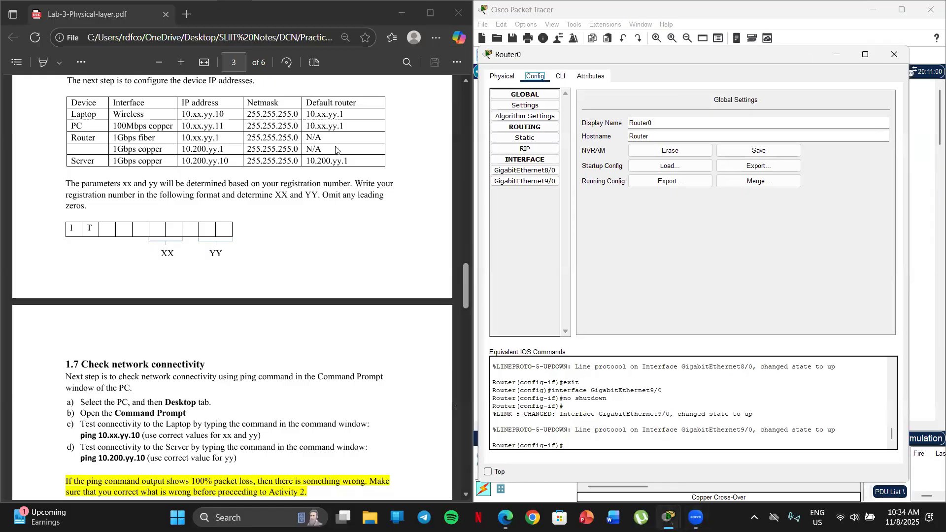
left_click(521, 171)
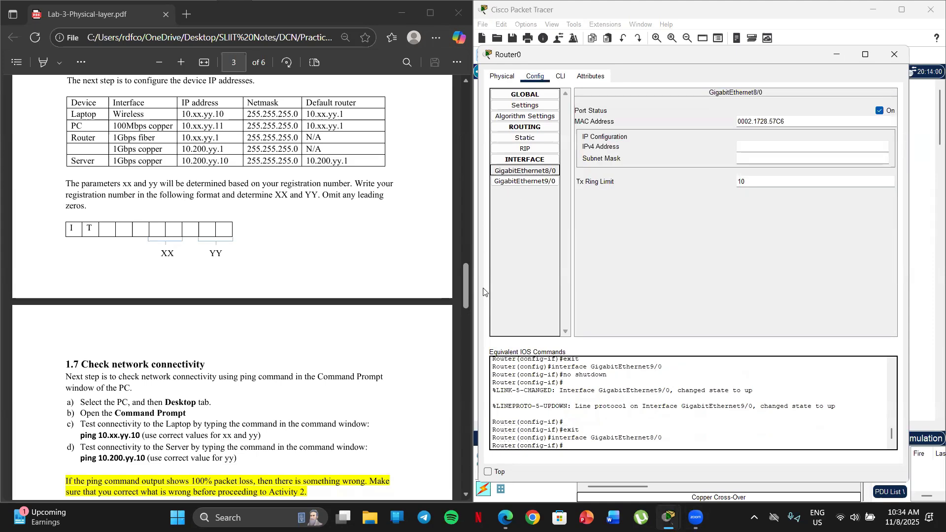
left_click(749, 145)
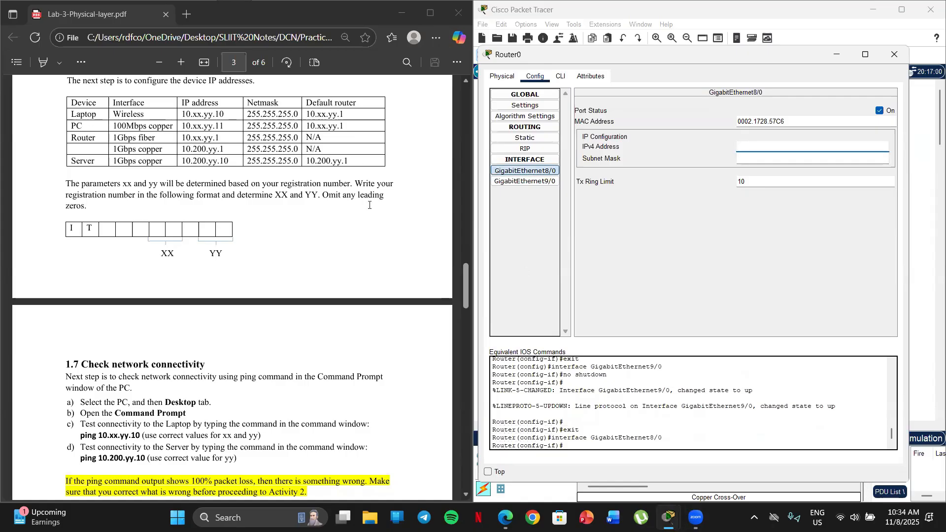
type("10.45.78.1")
left_click(749, 158)
left_click_drag(769, 158, 734, 159)
type("255.255.255.0")
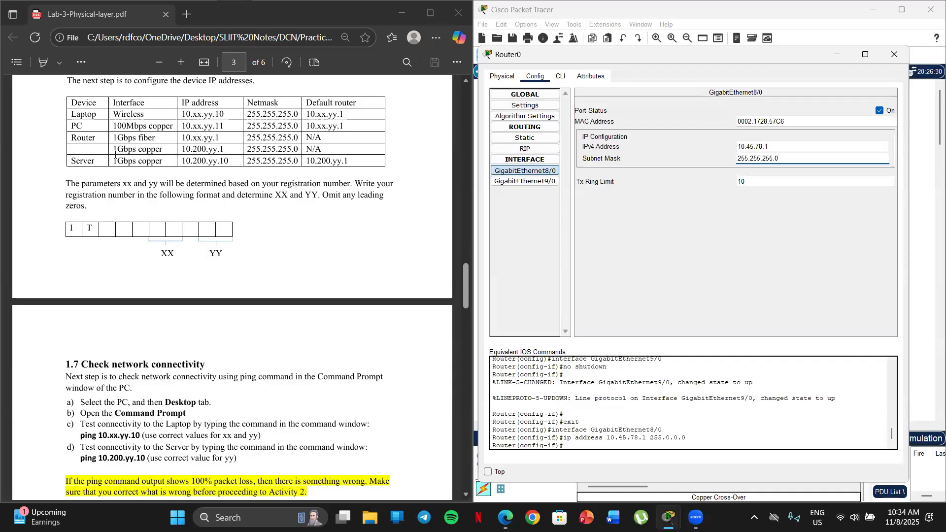
Configure the router's GigabitEthernet9/0 interface with IPv4 address 10.200.78.1 and subnet mask 255.255.255.0
left_click(522, 181)
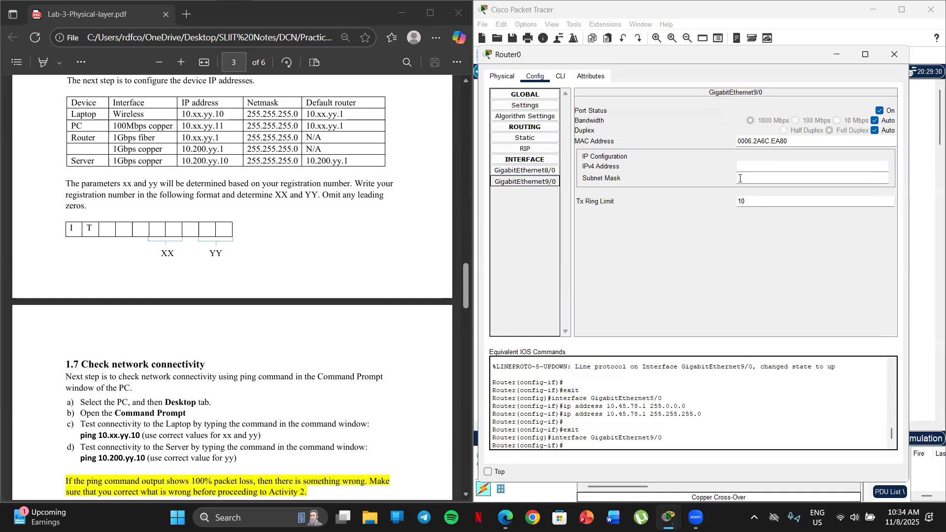
left_click(763, 169)
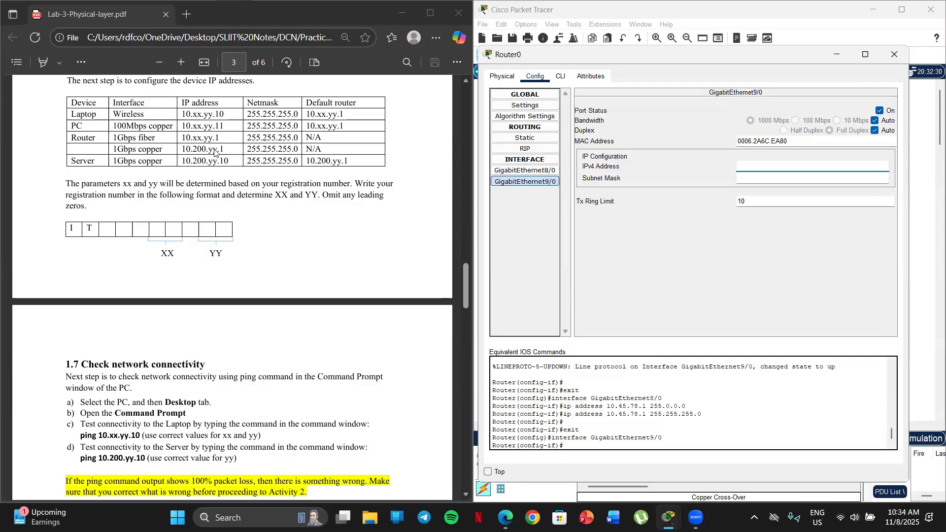
left_click(751, 162)
type("10.")
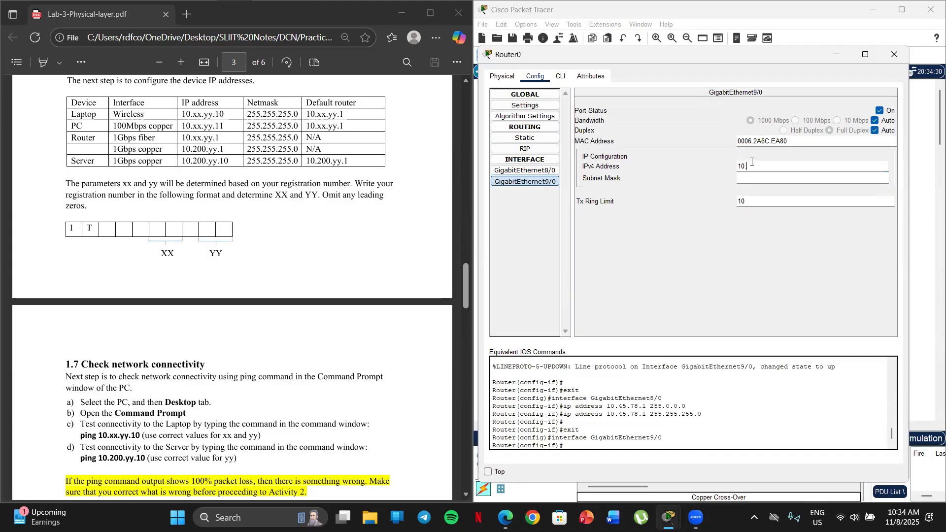
type("200.78.1")
left_click(766, 179)
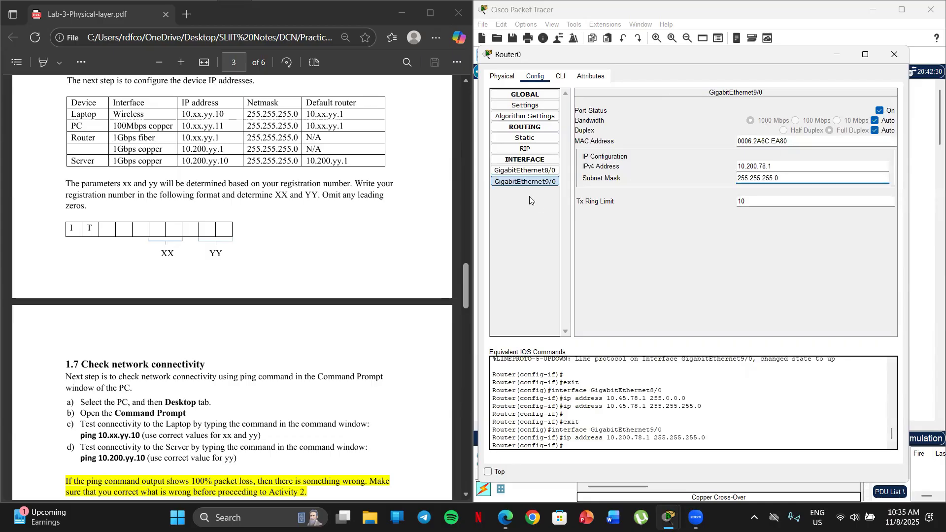
Review the IP settings of the router's GigabitEthernet8/0 and GigabitEthernet9/0 interfaces, and close its configuration
left_click(521, 174)
left_click(521, 181)
left_click(517, 171)
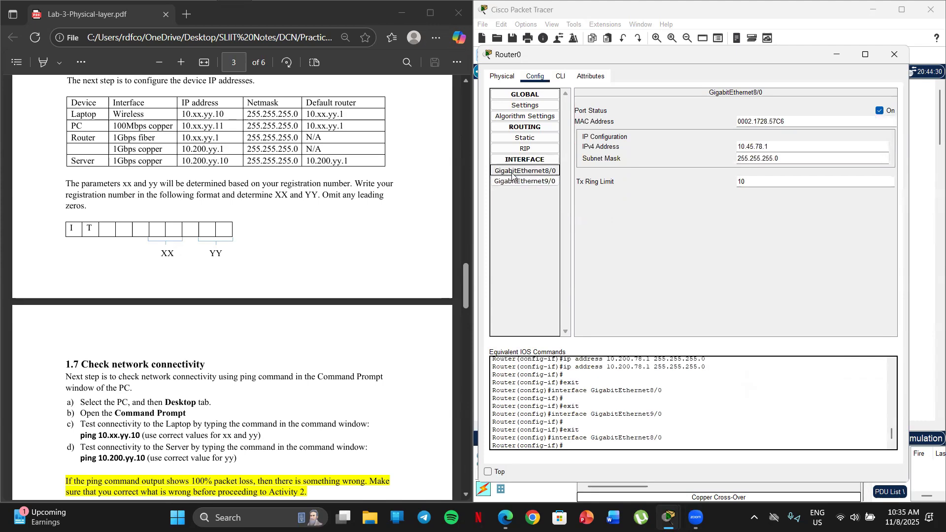
left_click(530, 182)
left_click(524, 171)
left_click(526, 181)
left_click(523, 171)
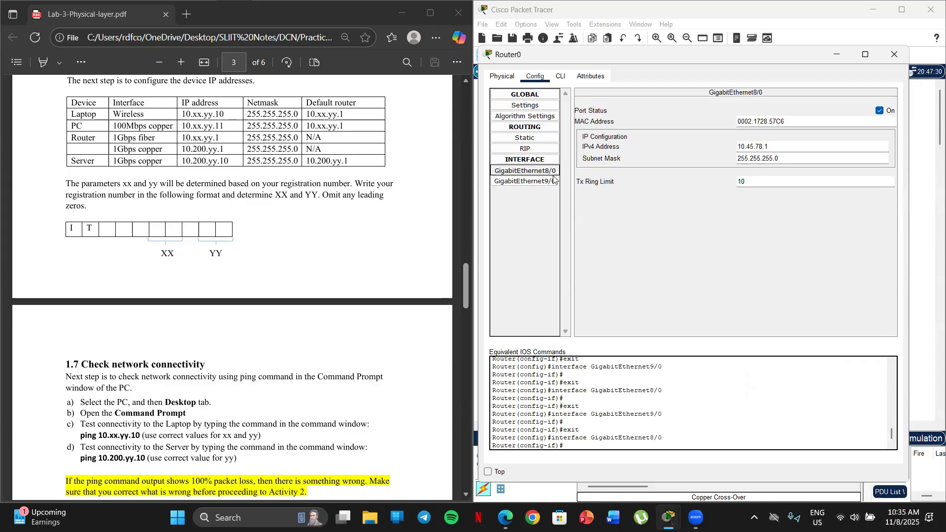
left_click(539, 184)
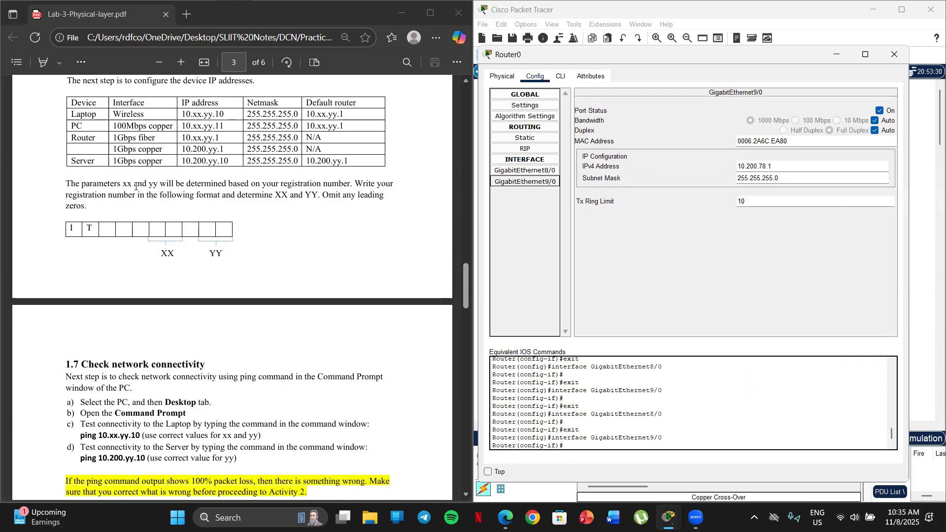
left_click(894, 55)
Set the server's IPv4 address to 10.200.78.10 with subnet mask 255.255.255.0
left_click(884, 142)
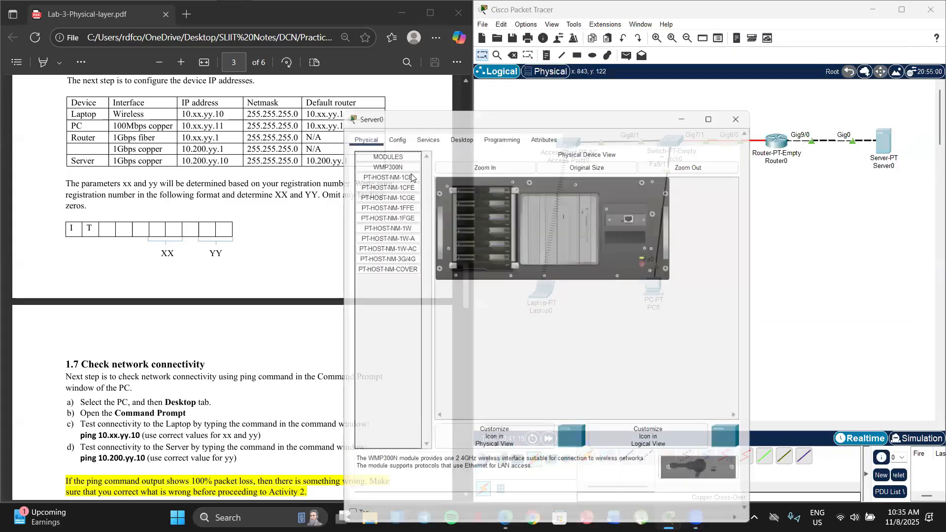
left_click(463, 98)
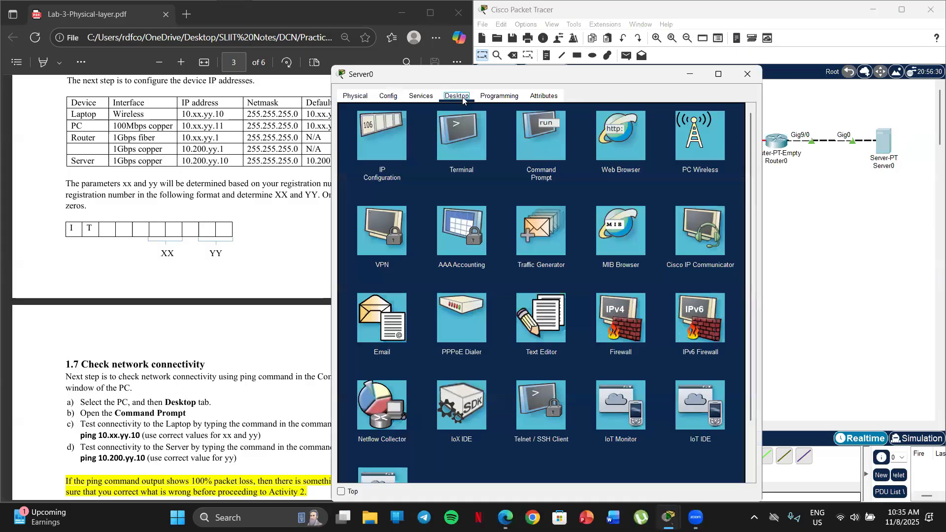
left_click(392, 135)
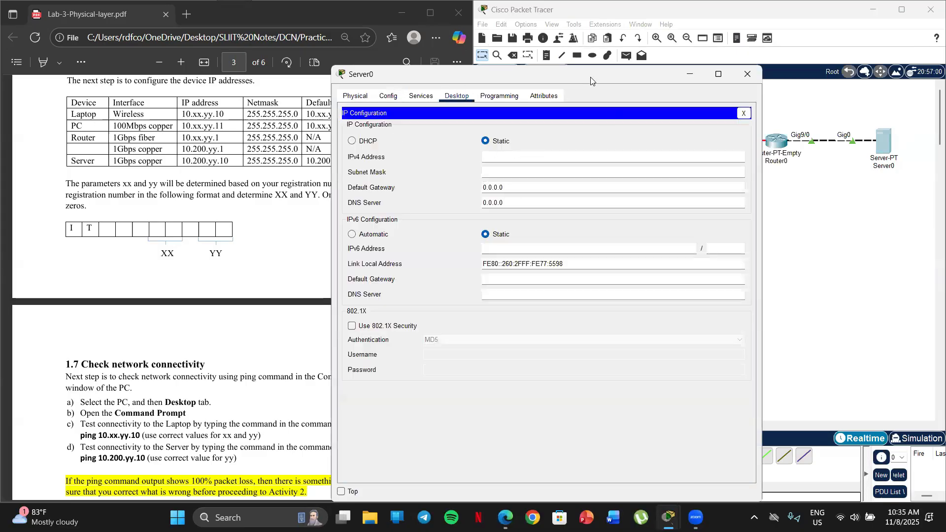
left_click_drag(591, 80, 719, 53)
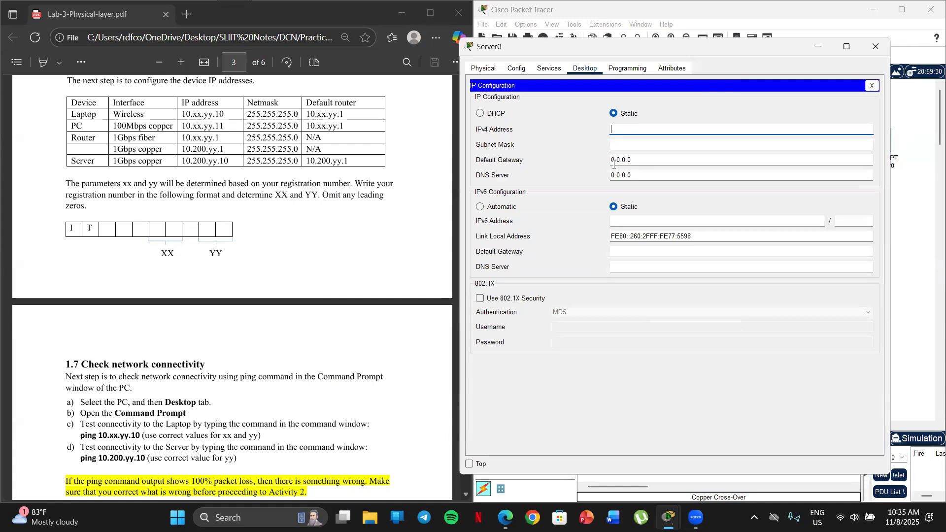
type("0.200.78.10")
key("Tab")
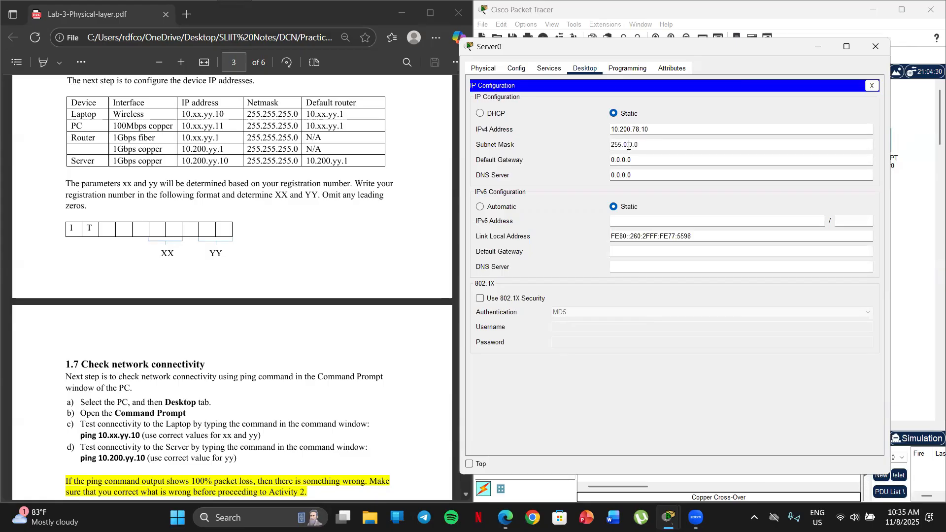
type("255.255.255.0")
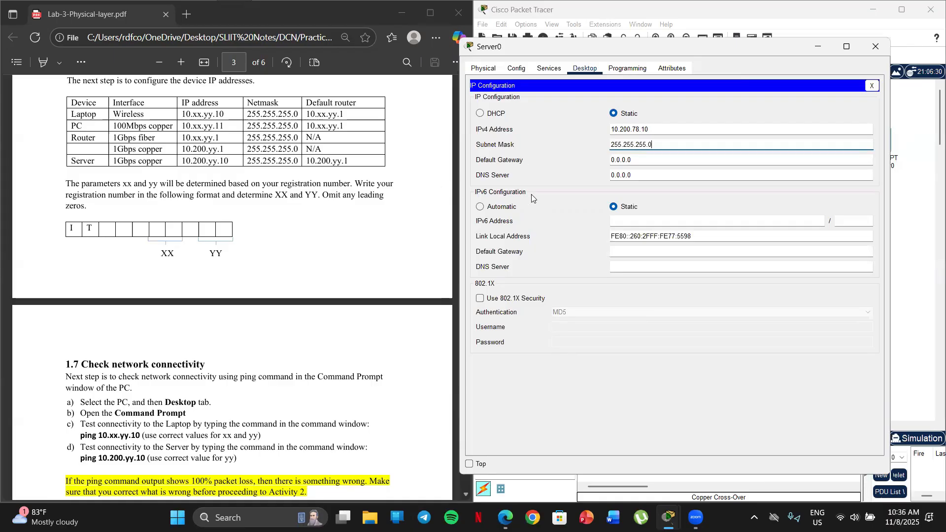
Set the server's IPv4 default gateway to 10.200.78.1 and close its configuration
left_click(610, 157)
type("10")
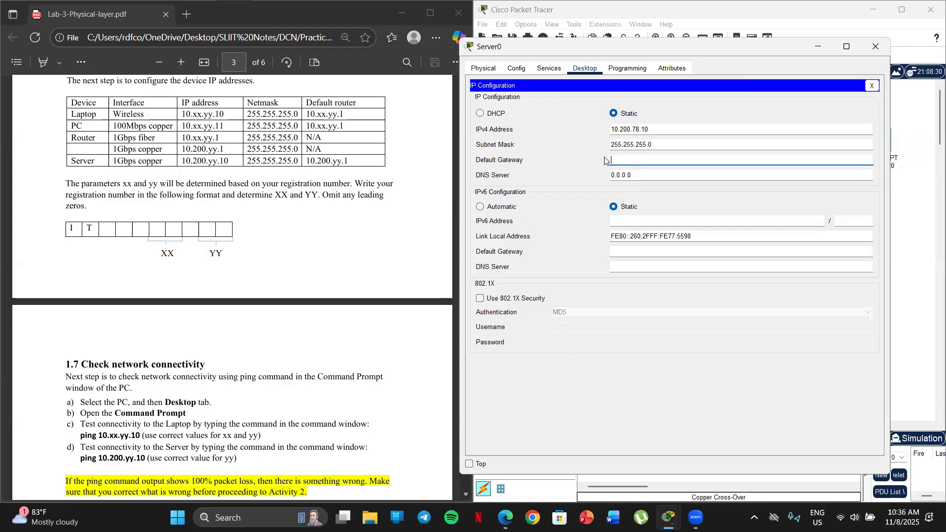
type(".200.78.1")
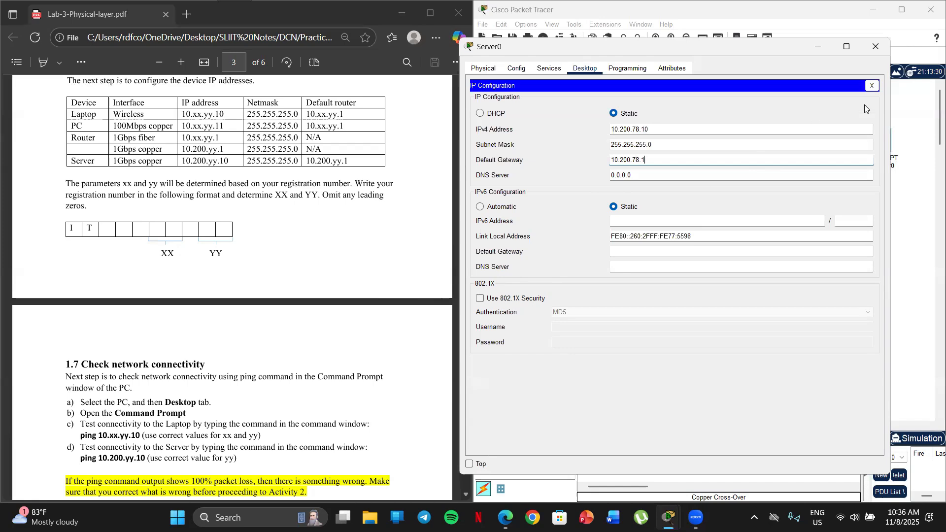
left_click(875, 47)
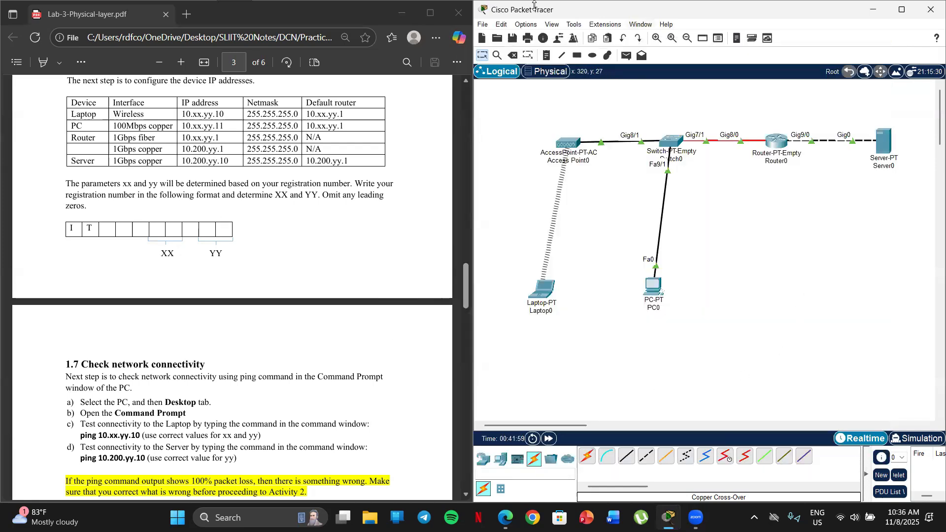
Open the Command Prompt on PC0 for the connectivity check in section 1.7
scroll(295, 219, "down", 4)
scroll(286, 214, "up", 2)
scroll(276, 211, "down", 5)
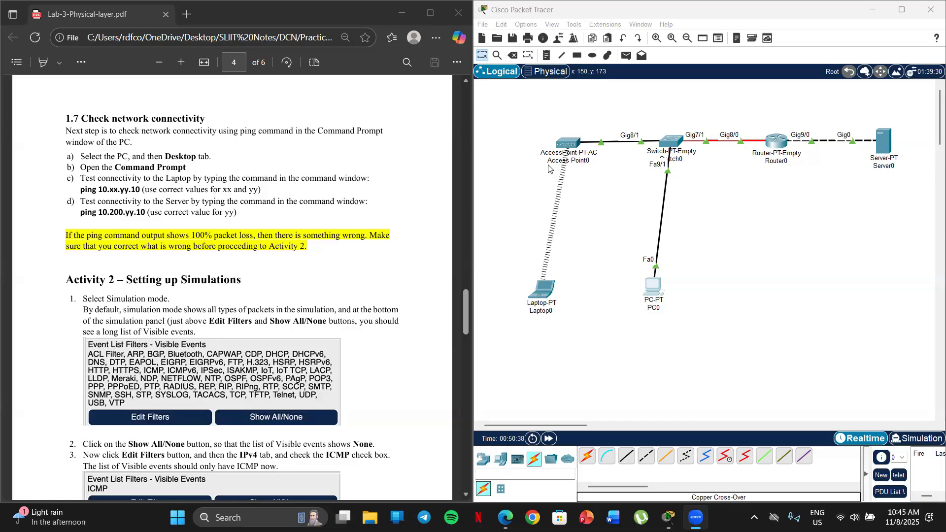
left_click(692, 305)
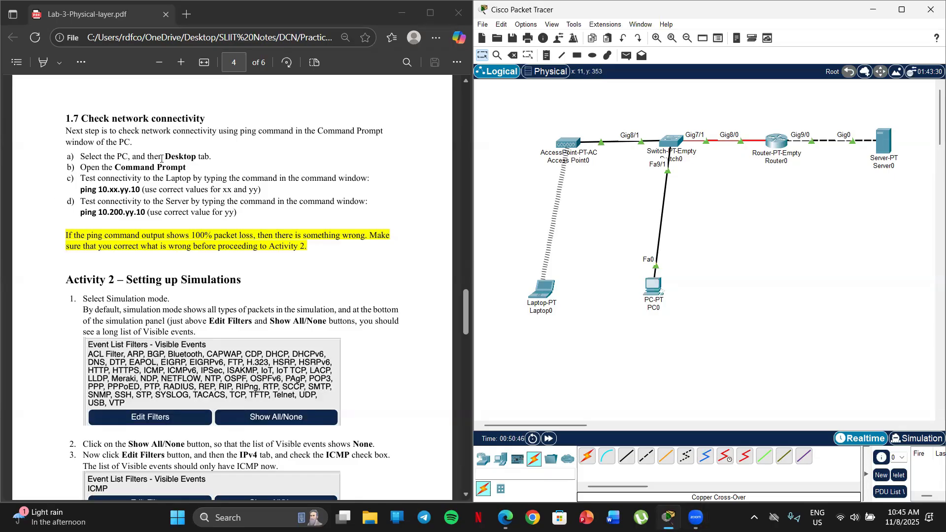
left_click(652, 291)
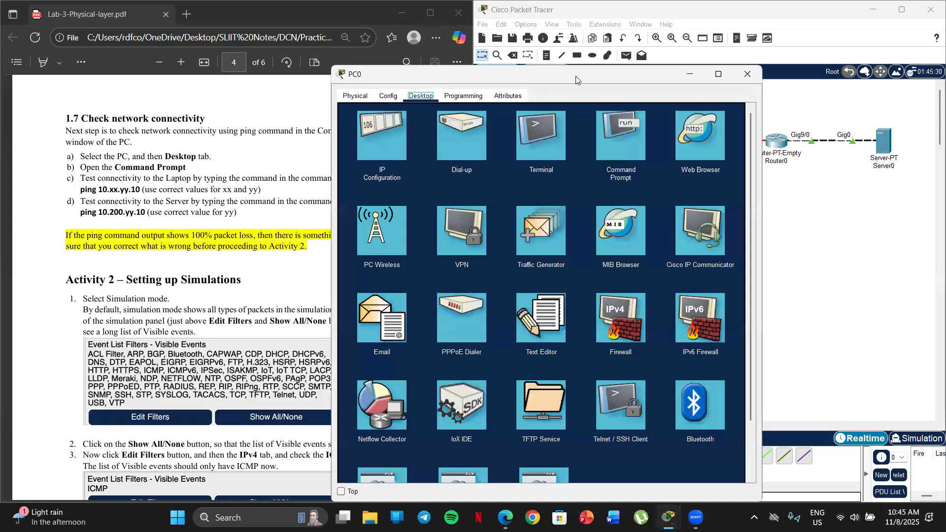
left_click_drag(577, 80, 709, 45)
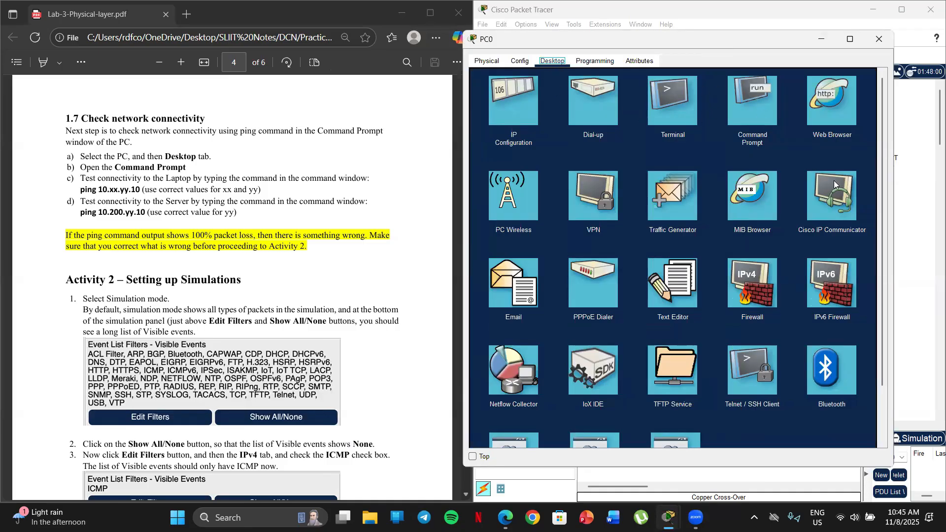
left_click(757, 100)
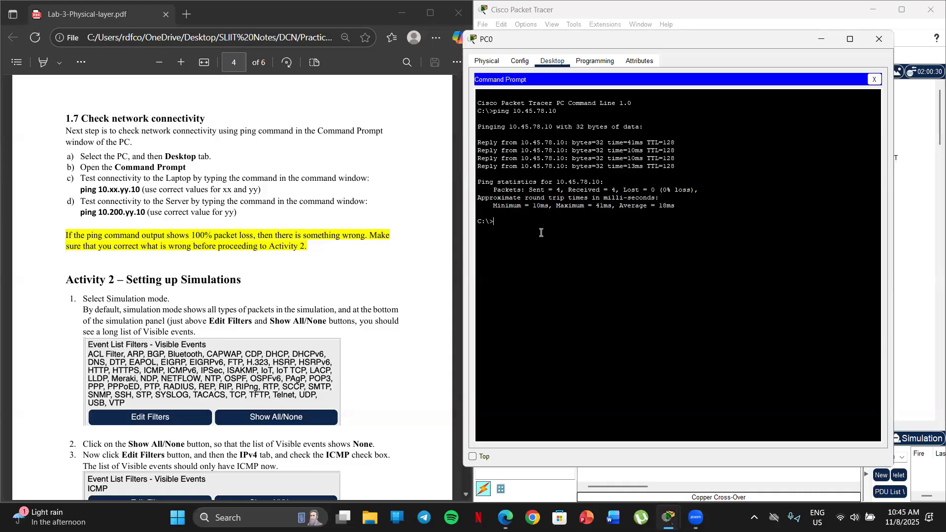
Write the command ping 10.45.78.10 at PC0's prompt to test the laptop
type("ng")
type("10.45.78.10")
Compare the laptop's address in the section 1.6 table with the ping instructions in section 1.7
scroll(213, 235, "up", 6)
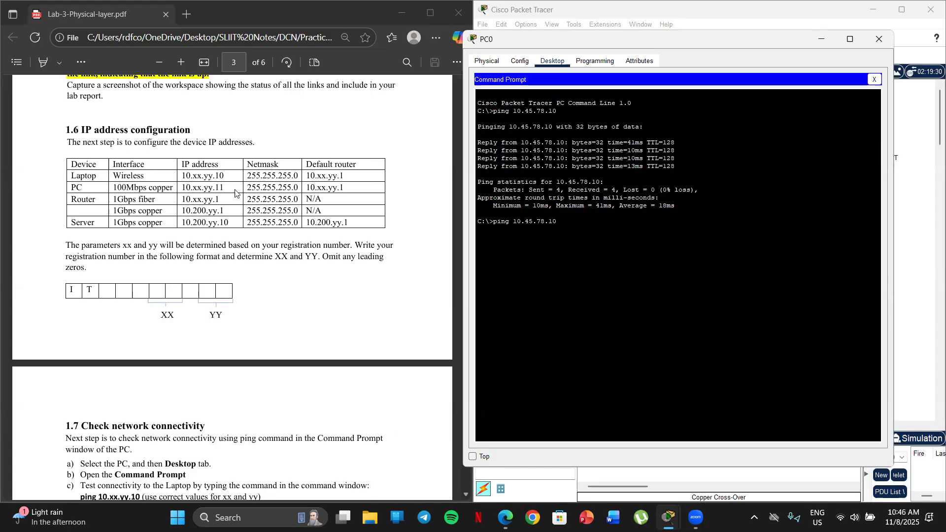
left_click_drag(226, 176, 171, 173)
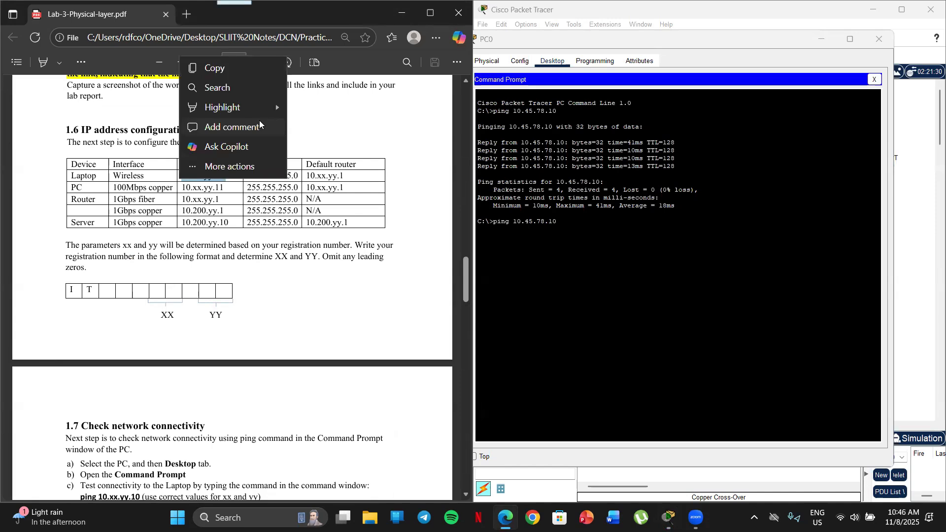
left_click(450, 178)
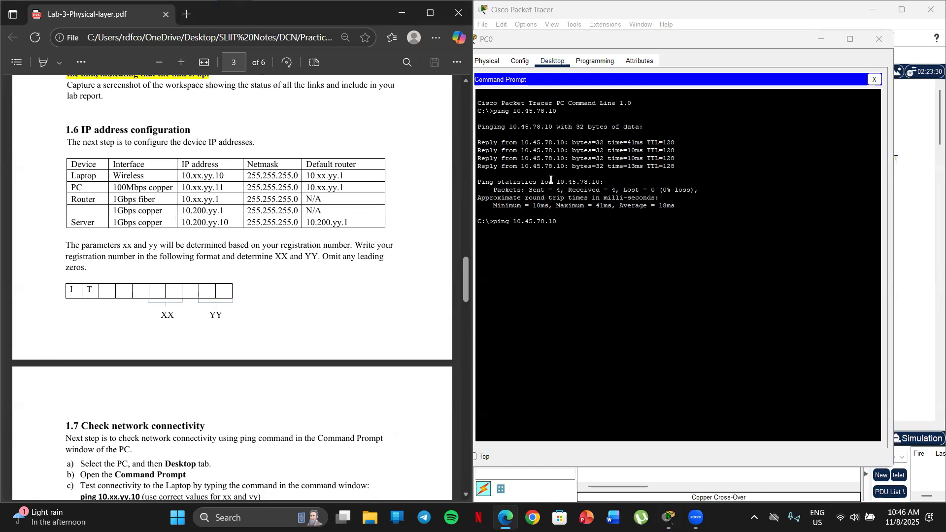
scroll(266, 210, "down", 1)
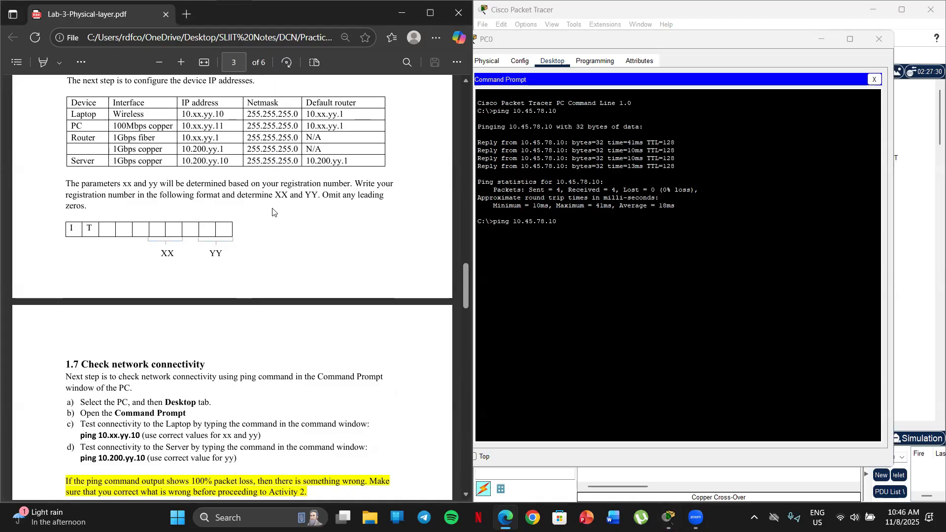
scroll(271, 219, "down", 1)
scroll(261, 229, "up", 3)
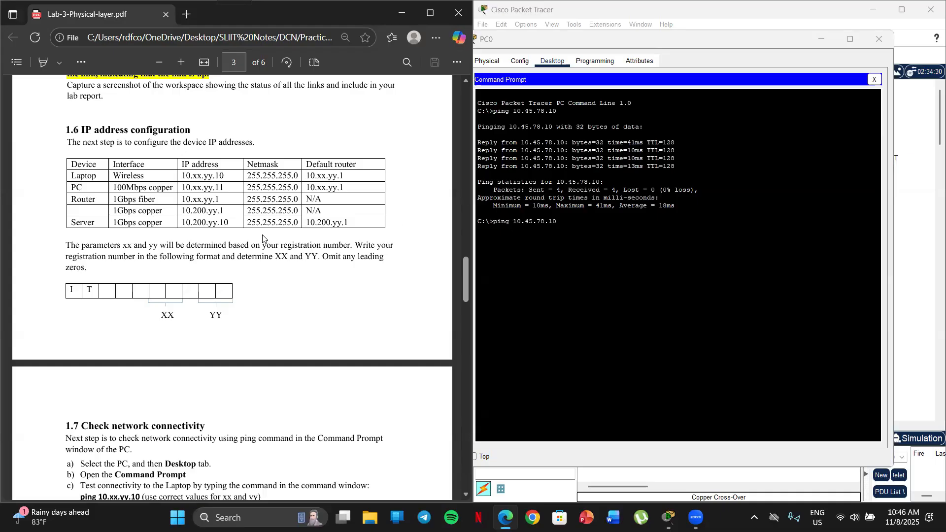
scroll(259, 235, "down", 4)
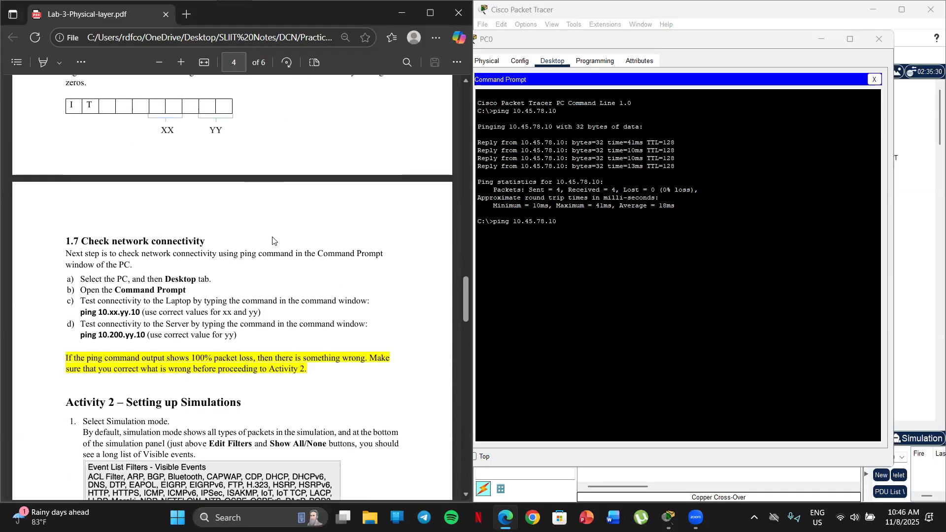
scroll(272, 238, "down", 1)
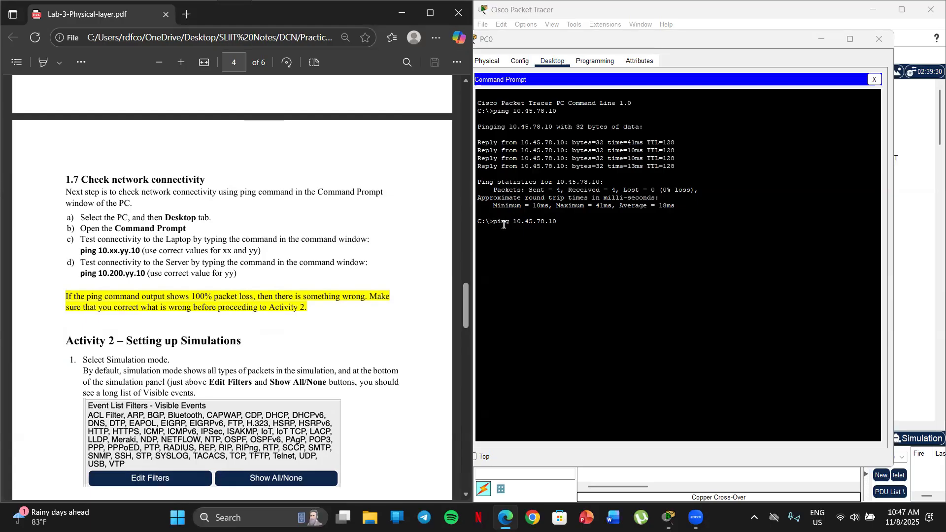
Run the prepared ping to the laptop at 10.45.78.10 and close PC0's window
left_click(562, 221)
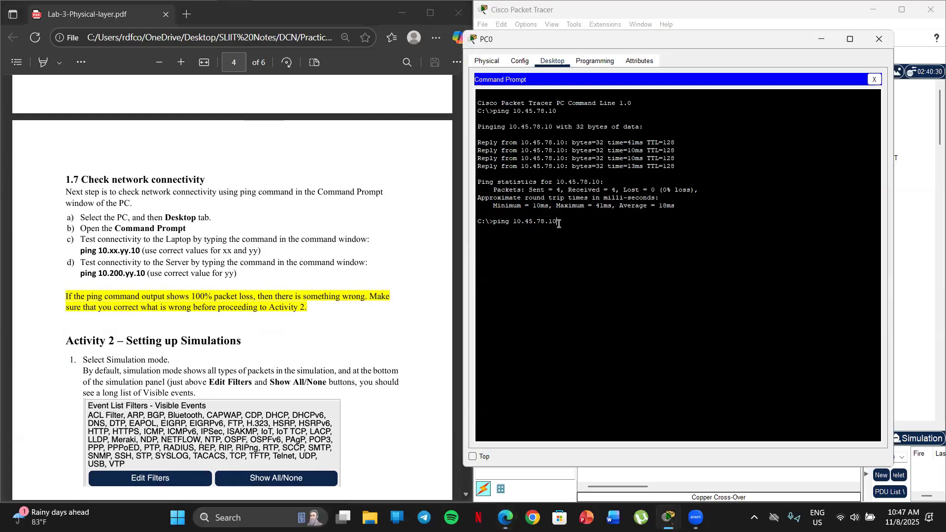
left_click_drag(559, 222, 510, 220)
left_click(560, 224)
key("Return")
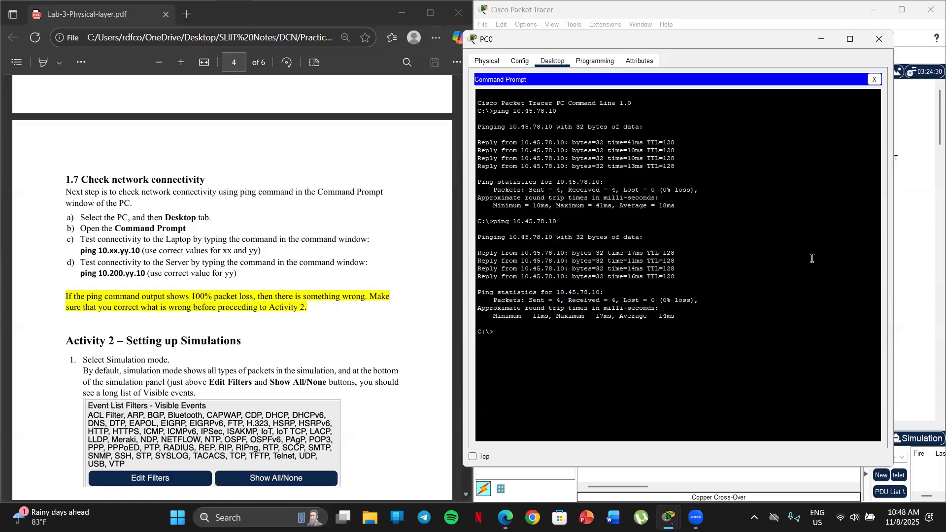
left_click(885, 45)
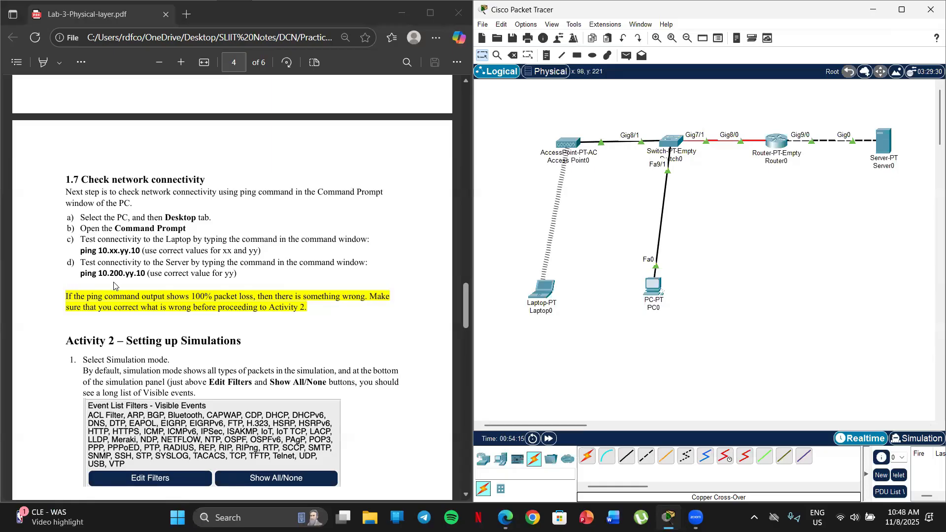
Reopen PC0's Command Prompt and place its window beside the section 1.7 instructions
scroll(114, 285, "down", 1)
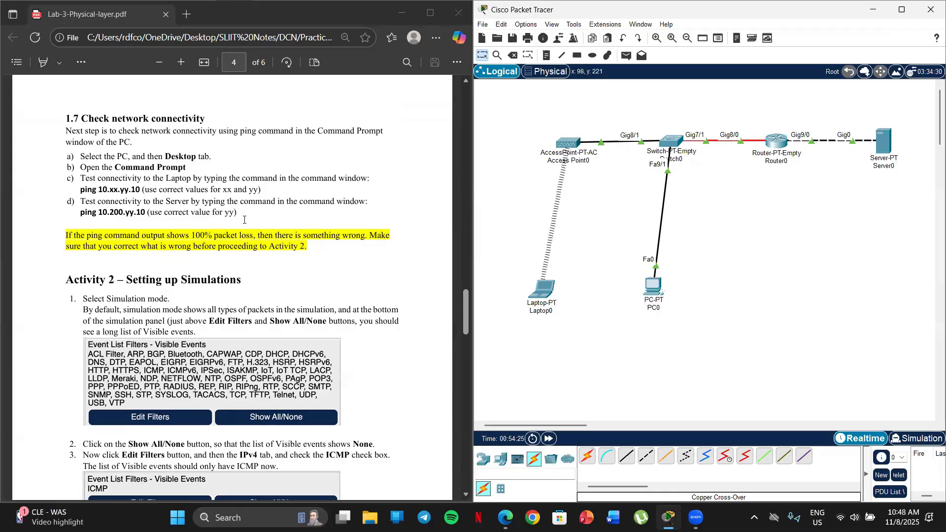
left_click(658, 295)
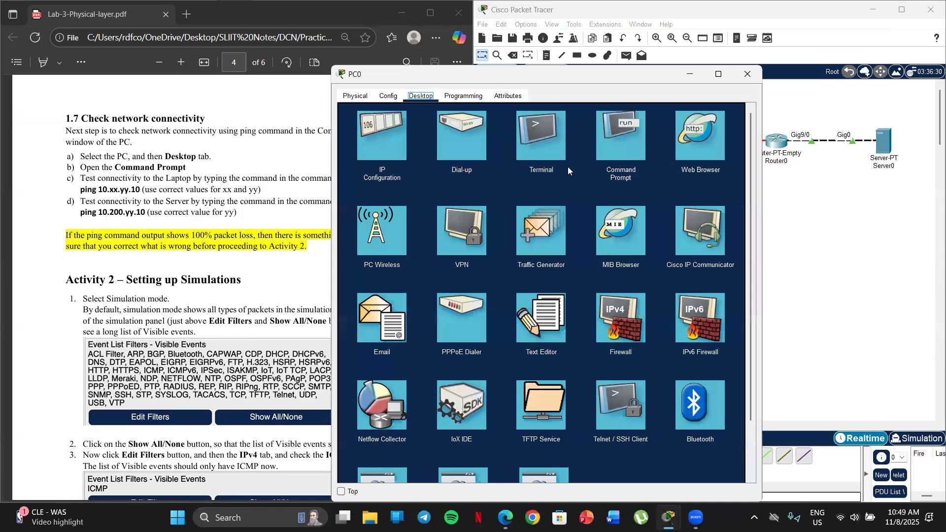
left_click(747, 74)
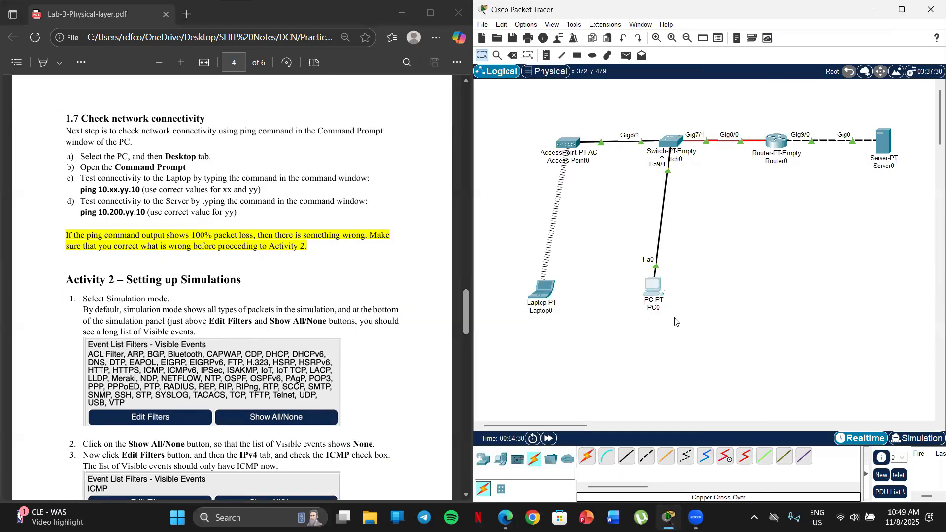
left_click(653, 286)
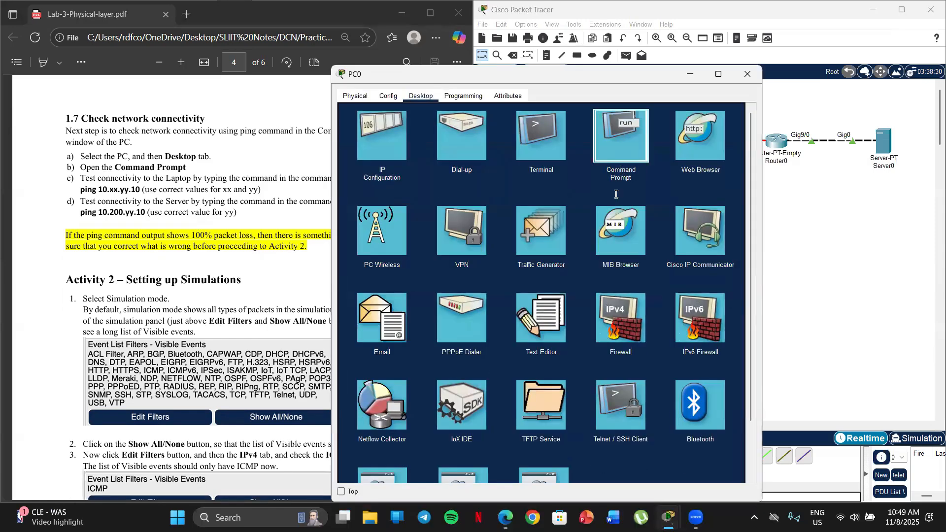
left_click(619, 147)
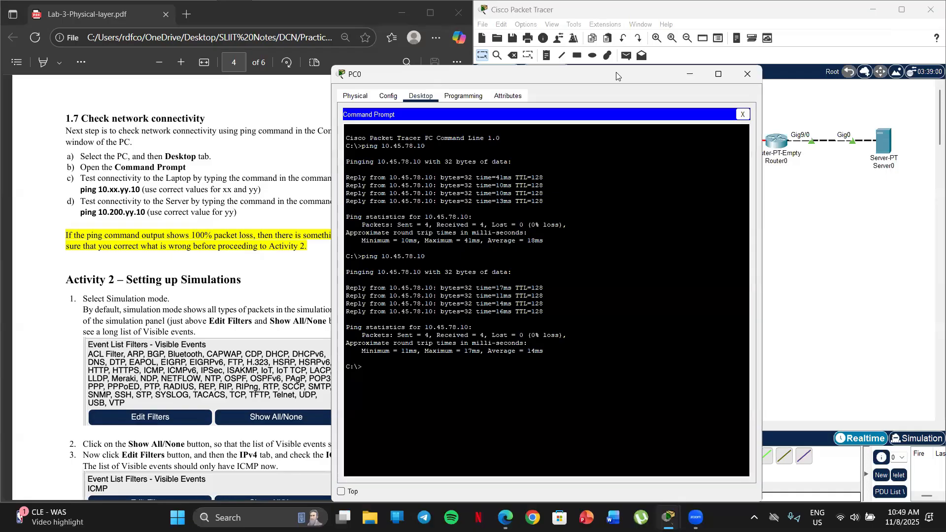
left_click_drag(616, 76, 750, 25)
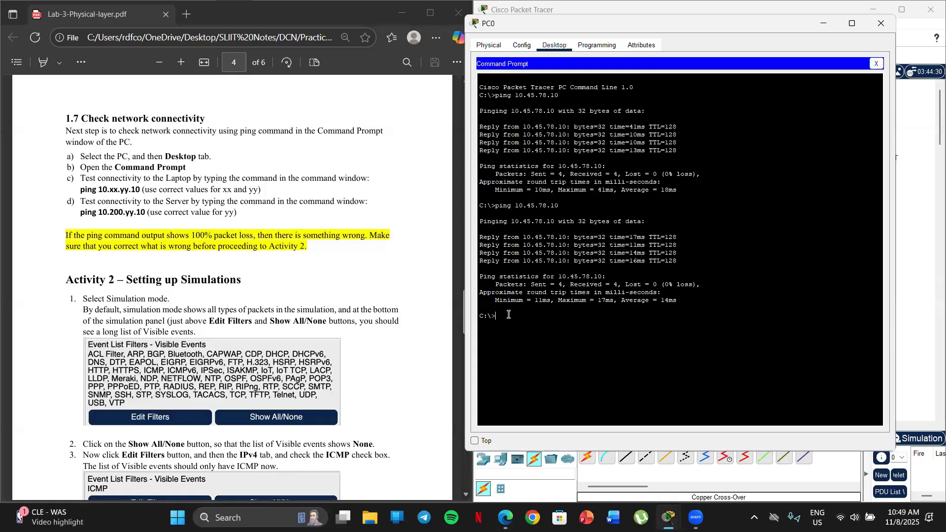
Write the command ping 10.200.78.10 at PC0's prompt and check the server's address against the section 1.6 table
type("ping 10.200.78.10")
scroll(287, 342, "up", 6)
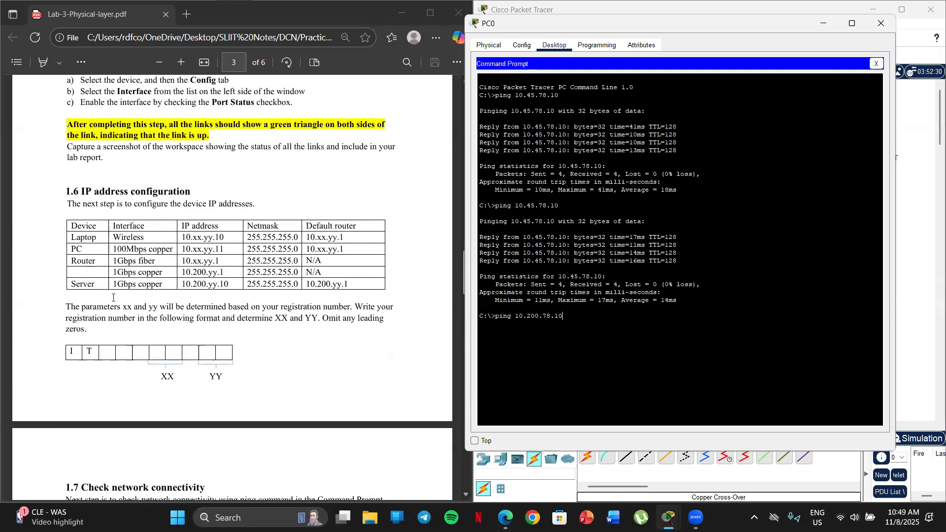
left_click_drag(230, 285, 185, 285)
scroll(154, 323, "down", 7)
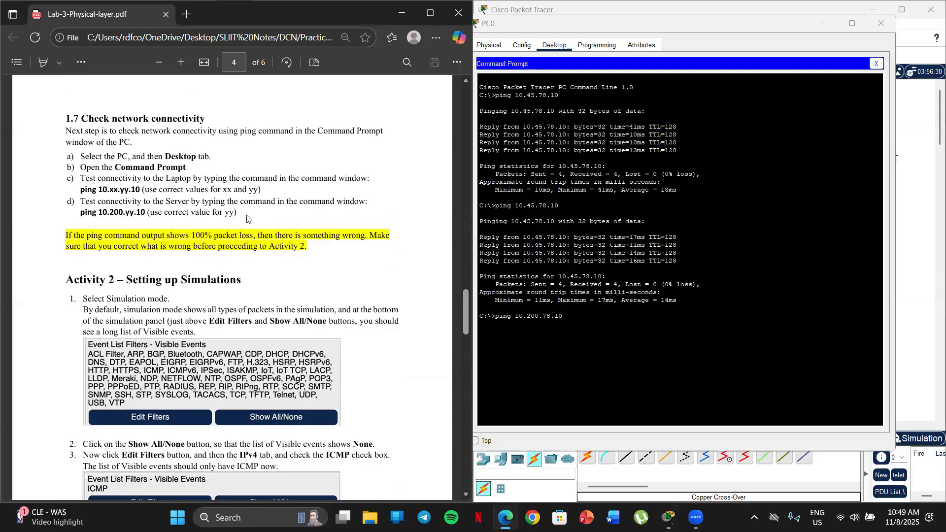
Run the prepared ping to the server at 10.200.78.10, review the output and close PC0's window
left_click(575, 320)
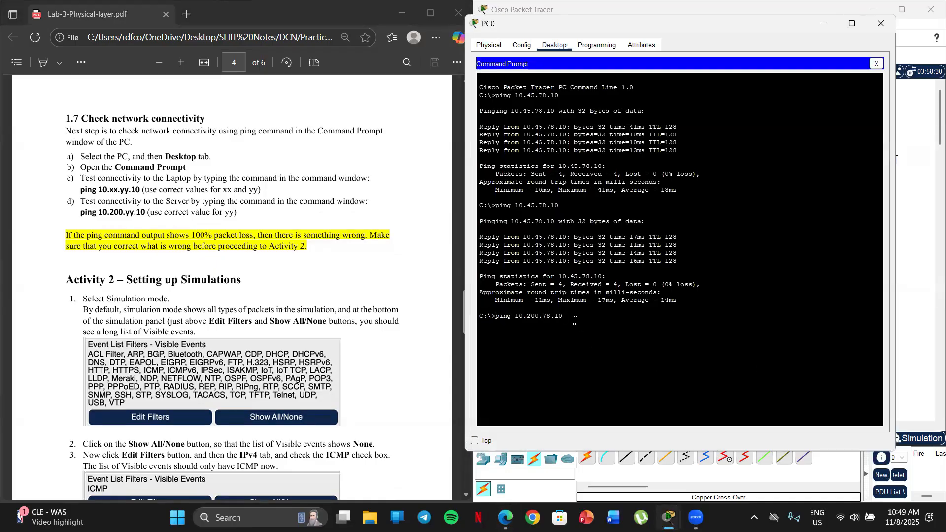
key("Return")
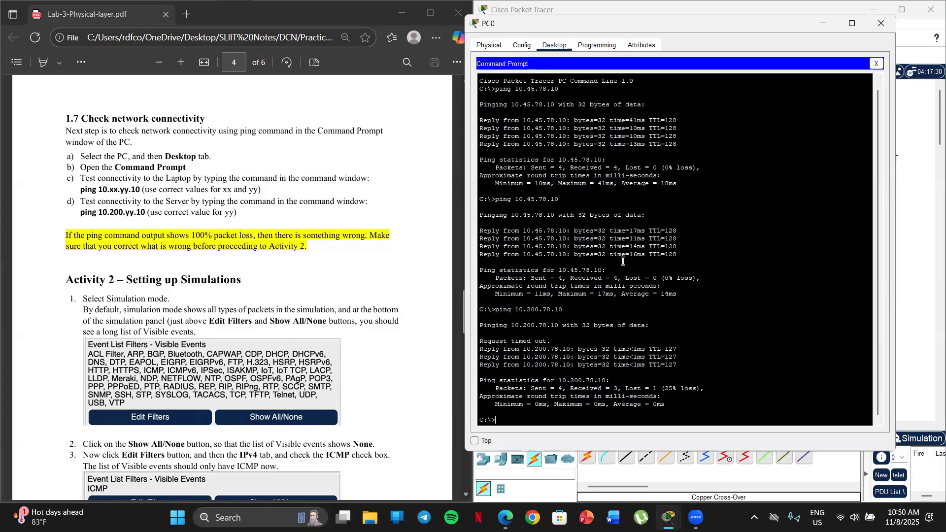
scroll(621, 211, "up", 1)
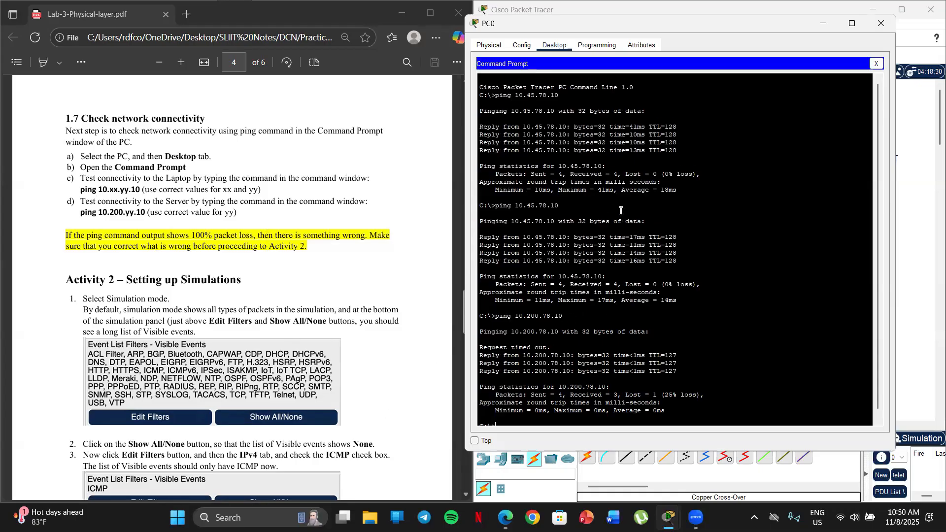
scroll(510, 241, "down", 1)
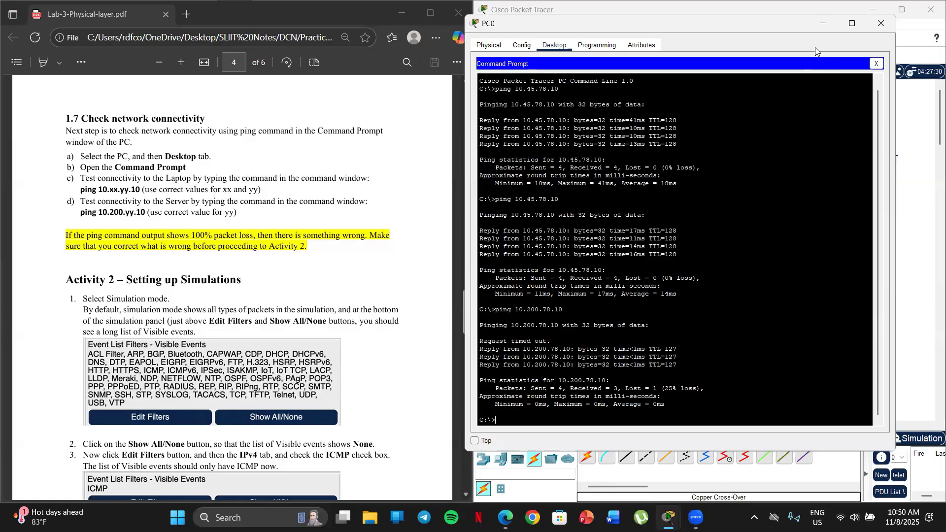
left_click_drag(793, 23, 755, 72)
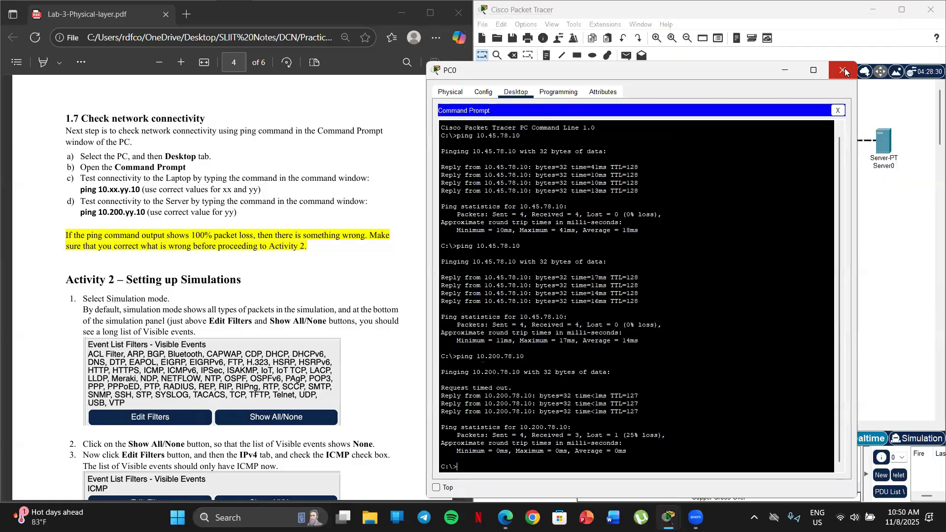
left_click(844, 71)
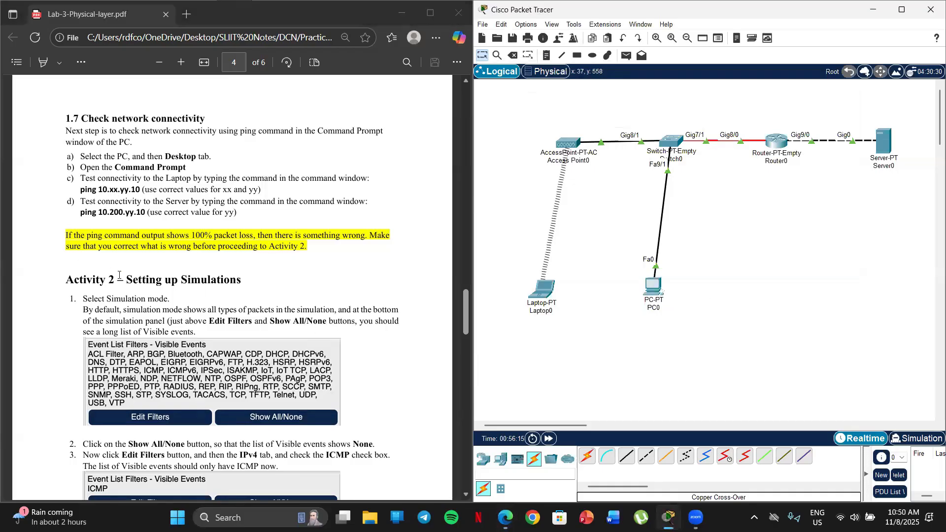
Follow the first instruction of Activity 2 and switch the network workspace to Simulation mode
scroll(119, 275, "down", 1)
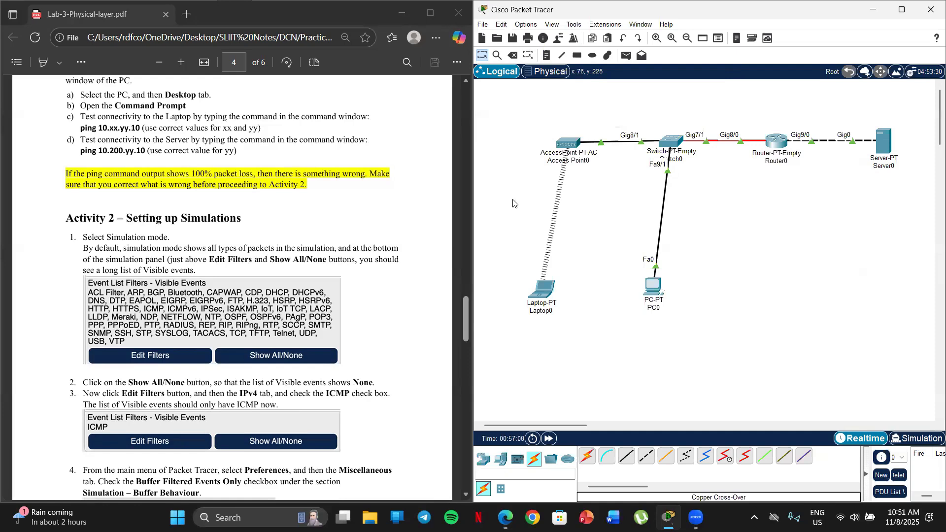
left_click_drag(535, 426, 540, 428)
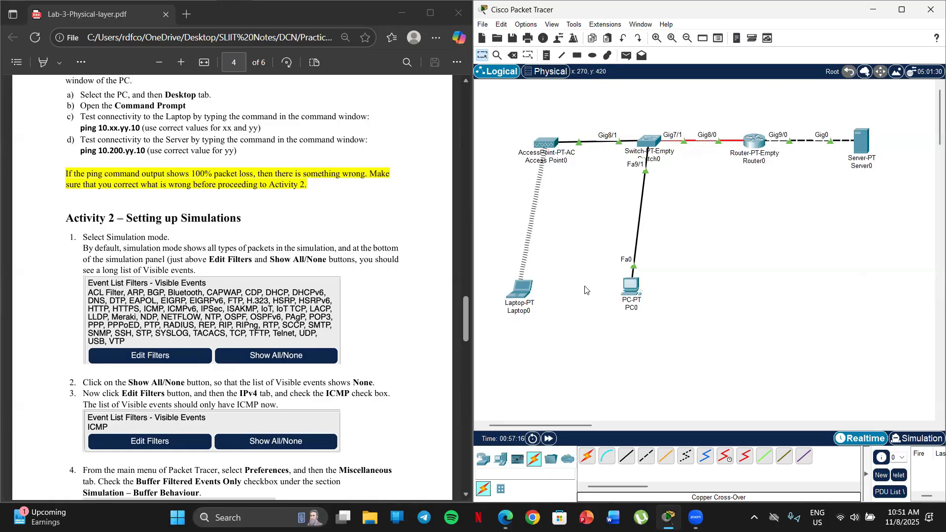
scroll(224, 265, "up", 1)
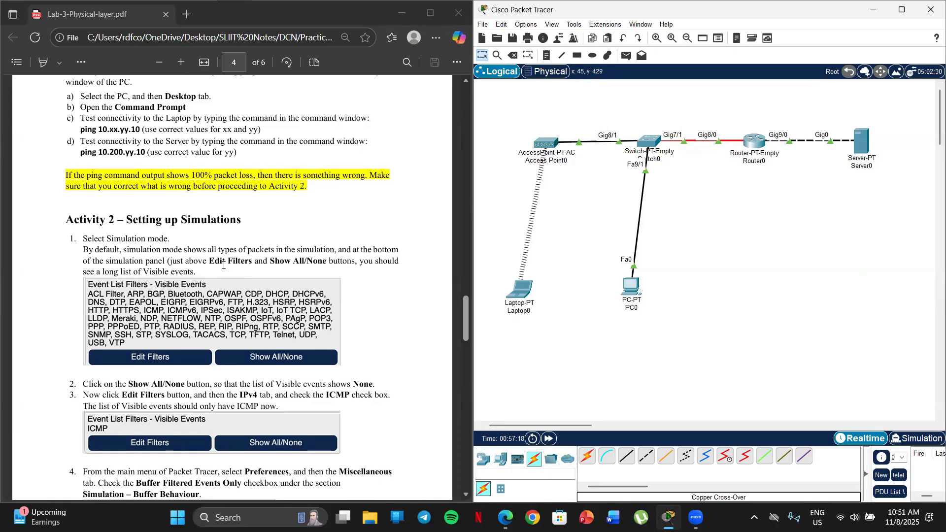
scroll(203, 216, "down", 1)
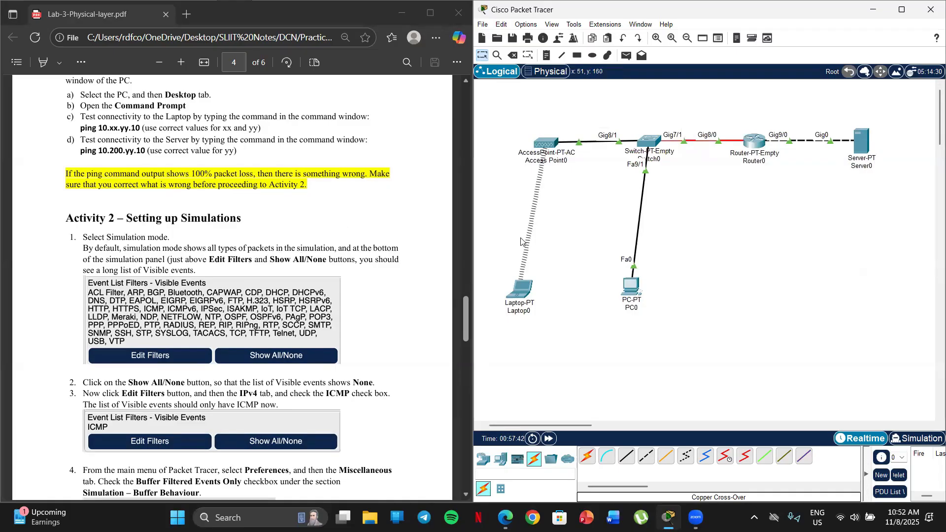
left_click(911, 439)
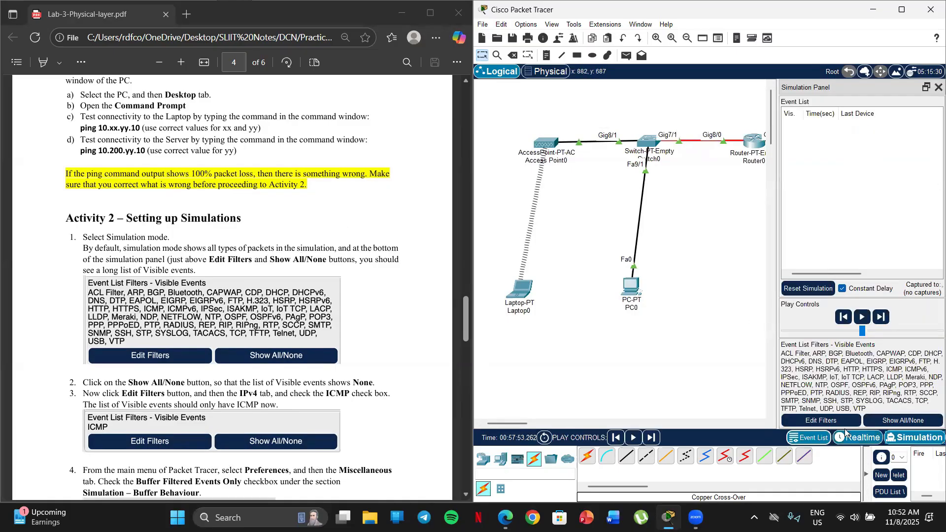
mouse_move(522, 424)
left_mouse_down()
mouse_move(538, 426)
mouse_move(531, 423)
left_mouse_up()
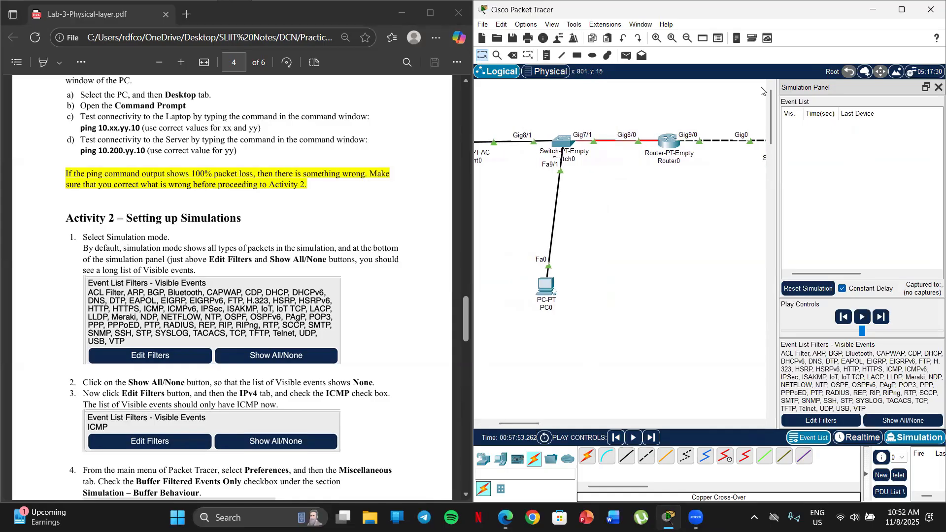
left_click_drag(525, 427, 518, 430)
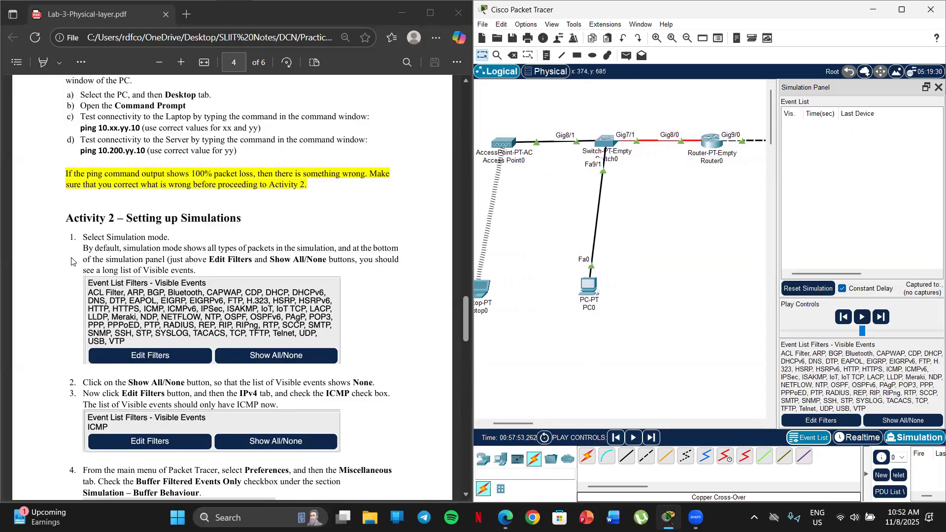
Clear all visible event types from the simulation's event list filters and enable only ICMP among the IPv4 filters
scroll(147, 200, "down", 2)
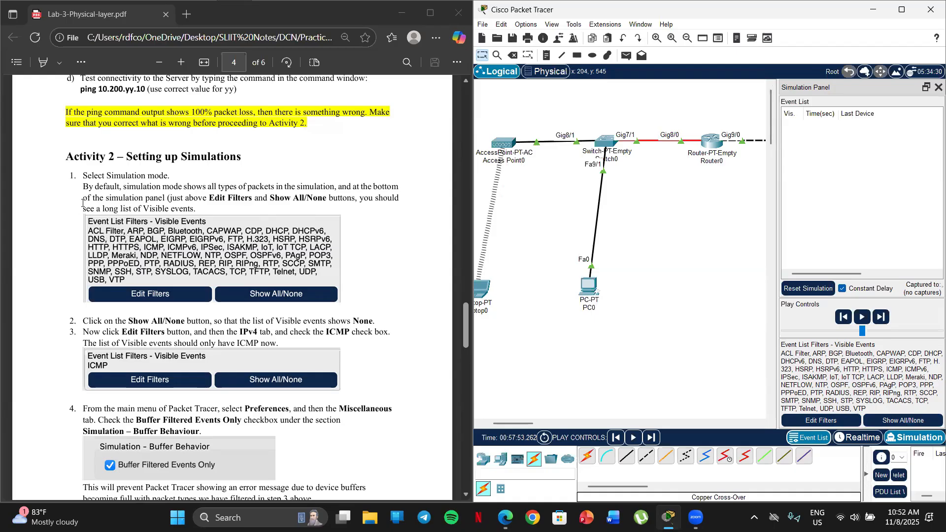
scroll(75, 221, "down", 3)
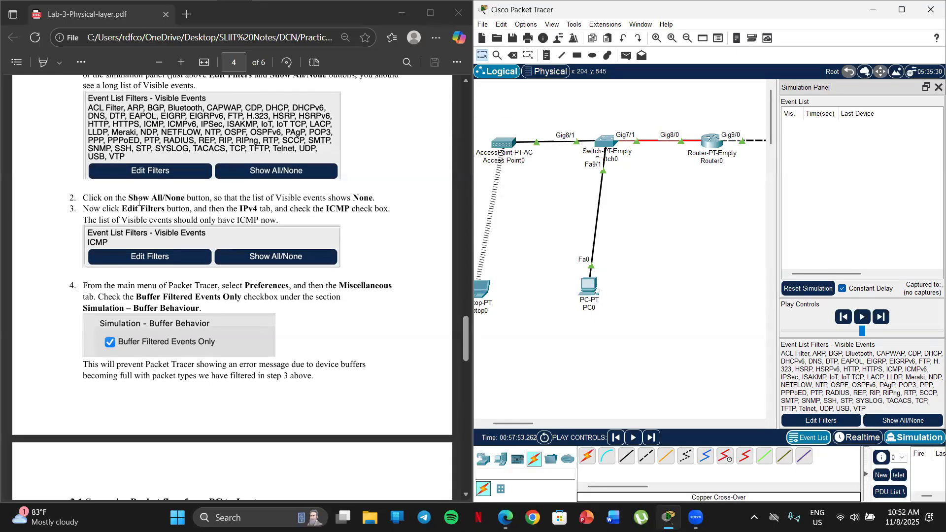
left_click(893, 422)
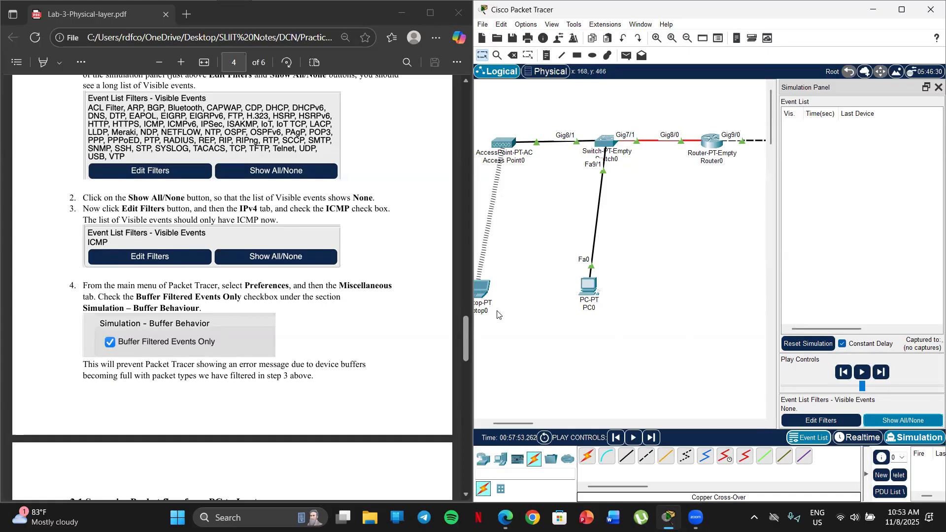
left_click(814, 422)
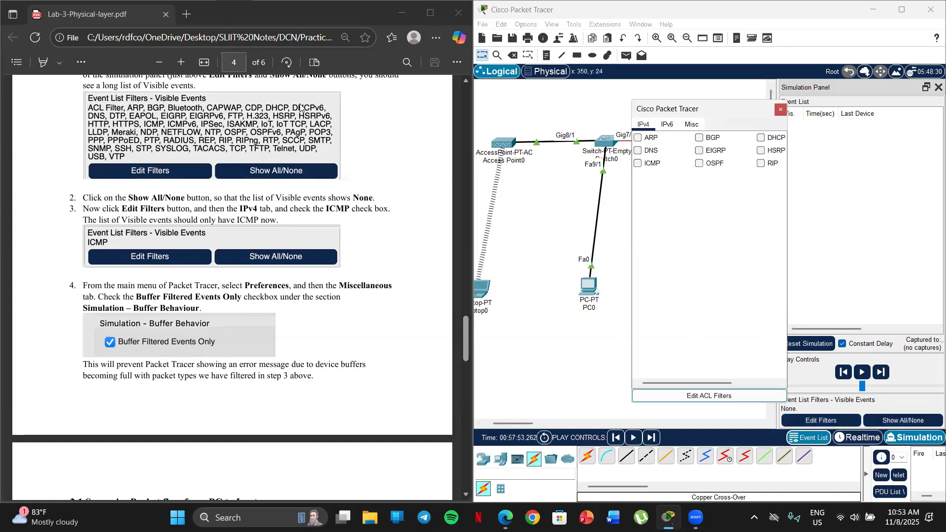
left_click_drag(656, 105, 681, 110)
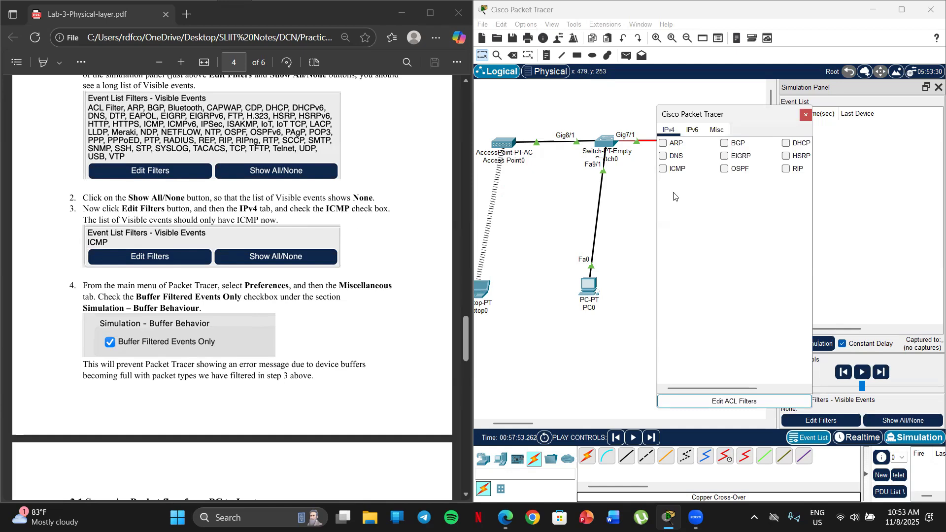
left_click(663, 169)
left_click(806, 116)
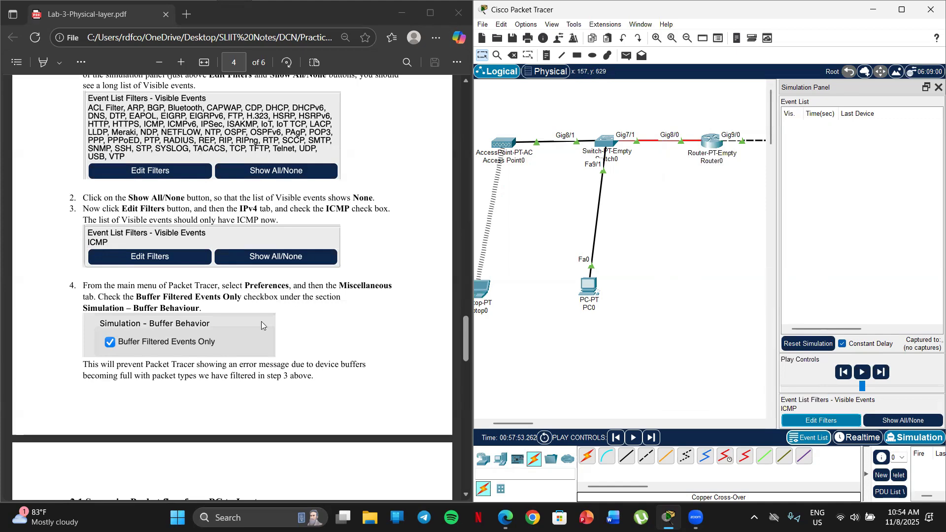
Enable Buffer Filtered Events Only under Simulation - Buffer Behavior in the miscellaneous preferences and close the Preferences window
scroll(219, 226, "down", 1)
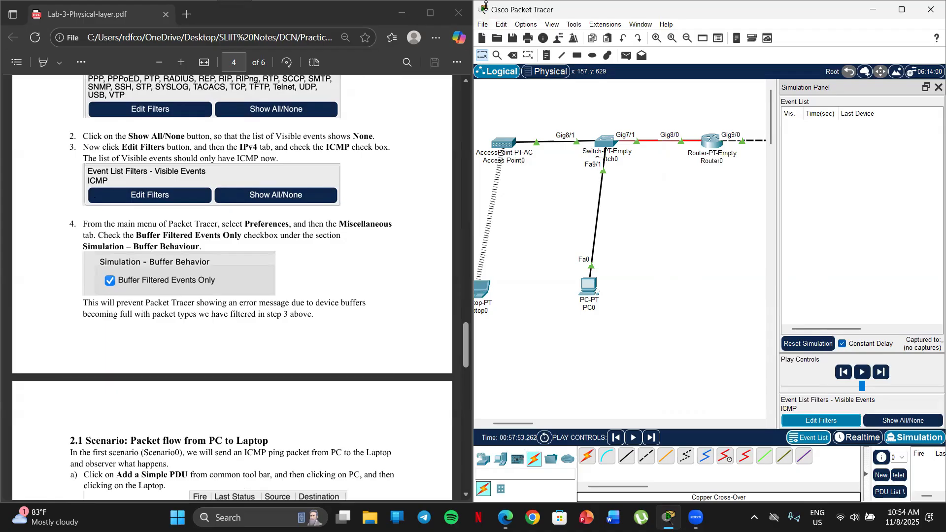
left_click(526, 24)
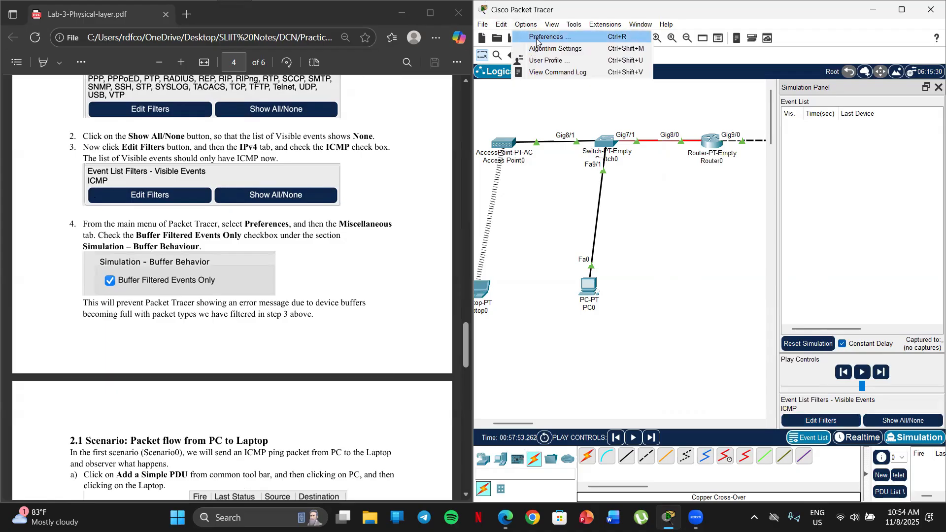
left_click(536, 38)
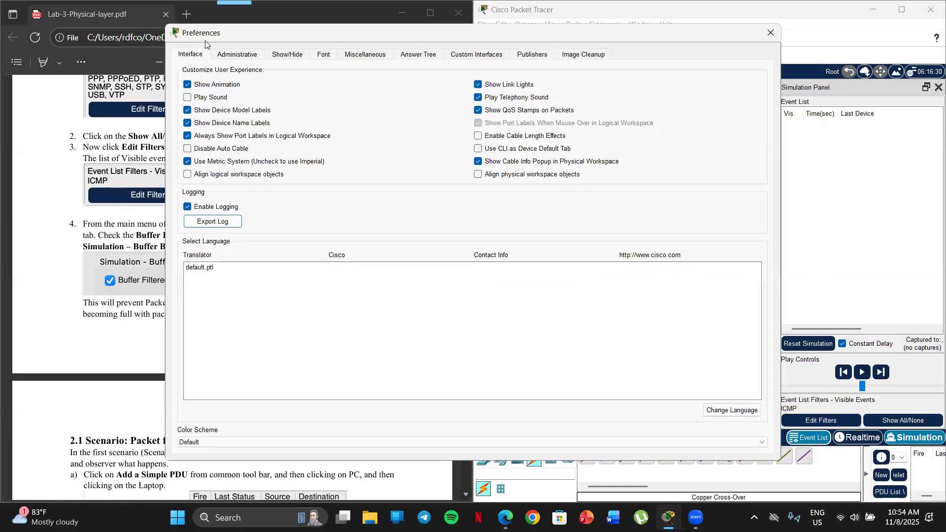
left_click_drag(205, 41, 397, 18)
left_click(557, 31)
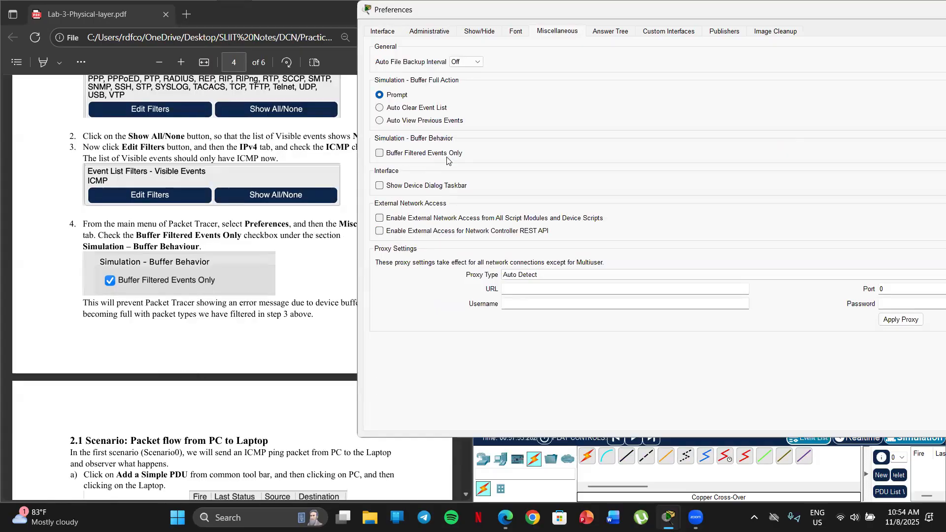
left_click(379, 154)
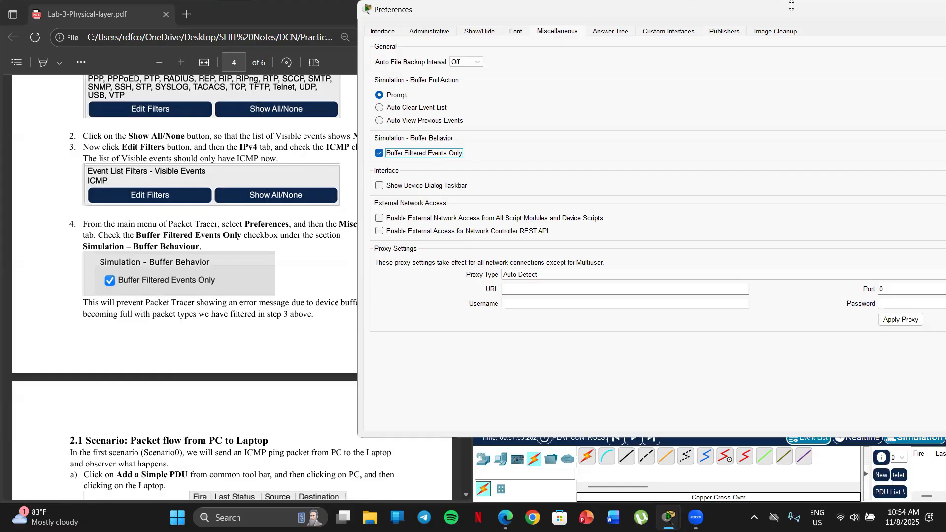
left_click_drag(802, 11, 677, 43)
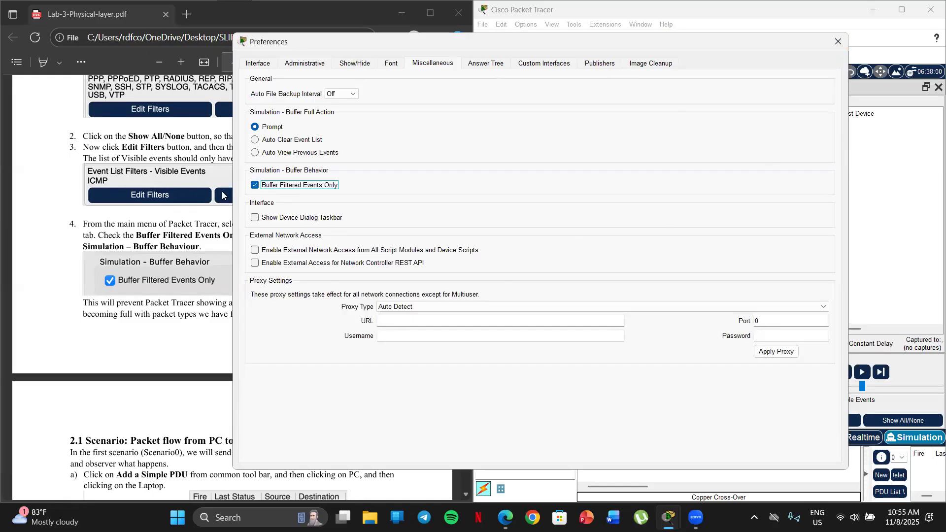
left_click(836, 44)
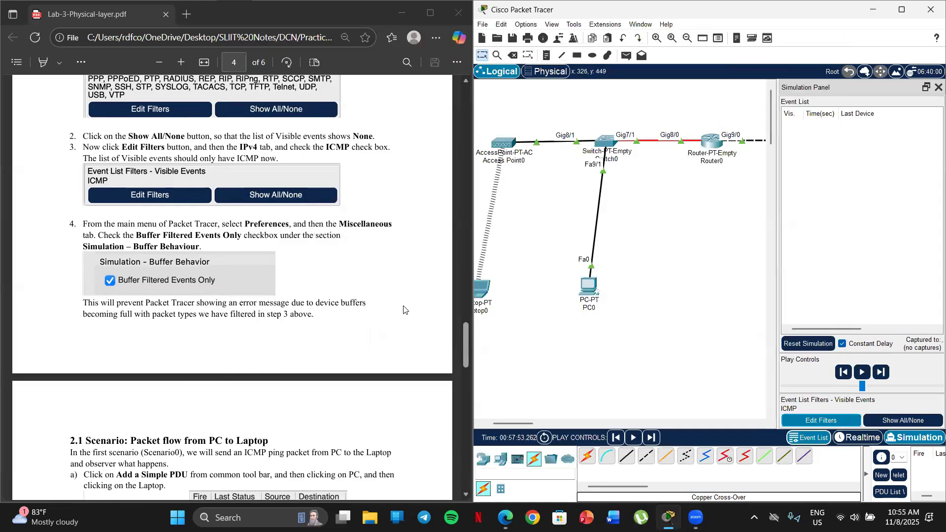
Following section 2.1 of the lab sheet, add a simple PDU from PC0 to Laptop0
scroll(148, 286, "down", 3)
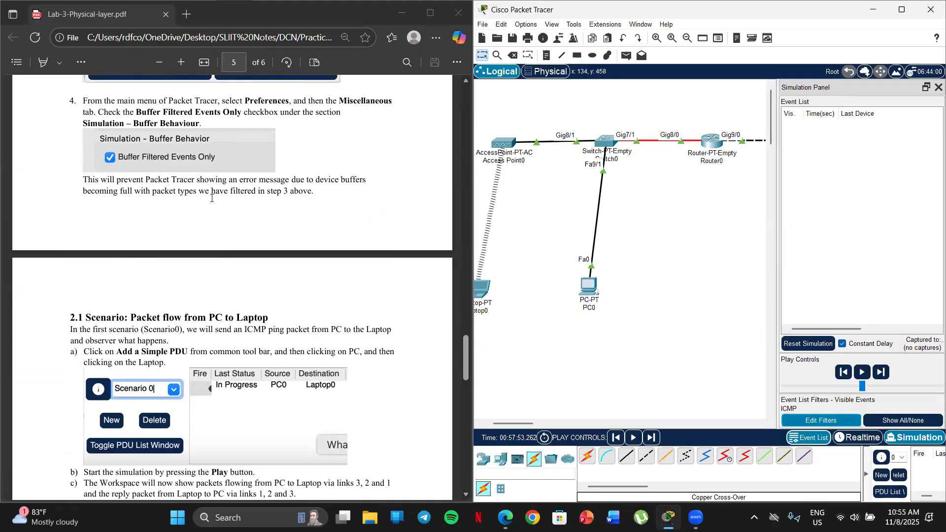
scroll(212, 217, "up", 2)
scroll(193, 239, "down", 6)
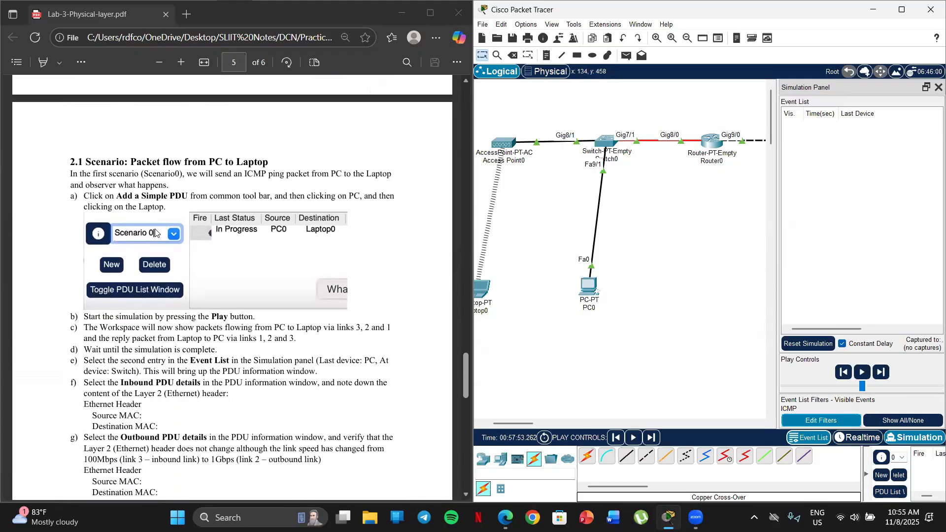
scroll(150, 230, "up", 2)
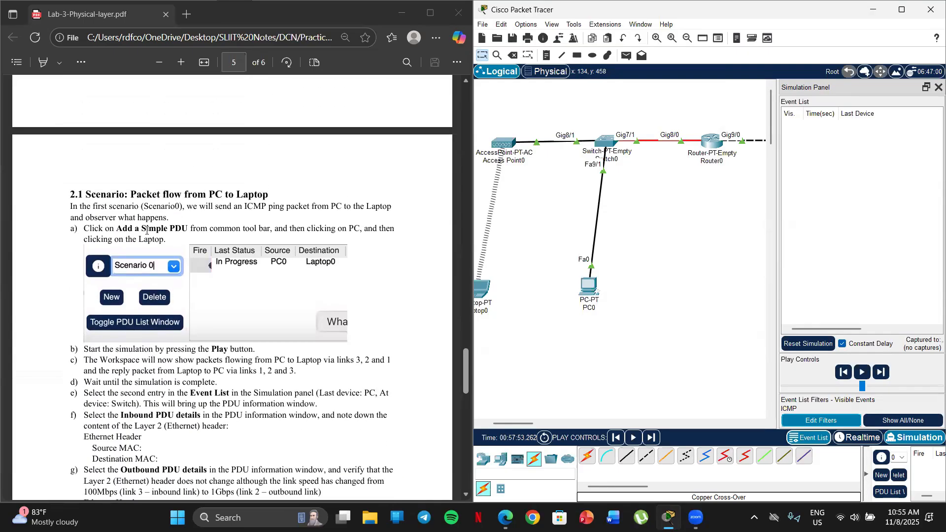
scroll(122, 221, "down", 1)
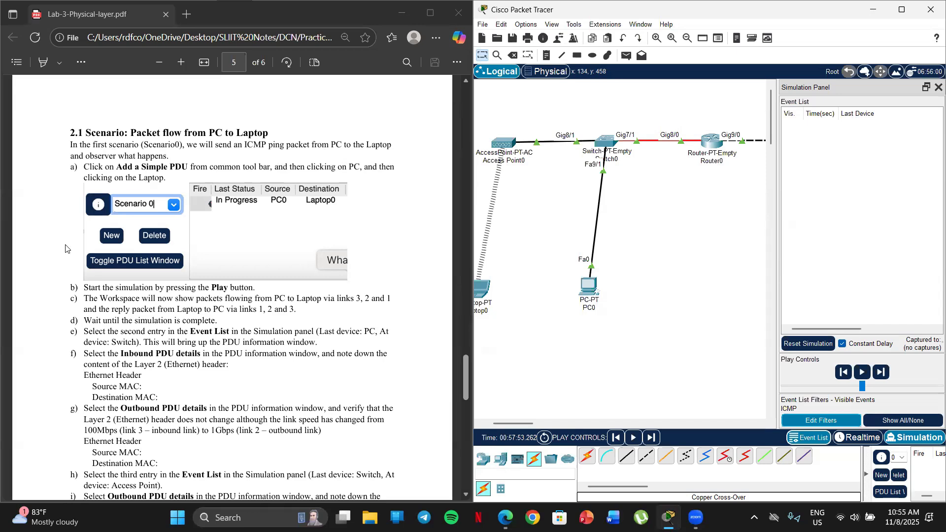
scroll(104, 187, "down", 2)
scroll(101, 184, "up", 2)
key("c")
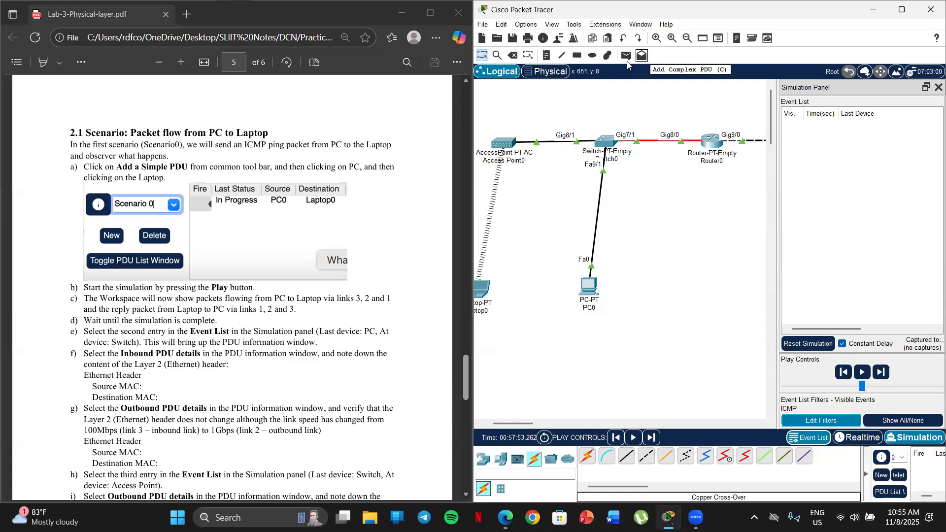
left_click(625, 60)
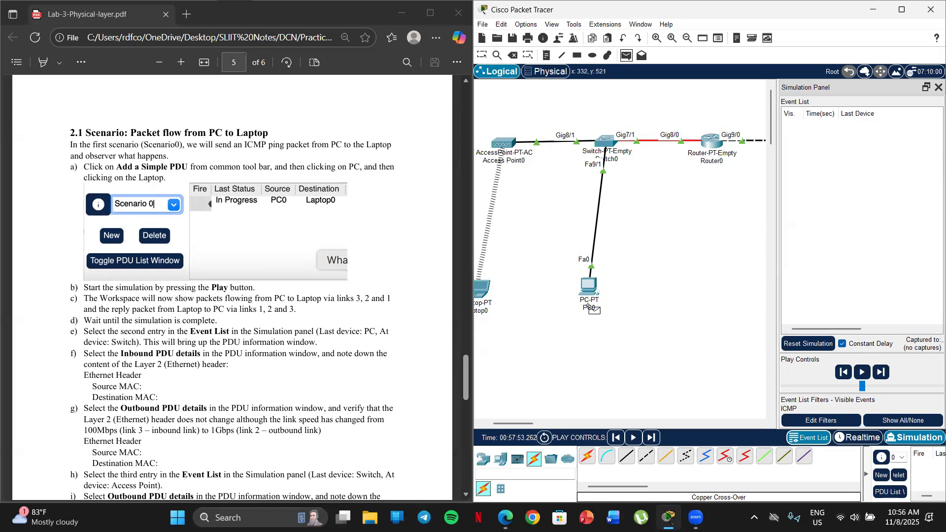
left_click(586, 287)
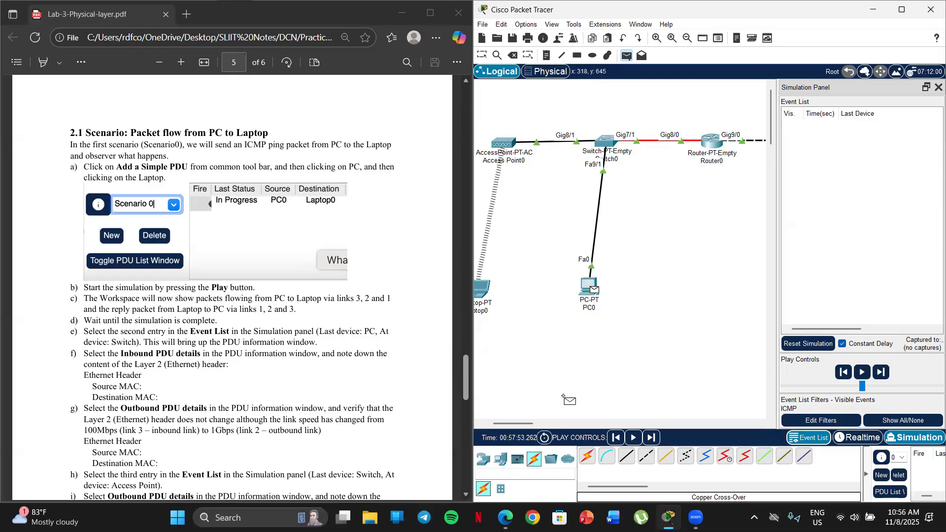
left_click(483, 289)
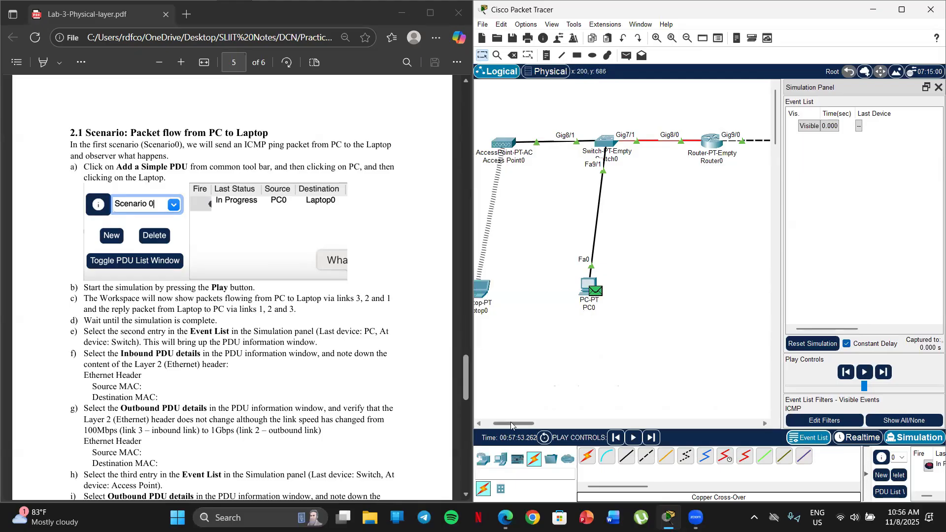
Widen the Simulation Panel in the maximized Packet Tracer window and play the PC0-to-Laptop0 simulation until it is complete
left_click_drag(510, 422, 501, 422)
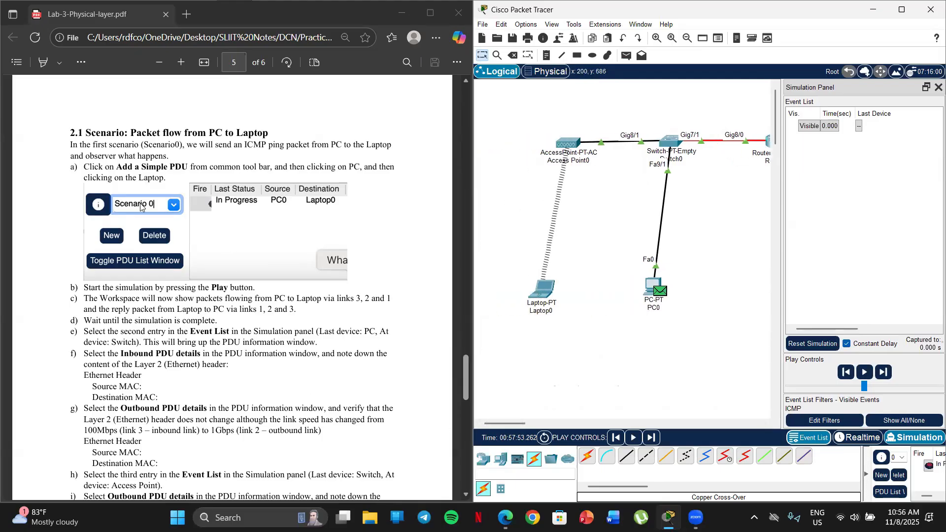
scroll(141, 206, "down", 1)
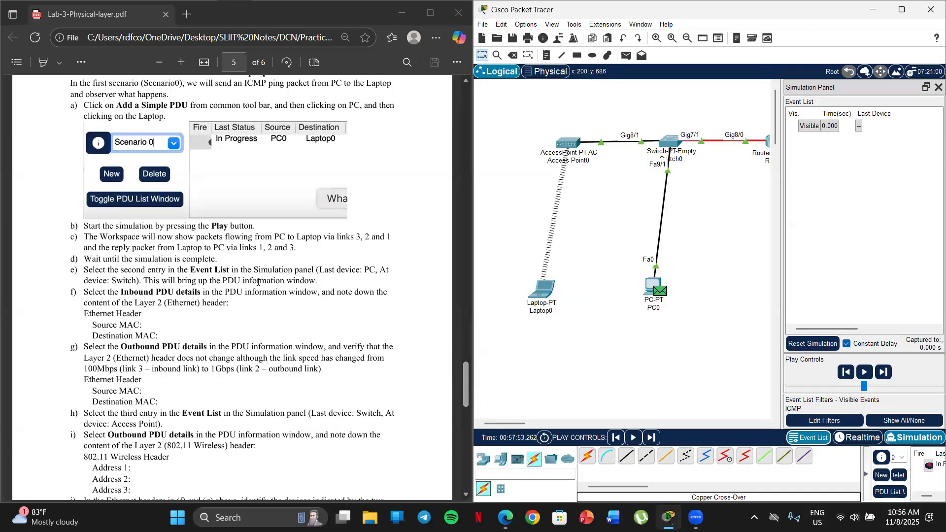
left_click(909, 10)
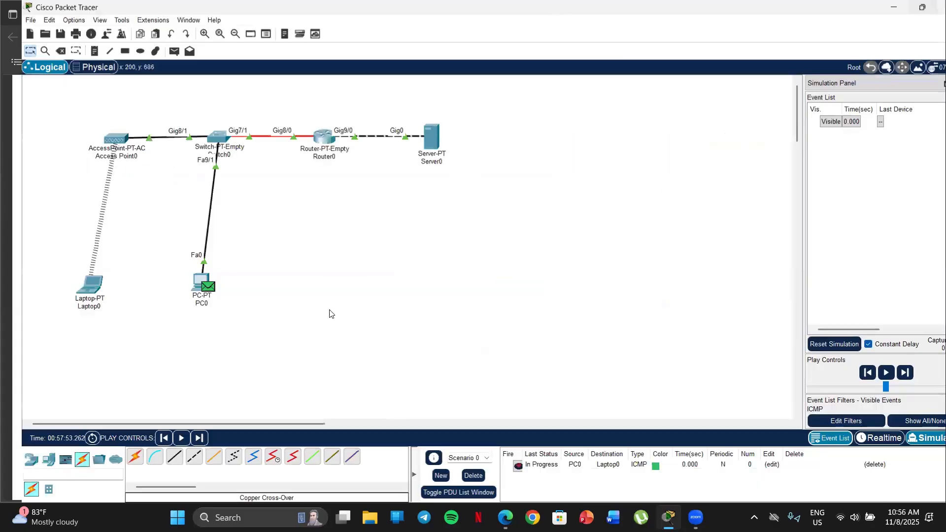
left_click_drag(782, 185, 475, 195)
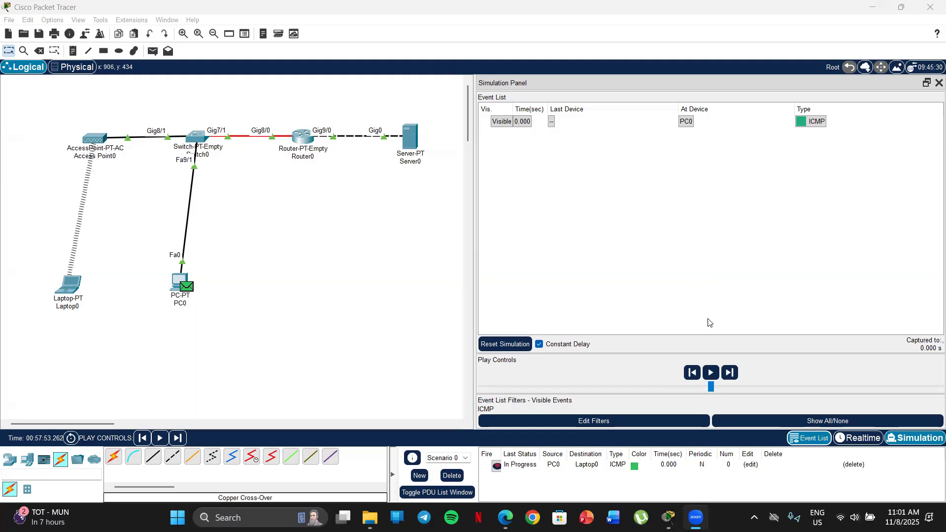
left_click(711, 373)
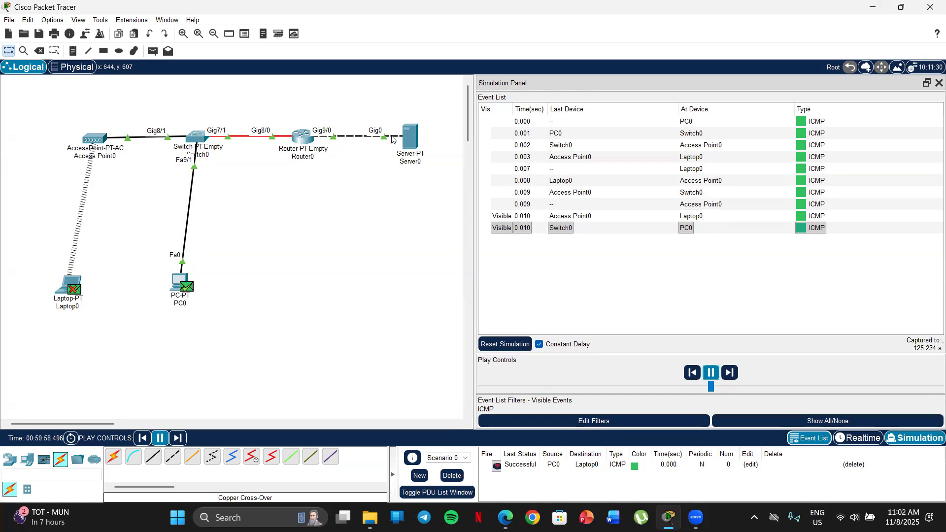
left_click(711, 373)
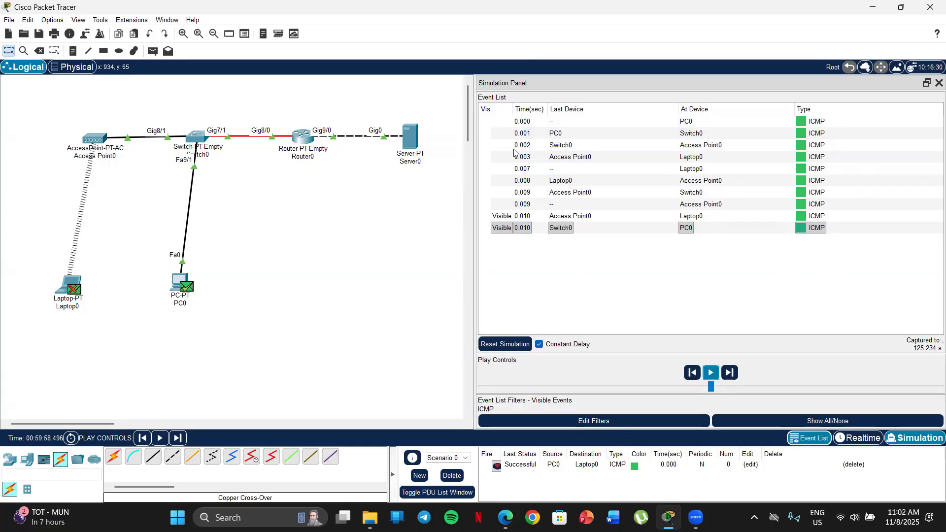
Switch to the lab sheet and read instructions b to k of section 2.1 on completing the simulation and inspecting PDU details
key("alt+Tab")
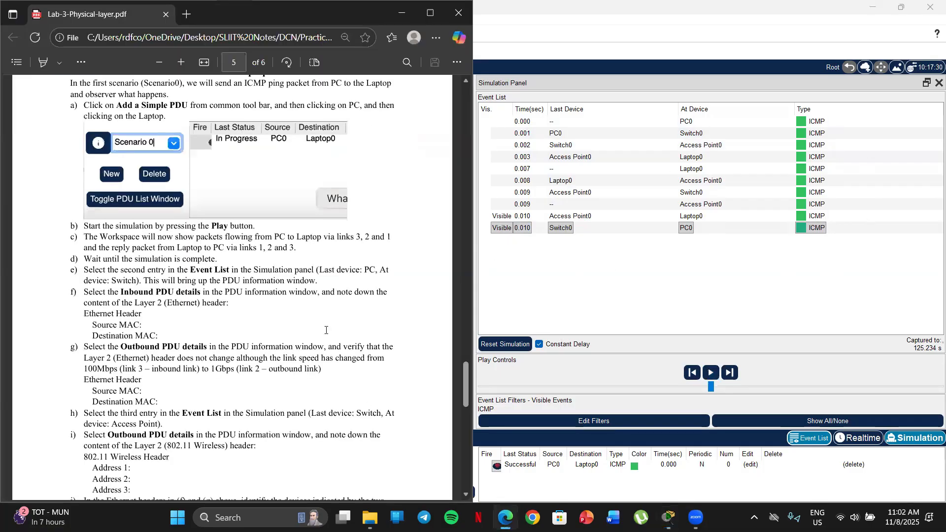
scroll(276, 222, "down", 3)
scroll(256, 207, "up", 3)
scroll(197, 180, "down", 1)
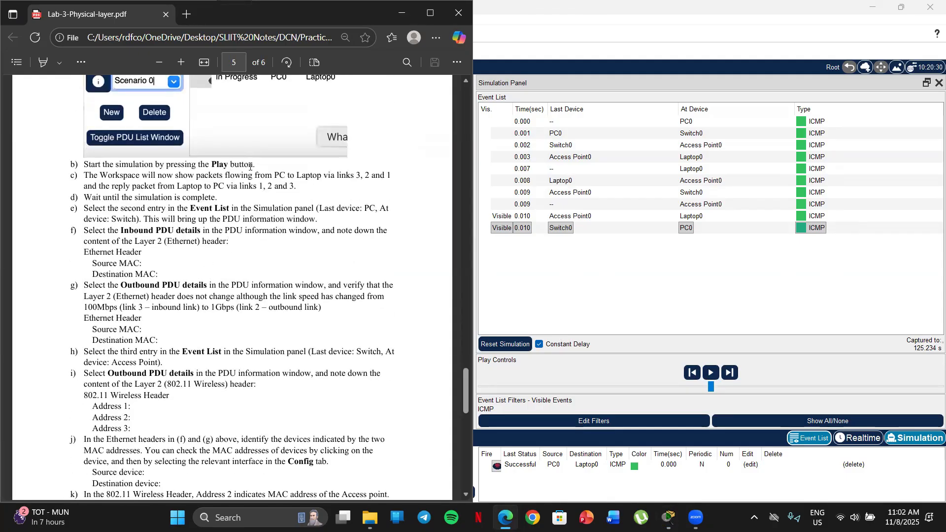
scroll(208, 191, "down", 1)
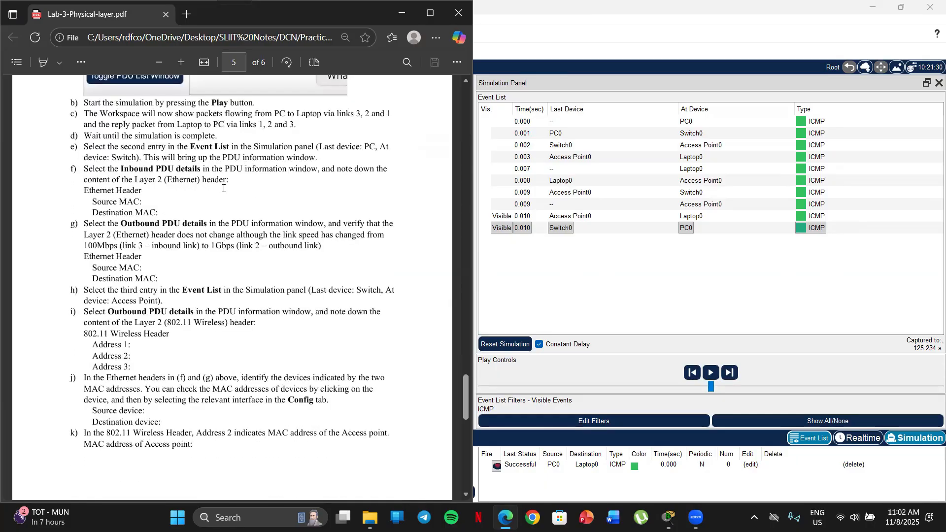
left_click_drag(82, 136, 218, 135)
left_click(74, 138)
scroll(250, 200, "up", 1, "ctrl")
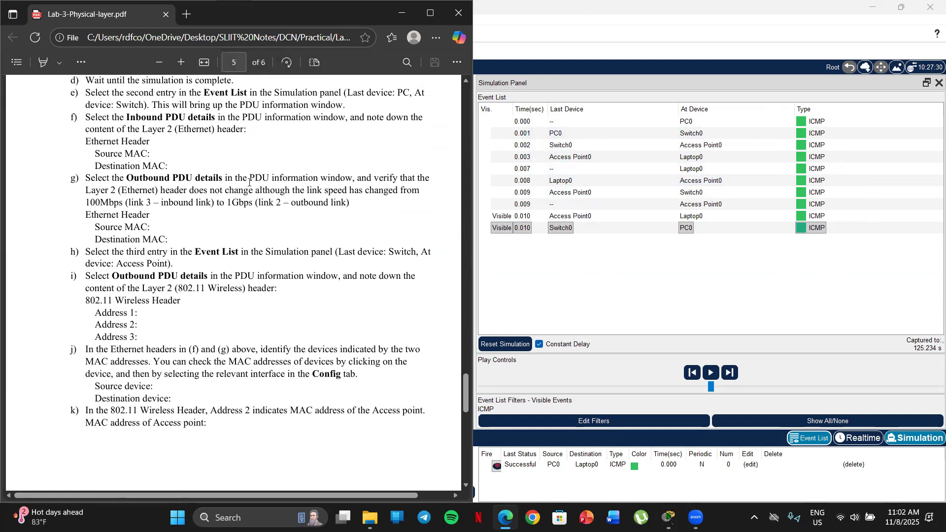
scroll(248, 187, "up", 2)
scroll(244, 197, "down", 2)
left_click_drag(465, 386, 465, 391)
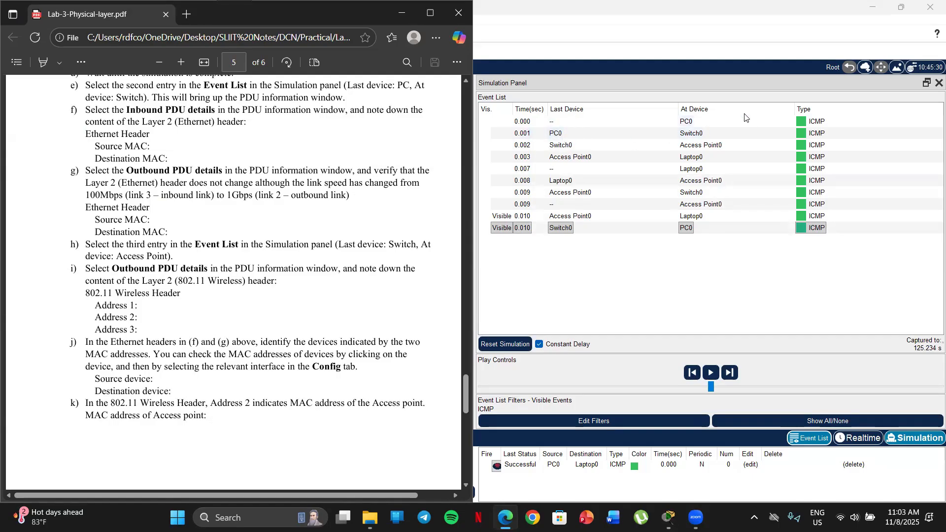
Open the PDU information of the second event, from PC0 at Switch0, and move its window clear of the event list
left_click(559, 139)
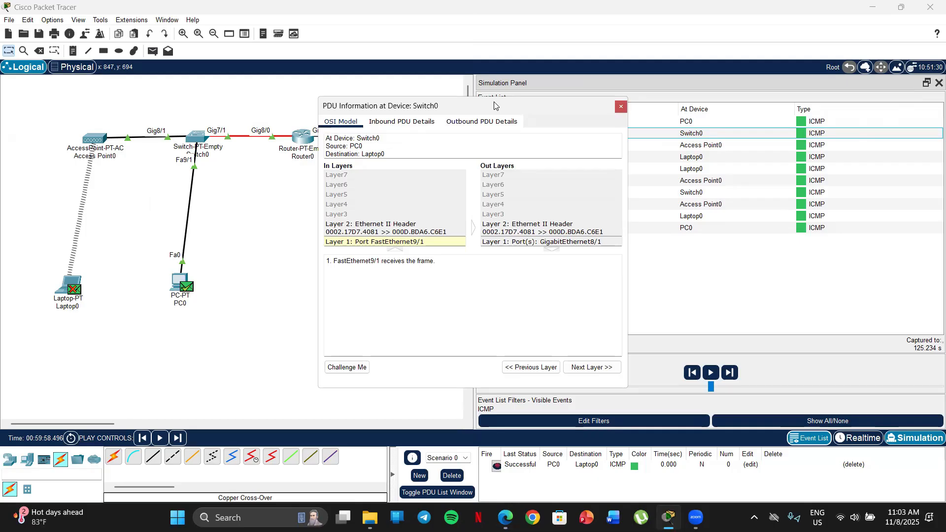
left_click_drag(494, 105, 306, 97)
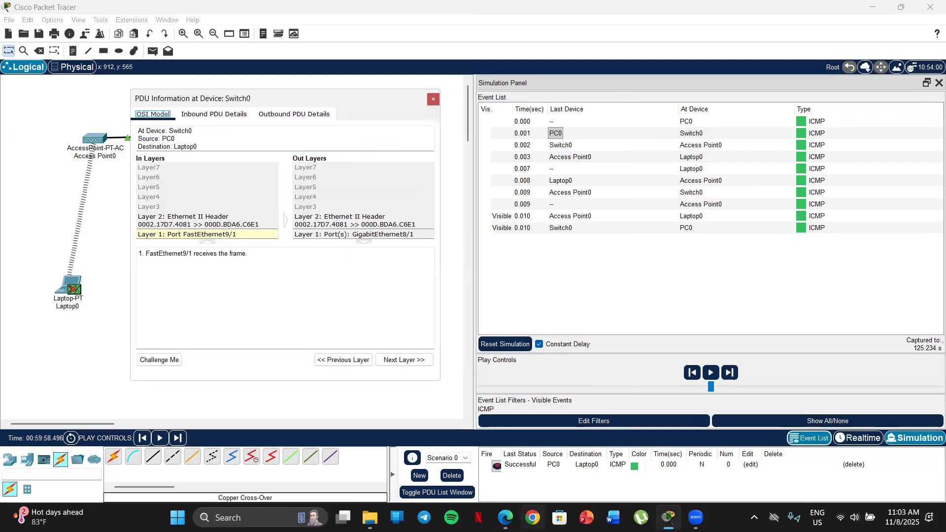
left_click(505, 518)
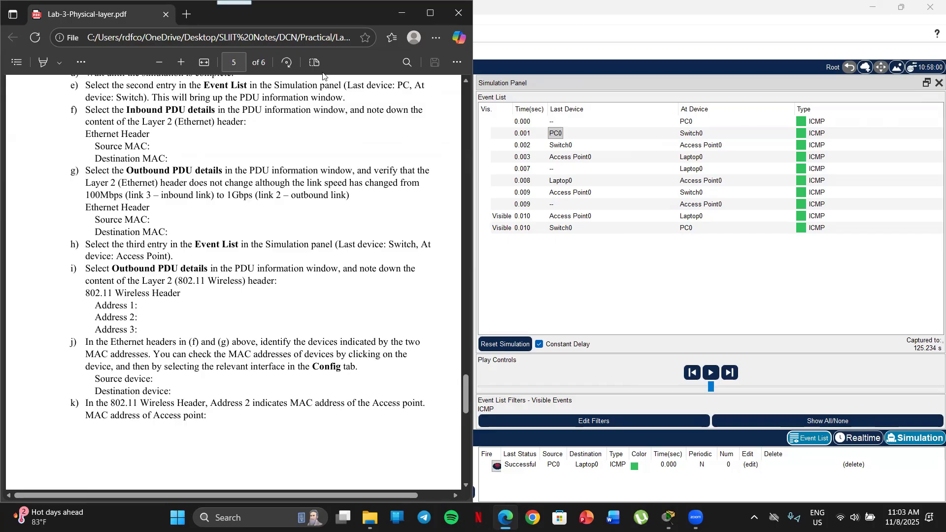
left_click(402, 14)
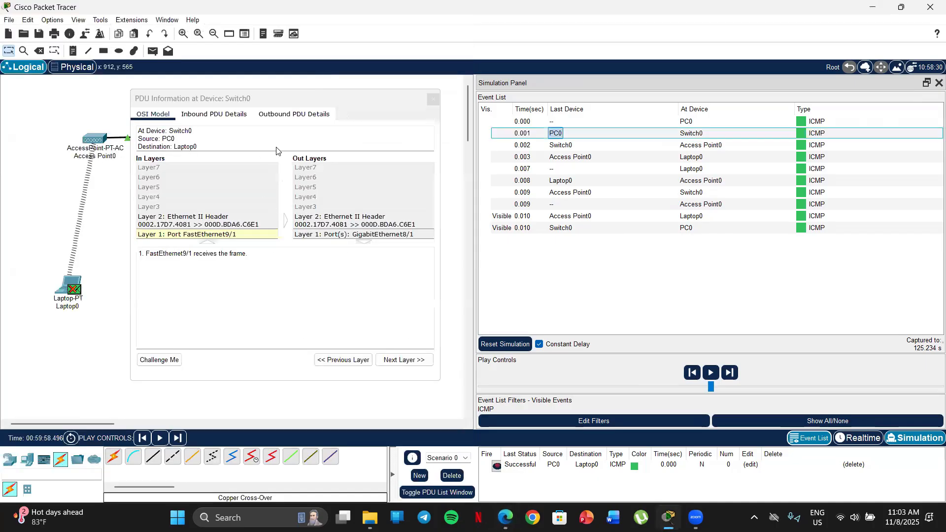
left_click(211, 101)
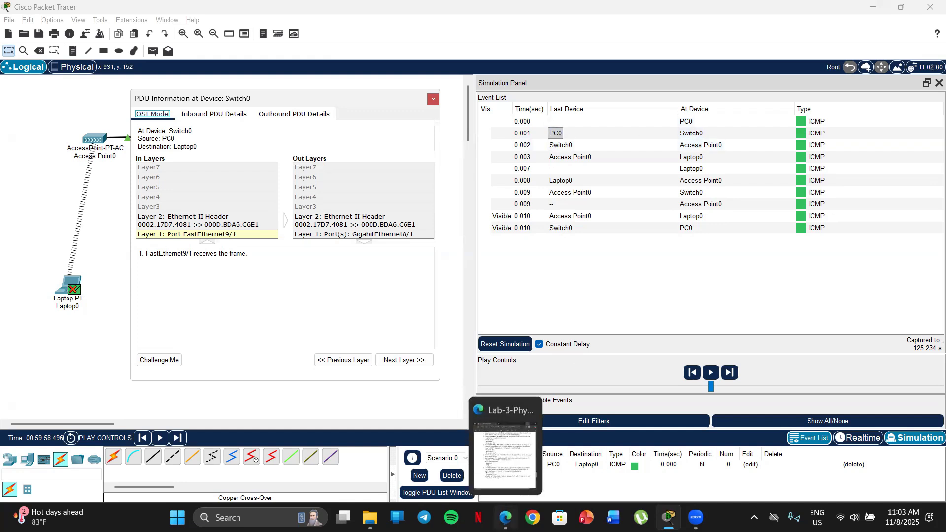
Check instruction f in the lab sheet and show the Inbound PDU Details of the packet at Switch0
left_click(505, 517)
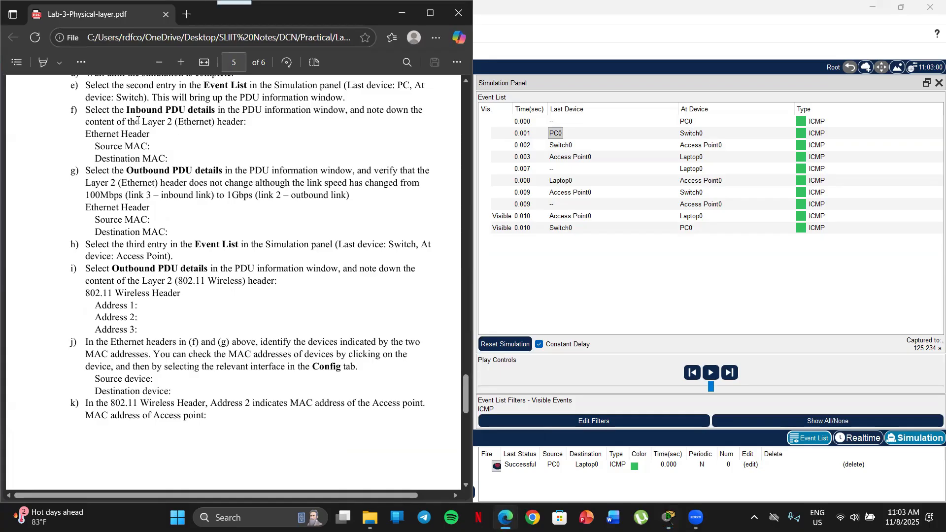
scroll(100, 115, "down", 1)
scroll(100, 115, "up", 1)
left_click(402, 13)
left_click(208, 116)
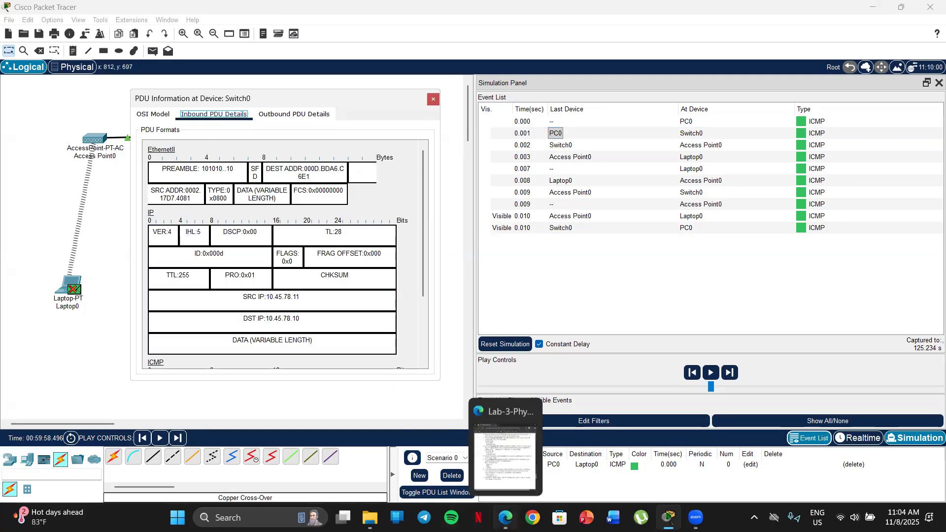
Compare lab sheet item f with the inbound EthernetII header, highlighting its destination and source MAC addresses
left_click(506, 518)
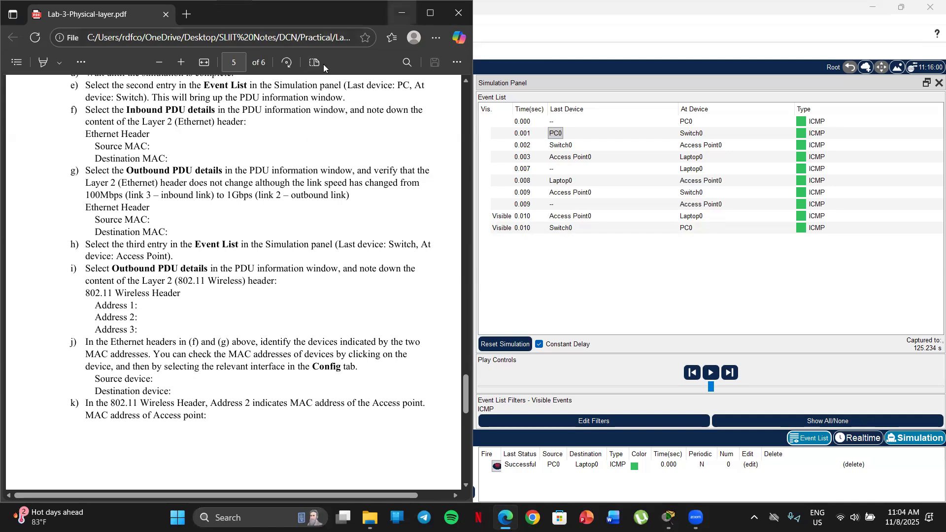
left_click(401, 13)
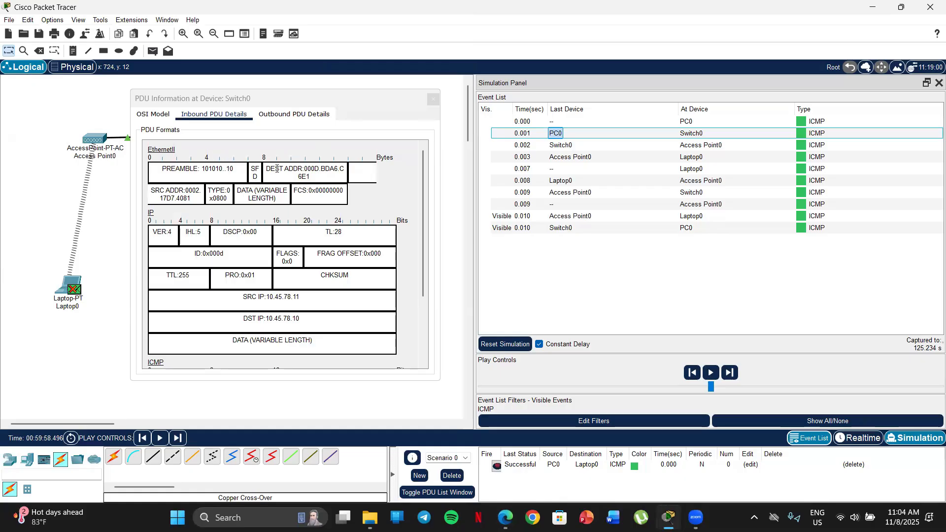
left_click_drag(268, 165, 342, 173)
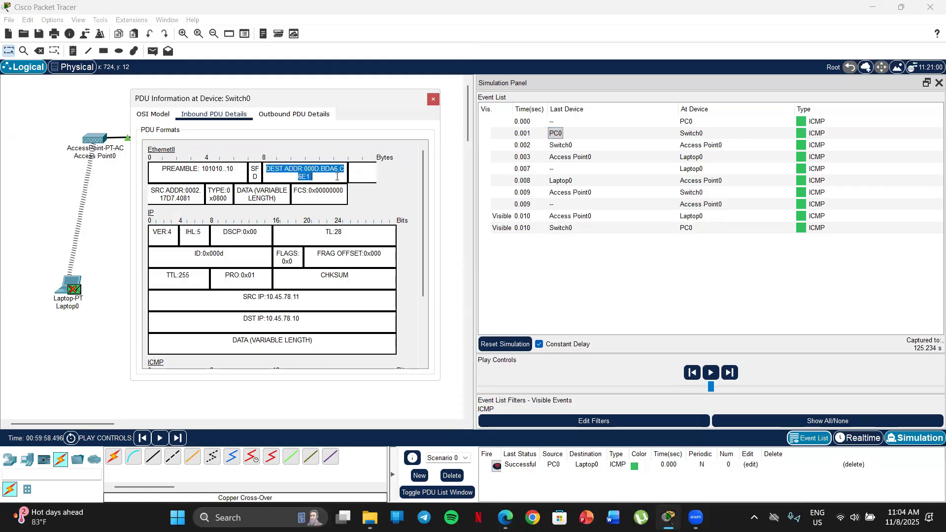
left_click_drag(151, 191, 195, 199)
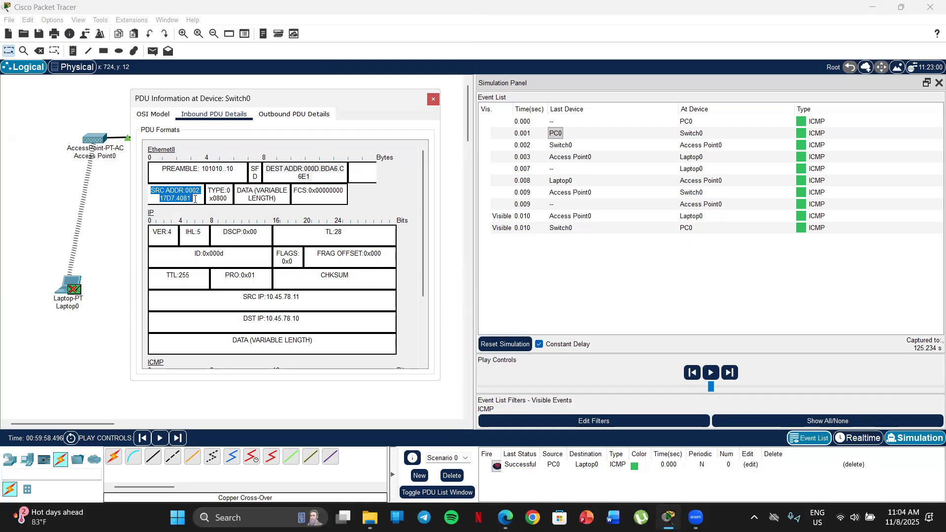
left_click(196, 199)
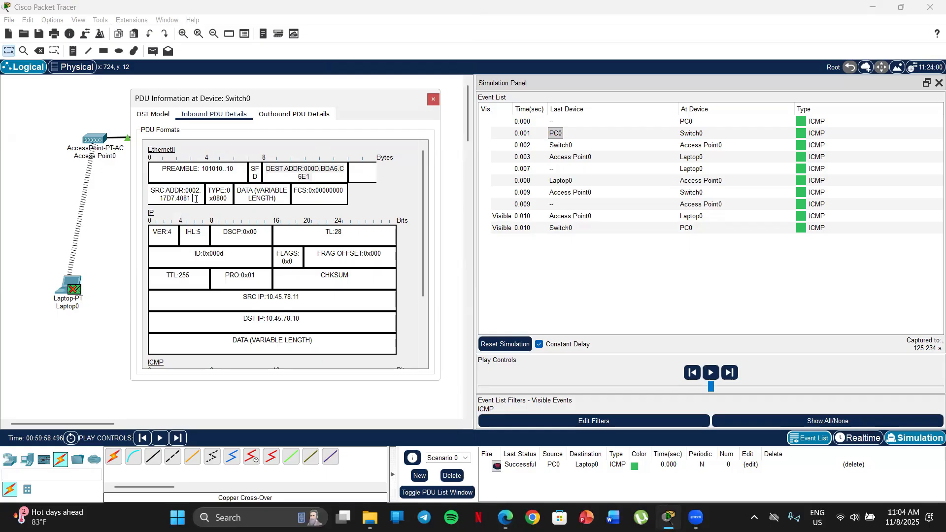
Copy the whole DEST ADDR field from the inbound EthernetII header
left_click(328, 177)
left_click_drag(317, 176, 267, 165)
right_click(279, 166)
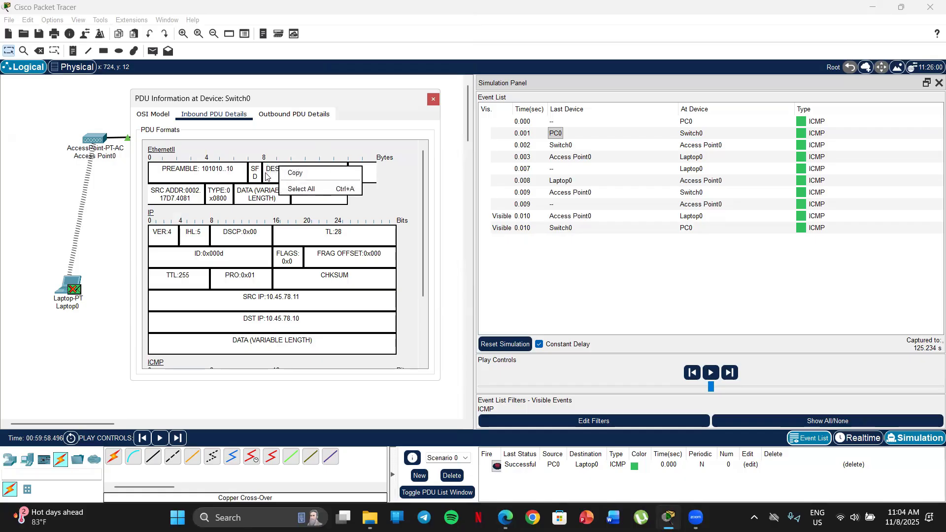
left_click(273, 177)
left_click_drag(317, 178, 259, 164)
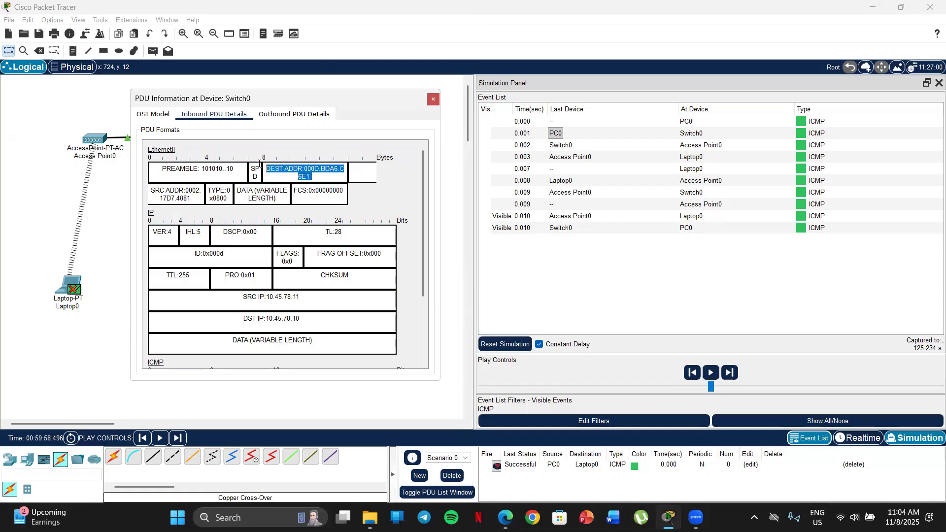
right_click(282, 168)
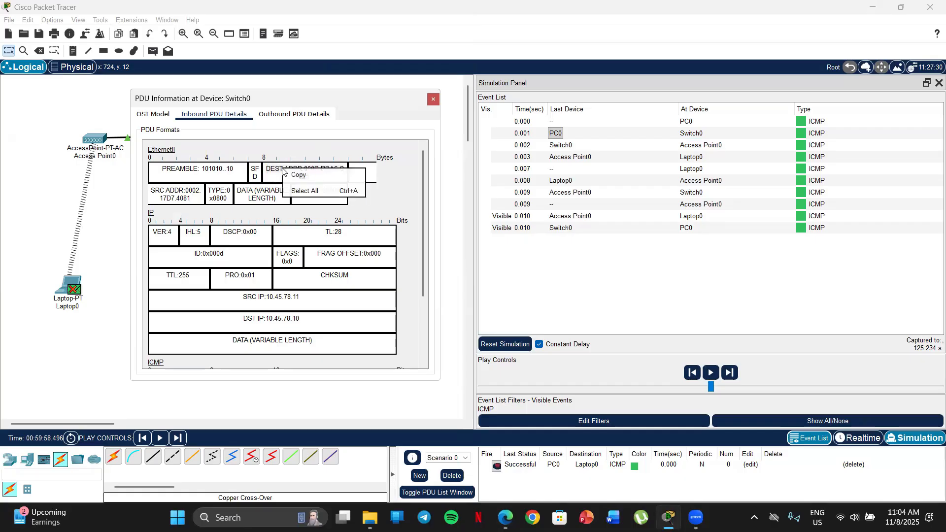
left_click(306, 192)
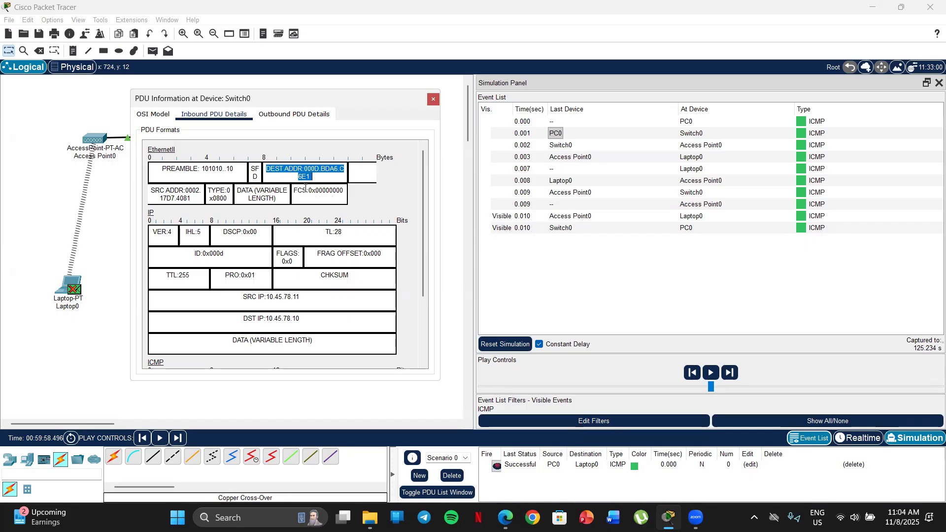
right_click(302, 169)
left_click(319, 173)
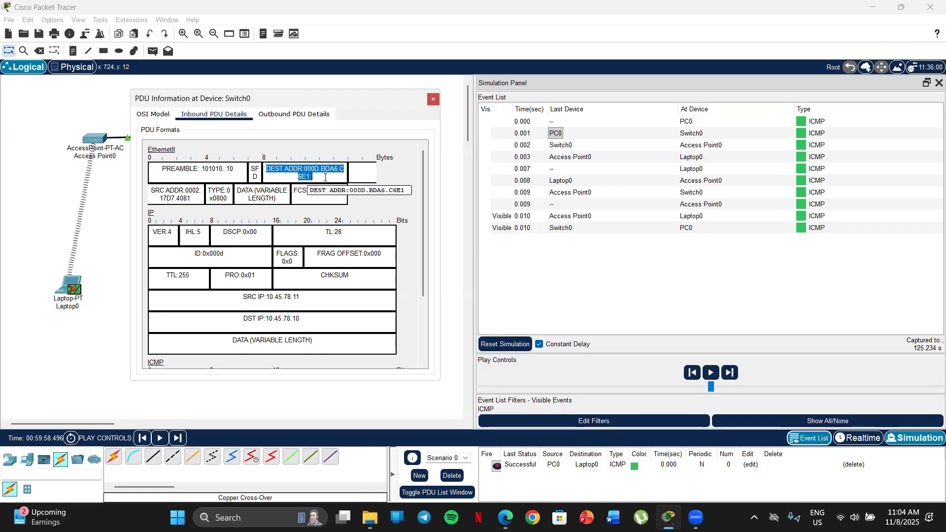
Select the full SRC ADDR field of the inbound EthernetII header and highlight the destination address again to point out both answers
left_click(325, 178)
left_click_drag(192, 198, 148, 189)
left_click(168, 195)
right_click(169, 196)
left_click(188, 216)
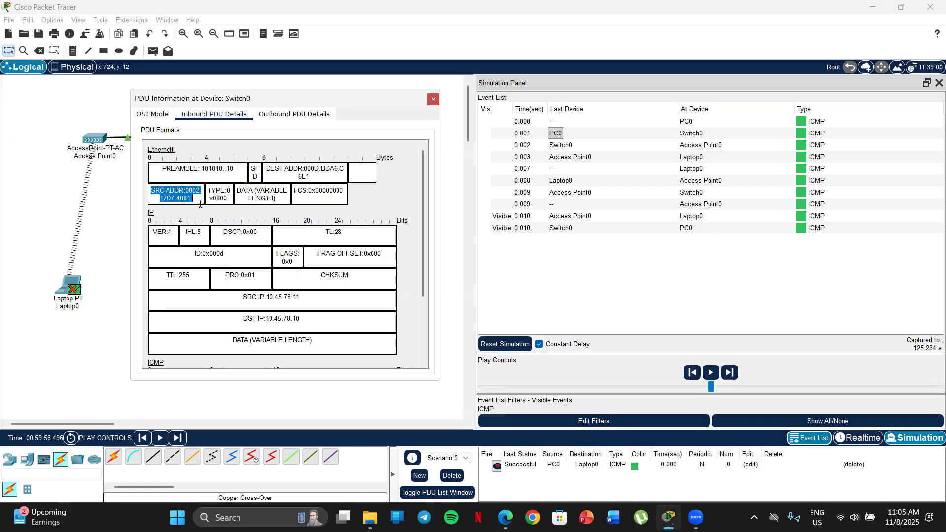
left_click(200, 202)
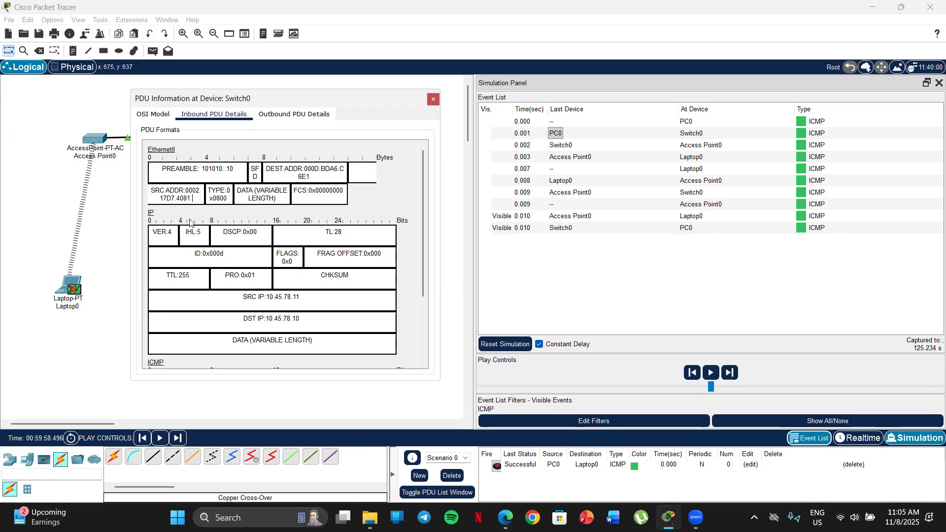
left_click_drag(192, 199, 147, 190)
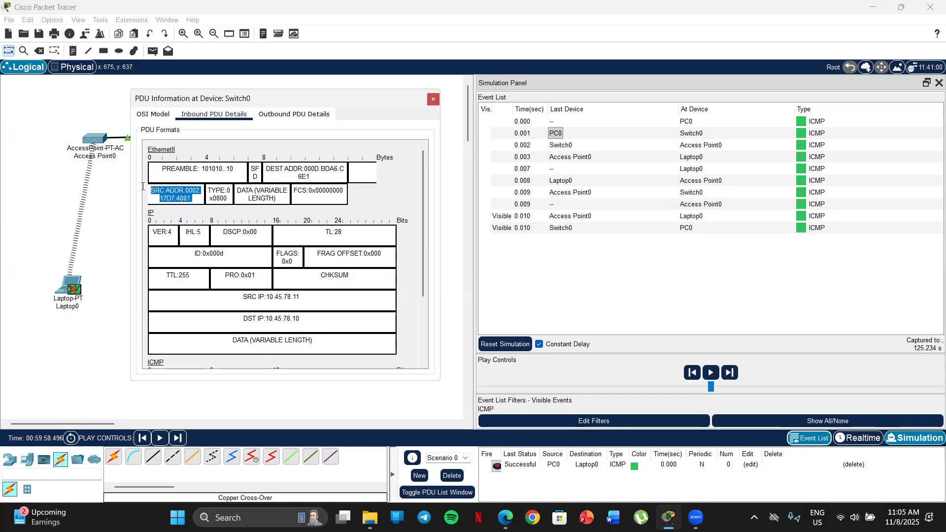
left_click(309, 176)
left_click_drag(309, 176, 262, 168)
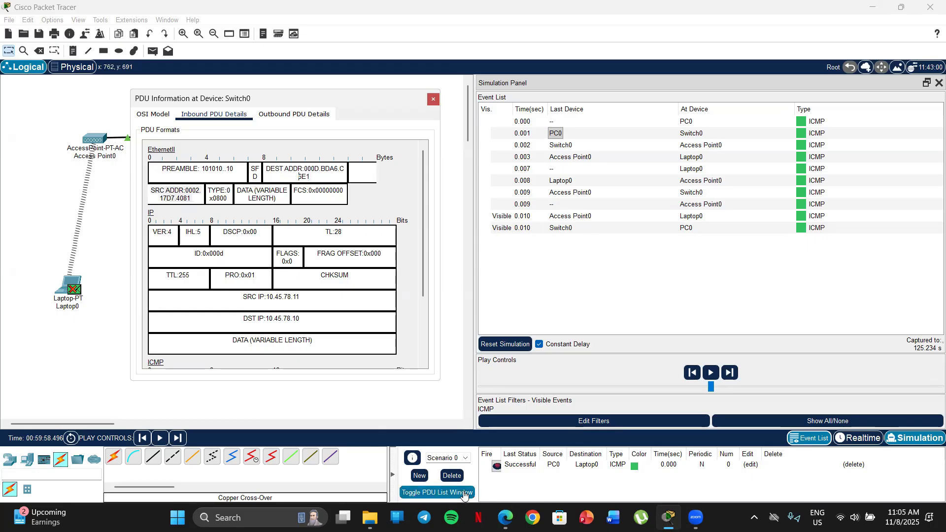
Review the MAC address blanks of item f and instruction g in the lab sheet, and return to the PDU information window
left_click(505, 518)
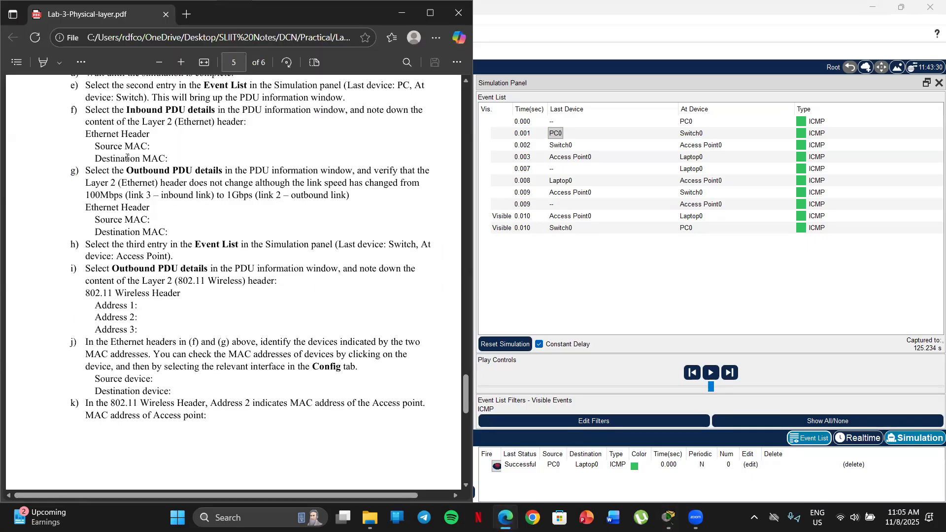
left_click_drag(169, 160, 58, 156)
left_click(58, 156)
scroll(34, 170, "down", 3)
scroll(31, 162, "up", 2)
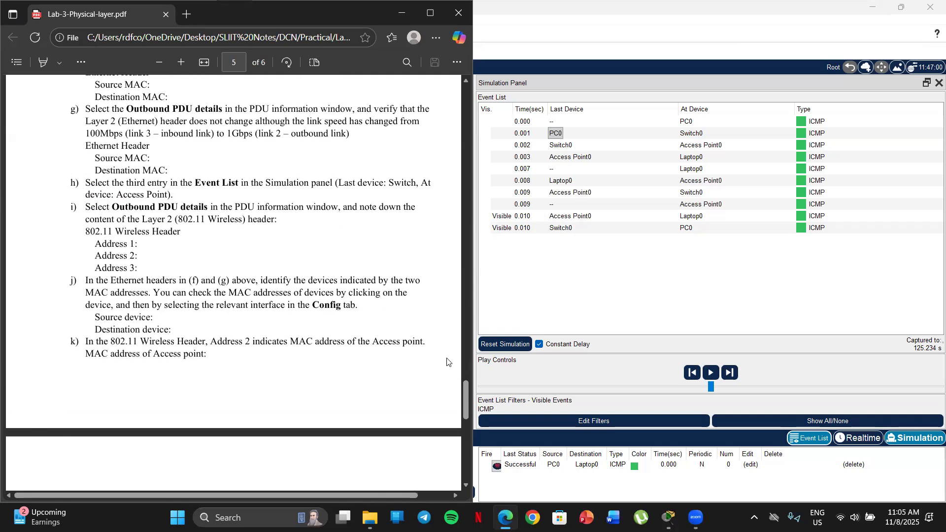
scroll(464, 402, "down", 1)
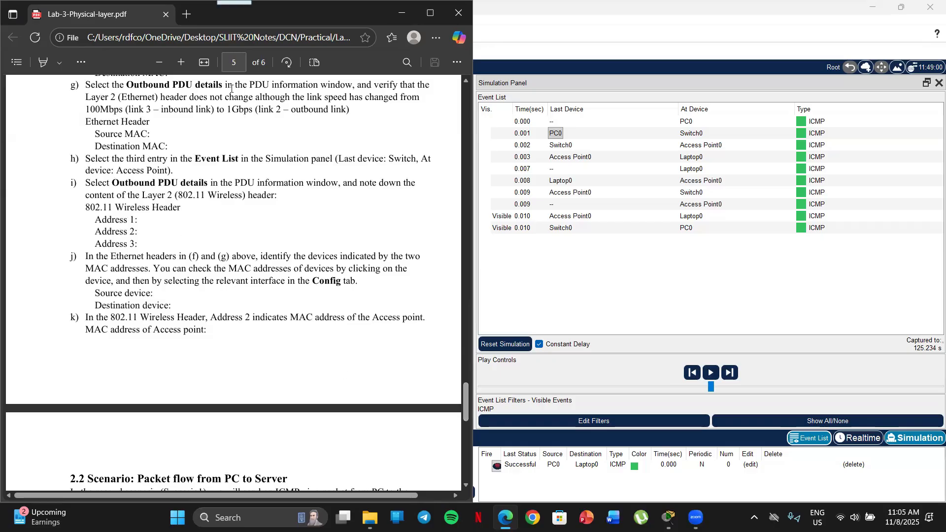
left_click(402, 13)
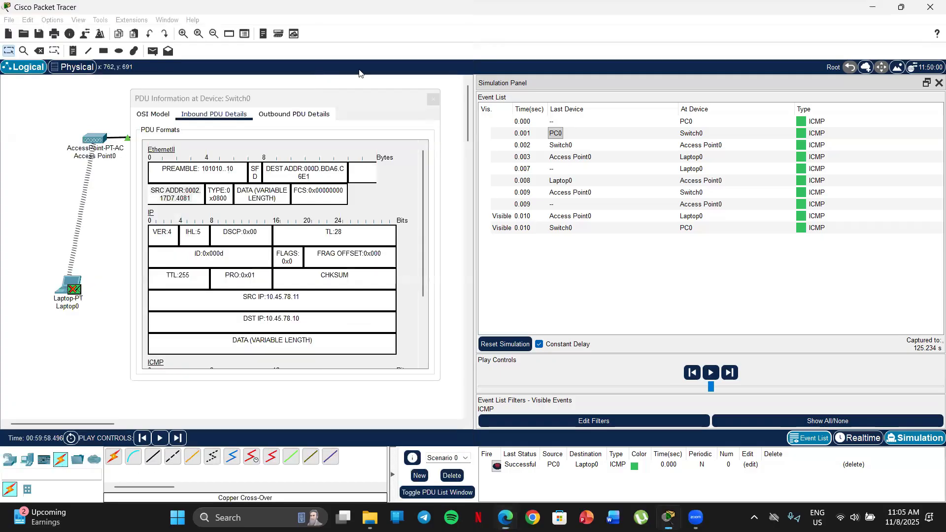
Check lab sheet item g and compare the outbound and inbound PDU details at Switch0
left_click(312, 116)
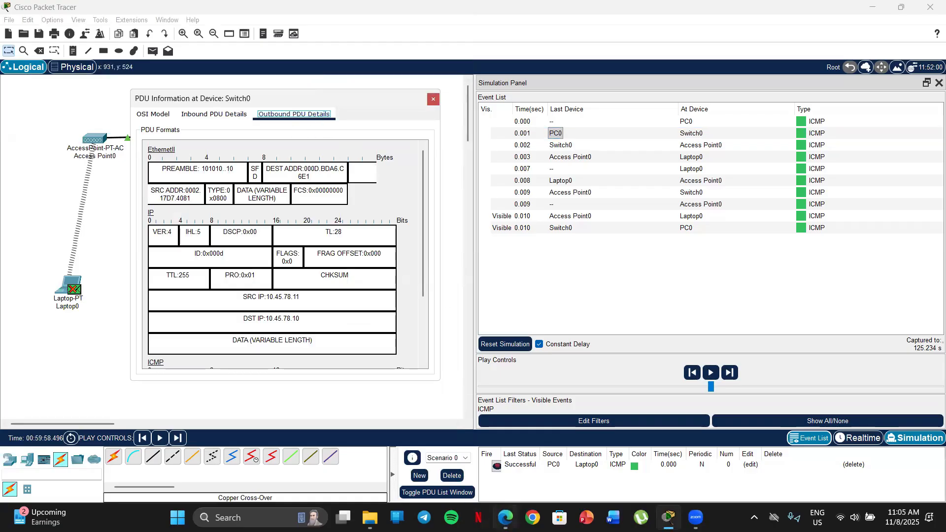
left_click(505, 517)
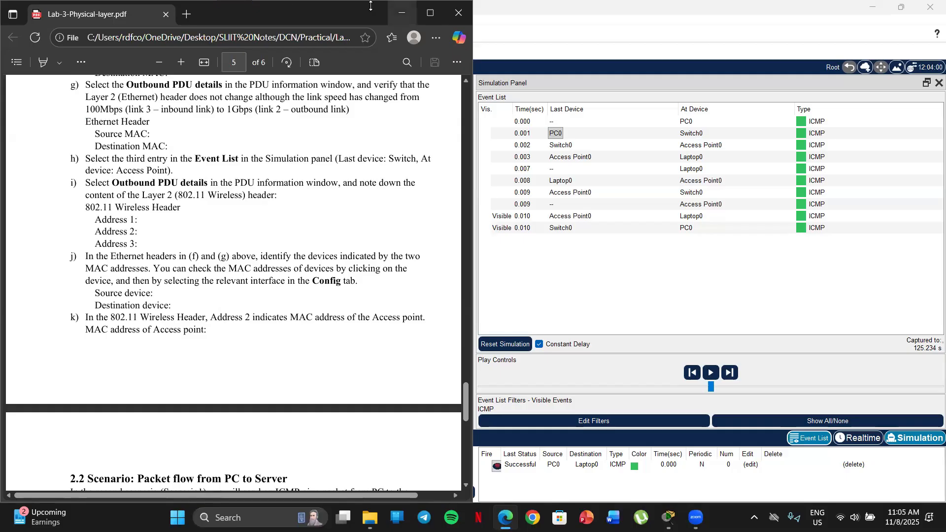
left_click(402, 13)
left_click(220, 116)
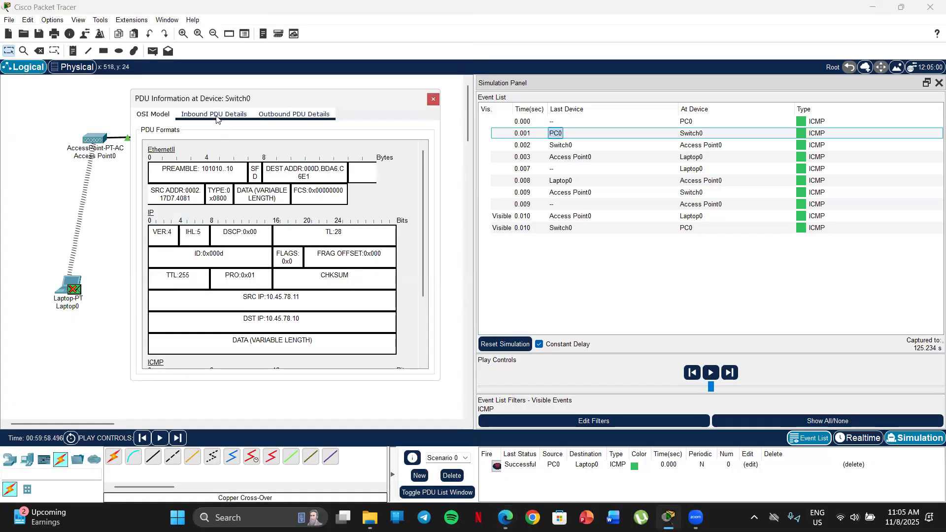
left_click(219, 115)
left_click(276, 117)
left_click(219, 117)
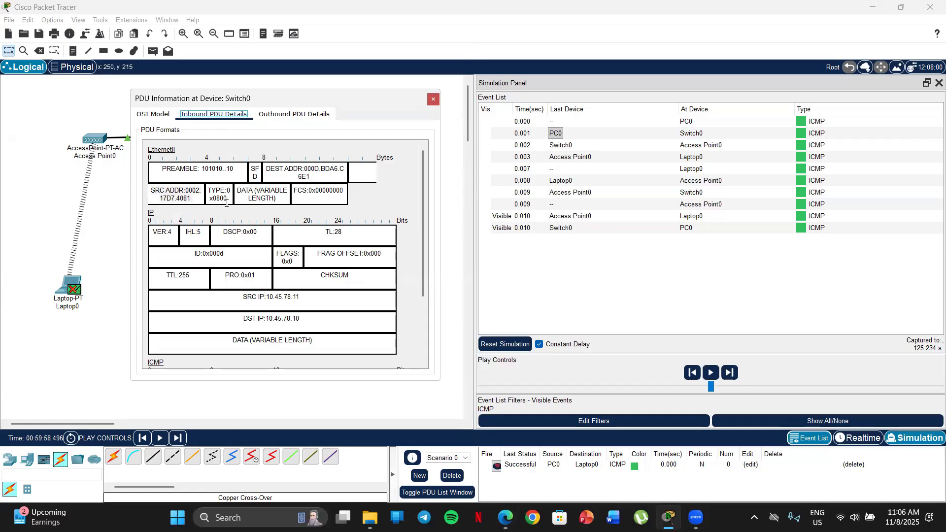
Highlight the DEST ADDR field in both the inbound and outbound EthernetII headers at Switch0 to compare them
left_click_drag(311, 179, 258, 168)
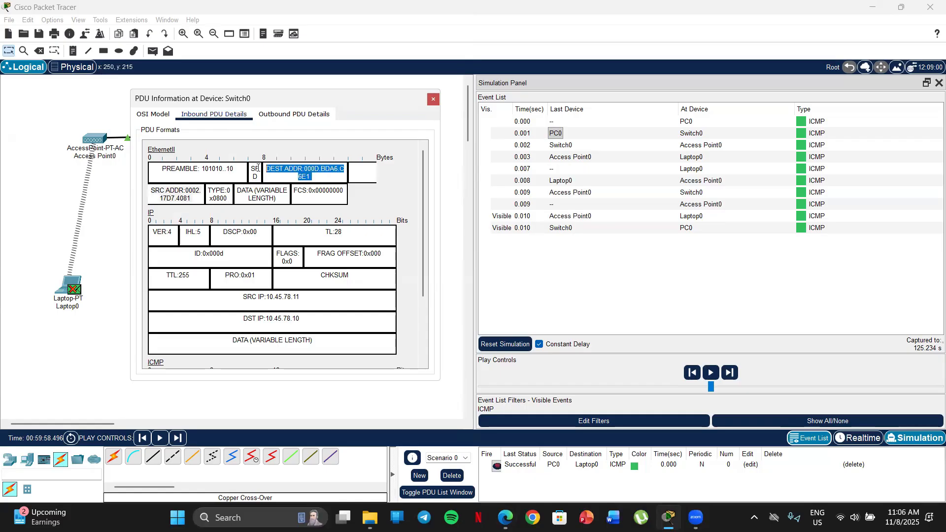
left_click(294, 114)
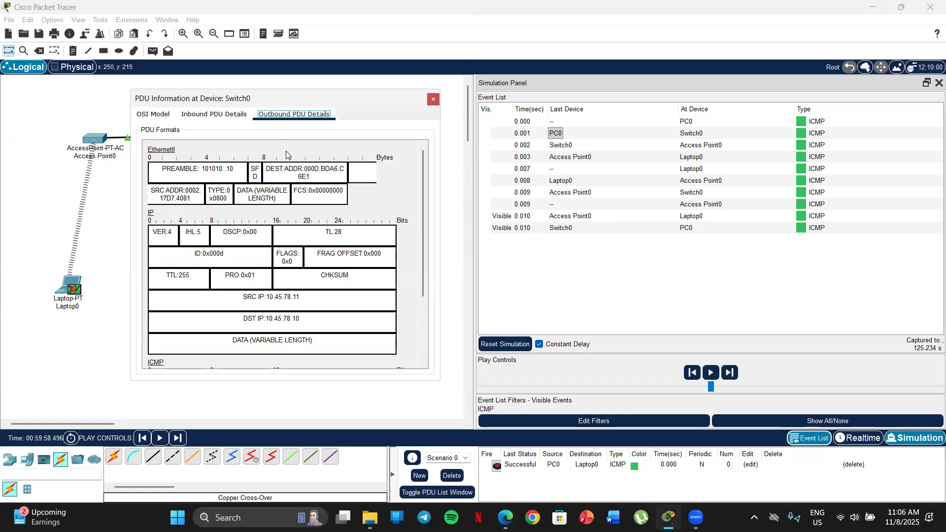
left_click(325, 177)
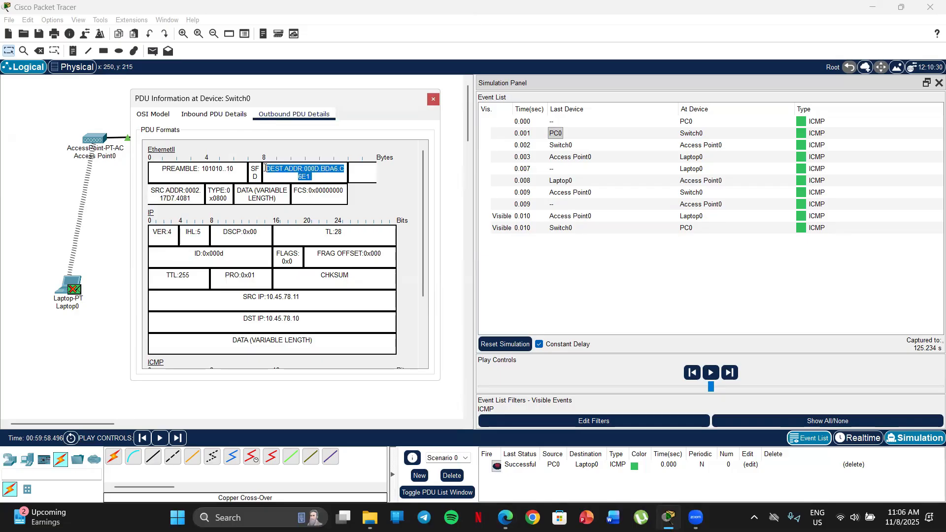
left_click(217, 114)
left_click(279, 115)
left_click(230, 114)
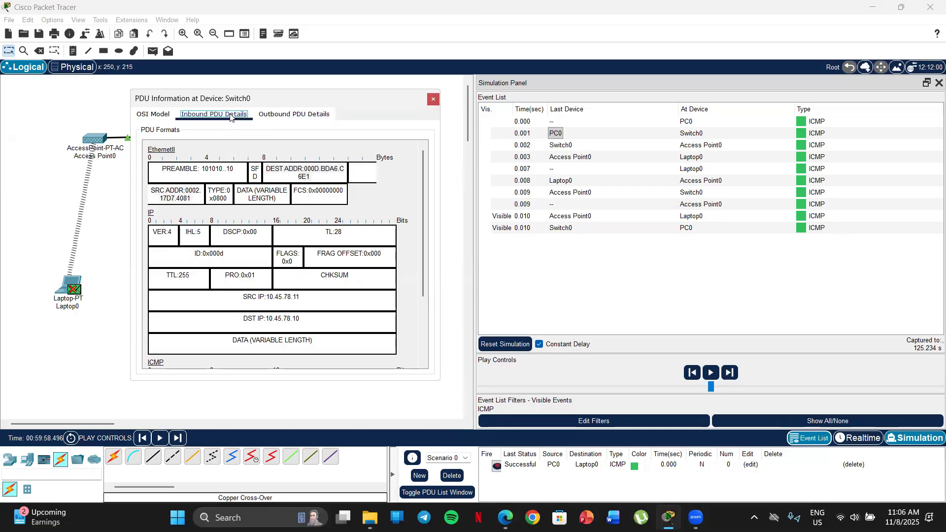
left_click(286, 117)
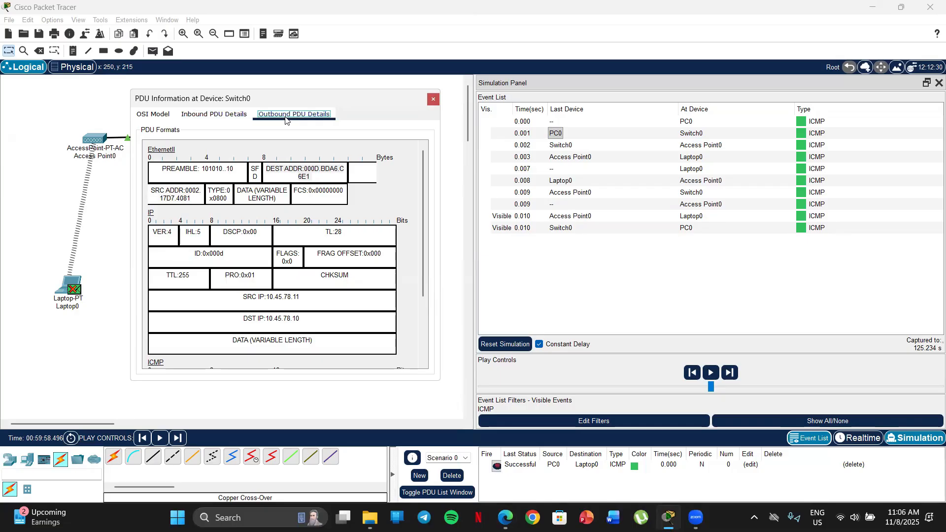
left_click(220, 117)
left_click_drag(316, 179, 256, 168)
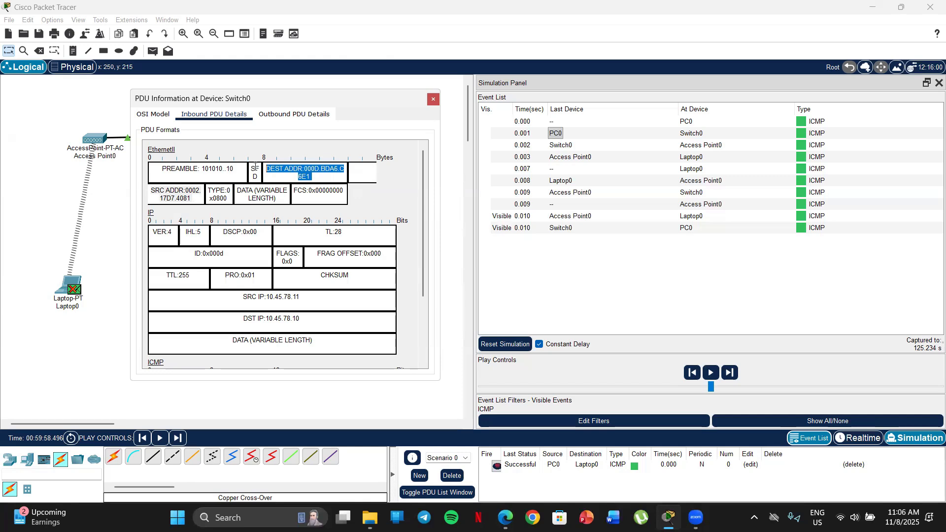
left_click(277, 117)
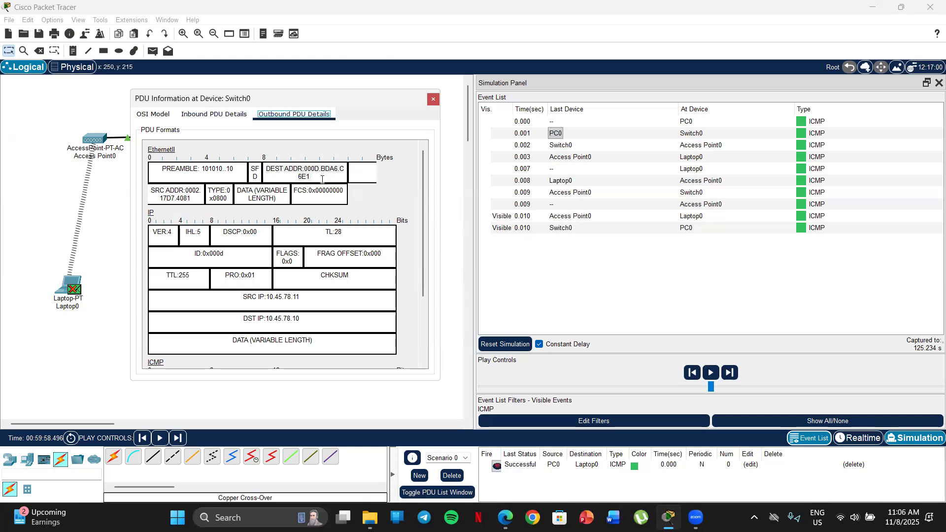
left_click_drag(319, 178, 260, 166)
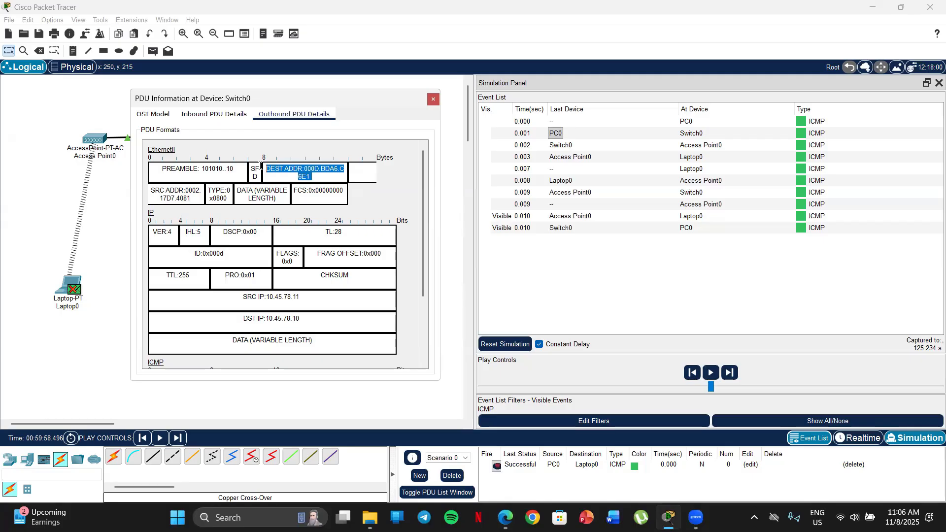
Highlight the SRC ADDR field in both the inbound and outbound EthernetII headers at Switch0 to compare them
left_click(213, 117)
left_click_drag(193, 198, 143, 196)
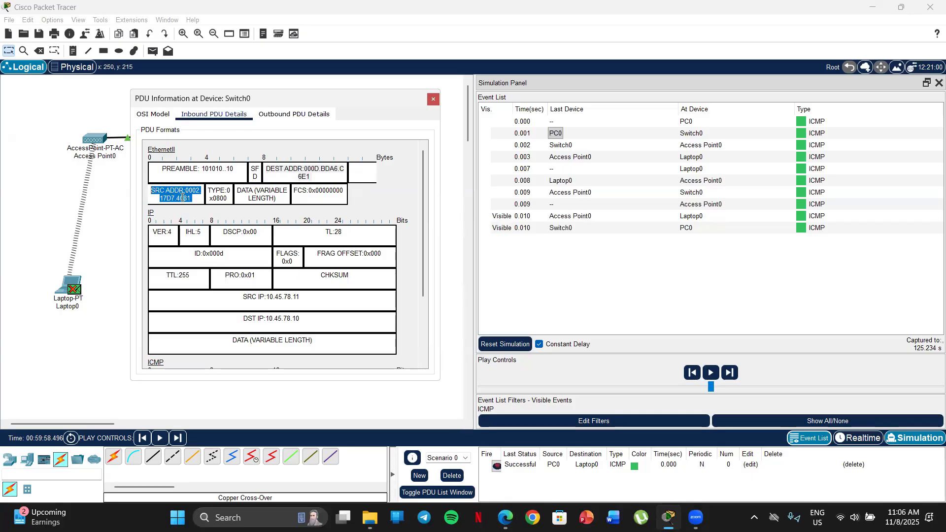
left_click(303, 118)
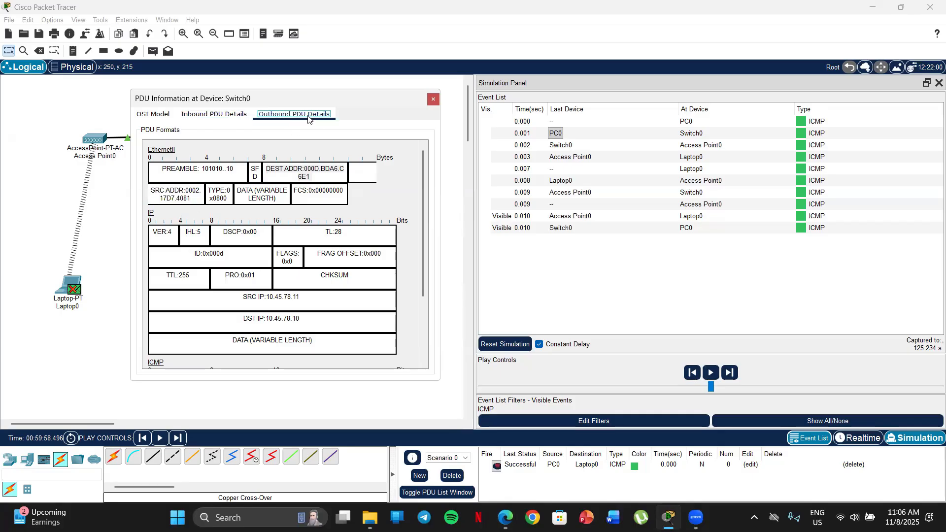
left_click(206, 117)
left_click(278, 118)
left_click_drag(195, 198, 148, 189)
left_click(231, 115)
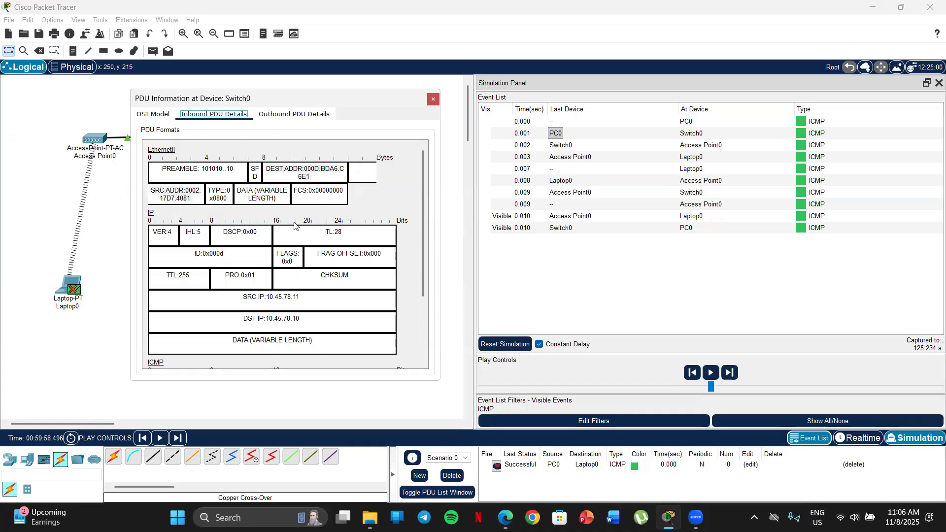
Reread lab sheet item g and point out the destination and source MAC addresses in Switch0's outbound EthernetII header
left_click(505, 517)
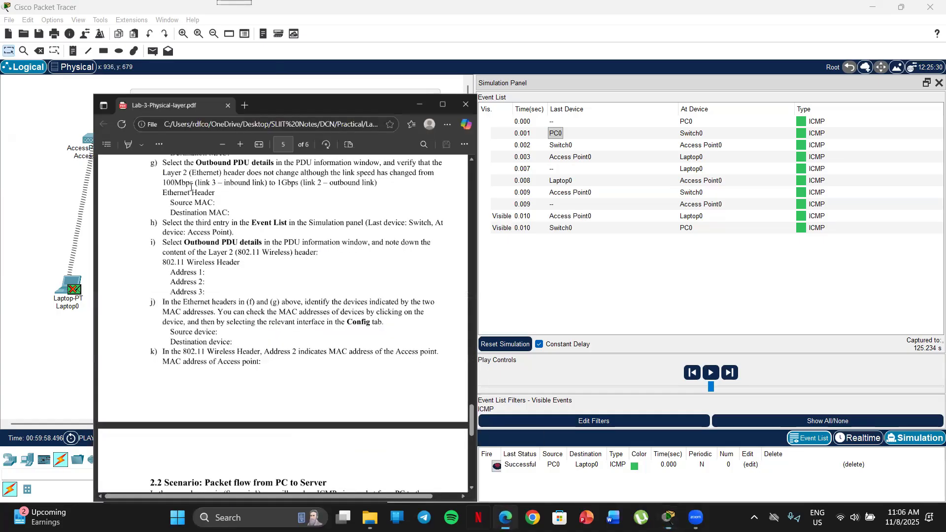
key("super+Left")
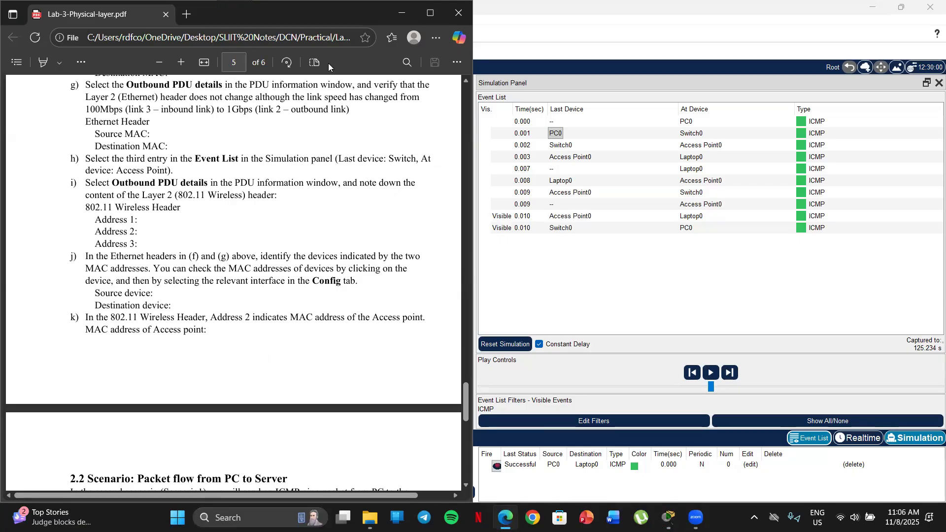
key("alt+Tab")
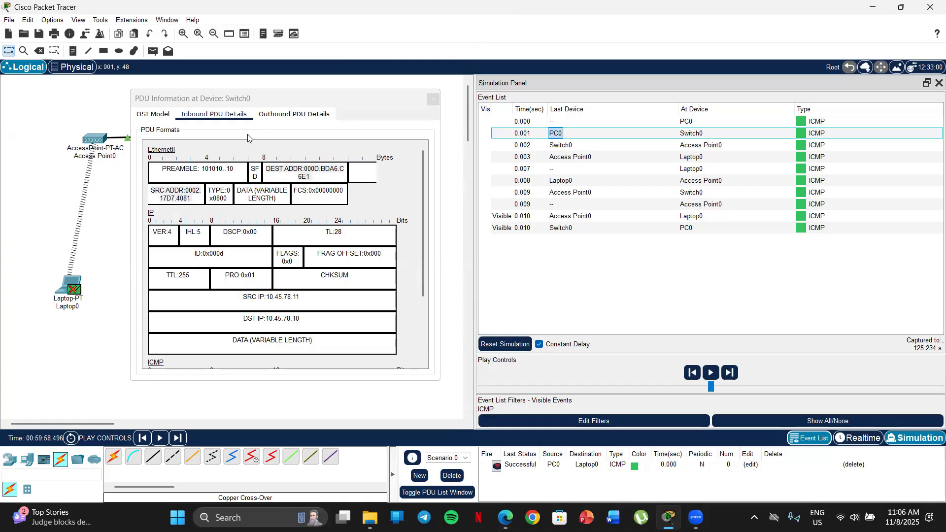
left_click(295, 114)
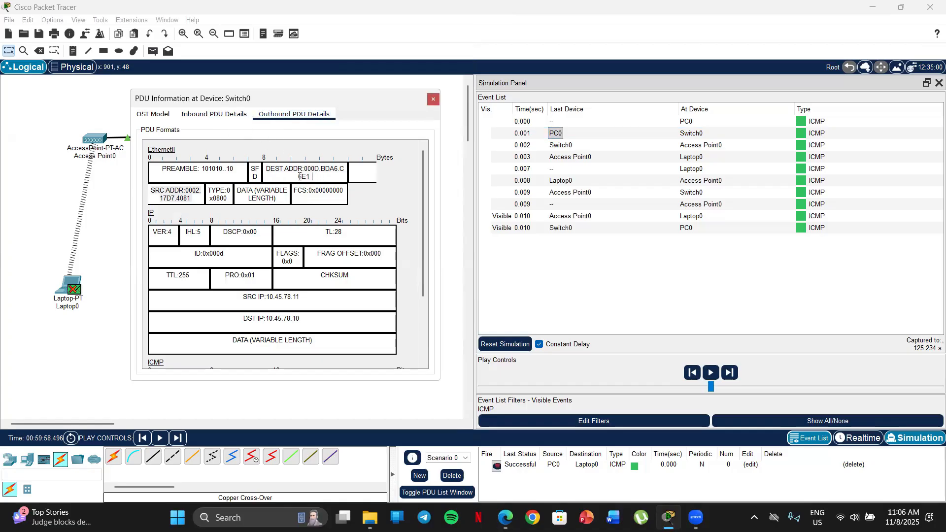
right_click(284, 167)
left_click(304, 188)
right_click(297, 176)
left_click(285, 178)
left_click_drag(197, 202, 154, 188)
left_click(153, 196)
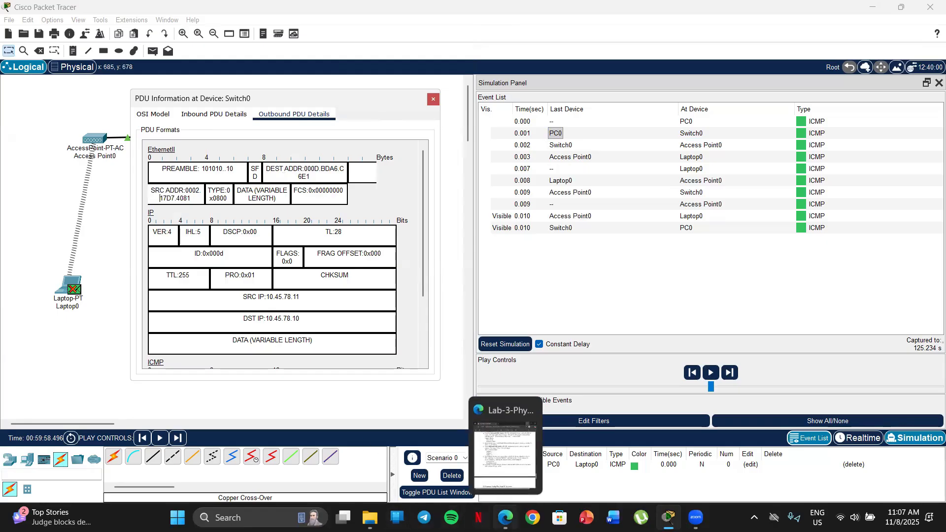
Close the Switch0 PDU information window and bring up item h in the lab sheet
left_click(505, 518)
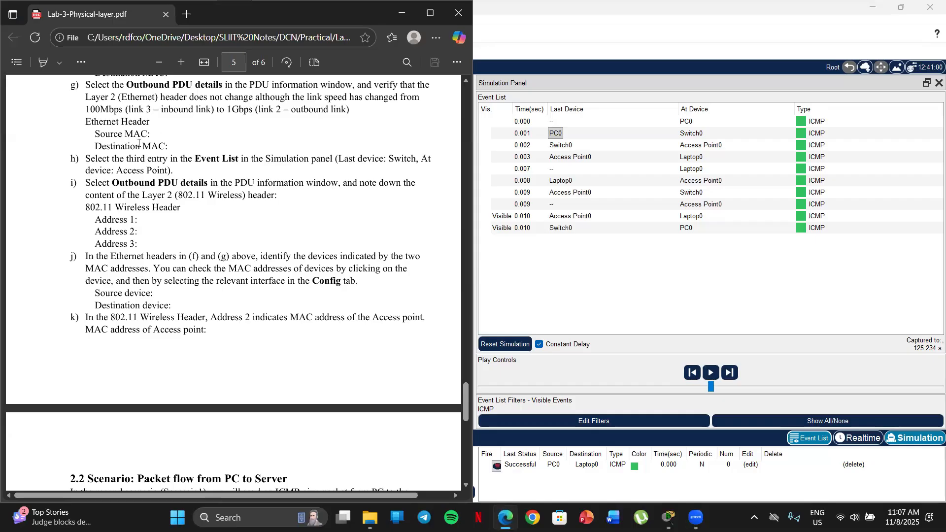
scroll(187, 138, "down", 1)
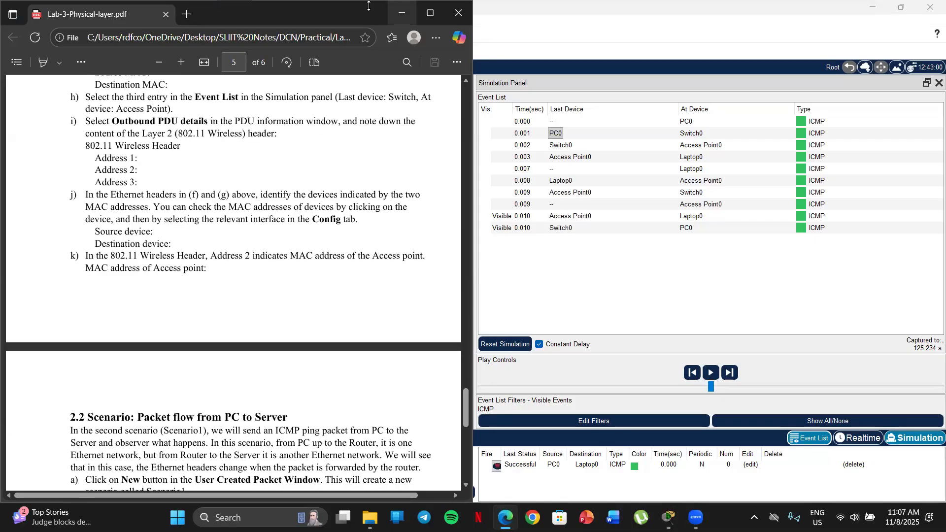
left_click(402, 13)
left_click(433, 100)
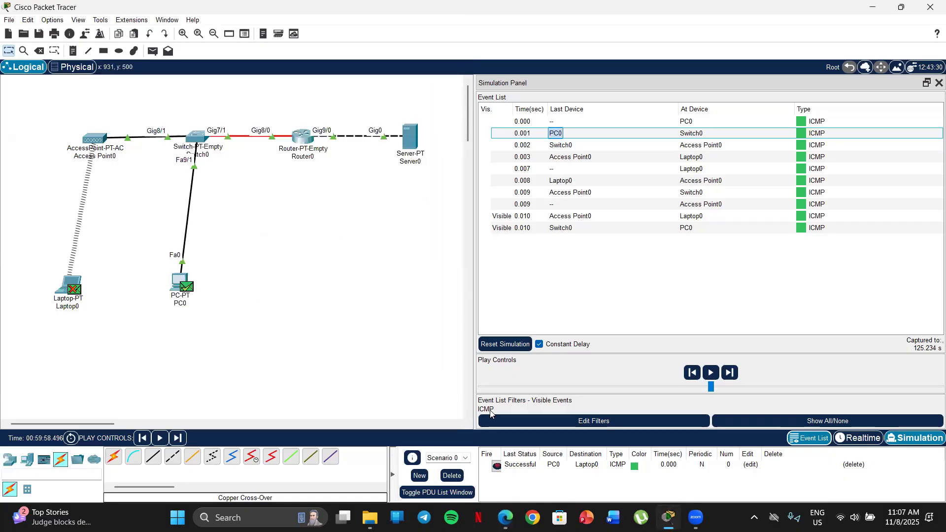
left_click(505, 518)
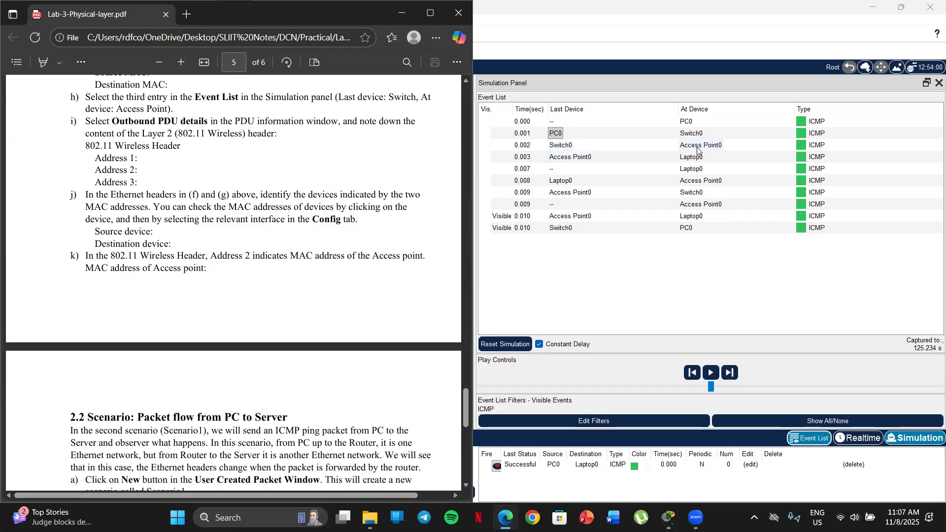
Open the PDU information of the third event, Switch0 to Access Point0, and show its outbound PDU details as item i asks
left_click(563, 147)
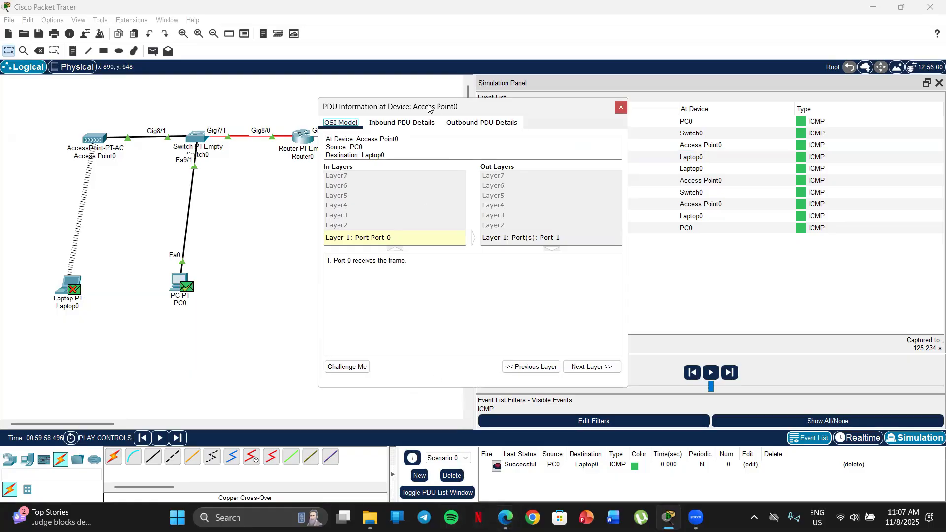
left_click_drag(429, 108, 224, 95)
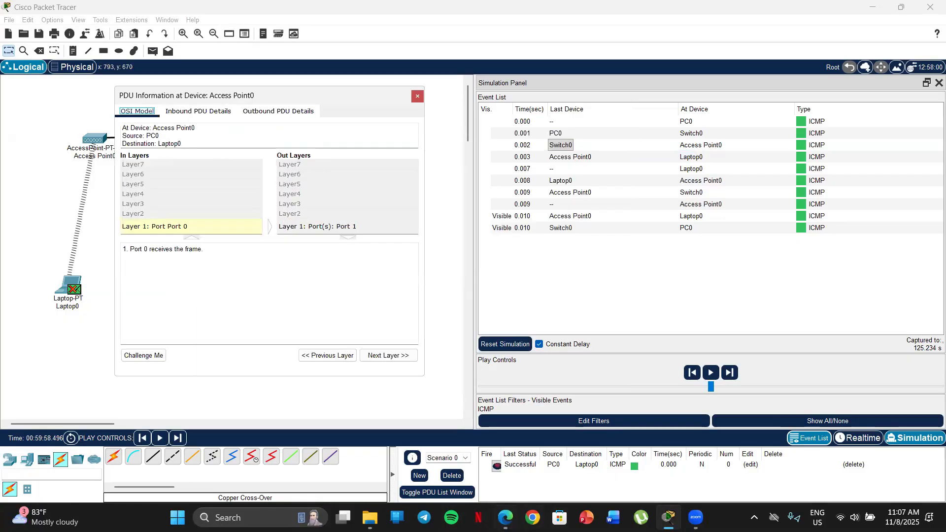
left_click(505, 517)
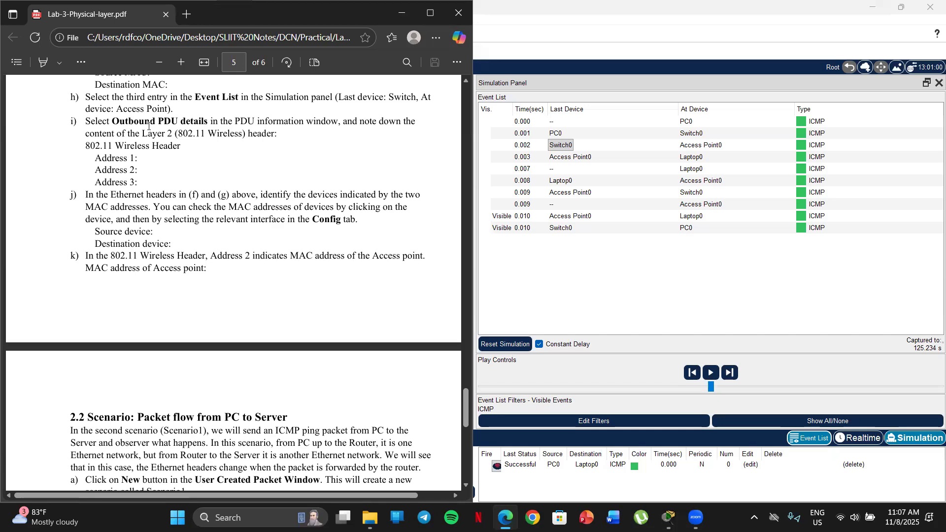
left_click(402, 13)
left_click(275, 112)
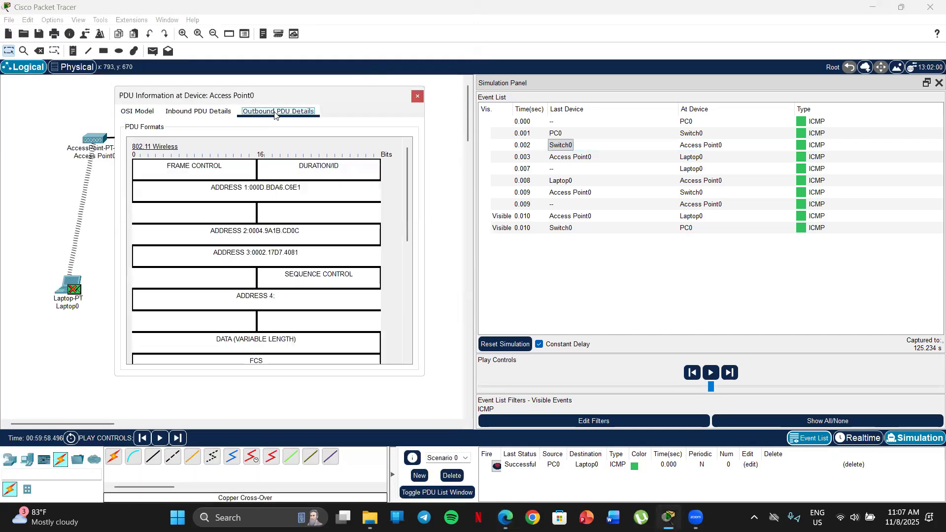
Match the Address 1, 2 and 3 blanks of item i with the outbound 802.11 Wireless header, highlighting each address field
left_click(505, 518)
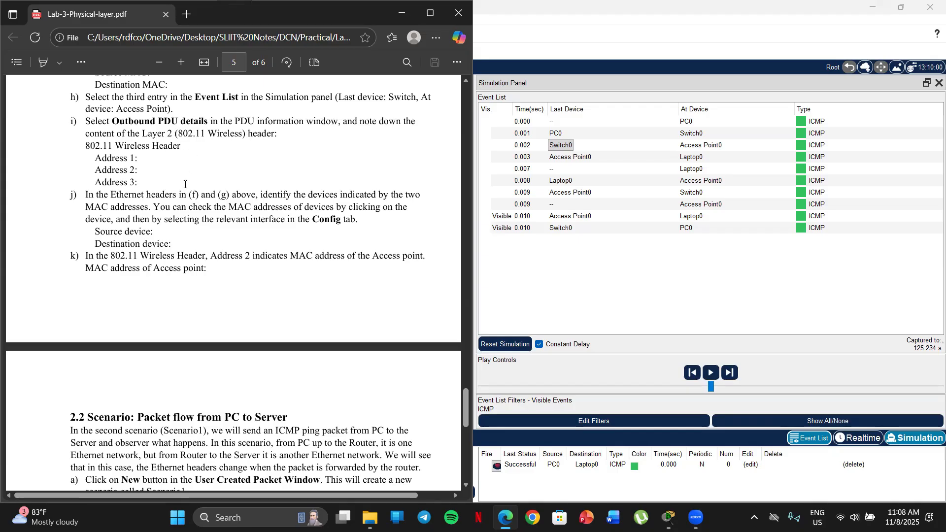
left_click_drag(95, 158, 138, 185)
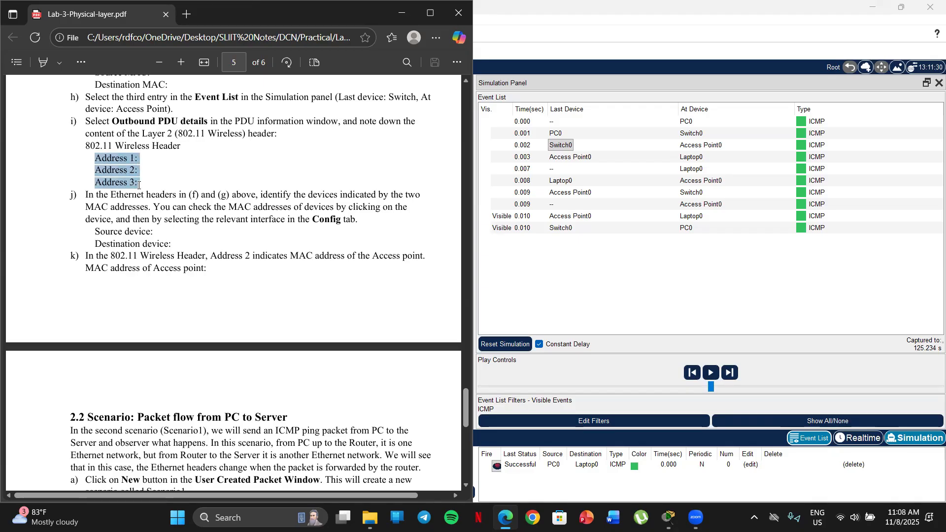
left_click(73, 172)
key("alt+Tab")
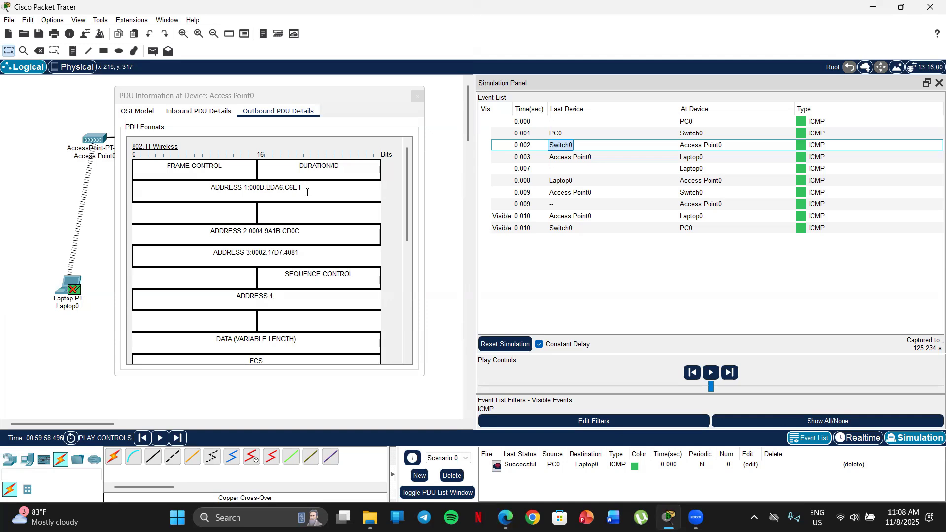
left_click_drag(309, 187, 184, 188)
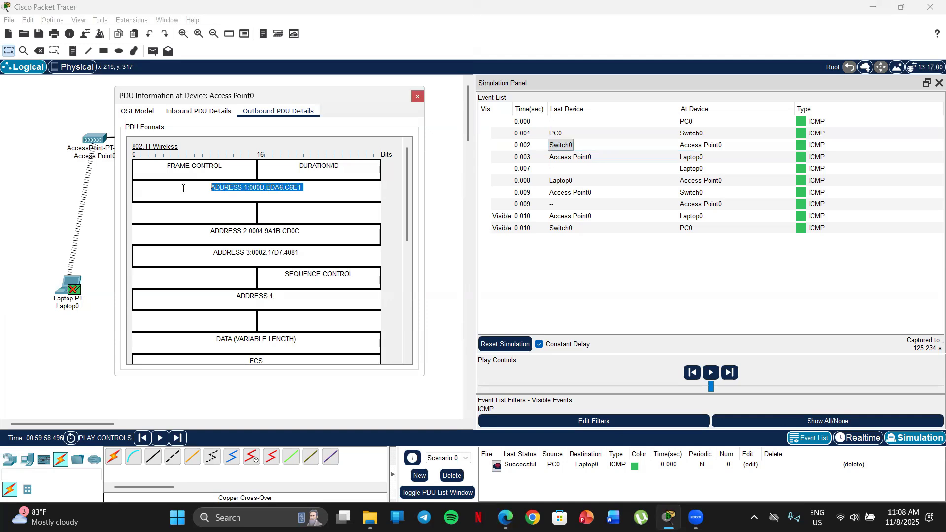
left_click_drag(306, 232, 197, 231)
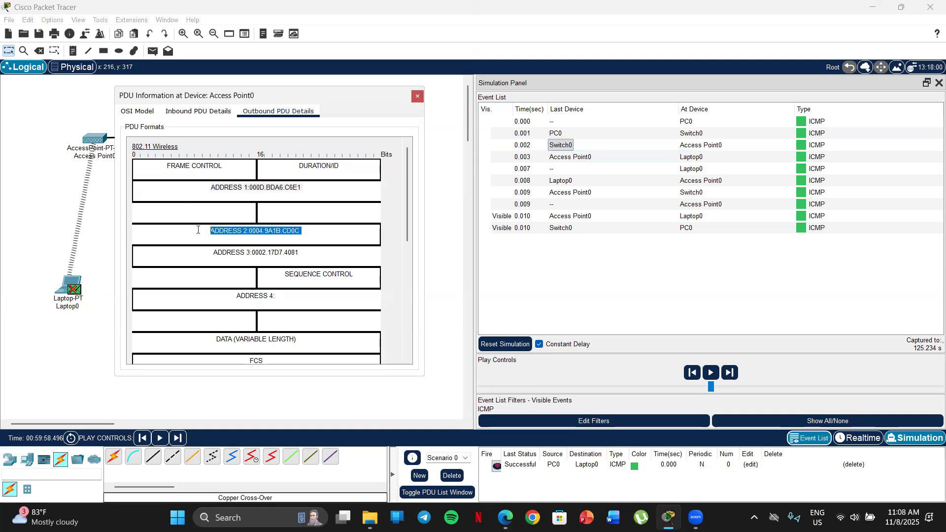
left_click_drag(301, 252, 209, 252)
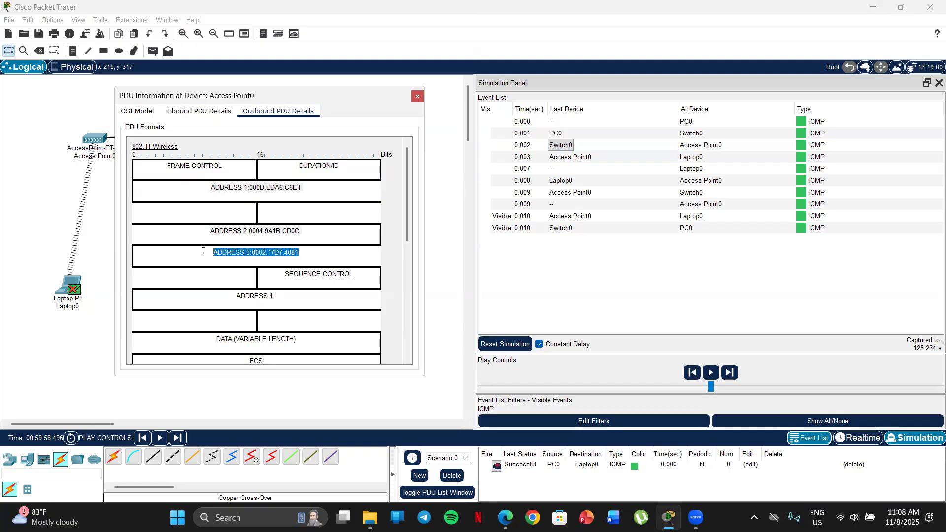
left_click(185, 198)
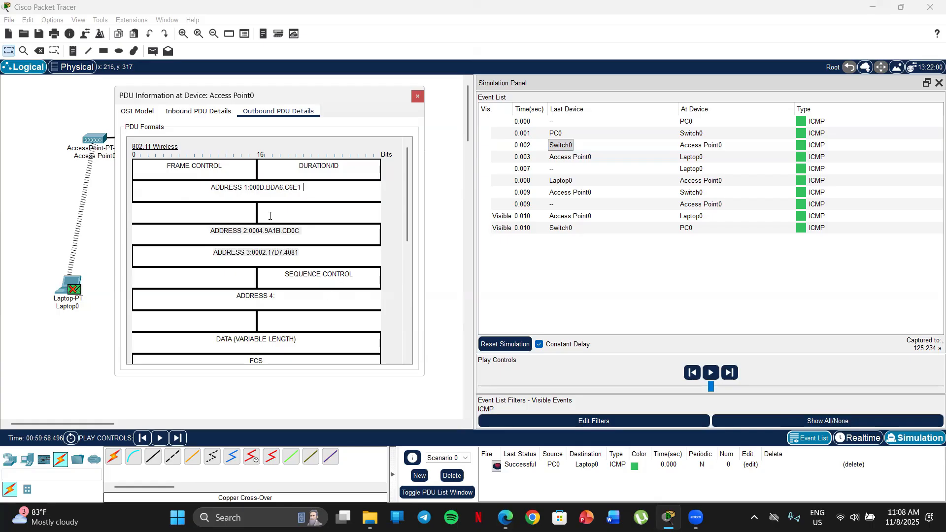
Highlight Address 1, Address 2 and Address 3 in turn in Access Point0's outbound 802.11 Wireless header
left_click_drag(318, 184, 189, 186)
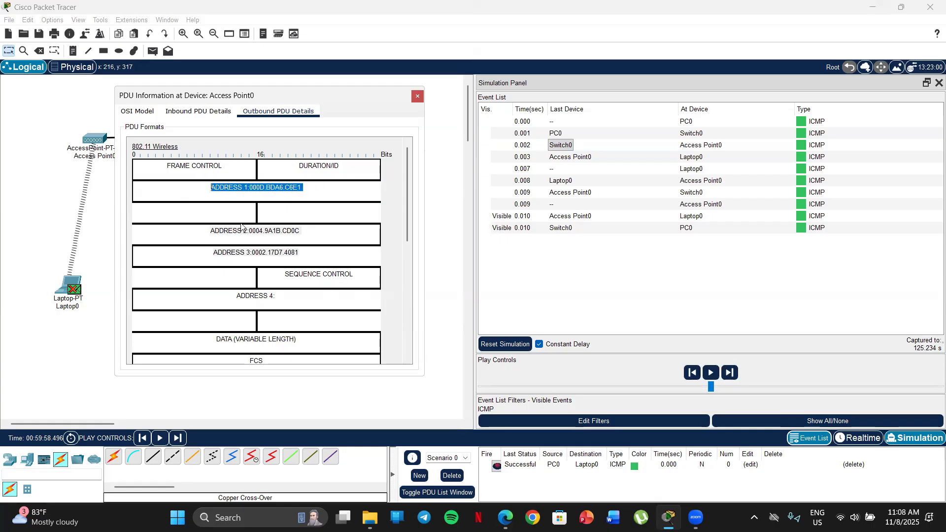
left_click_drag(304, 231, 198, 228)
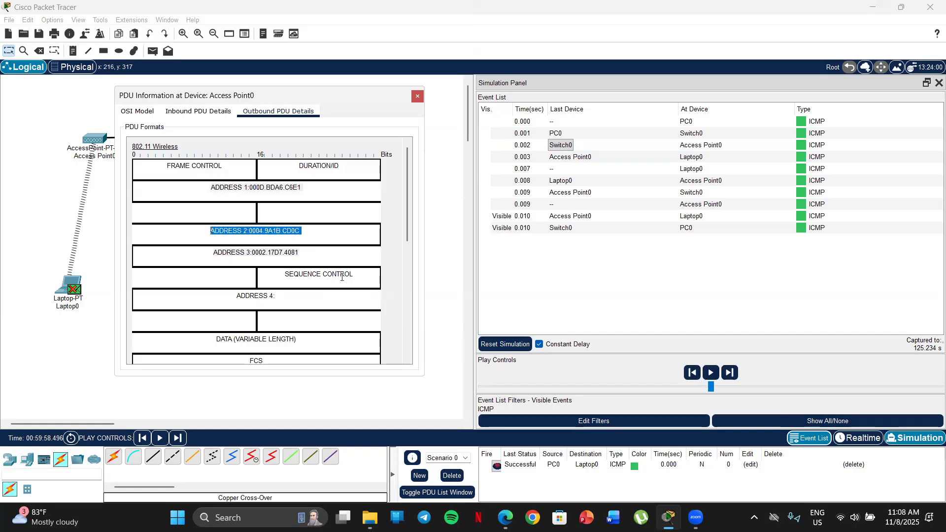
left_click_drag(309, 255, 192, 255)
left_click(183, 258)
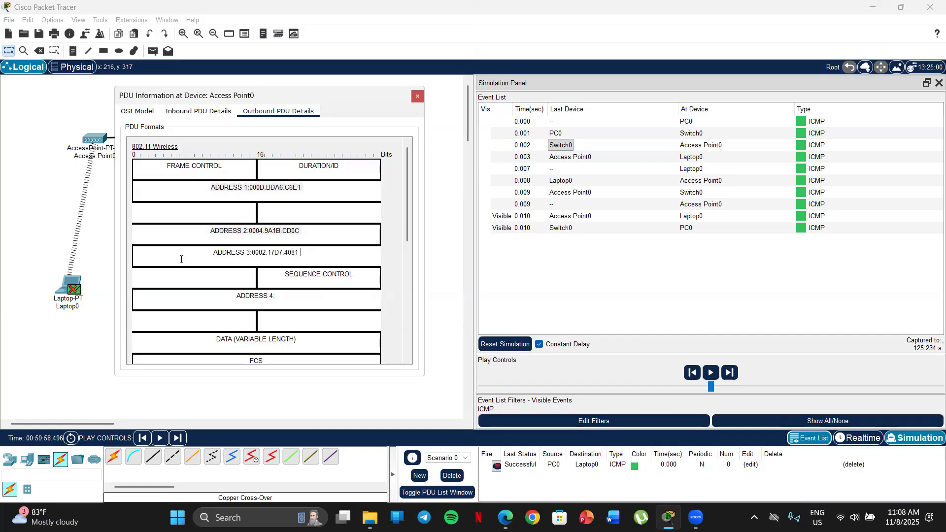
Bring up the lab sheet and read item j together with the Ethernet header blanks of items f and g
left_click(505, 517)
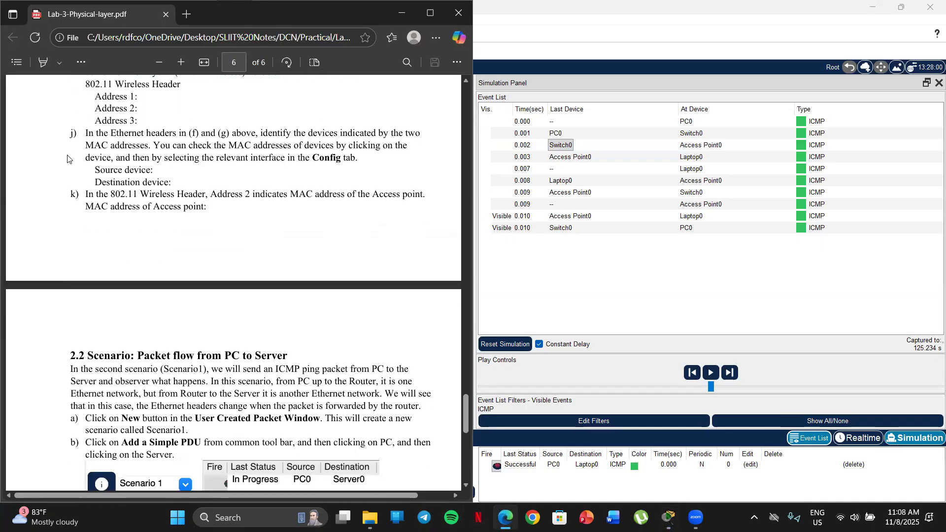
scroll(67, 158, "down", 2)
scroll(94, 152, "up", 2)
scroll(137, 149, "up", 3)
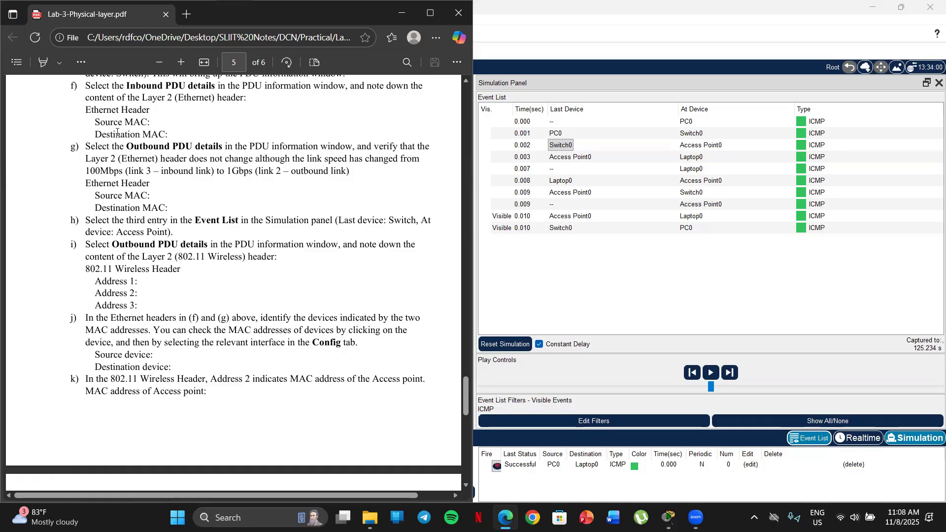
scroll(149, 134, "down", 2)
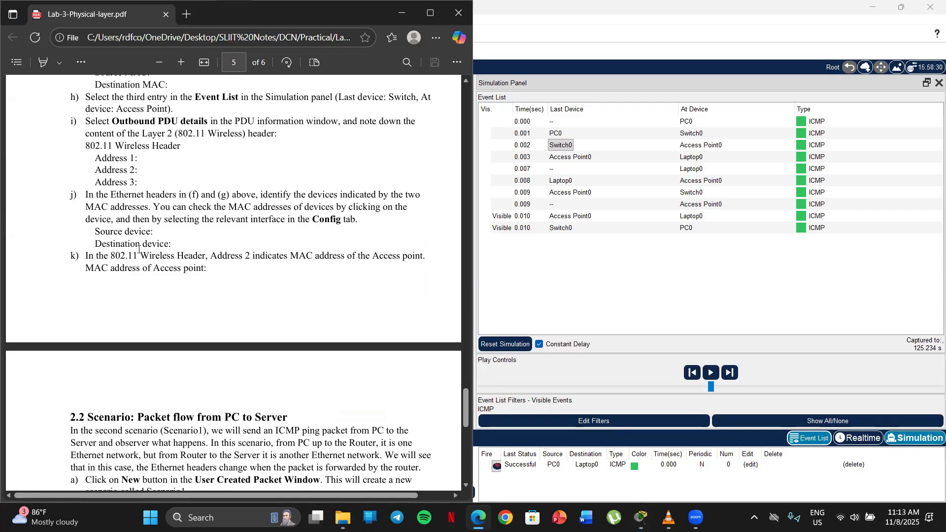
scroll(134, 239, "up", 3)
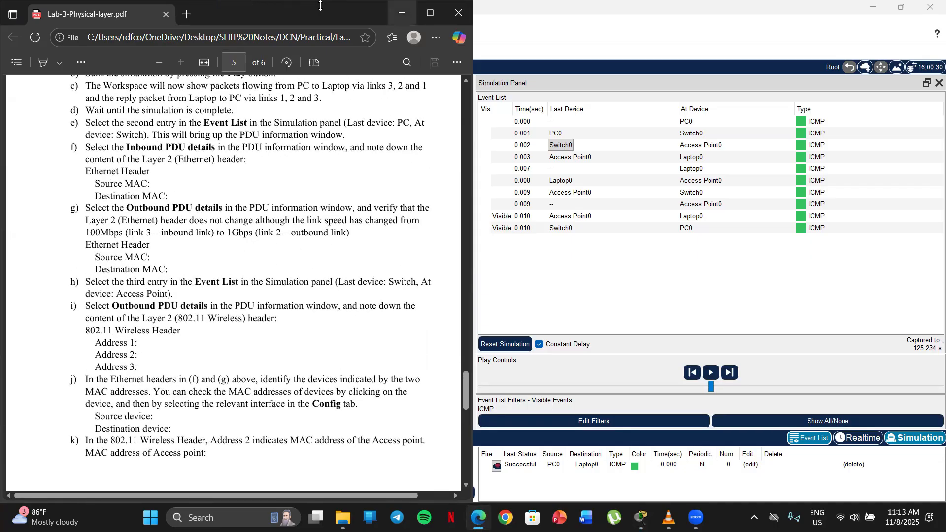
Show PC0's FastEthernet0 interface configuration and highlight its MAC address
left_click(402, 13)
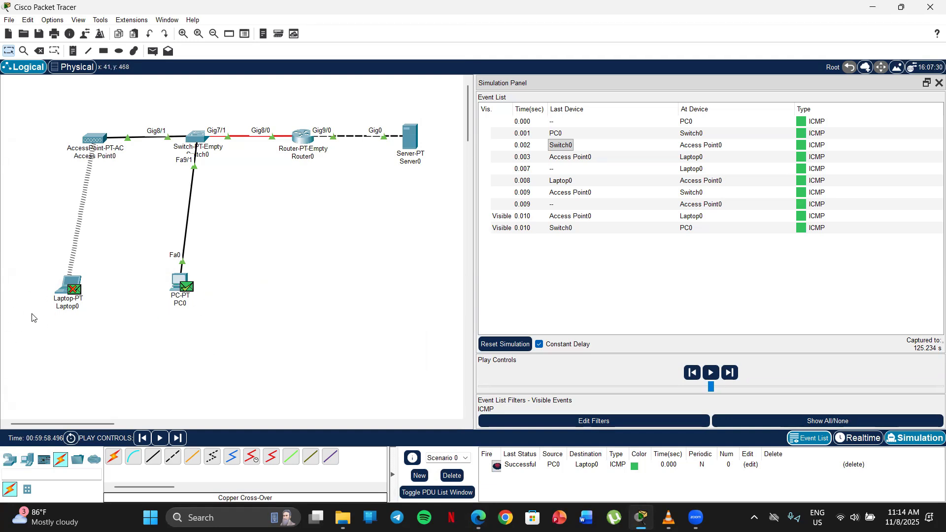
left_click(178, 282)
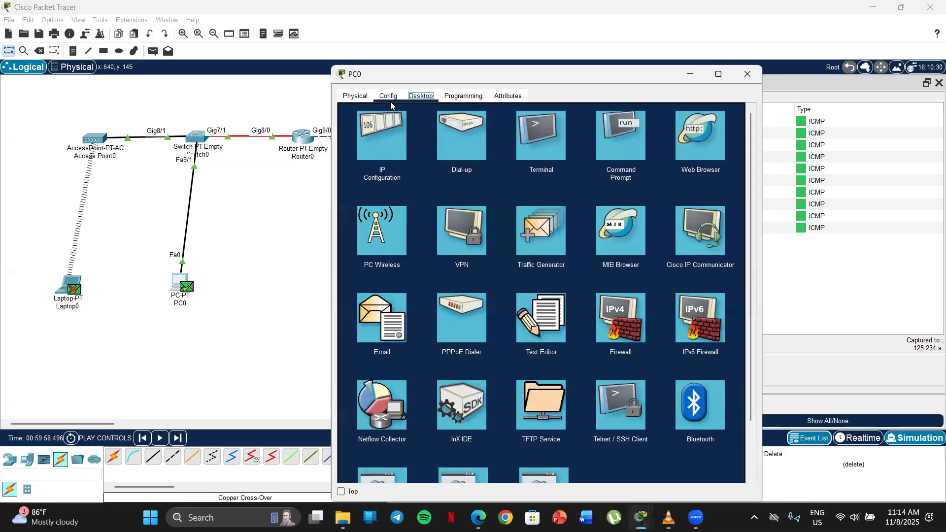
left_click(388, 97)
left_click_drag(508, 77, 538, 56)
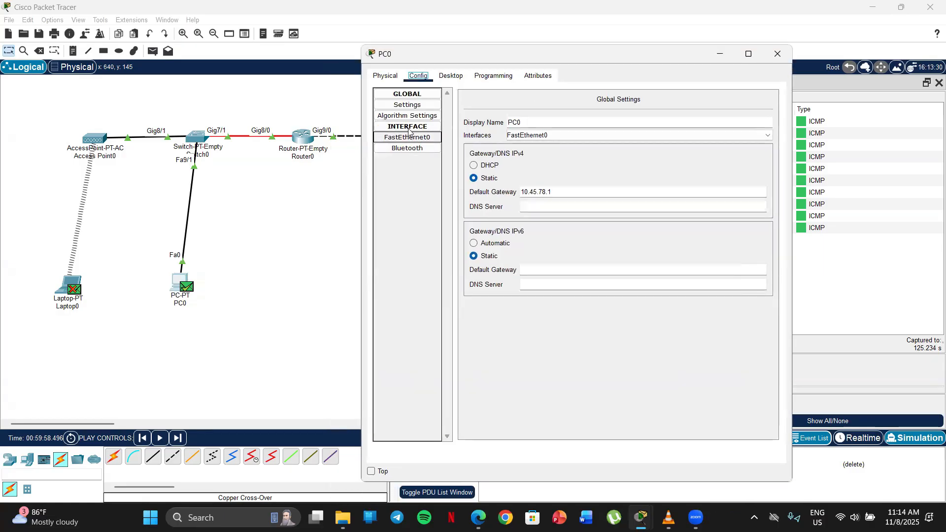
left_click(411, 137)
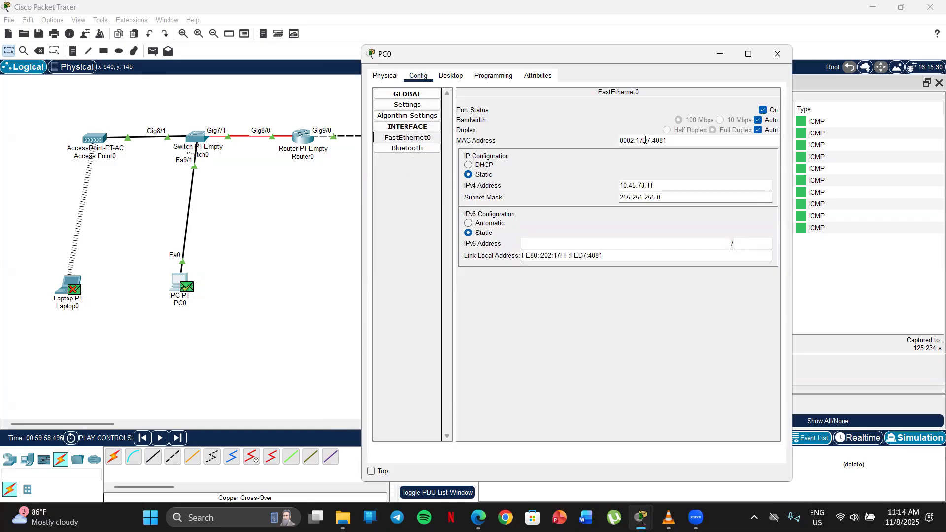
left_click_drag(674, 142, 588, 138)
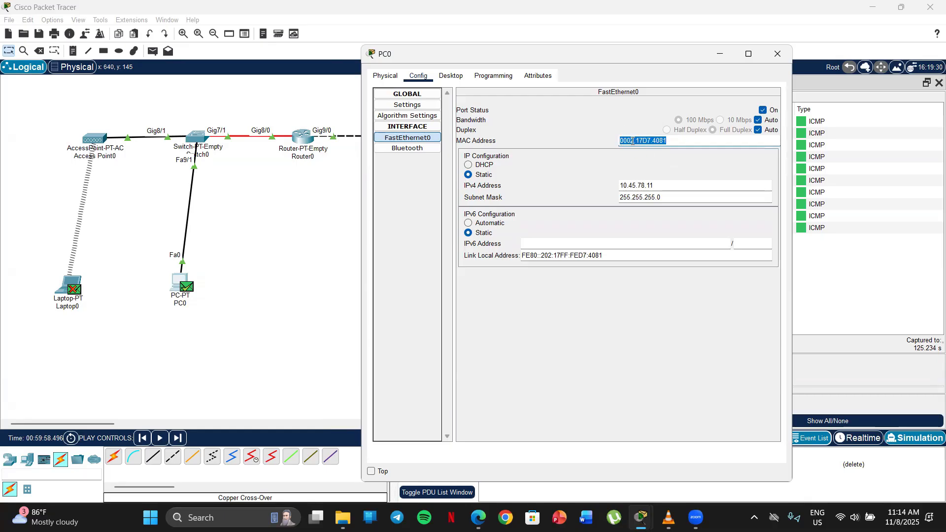
Match the Source device blank of item j with PC0's FastEthernet0 MAC address, then close PC0's window
left_click(478, 517)
scroll(130, 263, "down", 5)
left_click_drag(155, 231, 87, 240)
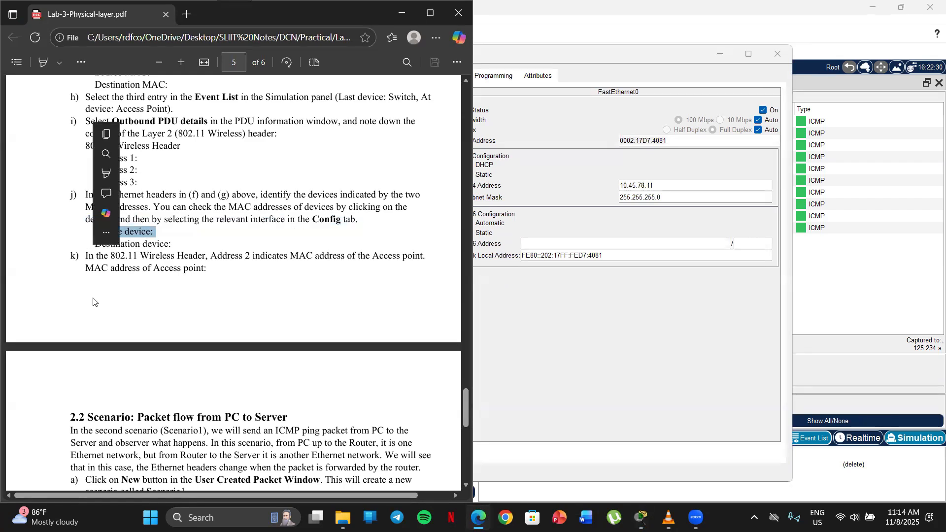
left_click(174, 232)
mouse_move(164, 235)
left_mouse_down()
mouse_move(67, 231)
mouse_move(170, 245)
mouse_move(155, 233)
left_mouse_up()
left_click(84, 248)
left_click_drag(677, 142, 572, 142)
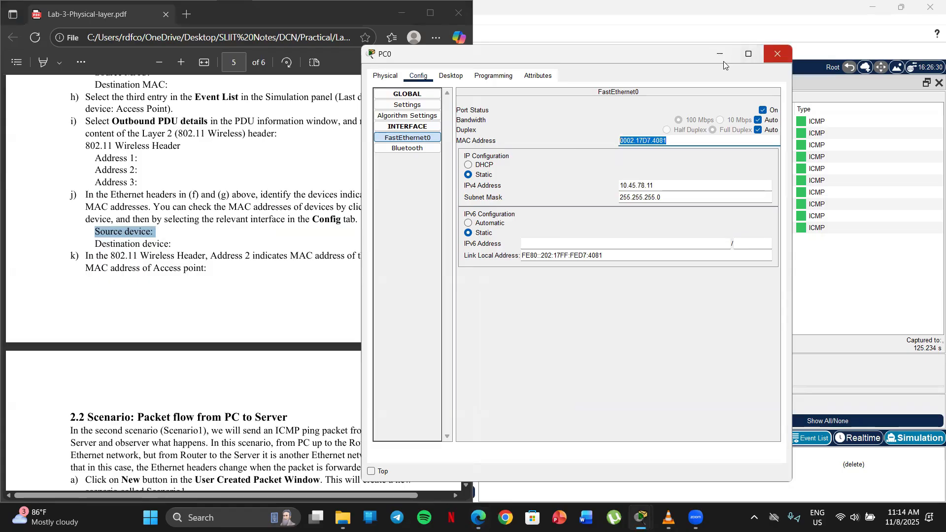
left_click(777, 54)
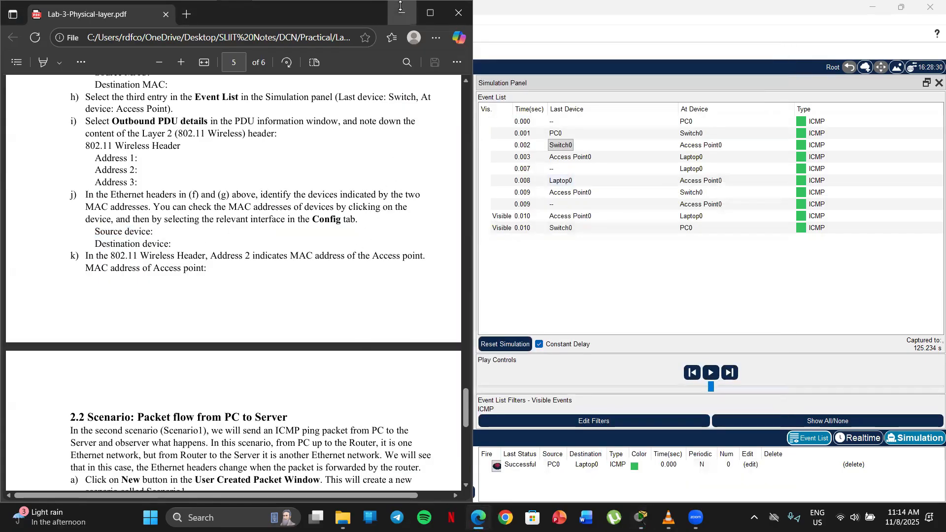
Minimize the lab sheet and show Laptop0's Wireless0 interface configuration, highlighting its MAC address
left_click(401, 8)
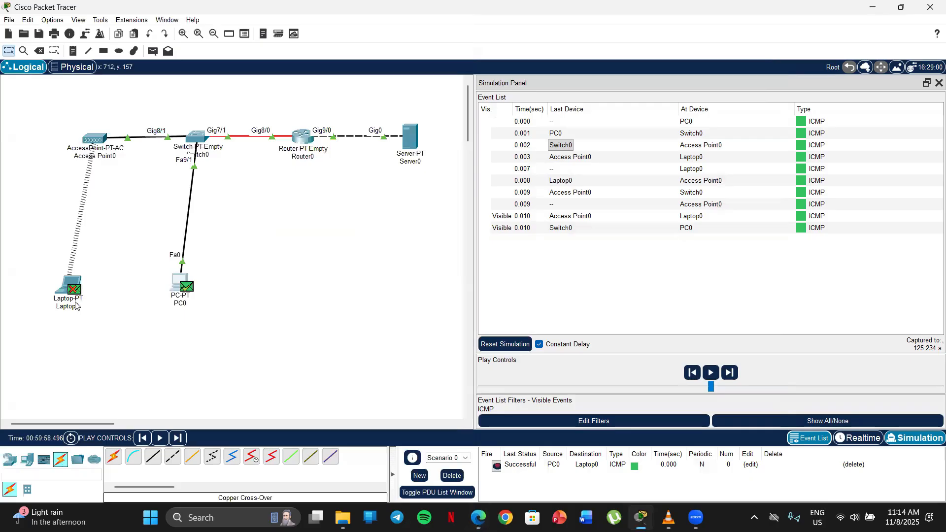
left_click(67, 286)
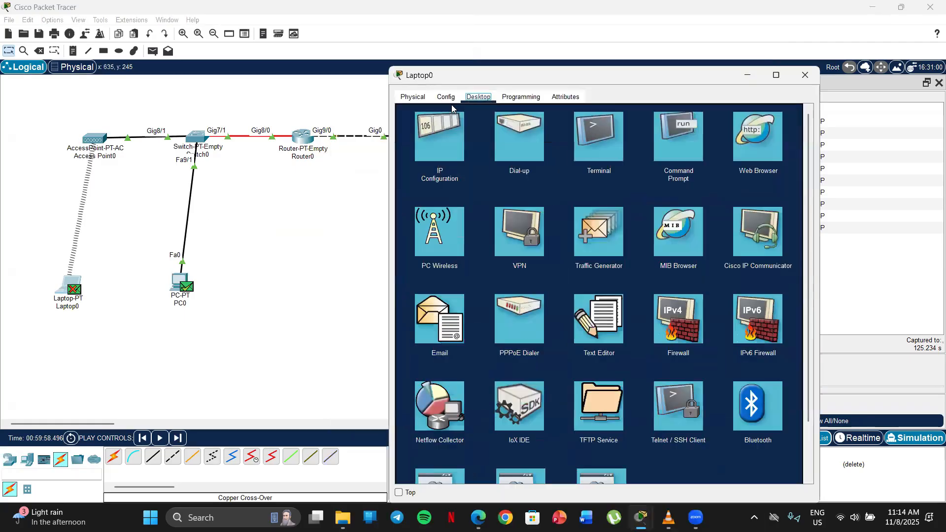
left_click(449, 100)
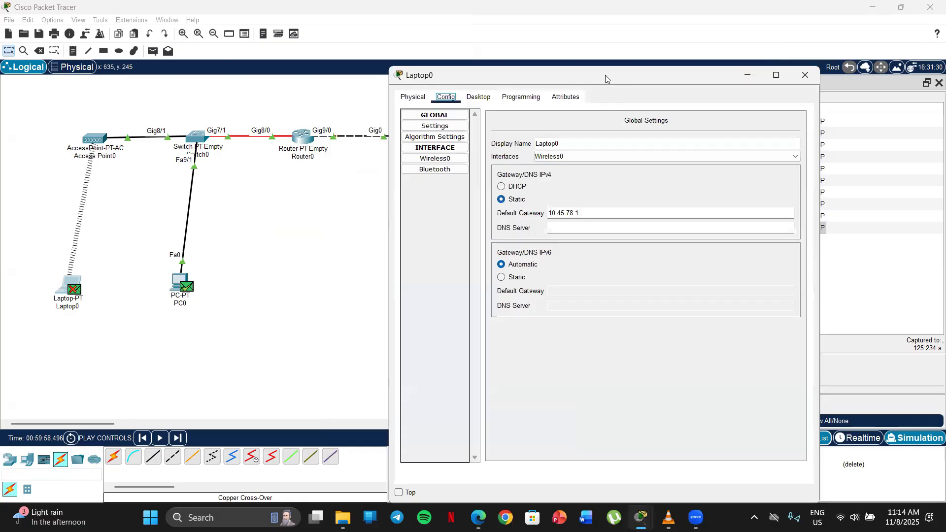
left_click_drag(605, 74, 640, 62)
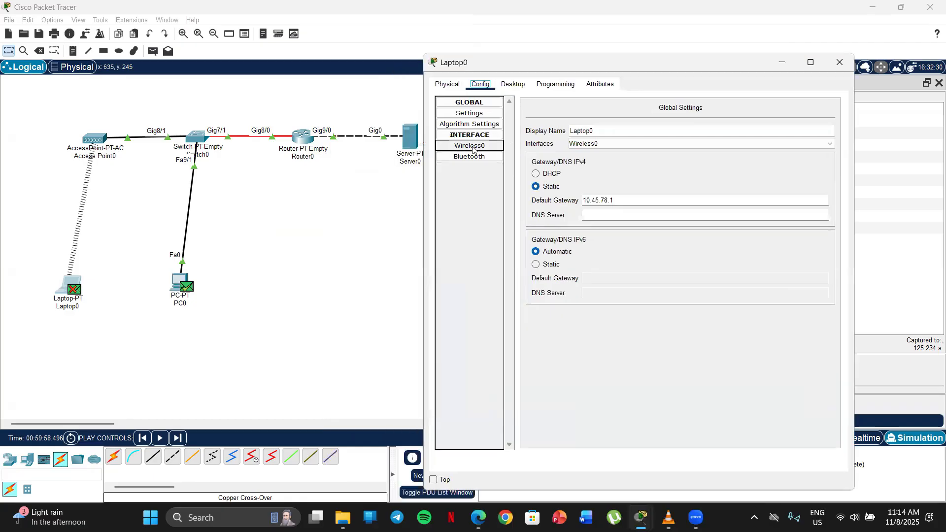
left_click(482, 147)
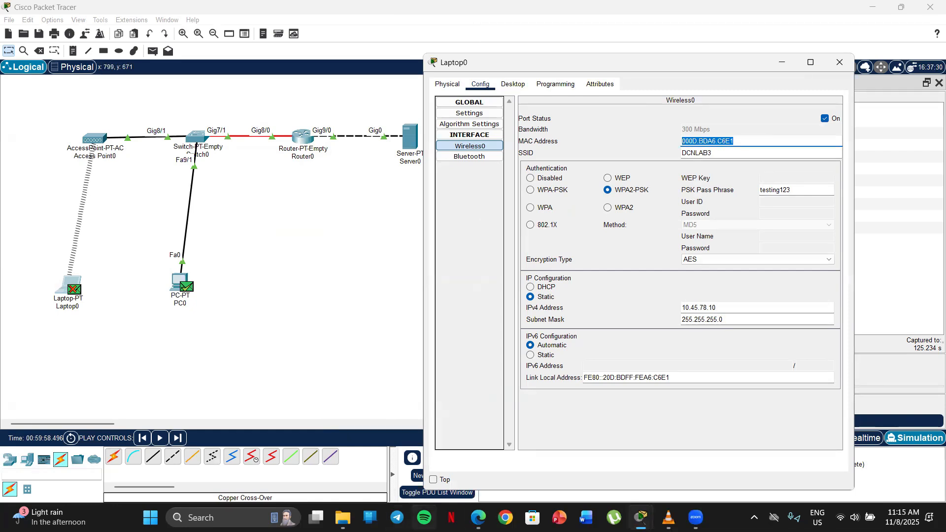
Match the Destination device blank of item j with Laptop0's Wireless0 MAC address, then close Laptop0's window
left_click(478, 517)
key("super+Left")
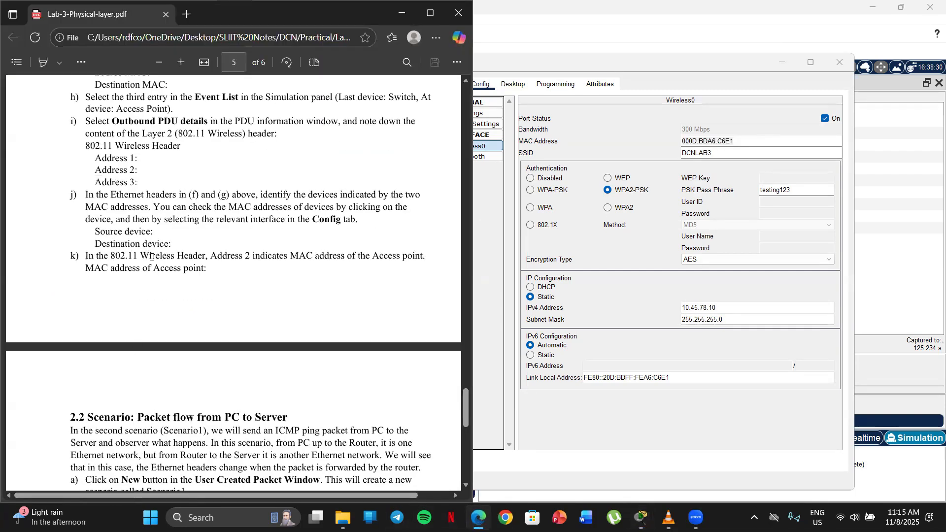
left_click_drag(172, 244, 75, 258)
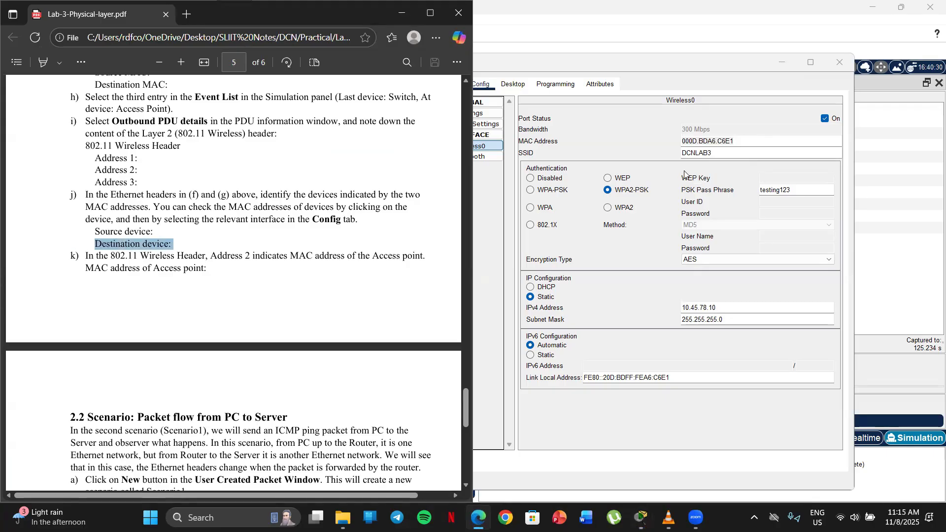
left_click(656, 140)
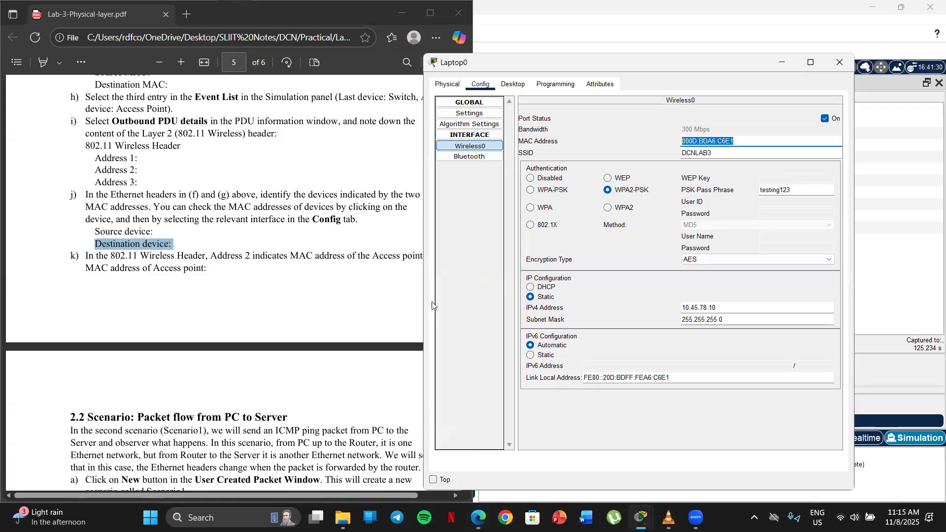
left_click(201, 311)
left_click(839, 62)
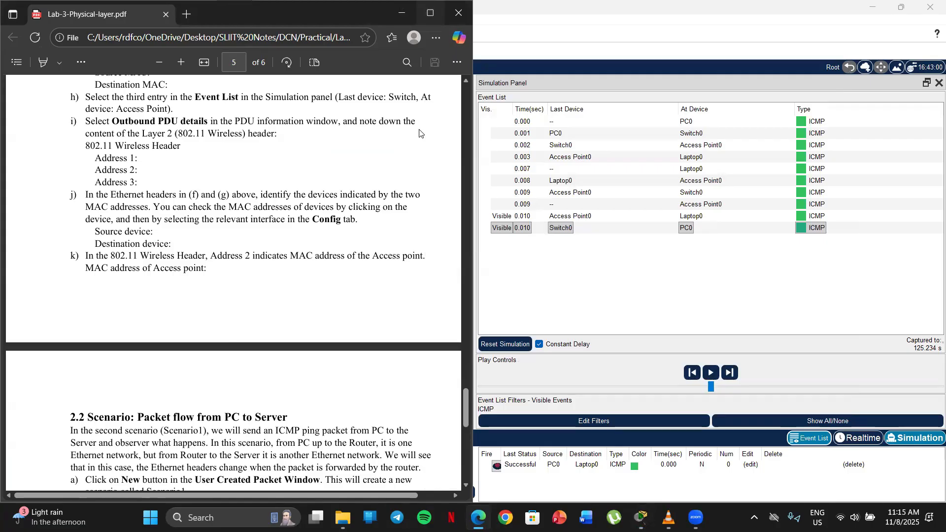
Read item k in the lab sheet, relating Address 2 of item i's 802.11 Wireless header to the access point's MAC address blank
scroll(280, 193, "down", 5)
scroll(281, 193, "up", 1)
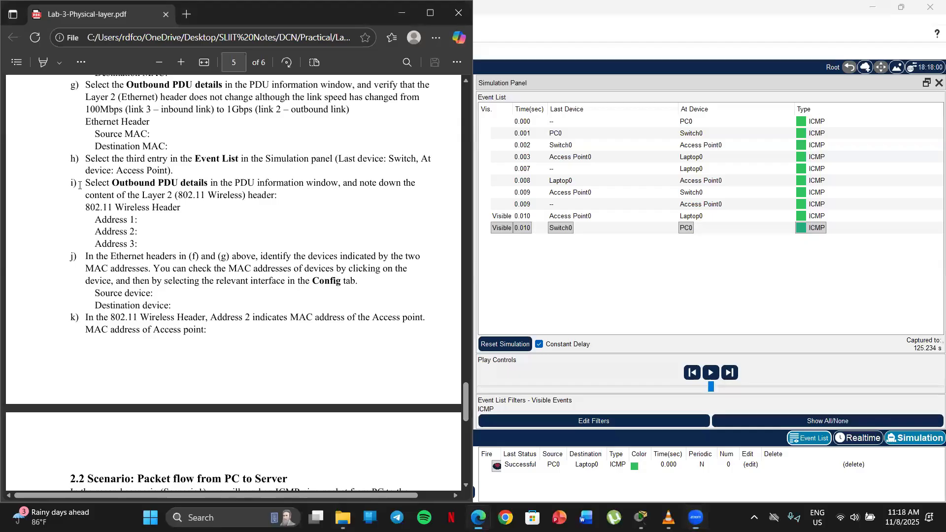
left_click_drag(91, 216, 140, 245)
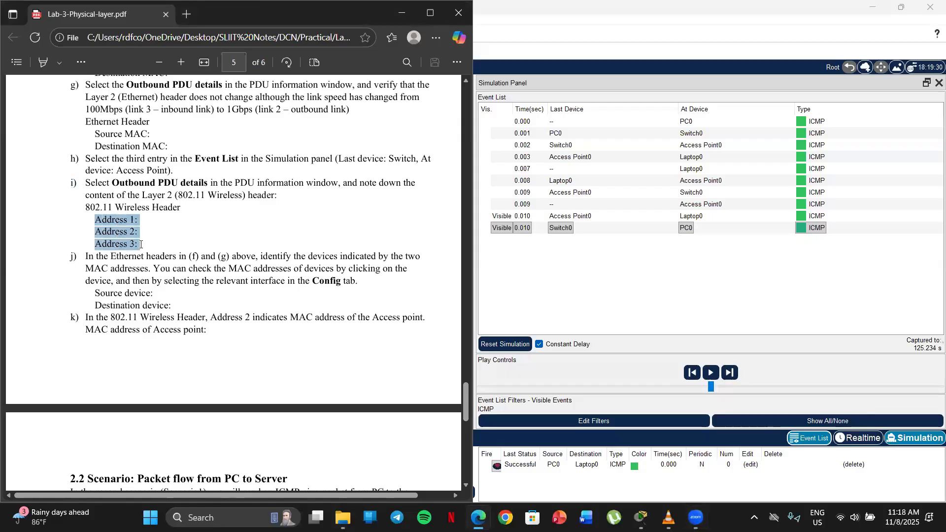
left_click(82, 223)
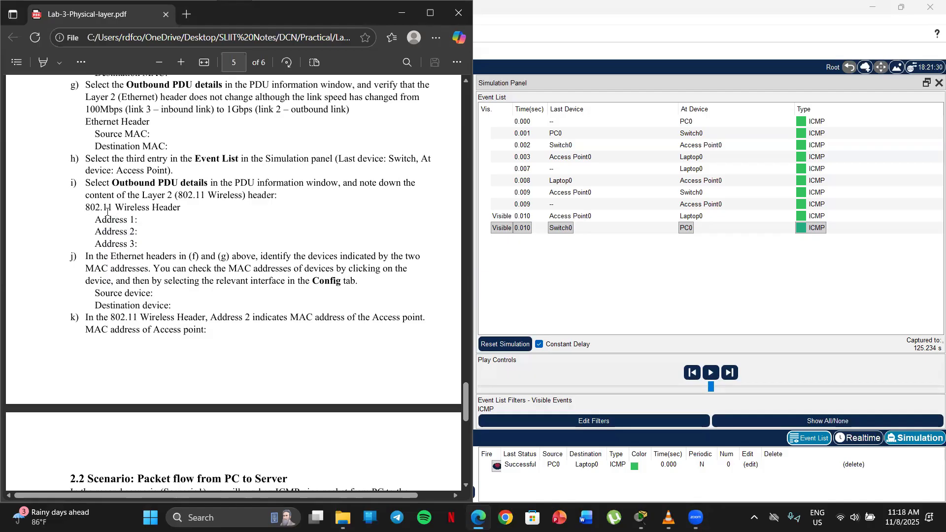
left_click_drag(85, 207, 147, 244)
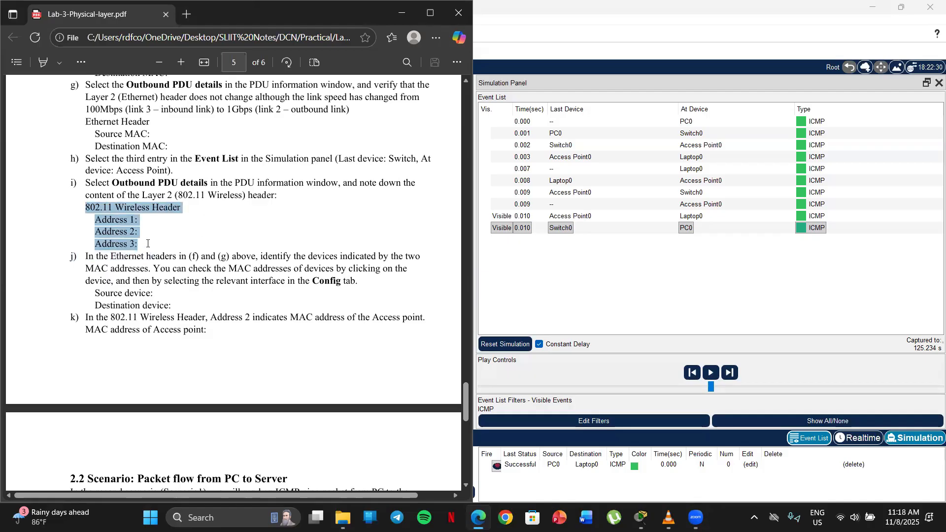
left_click(76, 239)
left_click_drag(93, 232, 164, 235)
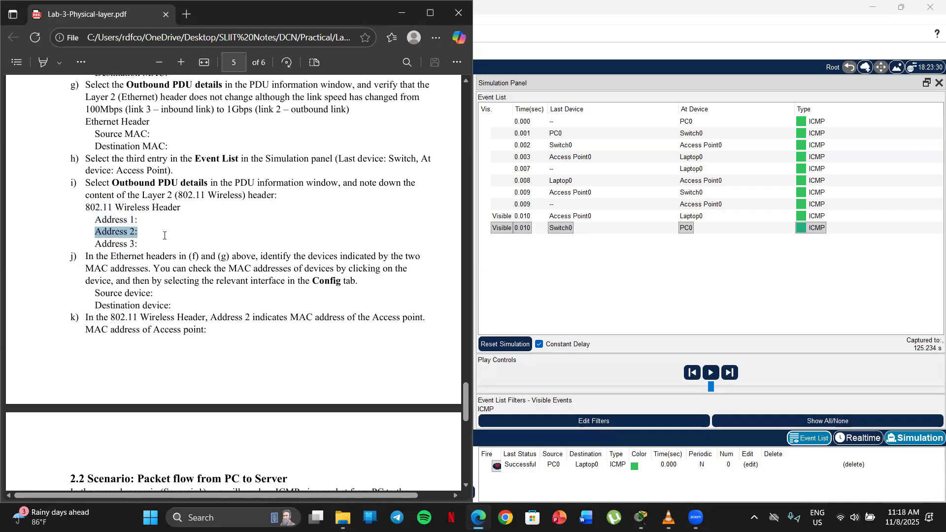
left_click(115, 365)
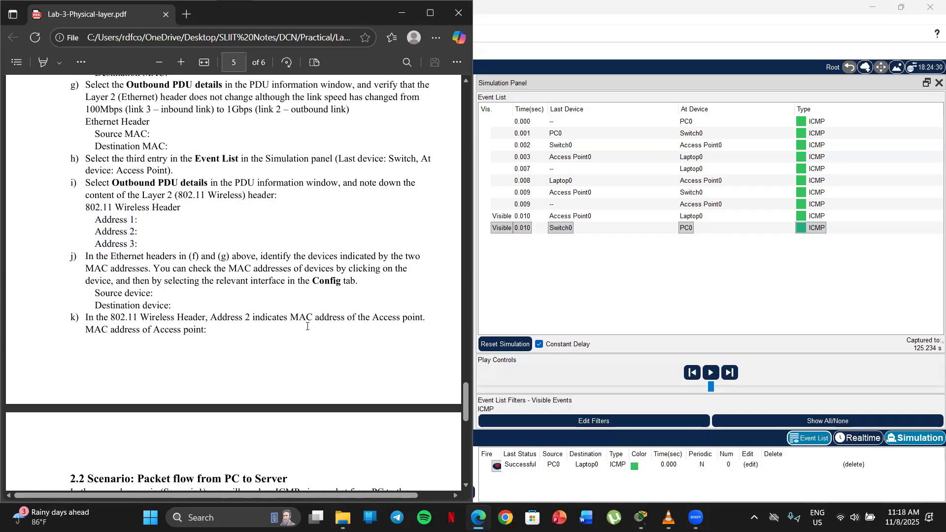
left_click_drag(85, 329, 209, 329)
right_click(209, 328)
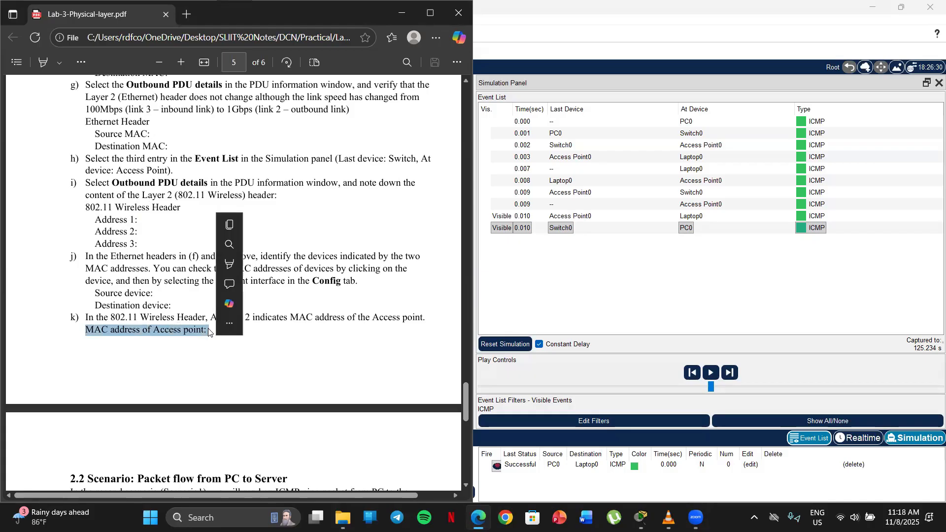
left_click(297, 203)
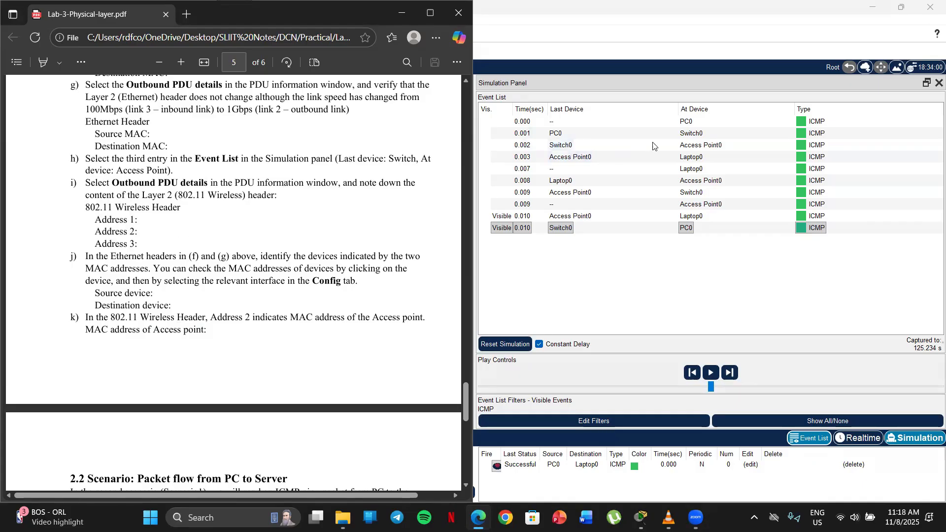
Reopen the PDU information of the Switch0 to Access Point0 event and show its outbound PDU details beside the event list
left_click(697, 147)
left_click(697, 147)
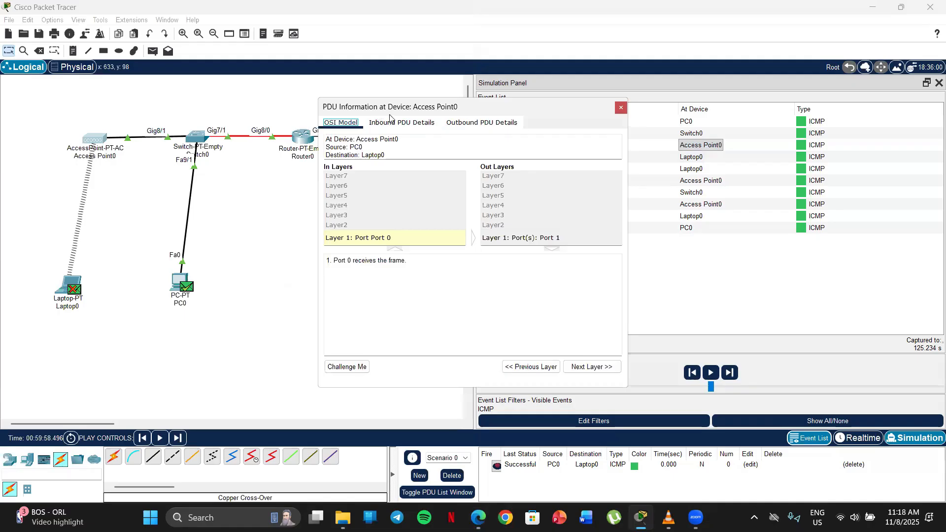
left_click(460, 125)
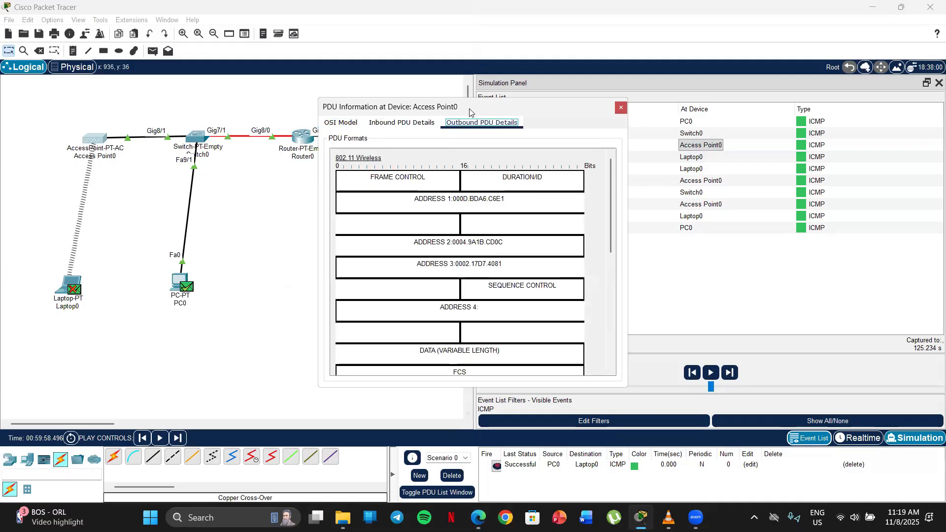
left_click_drag(469, 112, 234, 100)
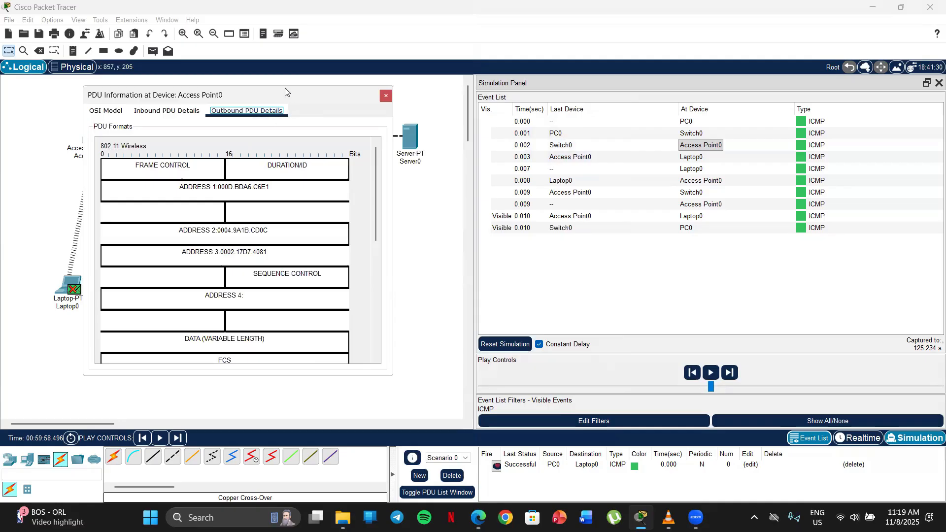
Highlight Address 2 in the 802.11 Wireless header of Access Point0's outbound PDU details, and close the PDU information window
left_click_drag(284, 92, 270, 94)
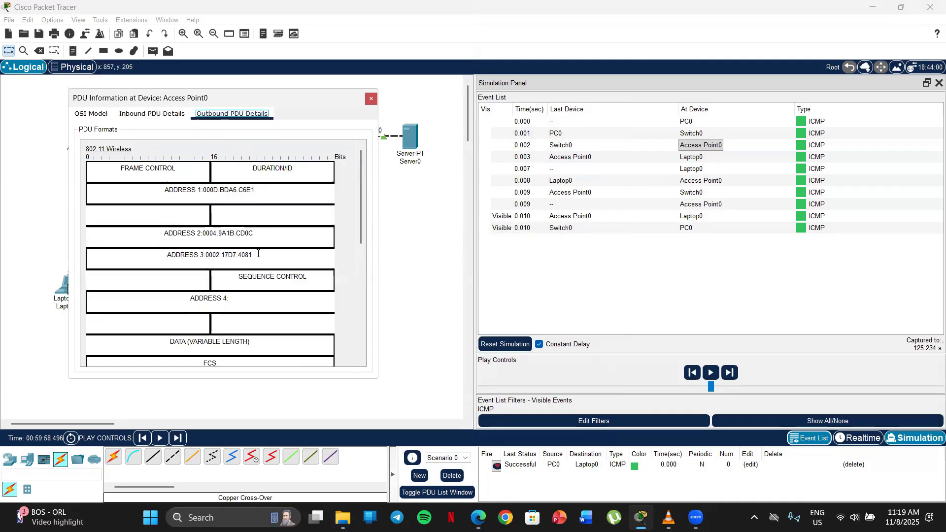
left_click_drag(265, 231, 125, 236)
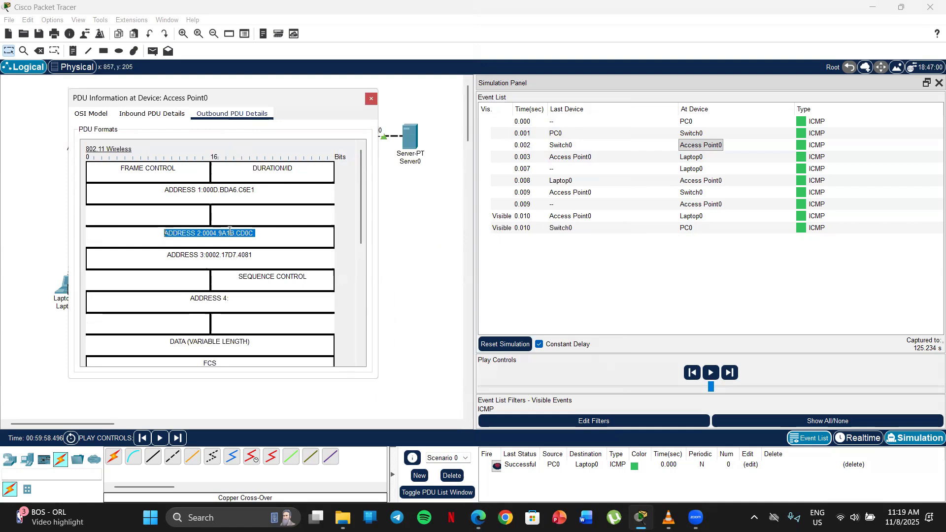
left_click(373, 102)
Switch to the lab sheet PDF and match item k's access point MAC address blank with Address 2 of the 802.11 header
key("alt+Tab")
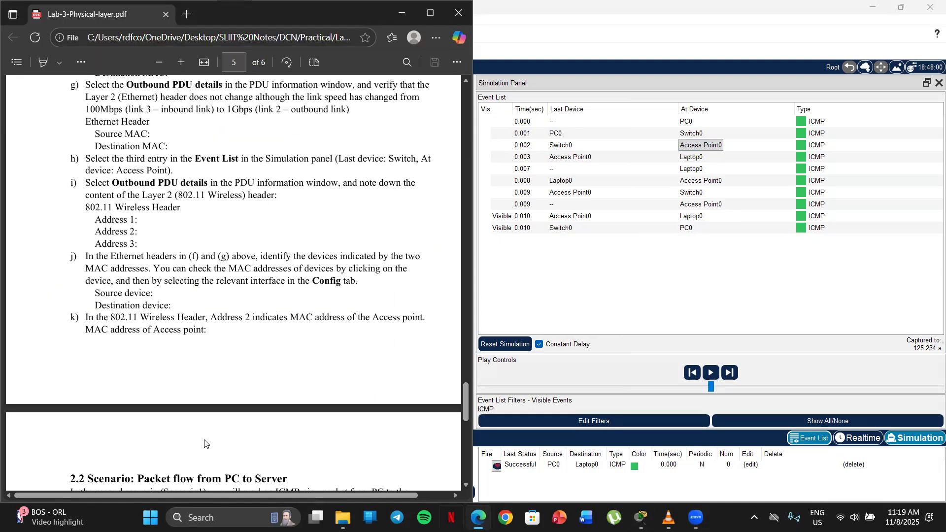
scroll(129, 306, "down", 4)
scroll(143, 290, "up", 3)
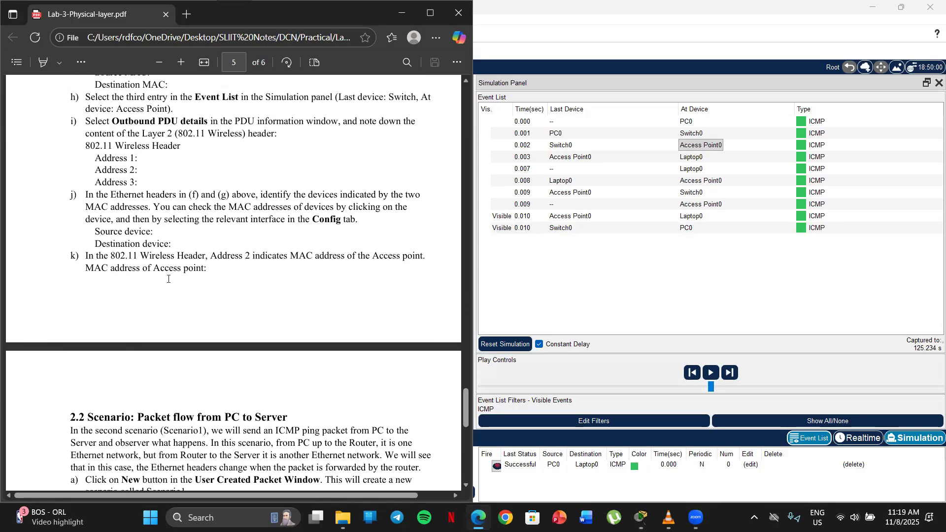
left_click_drag(85, 269, 217, 282)
left_click(168, 321)
Read section 2.2 of the lab sheet on packet flow from PC to Server, including its introduction and first instructions
scroll(243, 226, "down", 2)
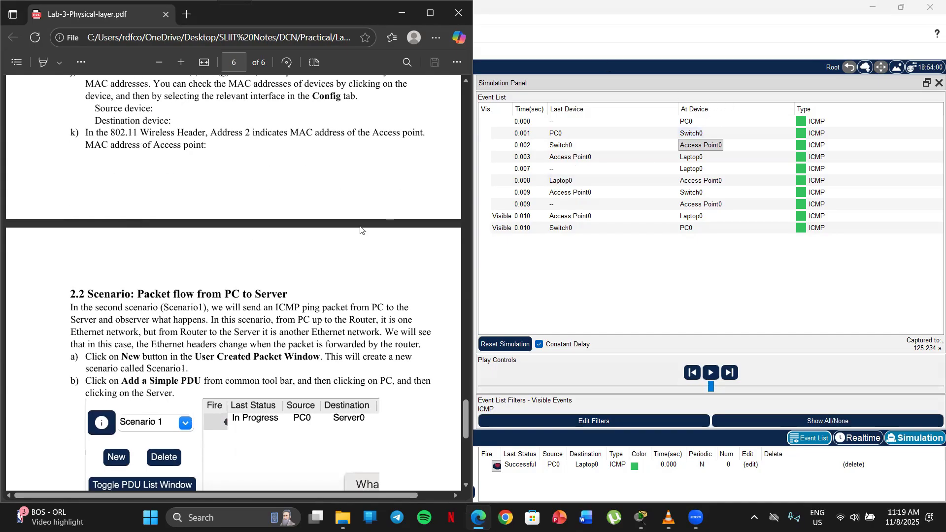
scroll(361, 228, "down", 2)
scroll(361, 231, "down", 4)
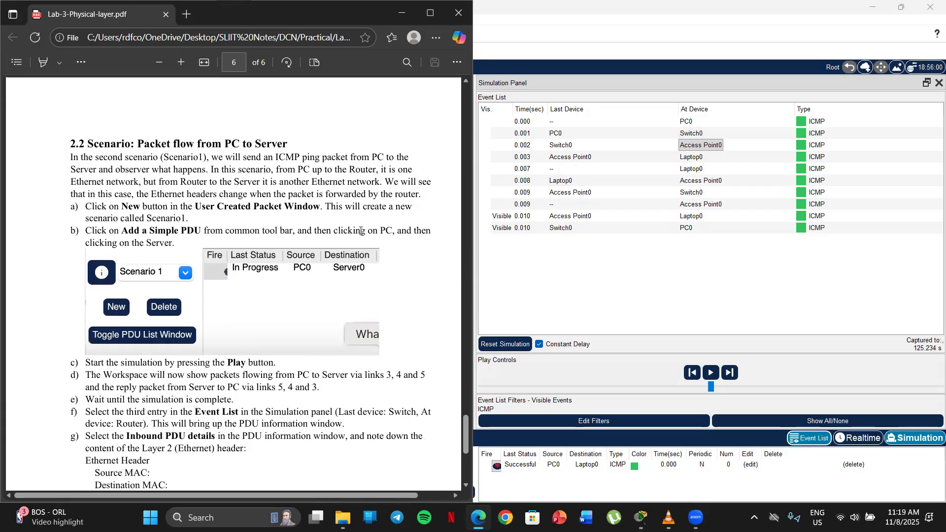
scroll(360, 242, "up", 4)
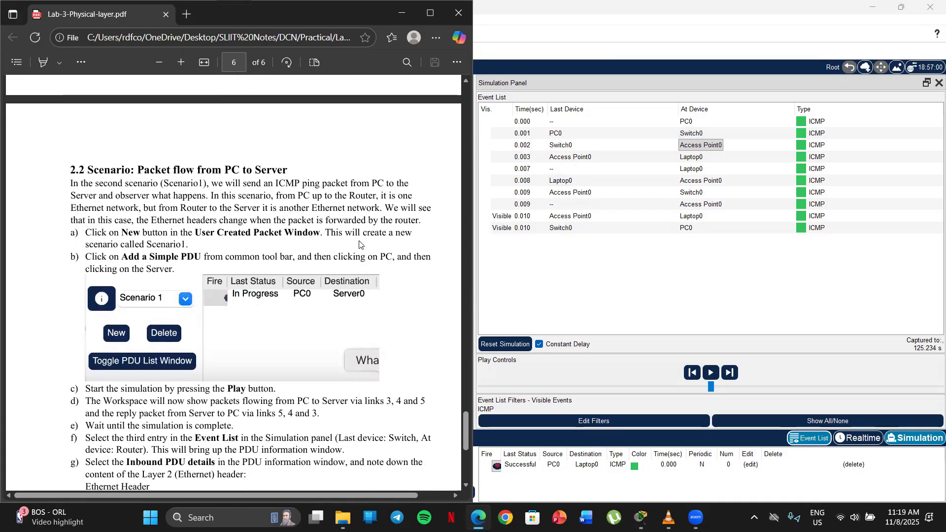
scroll(126, 107, "down", 1)
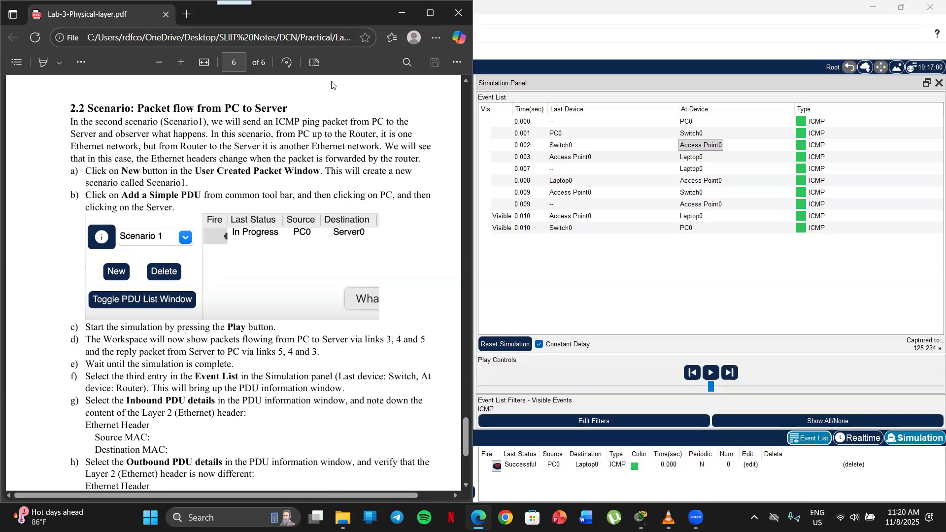
Check the instructions of lab sheet section 2.2 and create a new scenario, Scenario 1, in Packet Tracer
left_click(402, 12)
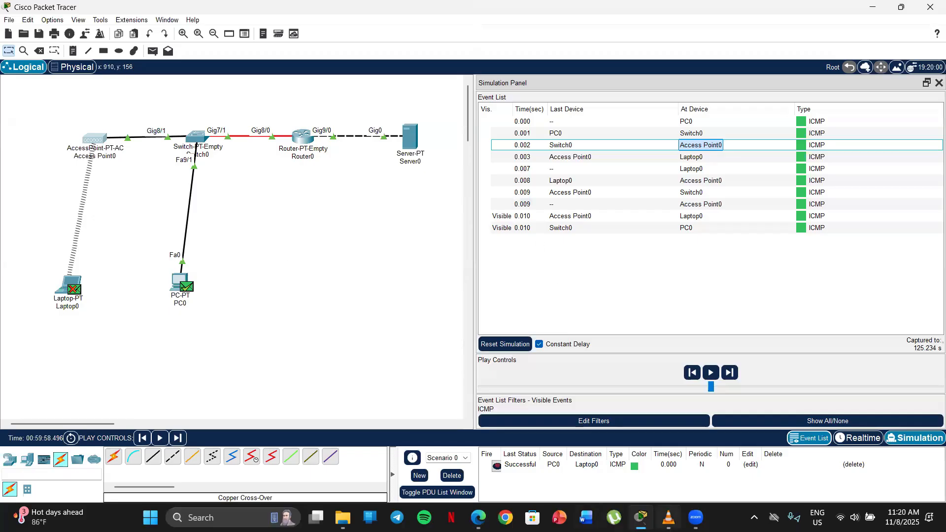
left_click(478, 517)
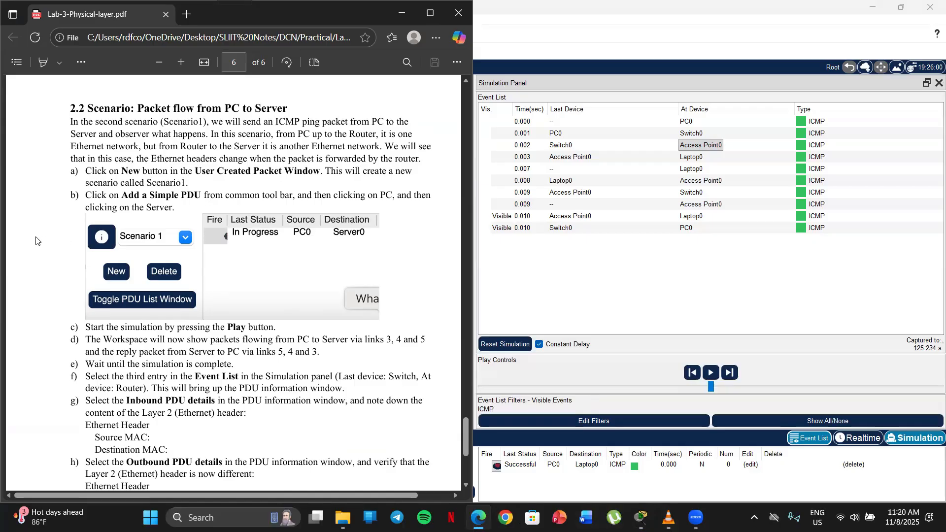
scroll(35, 211, "down", 3)
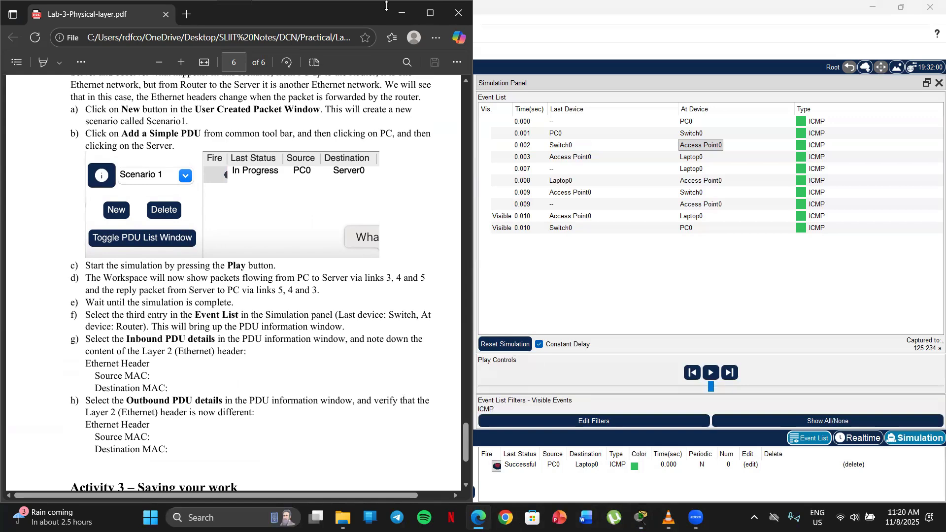
left_click(402, 13)
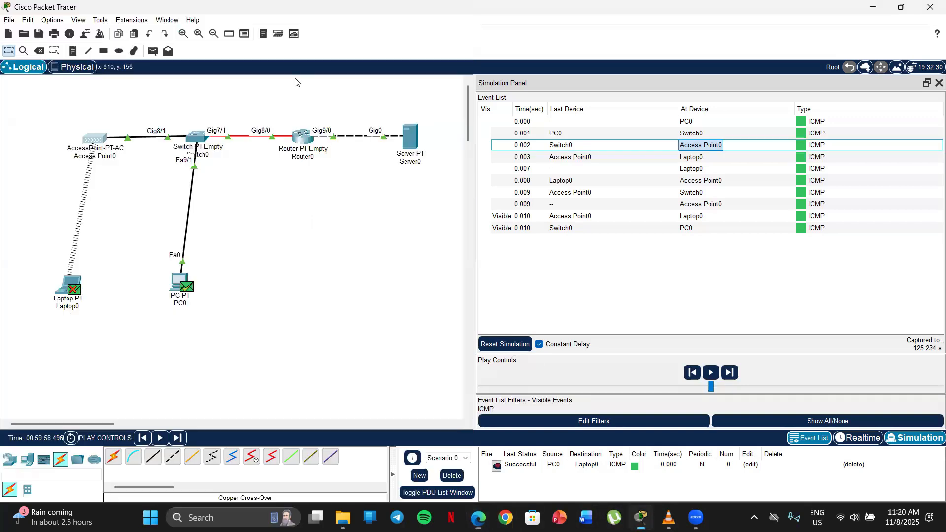
left_click(420, 475)
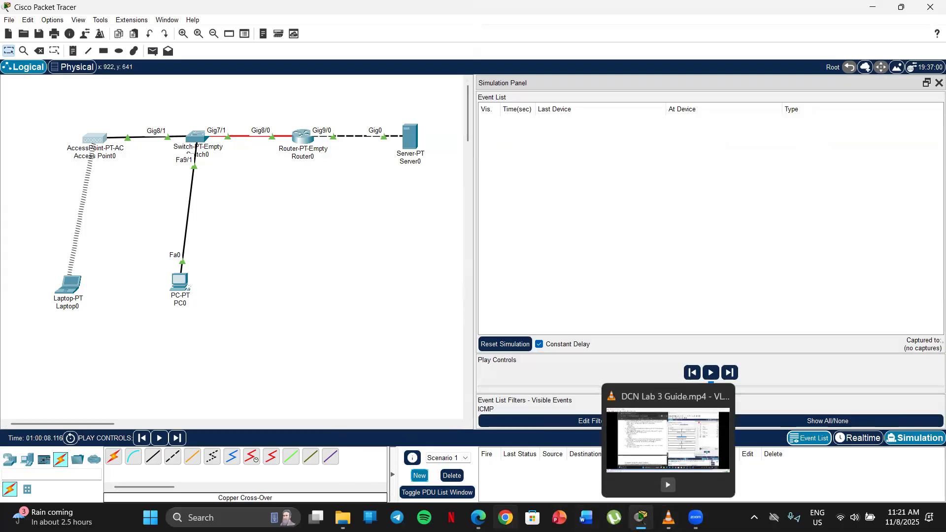
Check item b of the lab sheet and add a simple PDU from PC0 to Server0 in Packet Tracer
mouse_move(478, 518)
left_click(476, 453)
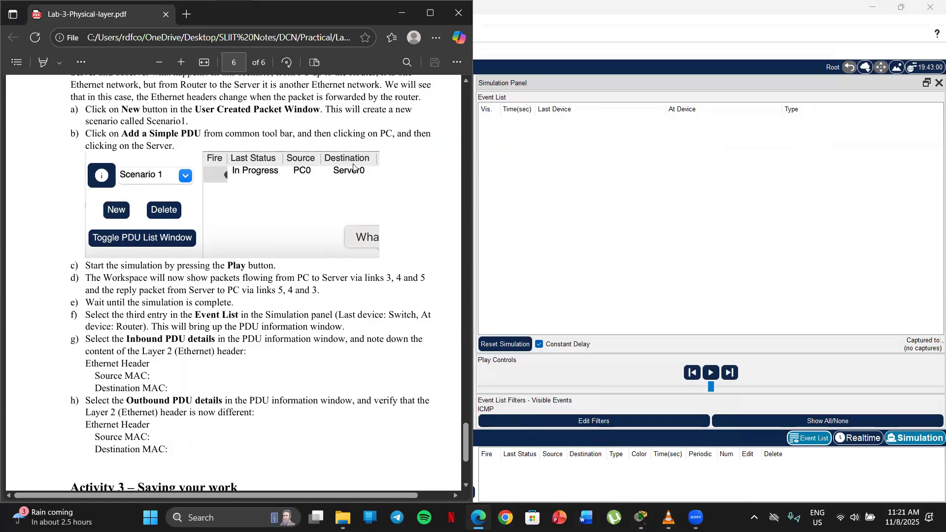
left_click(401, 13)
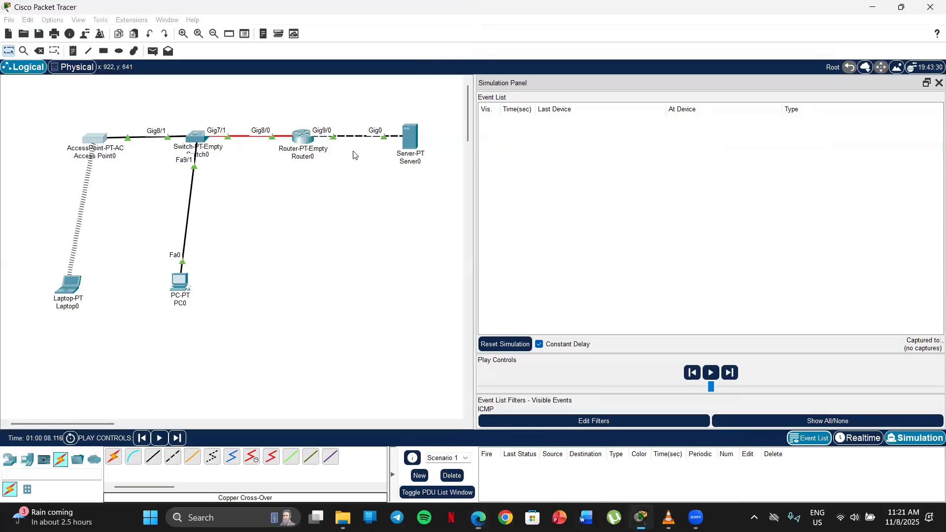
left_click(153, 51)
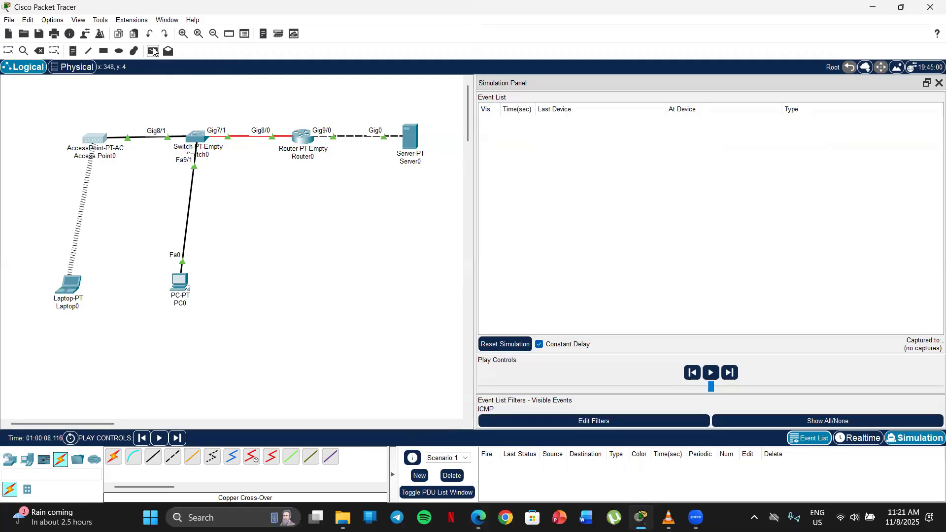
left_click(181, 284)
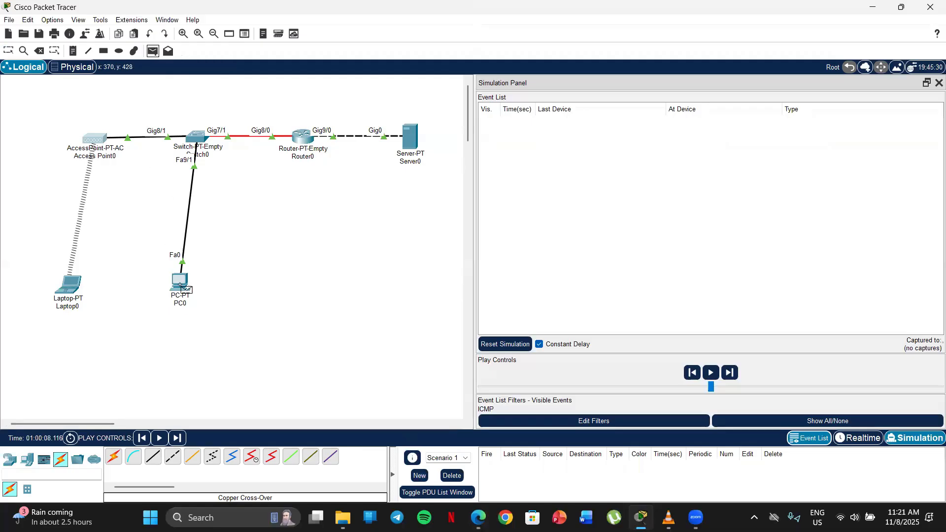
left_click(410, 134)
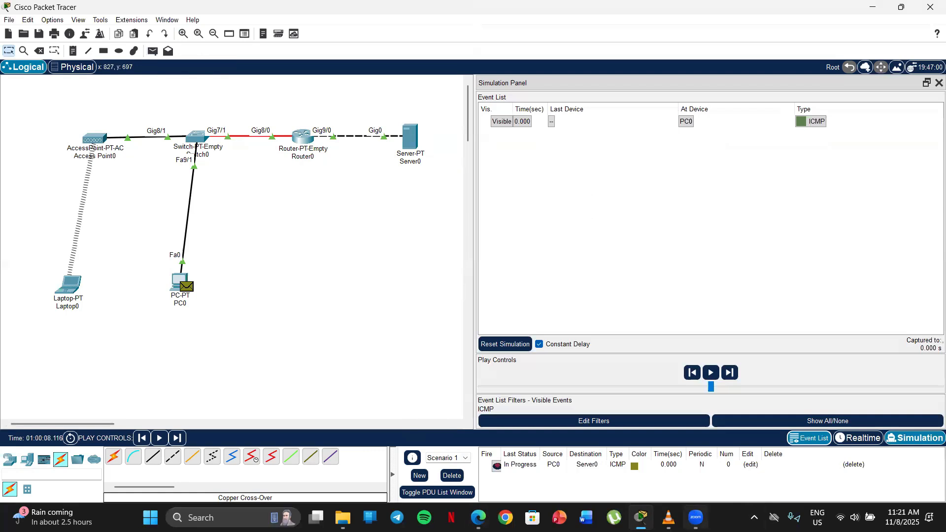
Check item c of the lab sheet, play the PC0 to Server0 simulation until the reply returns to PC0, and pause it
left_click(478, 517)
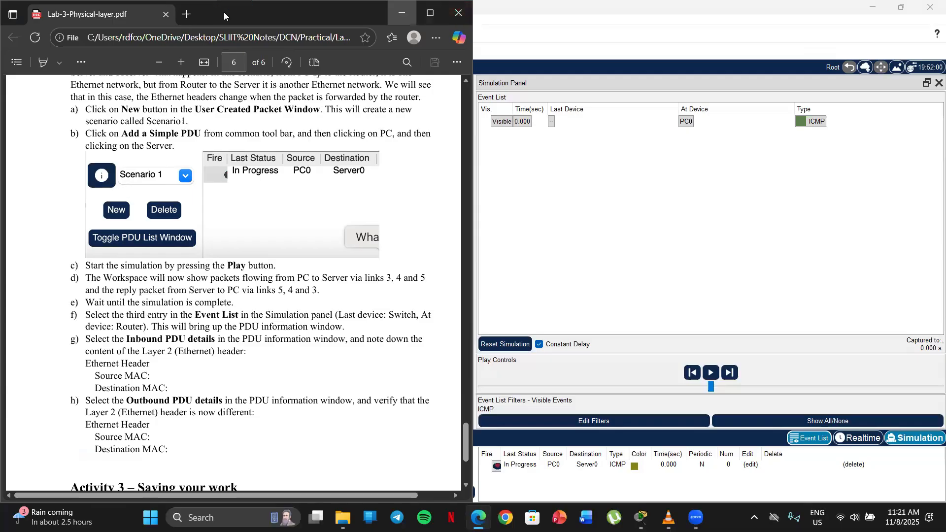
left_click(402, 13)
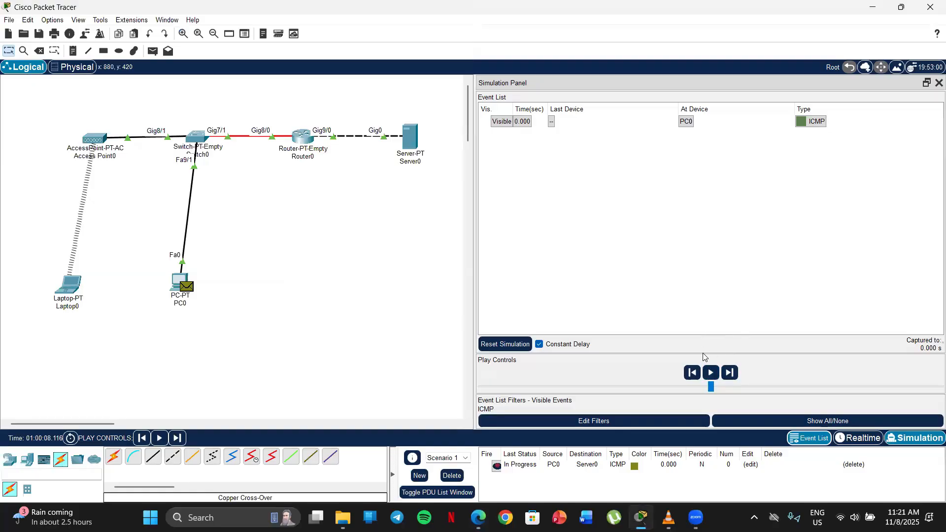
left_click(710, 375)
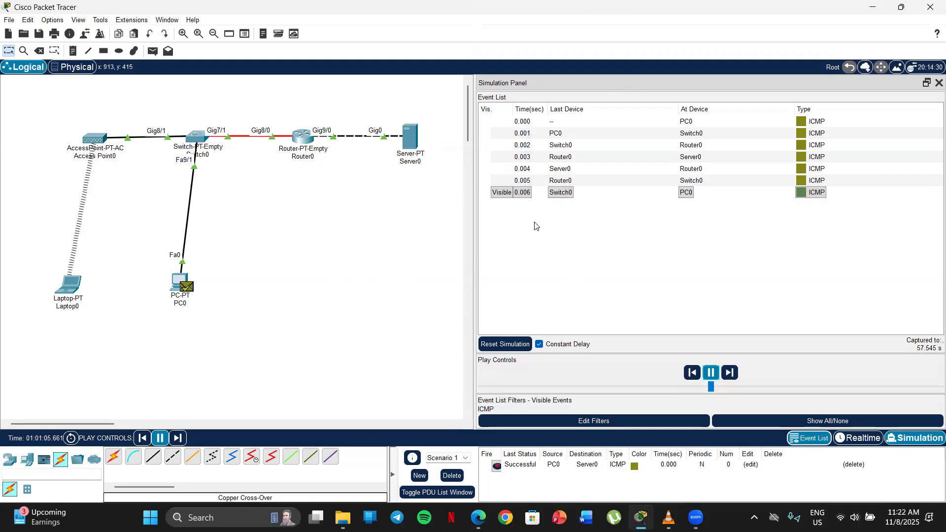
left_click(711, 372)
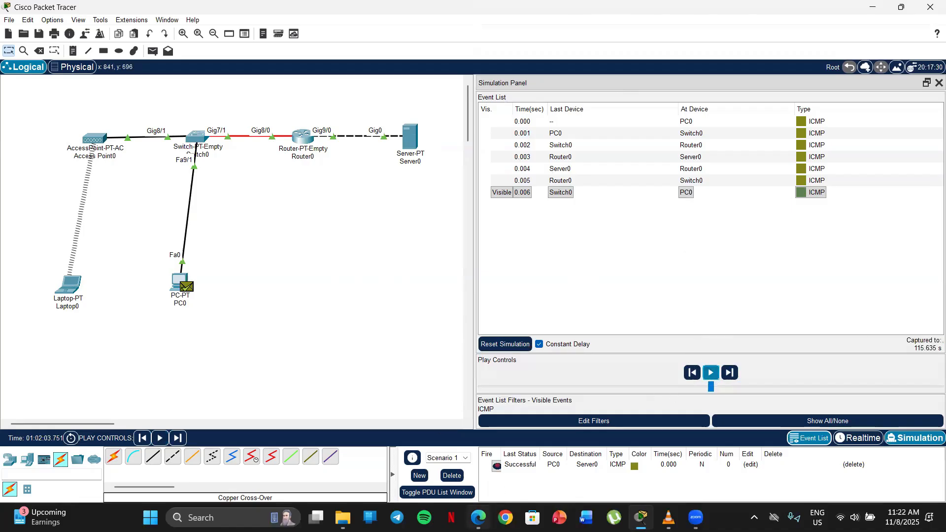
Read items f to h of the lab sheet and open the PDU information of the Switch0 to Router0 event
left_click(478, 517)
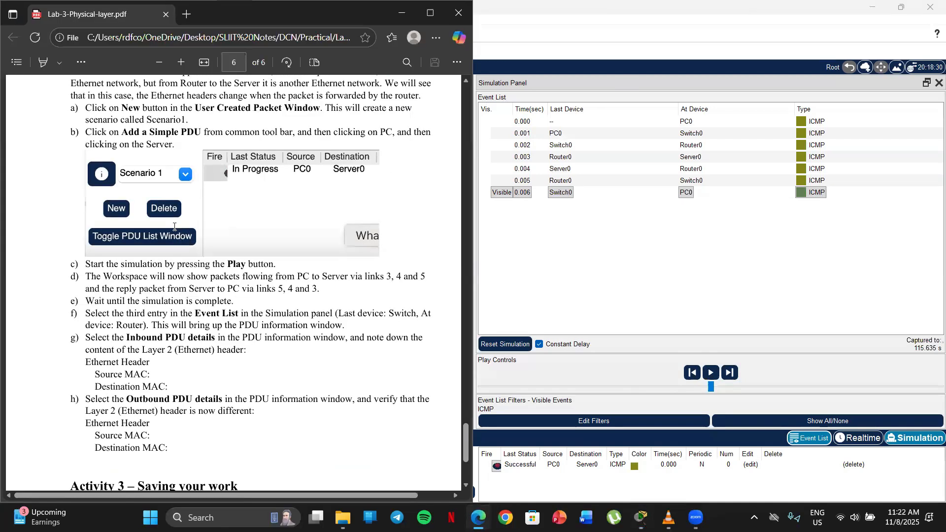
scroll(97, 159, "down", 2)
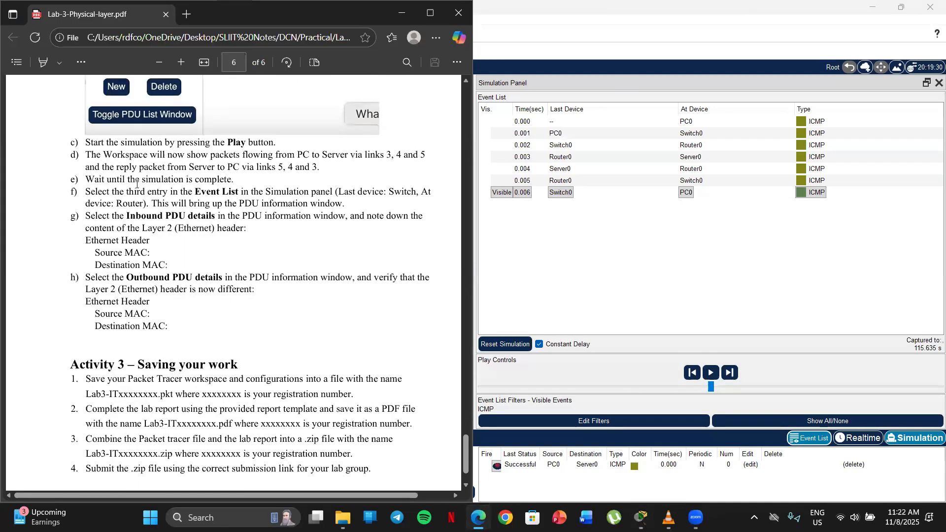
scroll(203, 158, "down", 1)
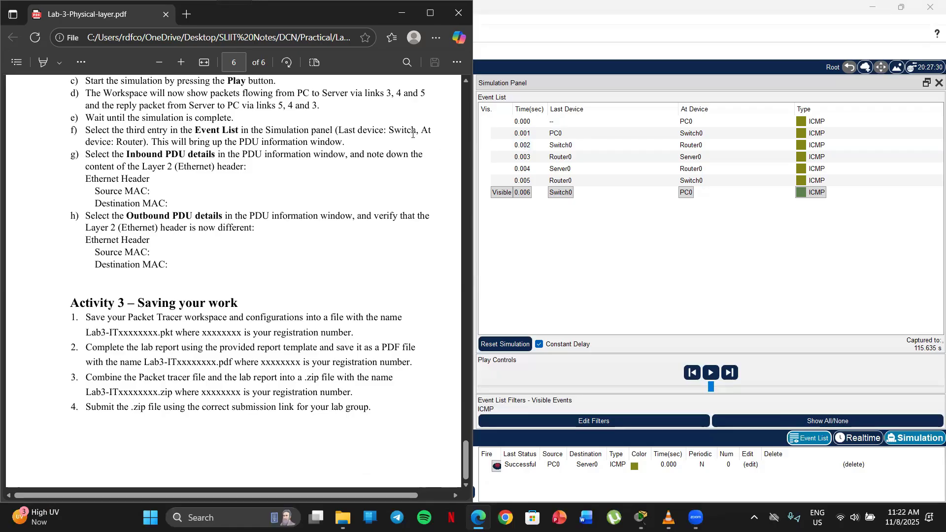
left_click(557, 148)
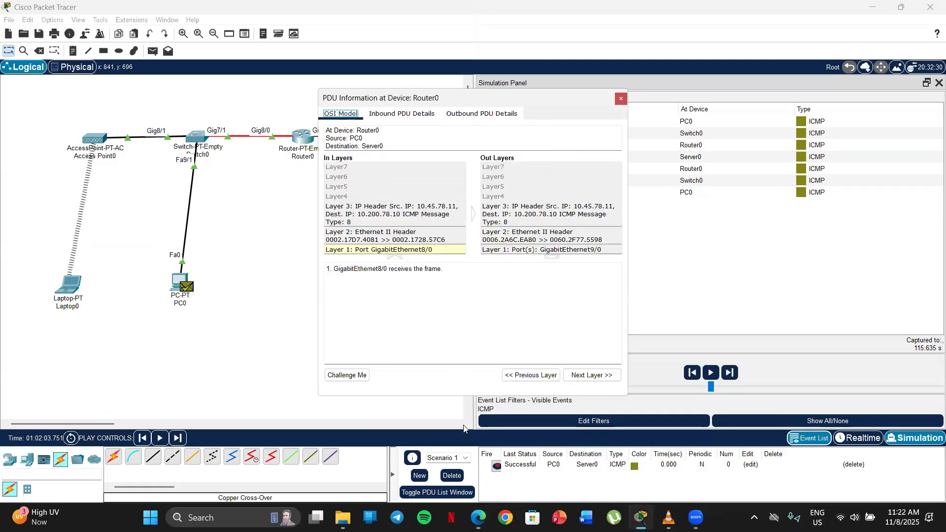
Highlight the Ethernet Header blanks of item g in the lab sheet, and show Router0's inbound PDU details in Packet Tracer
left_click(475, 453)
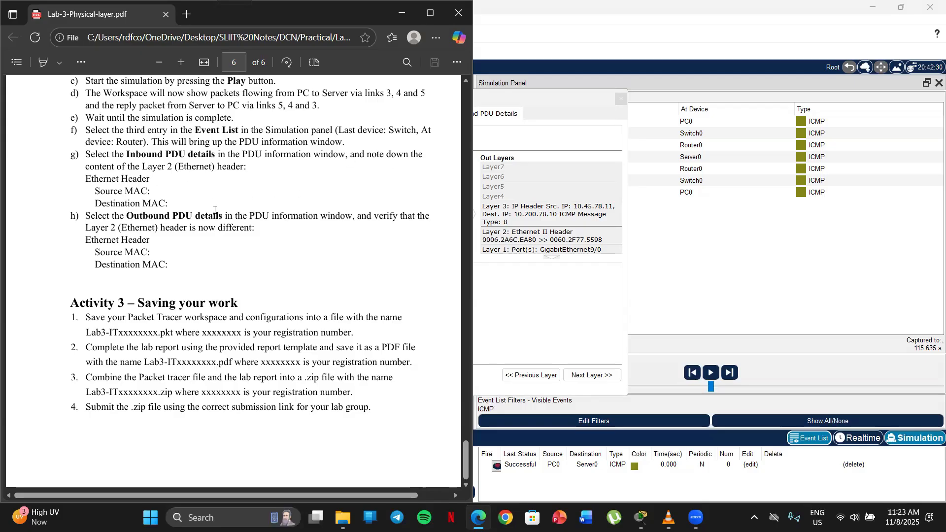
left_click_drag(81, 180, 168, 209)
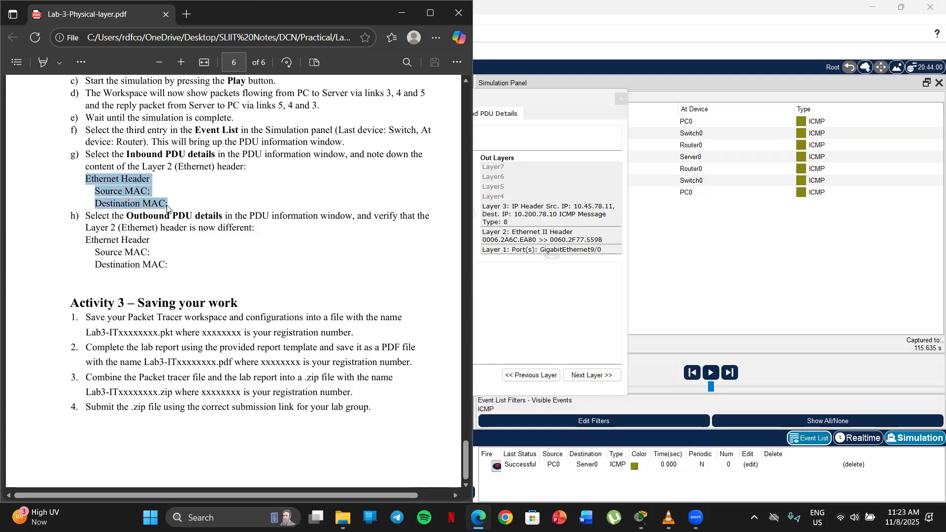
left_click(83, 191)
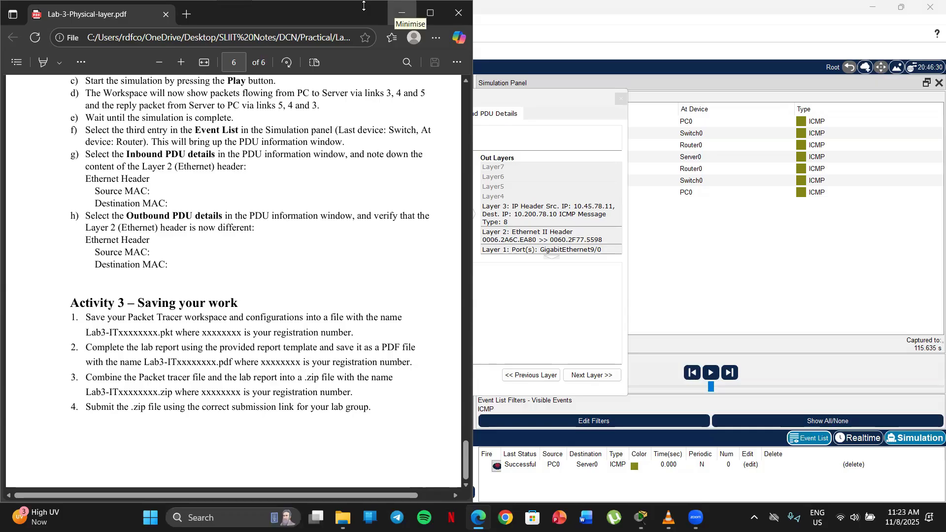
left_click(402, 14)
left_click(390, 115)
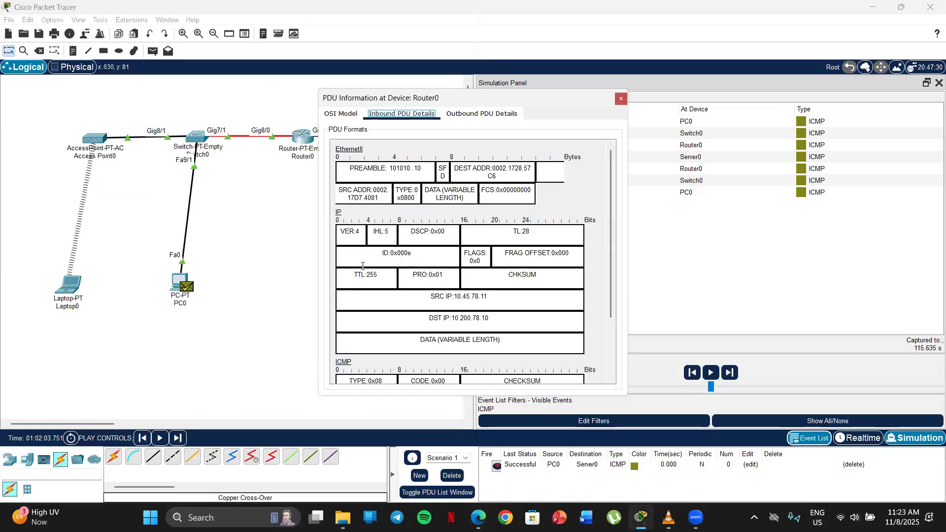
Highlight the destination and source MAC addresses and the source and destination IP addresses in Router0's inbound PDU details
left_click_drag(499, 178, 435, 168)
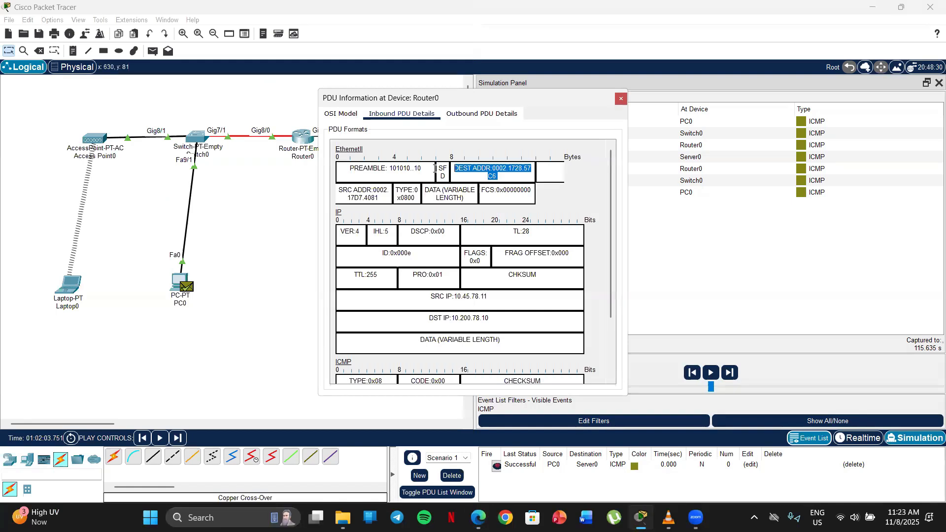
left_click_drag(378, 199, 329, 190)
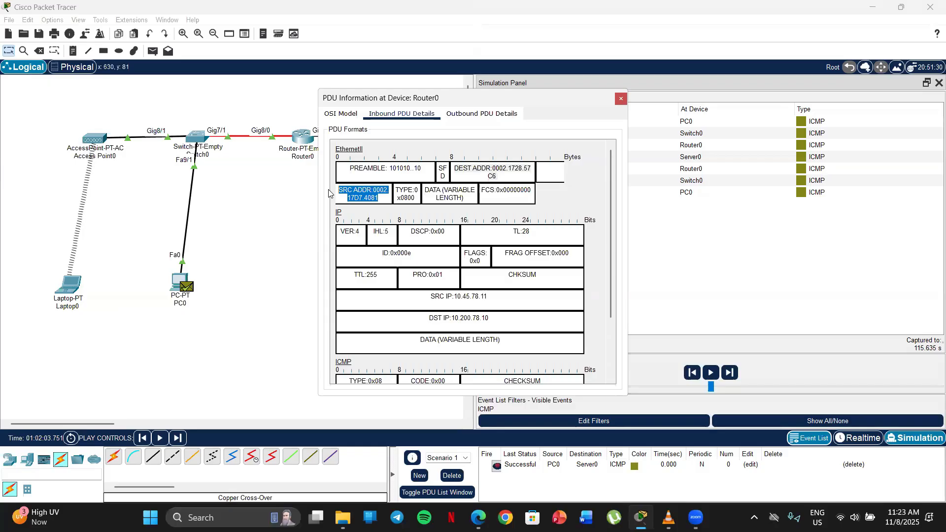
left_click_drag(489, 296, 430, 297)
left_click_drag(493, 319, 410, 319)
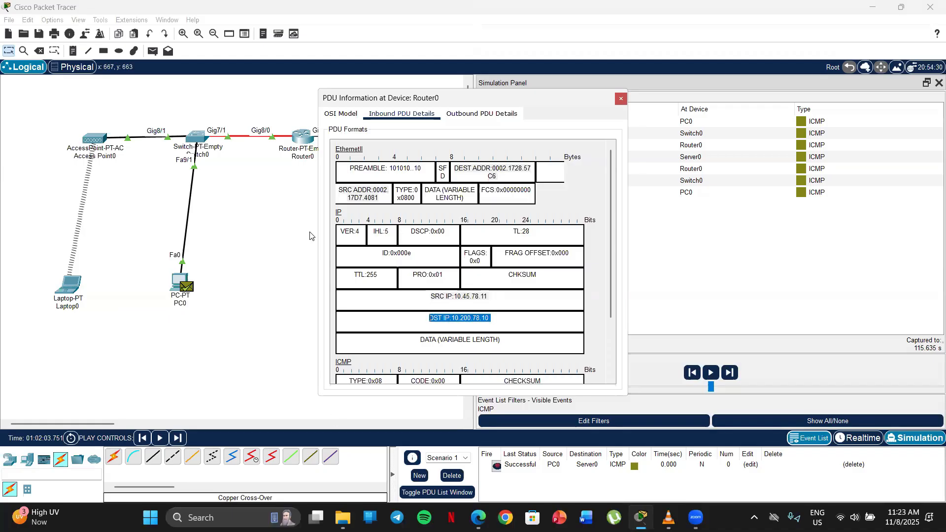
left_click(361, 153)
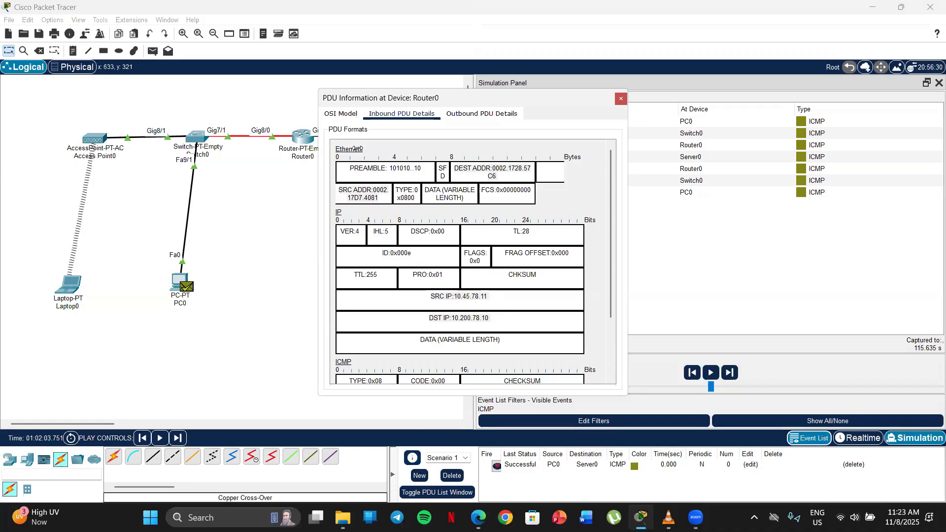
left_click_drag(505, 178, 443, 166)
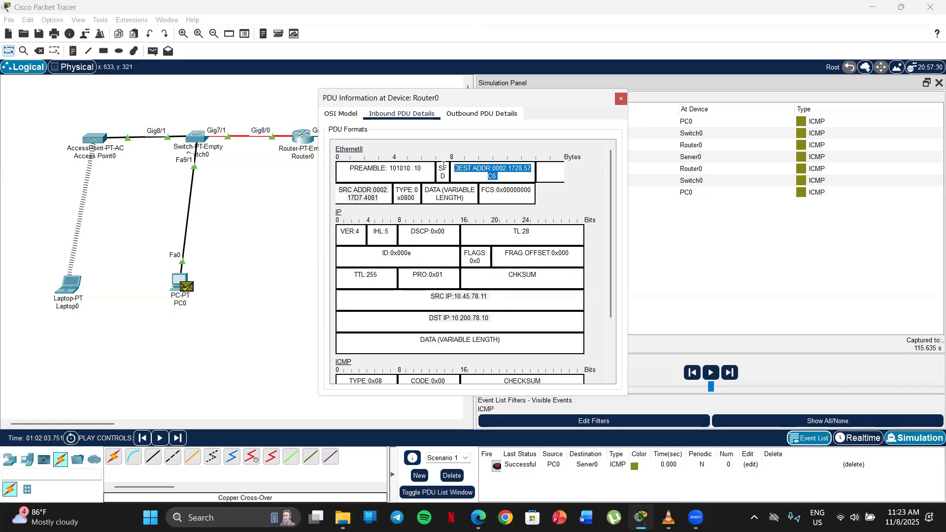
triple_click(386, 198)
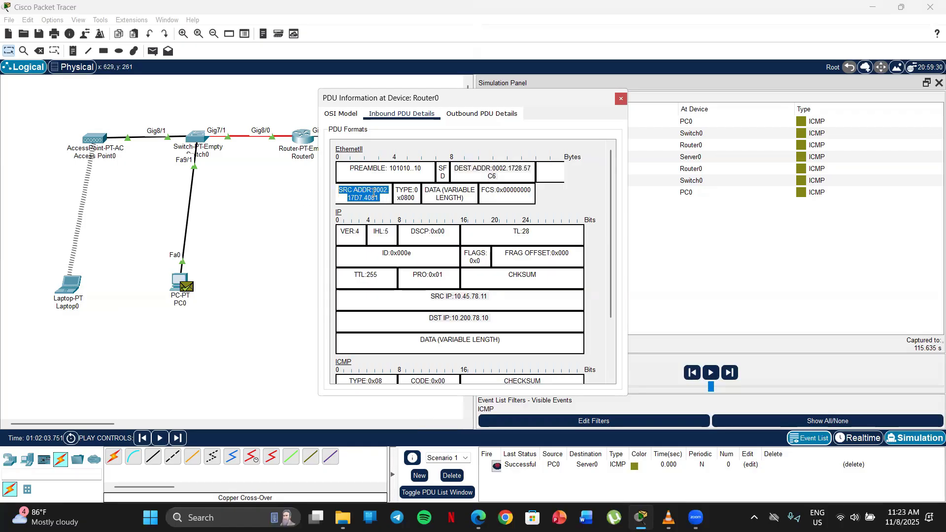
Match the Ethernet Header blanks of lab sheet item g with the destination and source addresses in Router0's inbound PDU details
key("alt+Tab")
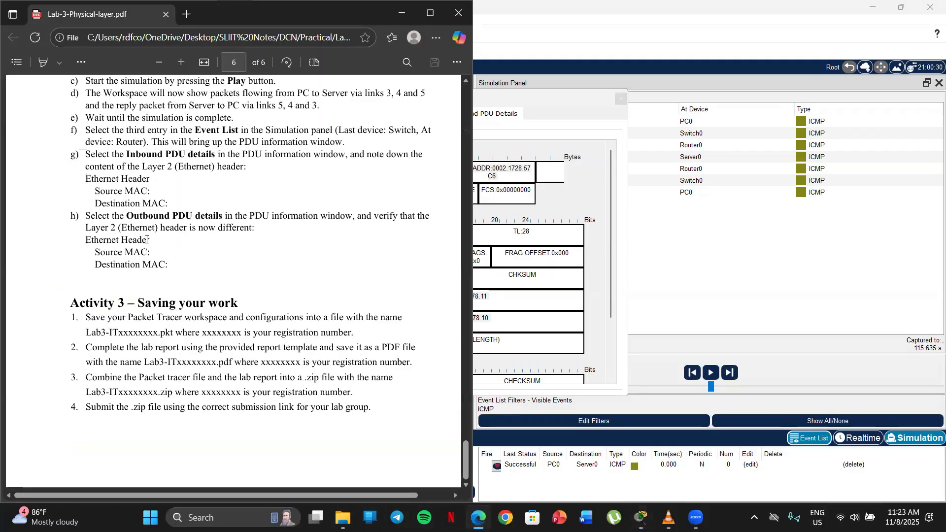
left_click_drag(160, 253, 165, 265)
left_click(73, 199)
left_click_drag(83, 176, 162, 203)
left_click(174, 193)
left_click(524, 152)
left_click_drag(515, 174, 432, 168)
left_click_drag(393, 202, 339, 192)
left_click(397, 198)
Show Router0's outbound PDU details for lab sheet item h and highlight the destination and source MAC addresses in the Ethernet header
left_click(477, 518)
left_click(519, 102)
left_click(494, 117)
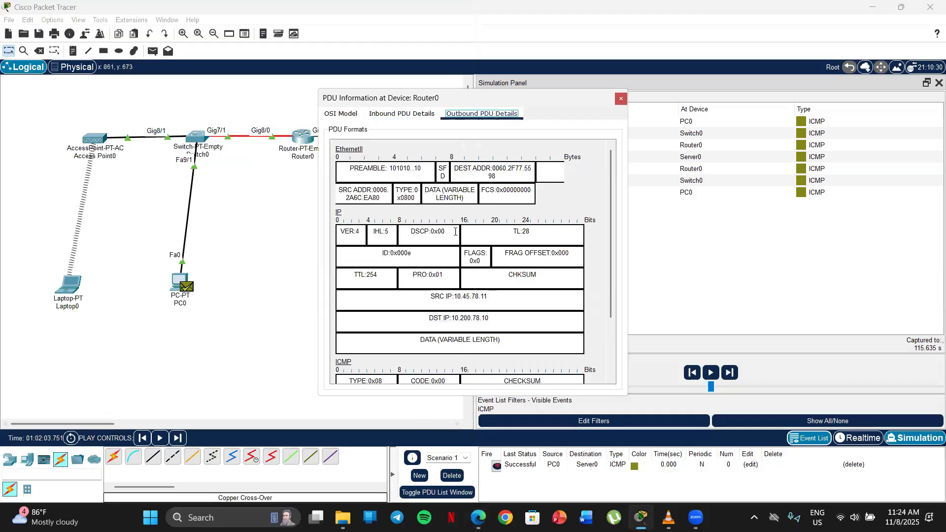
left_click(478, 517)
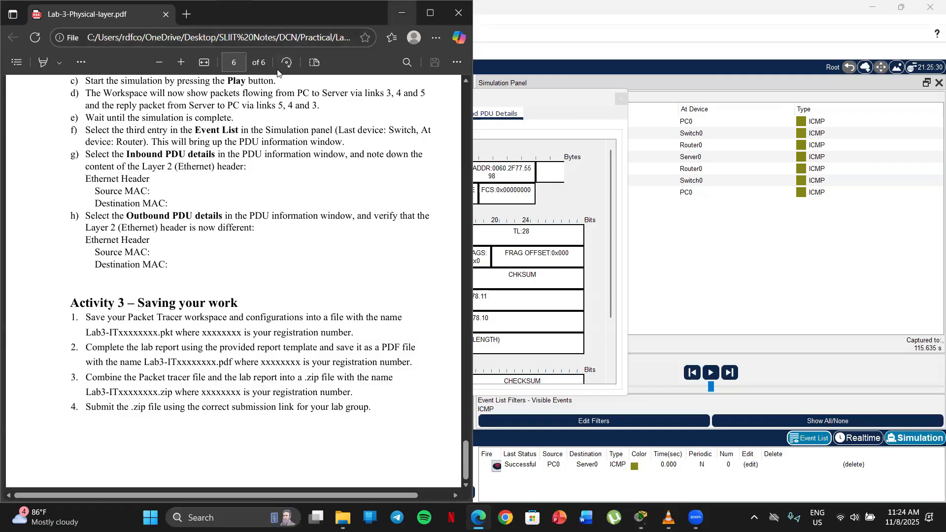
left_click(402, 14)
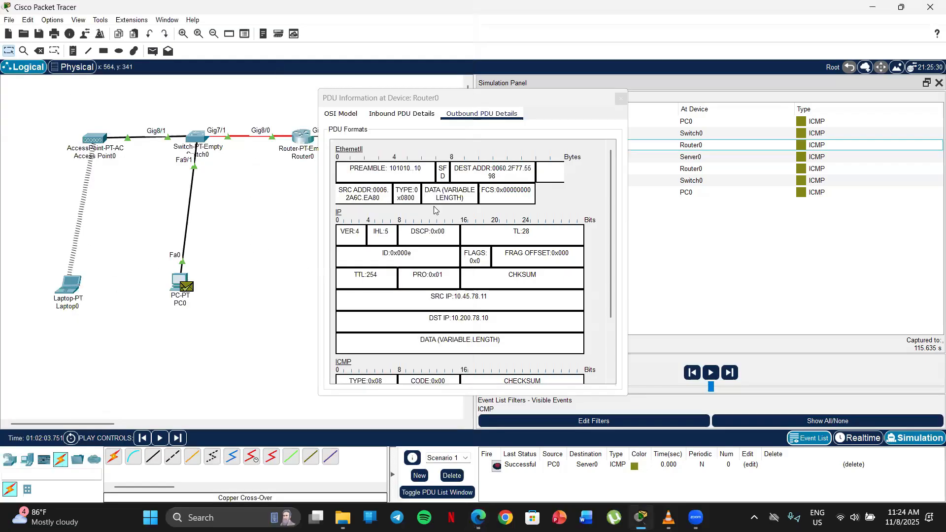
triple_click(500, 178)
left_click_drag(382, 203, 318, 189)
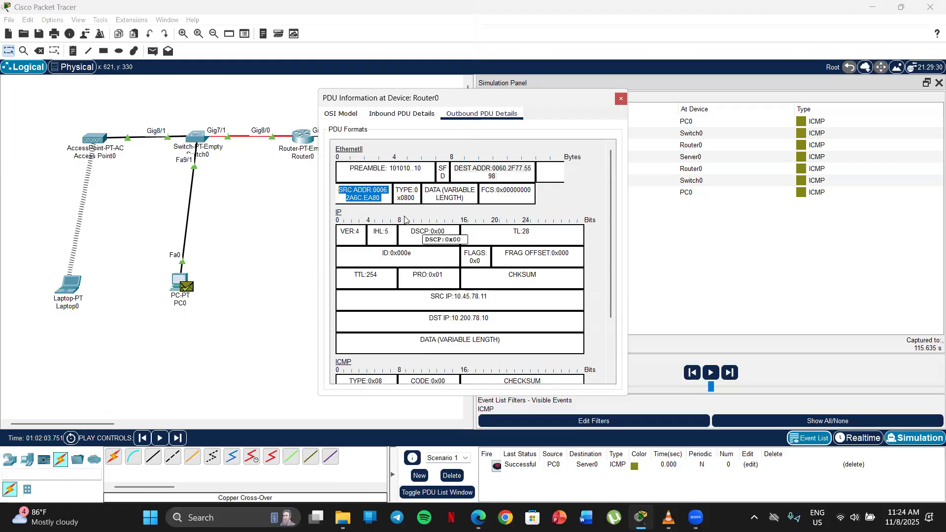
Compare the destination MAC address in Router0's inbound and outbound PDU details, highlighting it in each Ethernet header
left_click(402, 113)
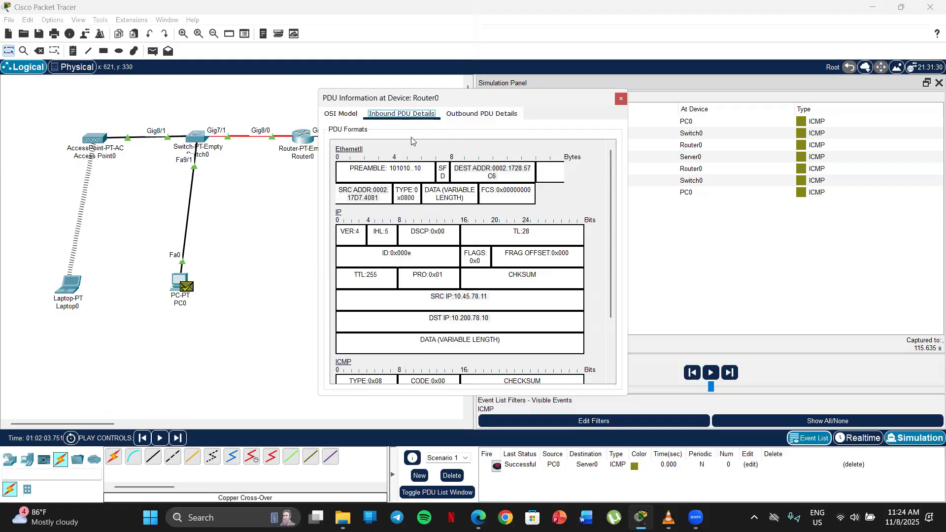
left_click_drag(504, 176, 440, 162)
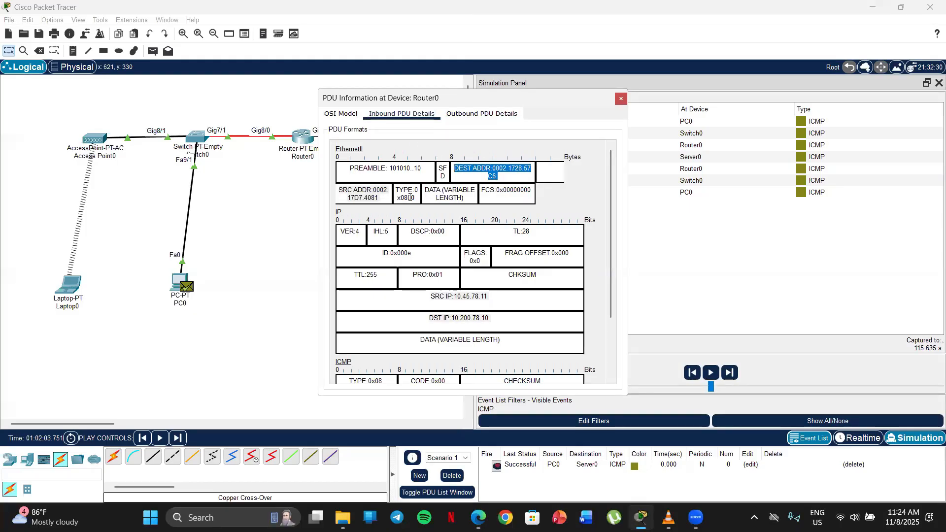
left_click(465, 116)
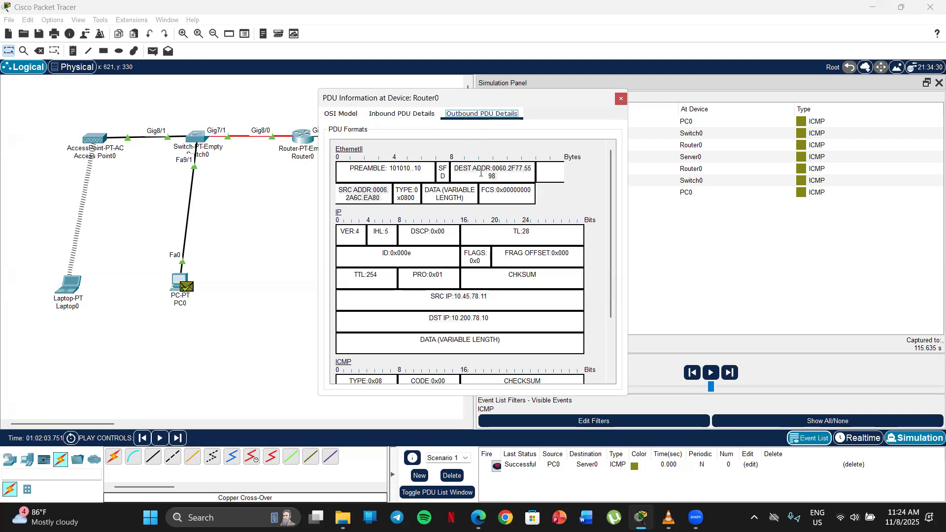
left_click_drag(501, 176, 448, 165)
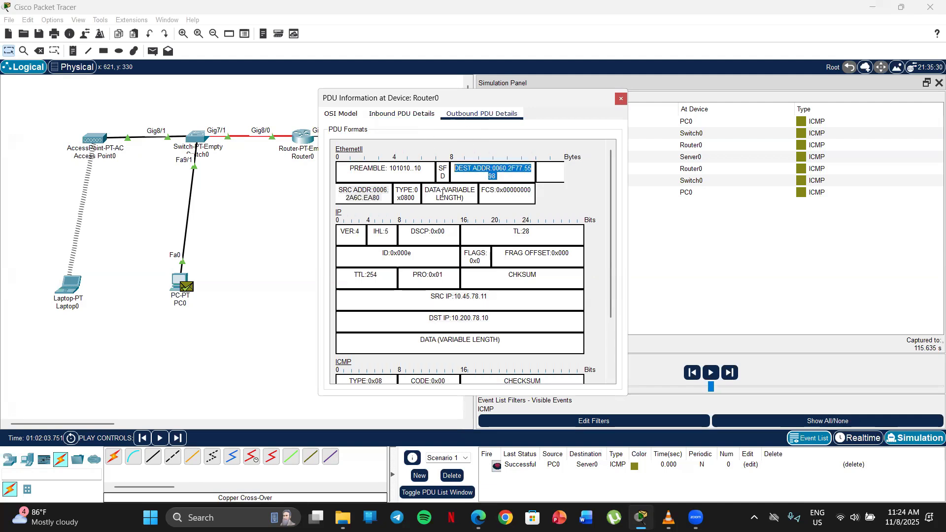
left_click(505, 181)
left_click(376, 116)
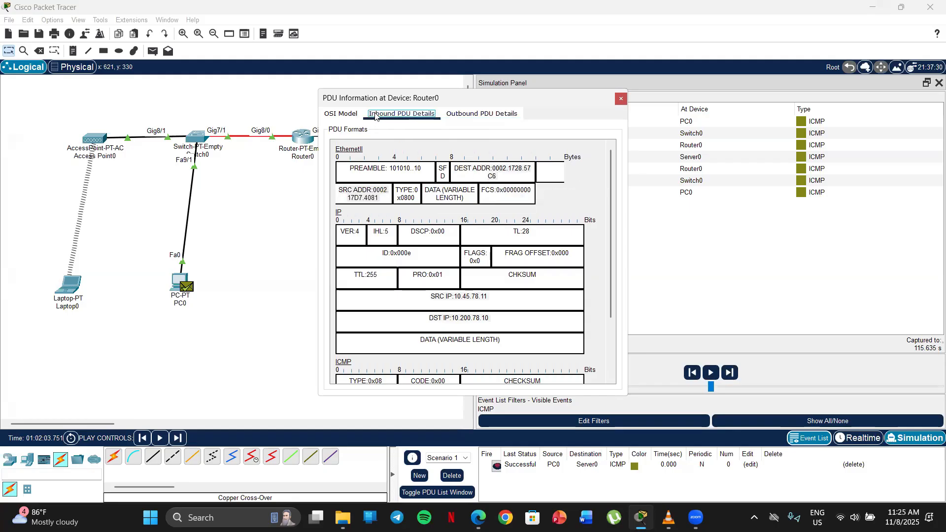
left_click_drag(499, 175, 450, 166)
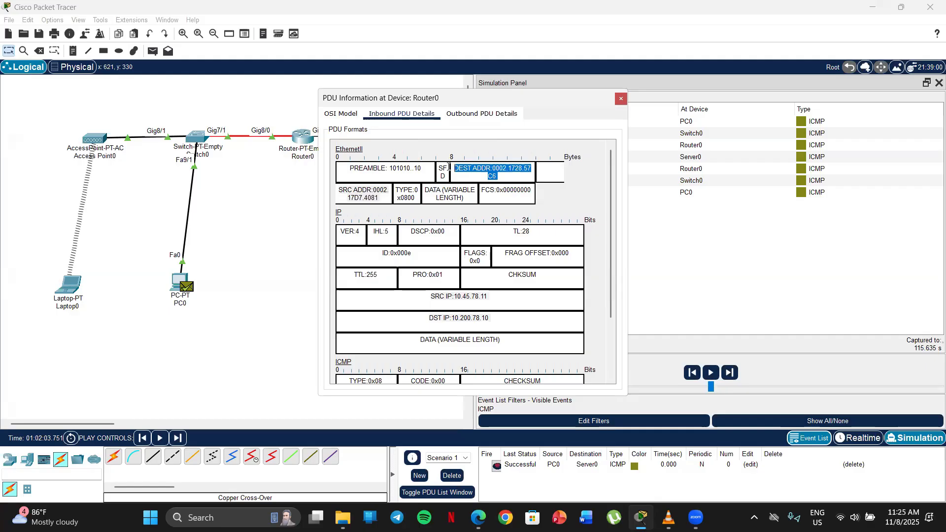
left_click(472, 118)
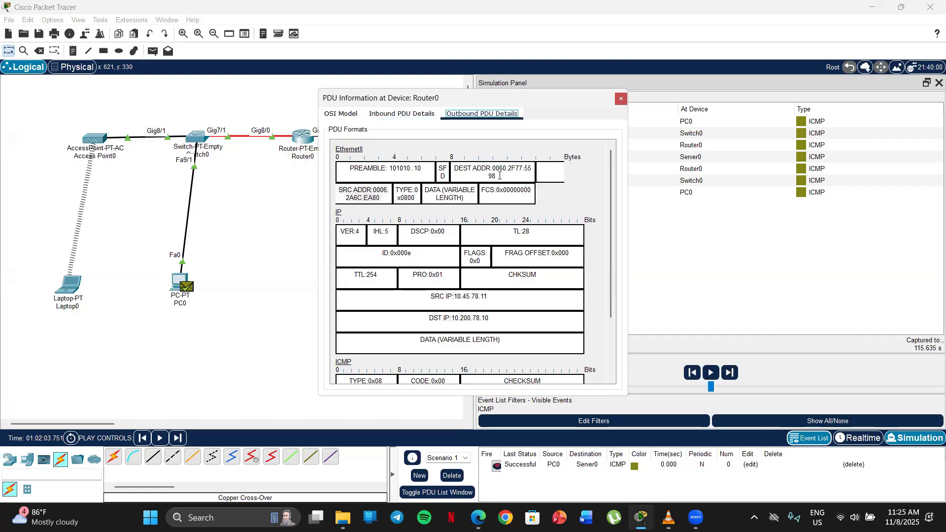
left_click_drag(500, 176, 443, 168)
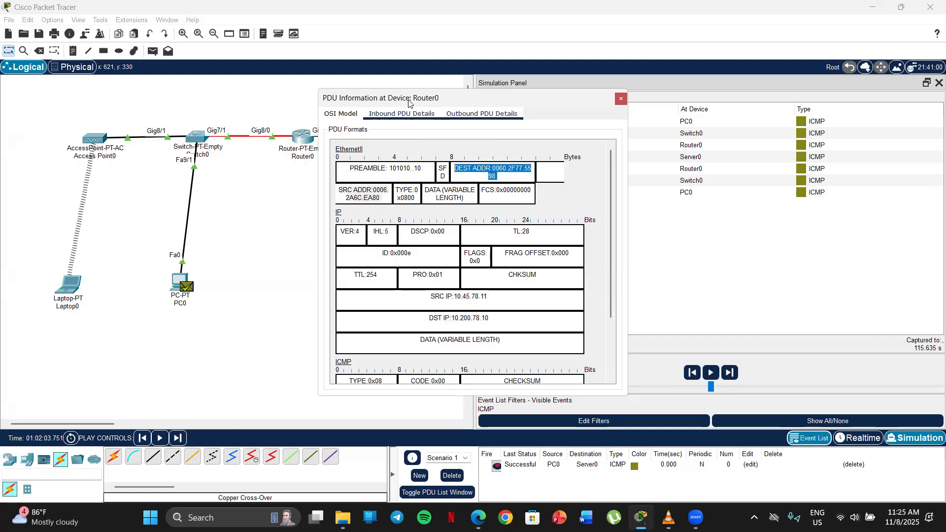
Compare the source MAC address in Router0's inbound and outbound PDU details, highlighting it in each Ethernet header
left_click(412, 119)
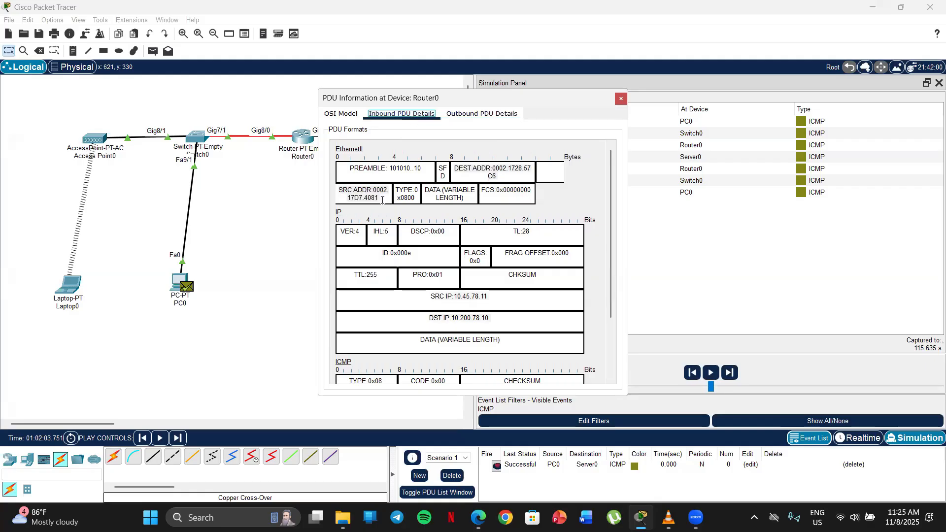
left_click_drag(382, 200, 311, 191)
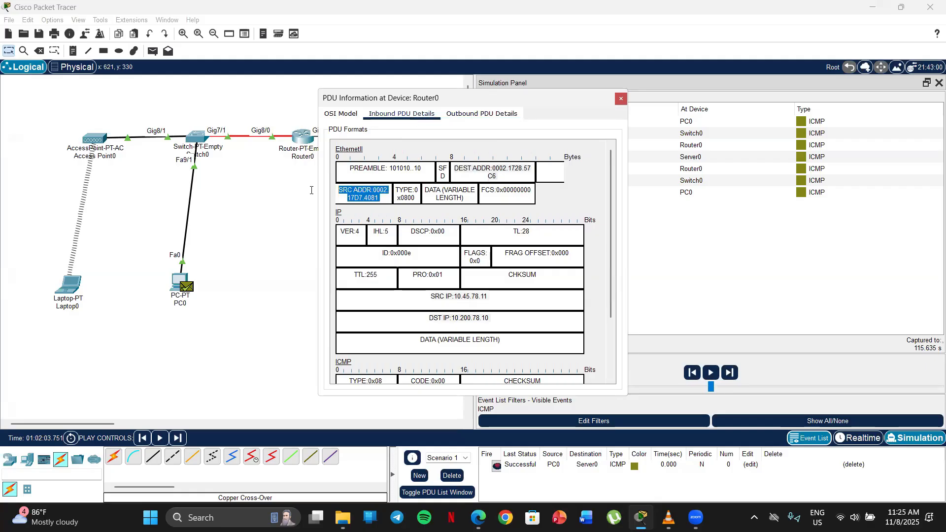
left_click(484, 119)
left_click_drag(382, 198, 318, 187)
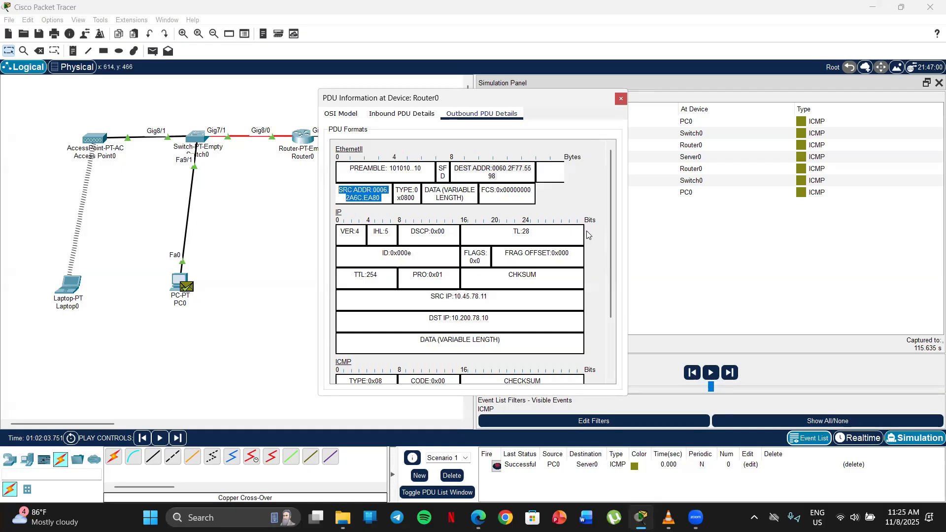
Match the MAC blanks of lab sheet item h with Router0's outbound destination and source addresses, and close the PDU information window
left_click(478, 517)
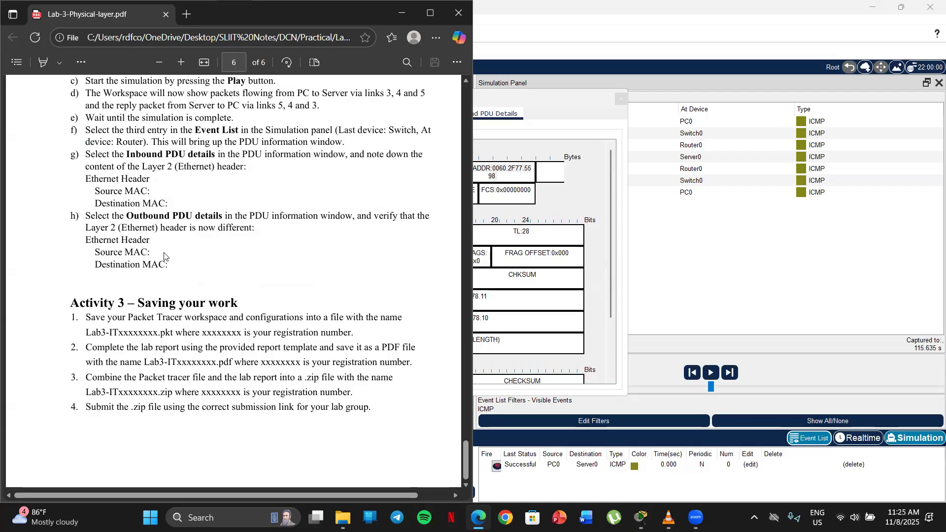
left_click_drag(151, 252, 79, 259)
left_click(403, 10)
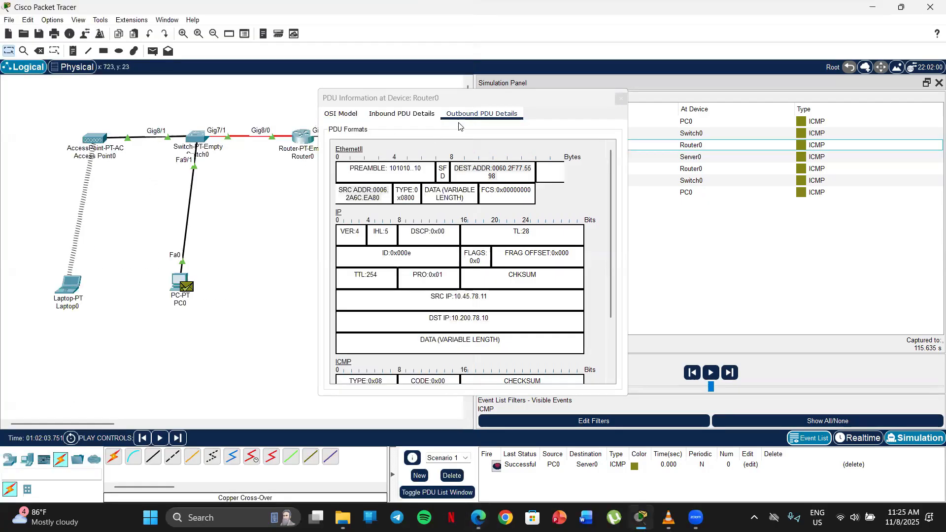
triple_click(461, 173)
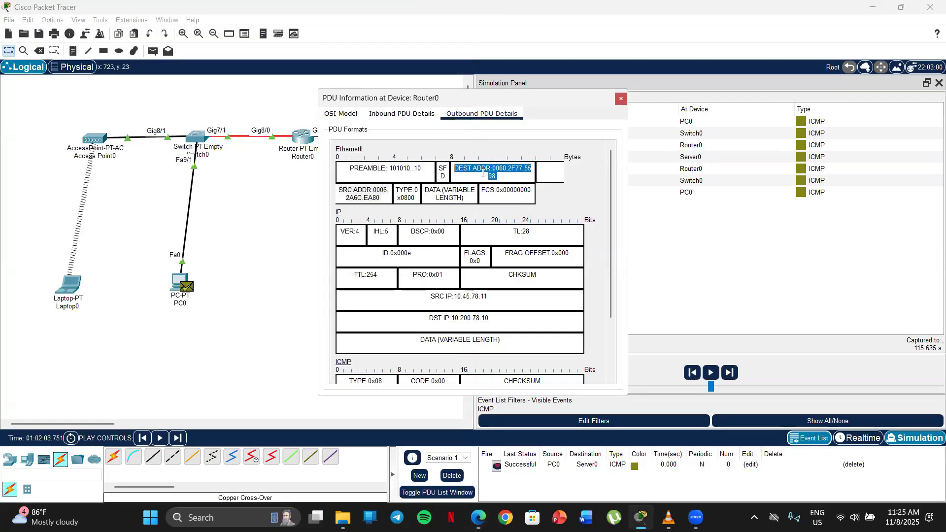
triple_click(383, 199)
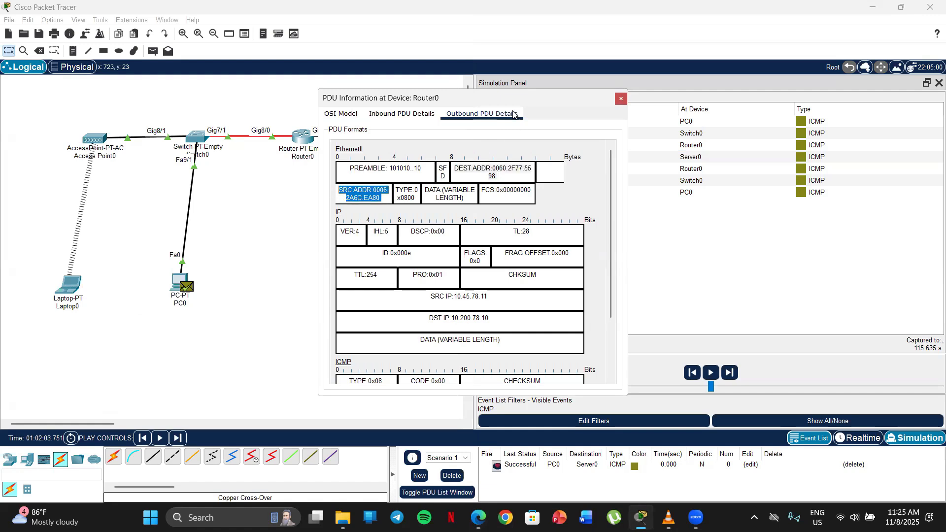
left_click(621, 98)
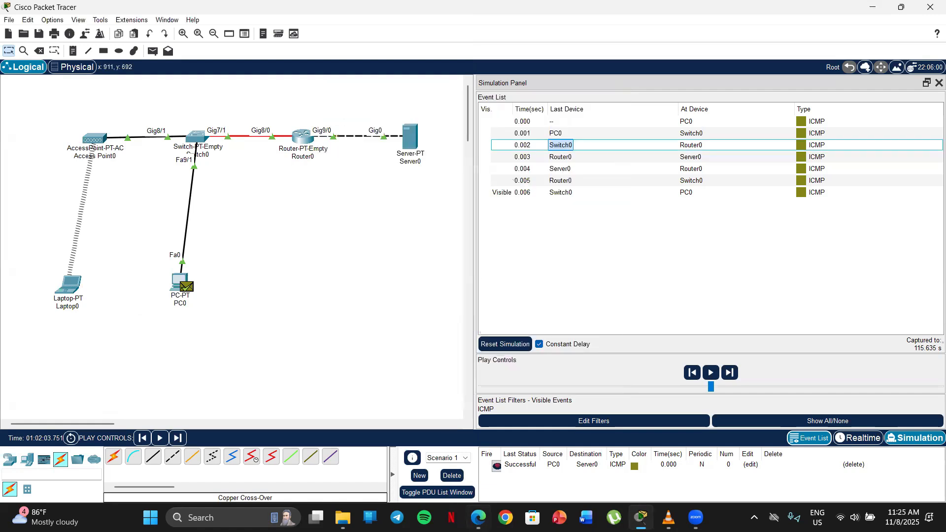
Highlight the Source MAC and Destination MAC blanks of lab sheet item h, and put the lab sheet away
left_click(478, 518)
left_click(156, 266)
left_click_drag(156, 266, 82, 262)
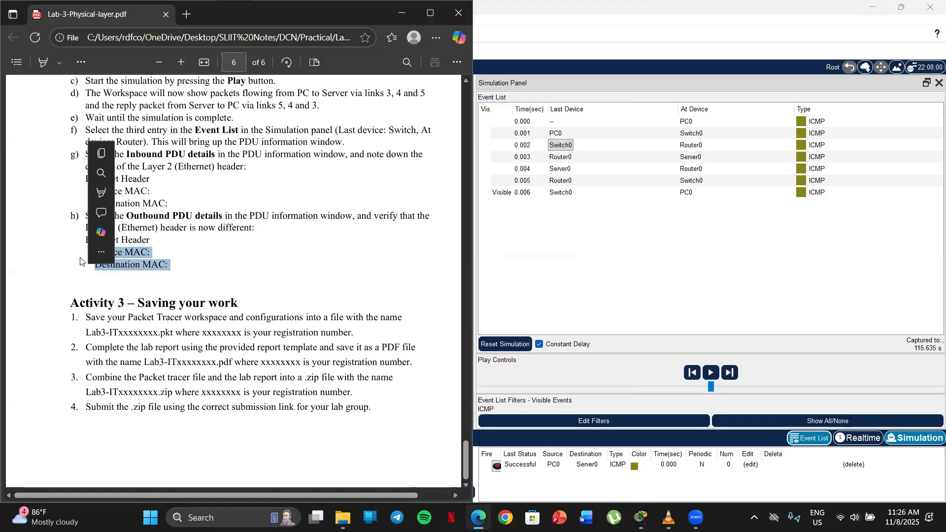
left_click(67, 270)
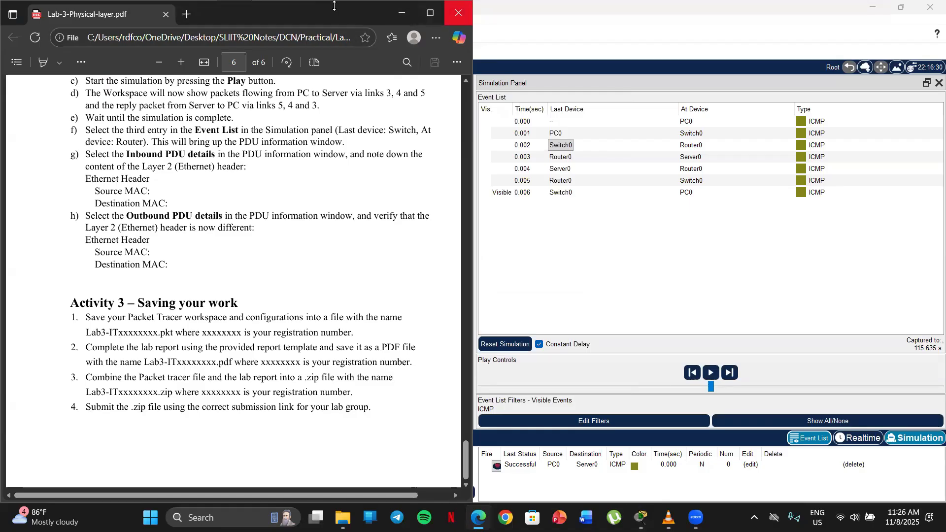
left_click(459, 13)
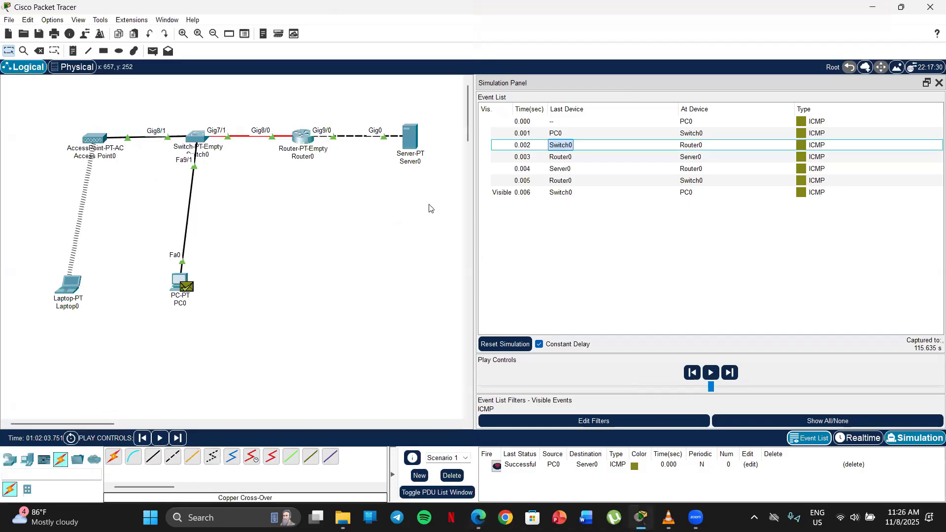
Save the workspace to the Desktop as dcnlab3, of type Cisco Packet Tracer Activity File (*.pkt)
left_click_drag(476, 215, 483, 215)
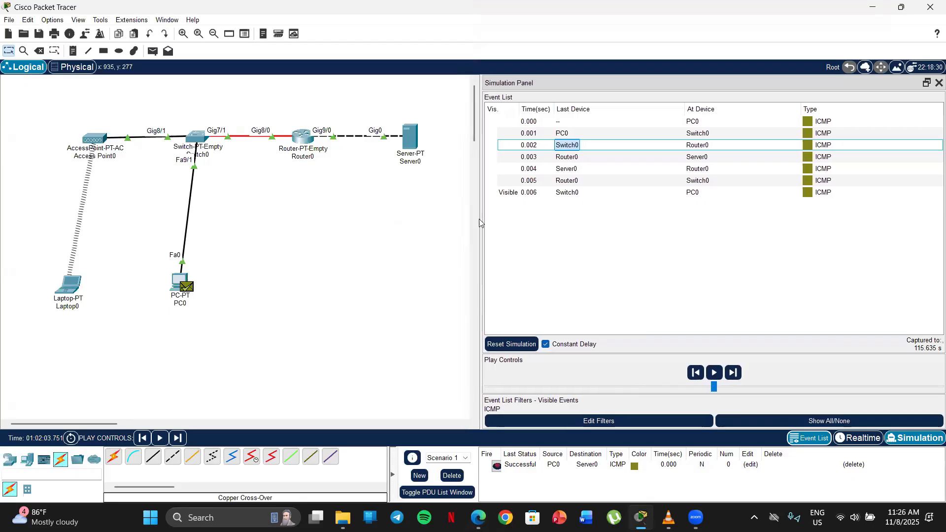
left_click(10, 20)
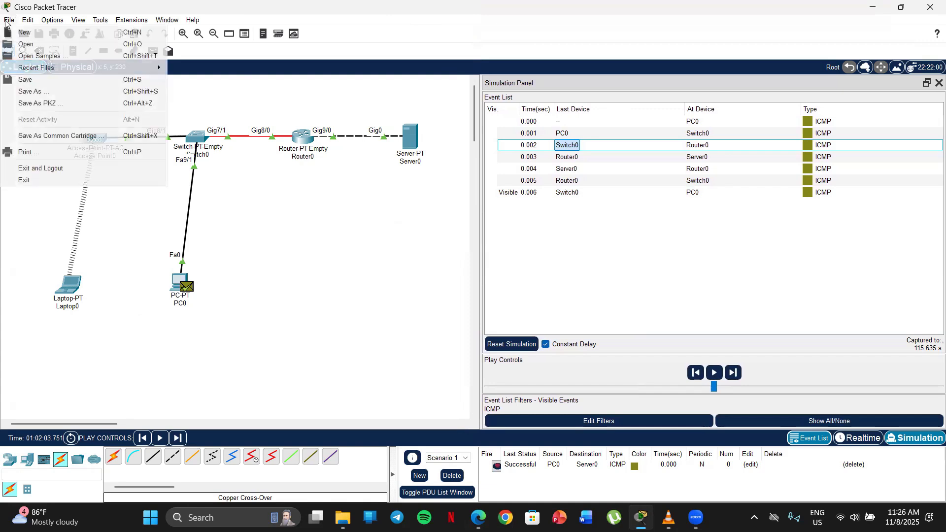
left_click(30, 91)
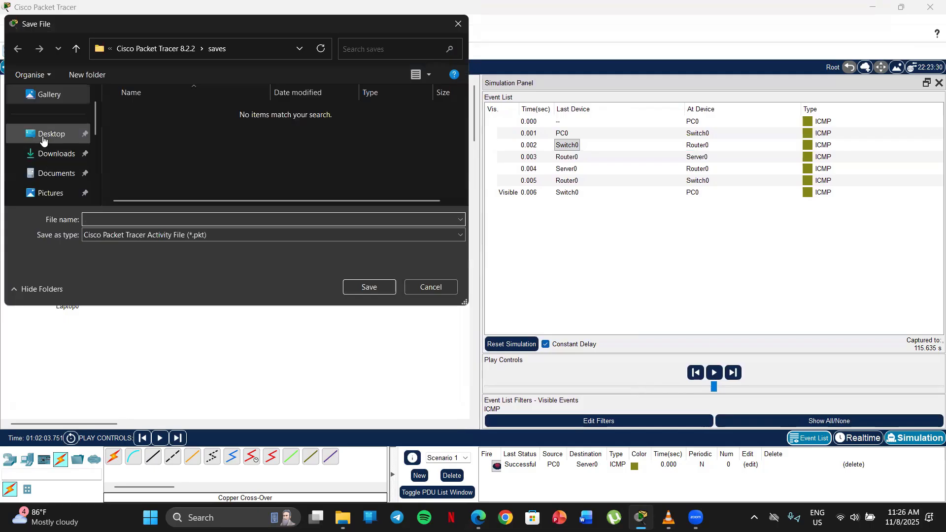
left_click(43, 140)
left_click(138, 221)
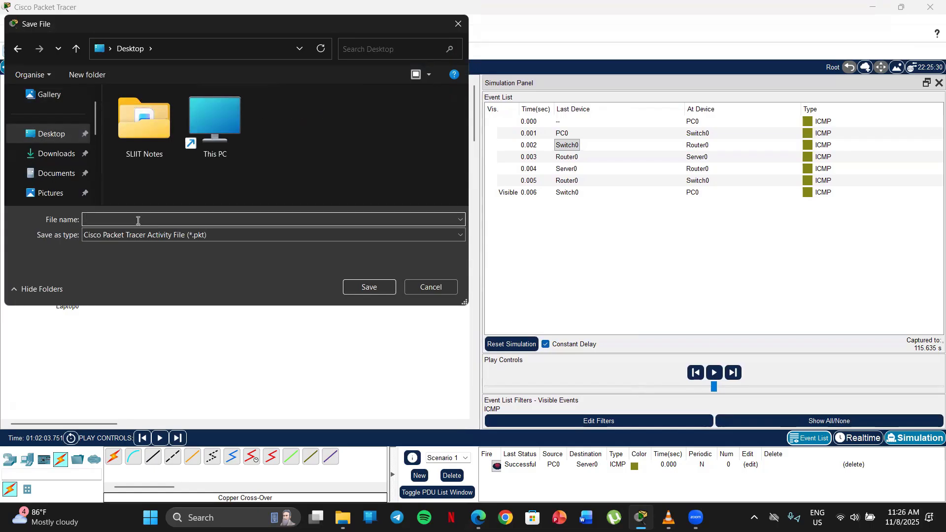
type("dcnlab3")
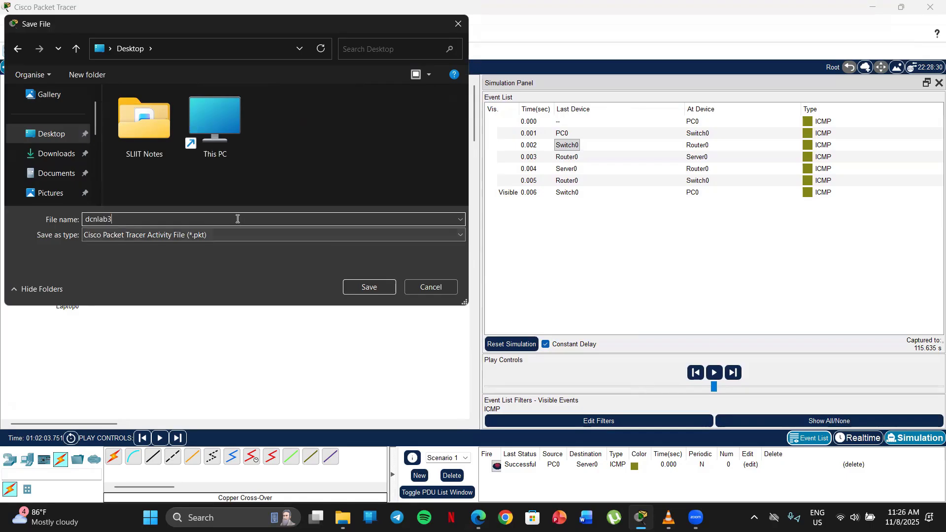
left_click(204, 235)
left_click(208, 246)
double_click(158, 220)
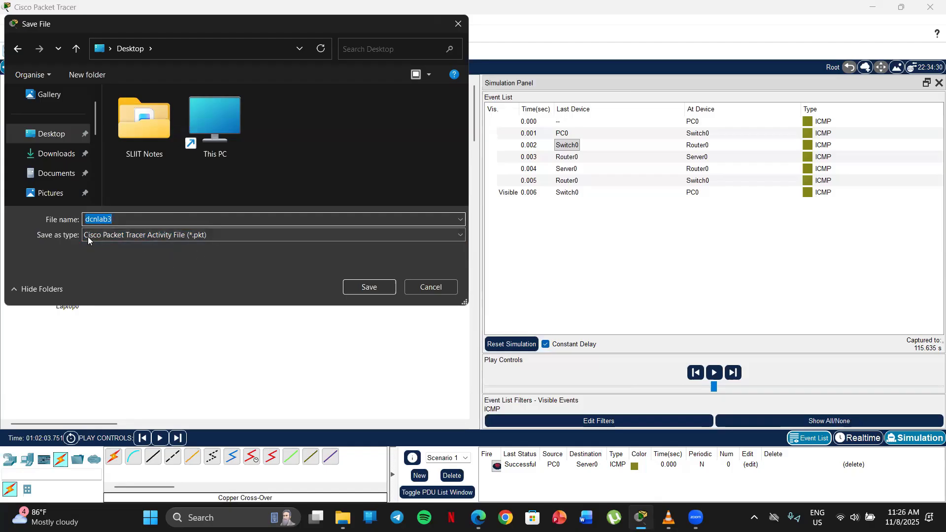
left_click(151, 218)
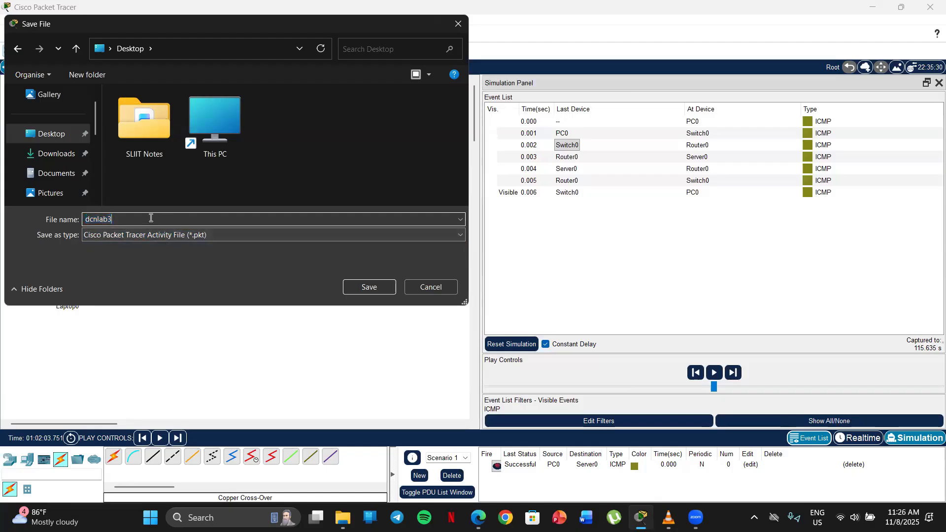
left_click(369, 287)
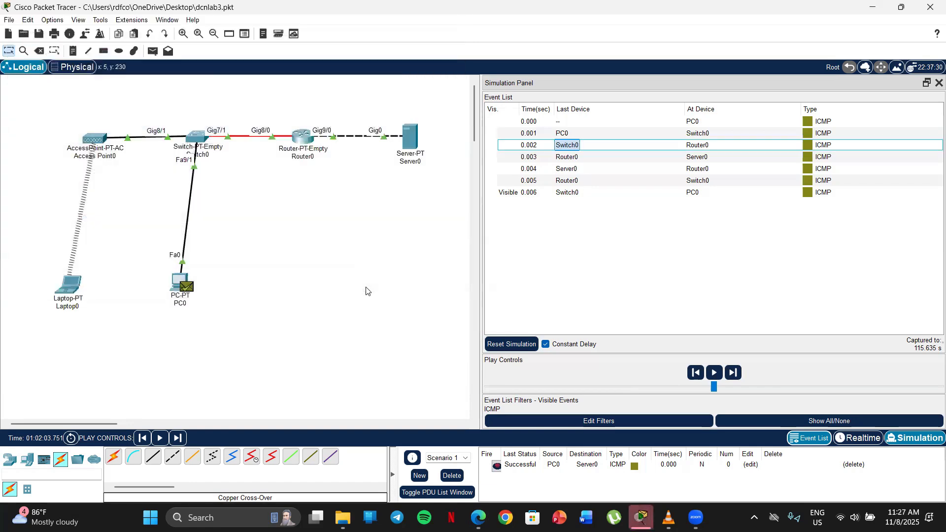
Show the Windows desktop and move the dcnlab3 file icon into the first row, apart from the other icons
left_click(901, 7)
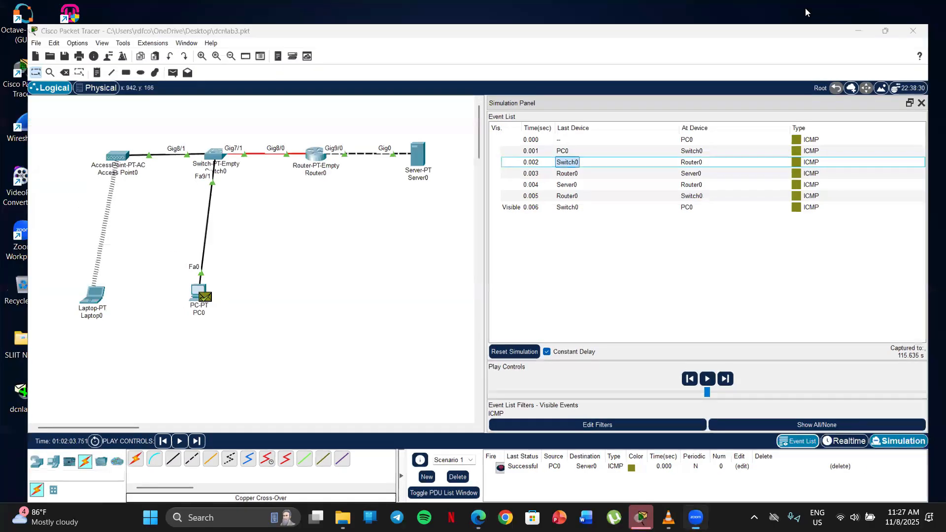
key("super+d")
left_click_drag(22, 394, 157, 14)
right_click(289, 35)
right_click(315, 88)
left_click(330, 139)
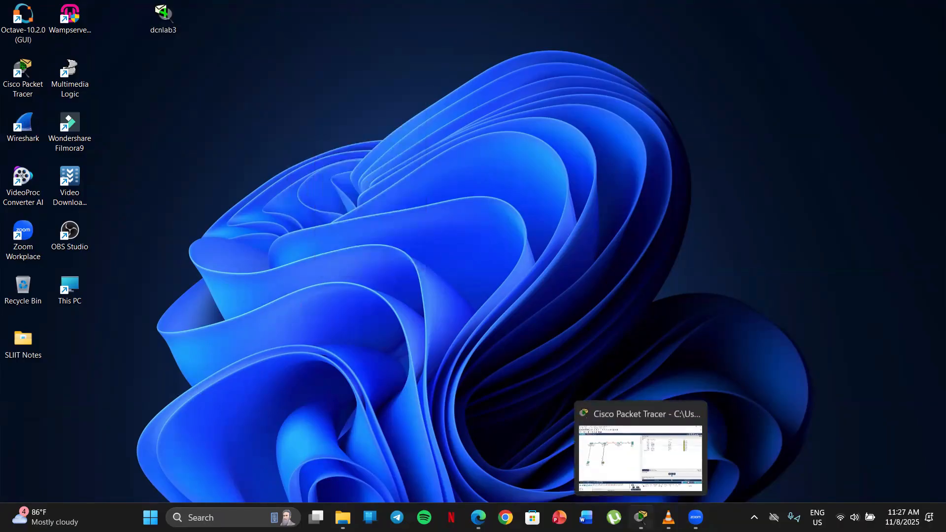
Return to Packet Tracer, bring up the Lab 3 sheet and review Activity 1's network diagram and the 1.1 device table
left_click(640, 517)
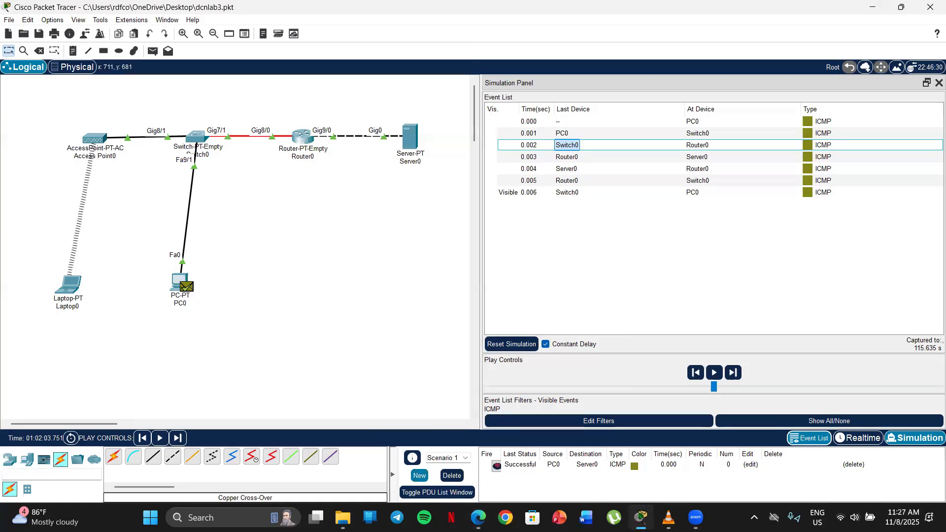
left_click(477, 518)
scroll(321, 209, "up", 20)
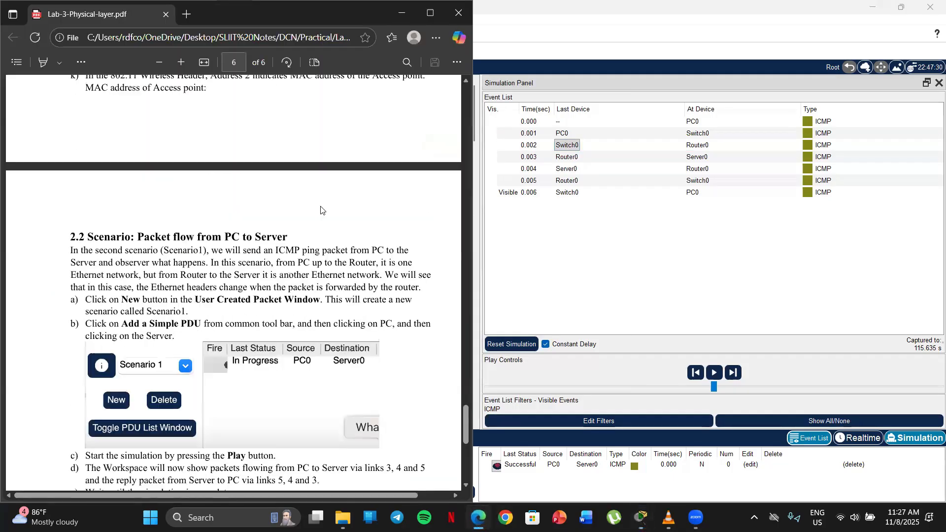
left_click_drag(465, 318, 468, 117)
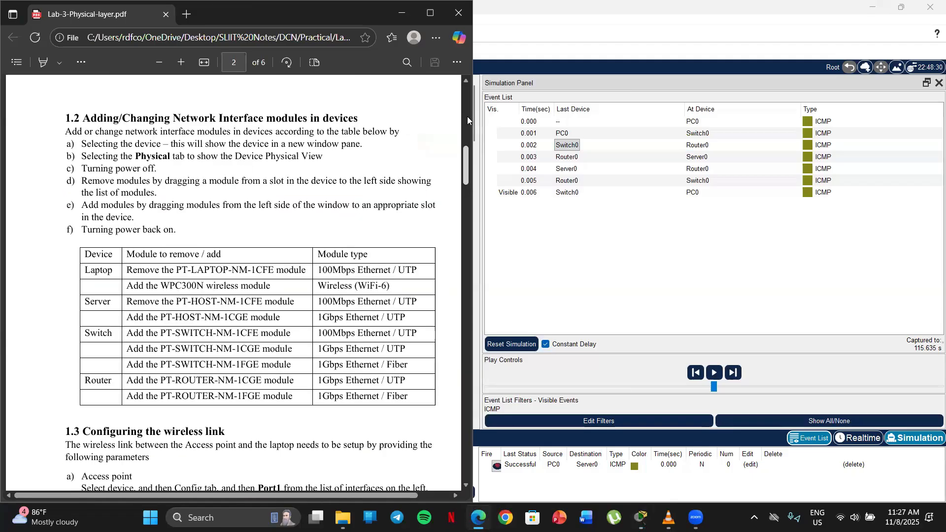
scroll(347, 257, "up", 11)
scroll(294, 257, "down", 4)
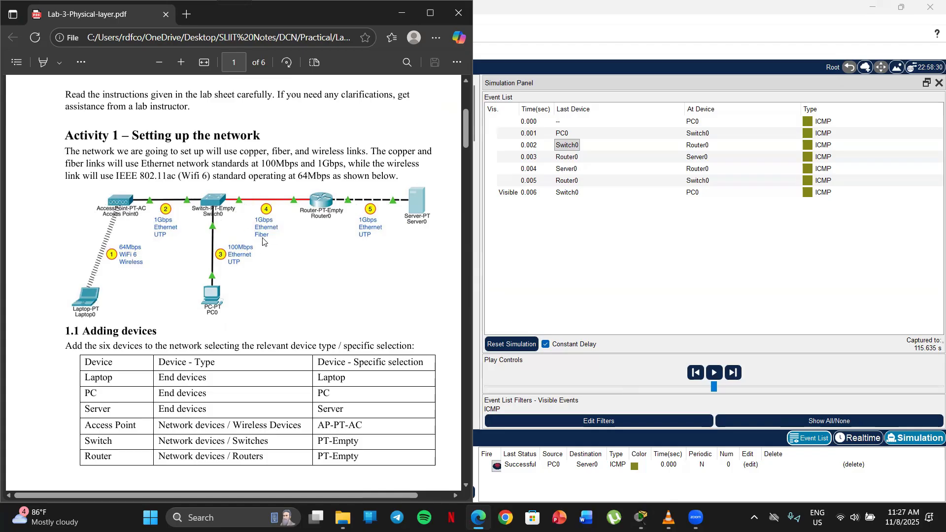
scroll(244, 246, "down", 1)
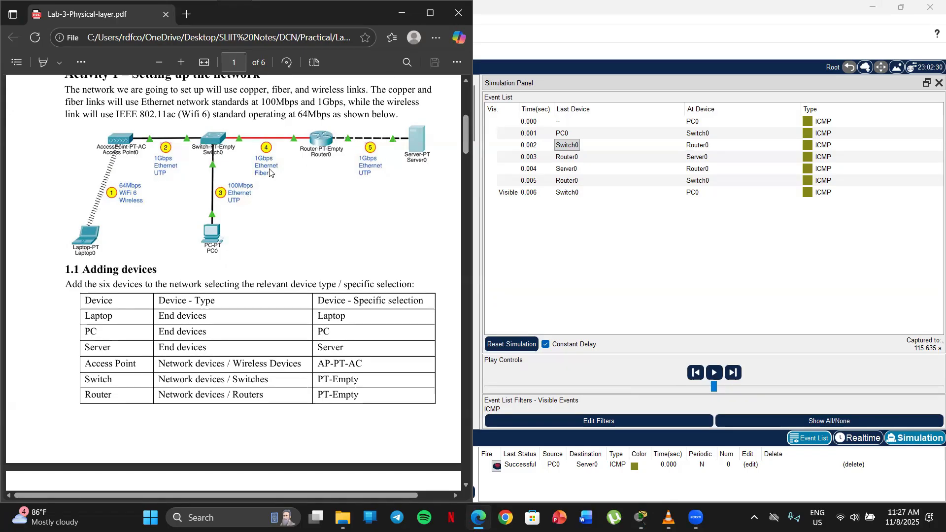
Review lab sheet sections 1.2 and 1.3 on interface modules and wireless settings, and check the laptop's wireless link in the workspace
scroll(235, 217, "down", 9)
scroll(212, 222, "down", 2)
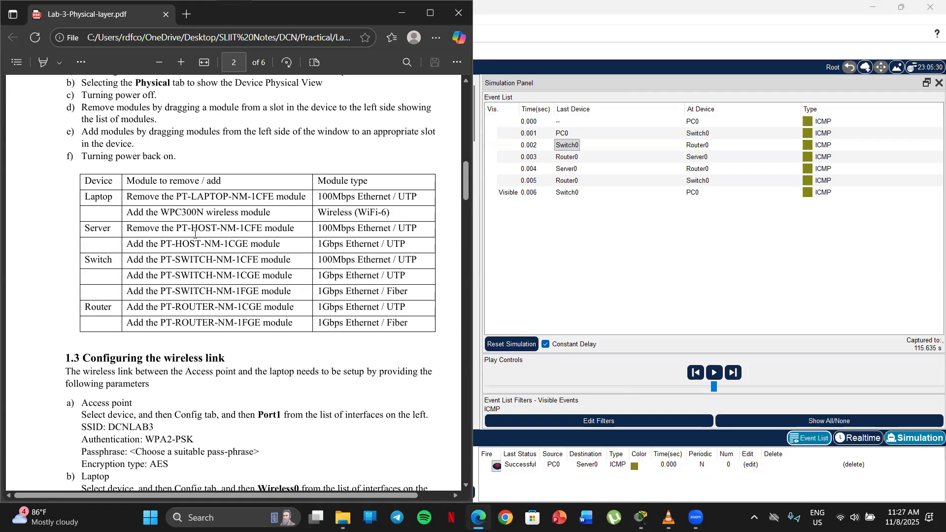
scroll(251, 204, "down", 4)
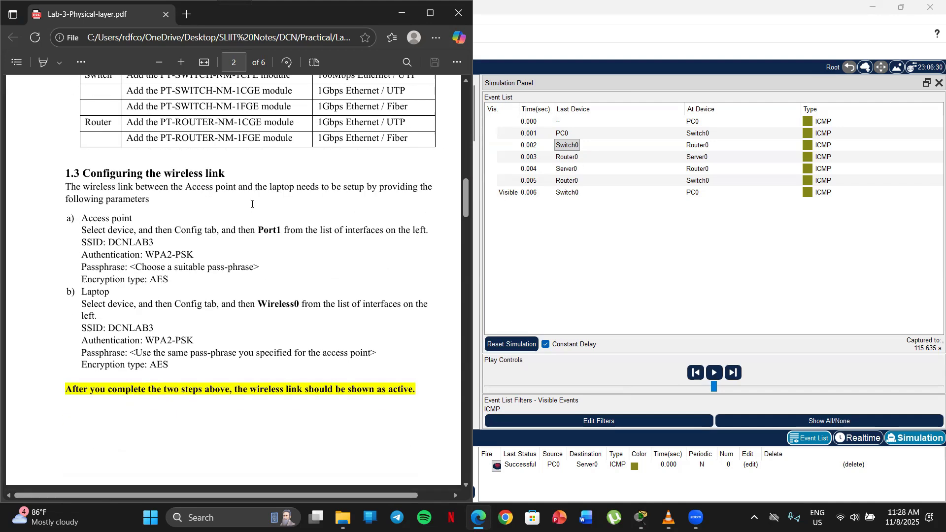
scroll(198, 246, "down", 1)
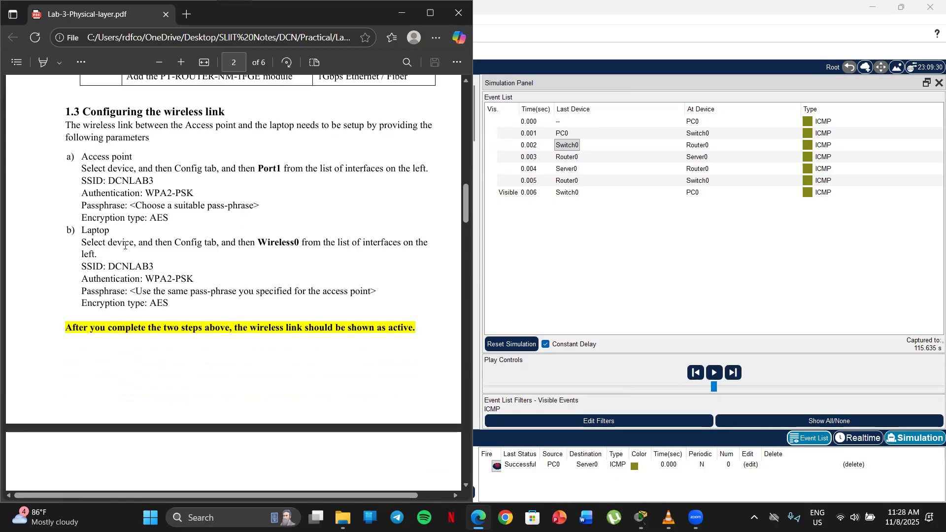
scroll(315, 187, "down", 3)
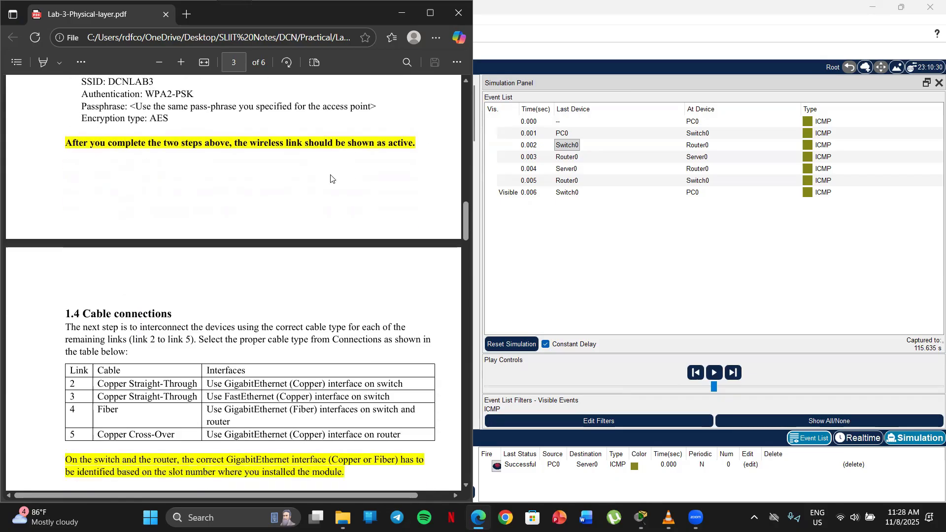
left_click(405, 4)
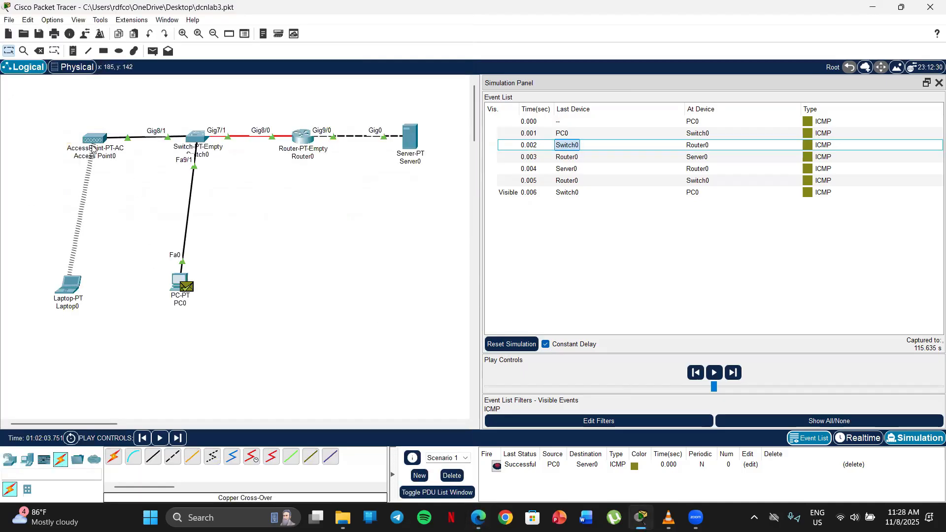
Reopen the lab sheet and review sections 1.4 to 1.7 on cabling, enabling links, IP addressing and connectivity checks
left_click(477, 517)
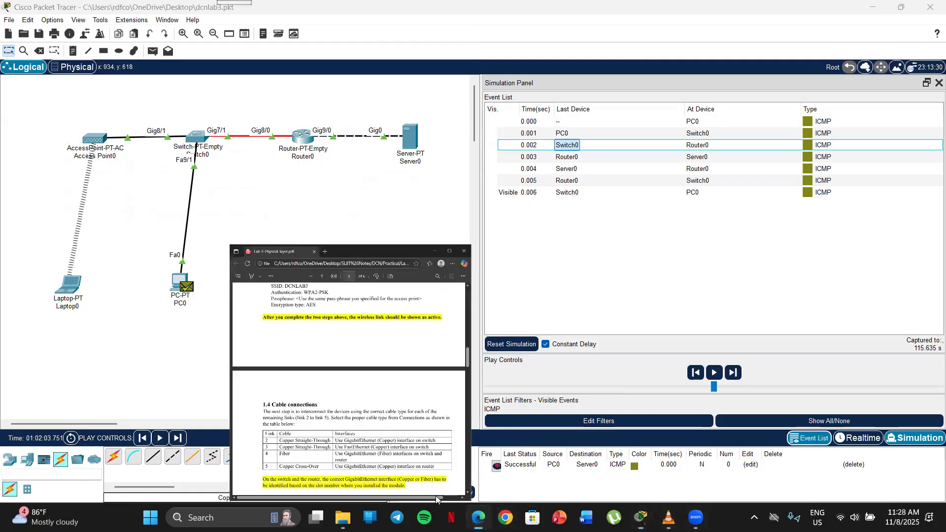
scroll(265, 176, "down", 5)
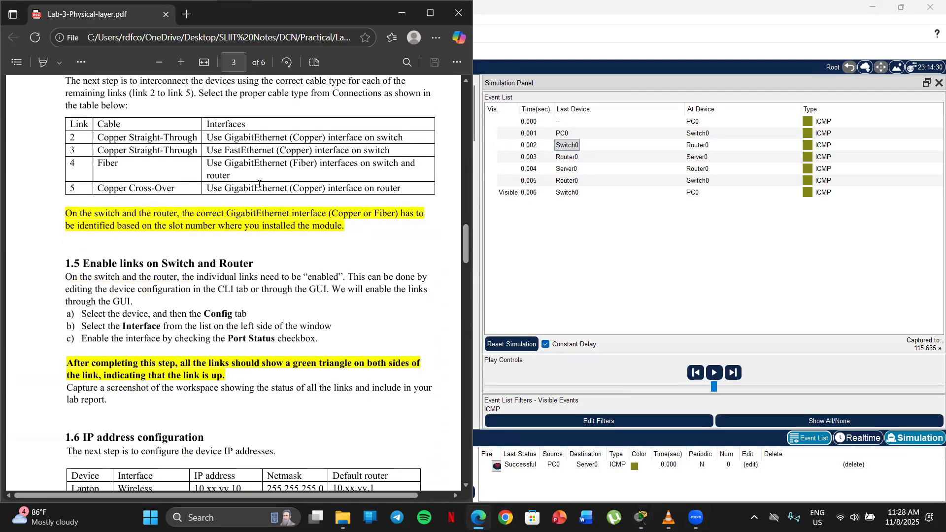
scroll(202, 226, "up", 1)
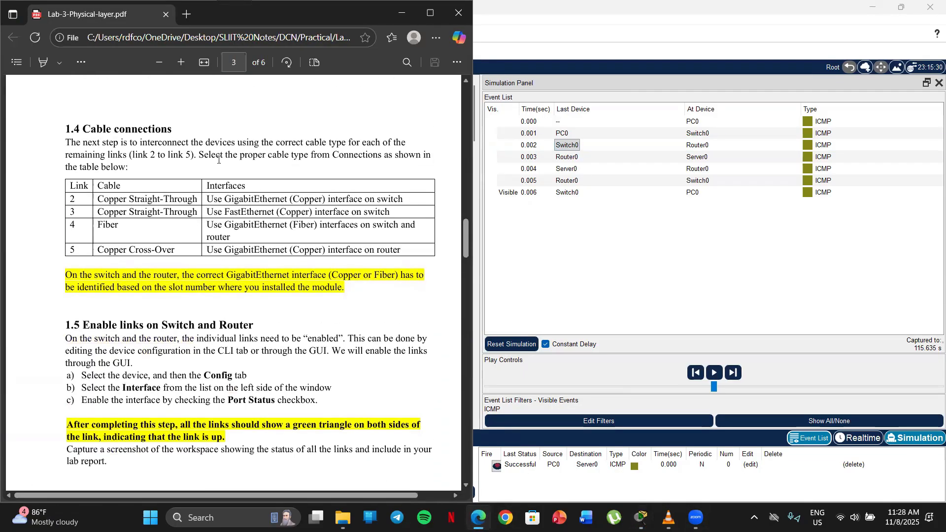
scroll(232, 230, "down", 6)
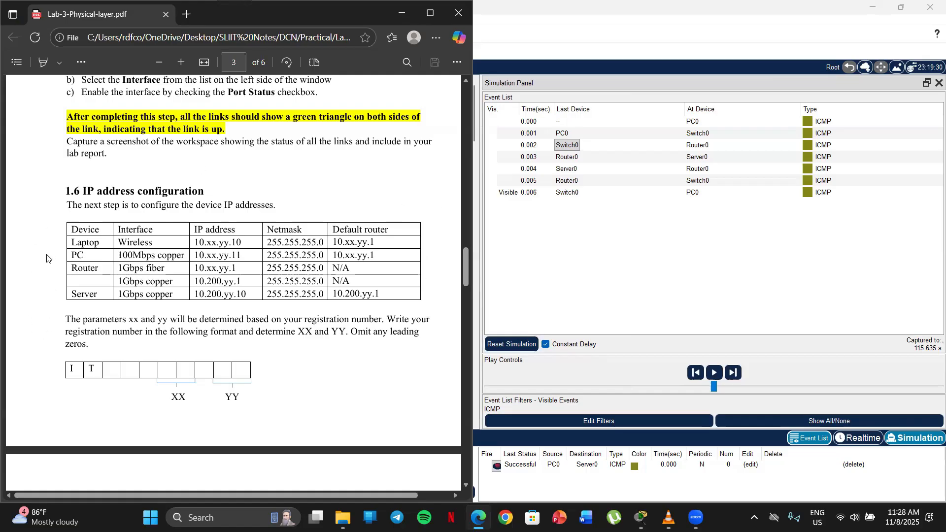
scroll(46, 258, "down", 6)
scroll(33, 235, "down", 1)
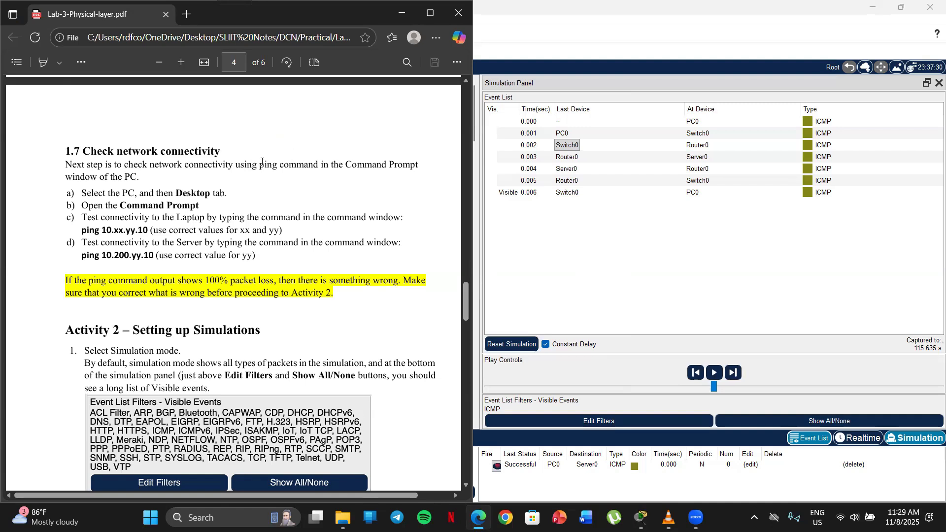
Review the Activity 2 simulation setup instructions on ICMP event filtering and the Buffer Filtered Events Only preference
scroll(197, 182, "down", 5)
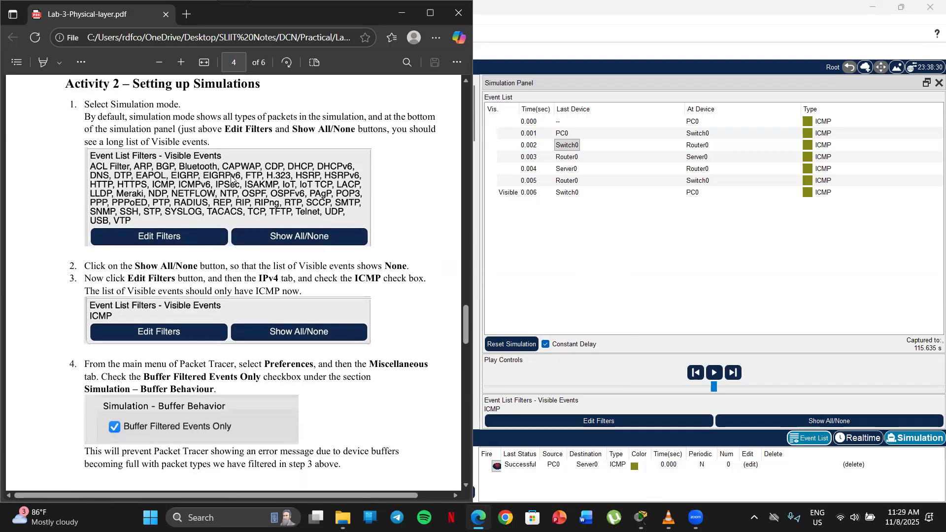
scroll(232, 180, "up", 1)
scroll(152, 171, "down", 1)
scroll(265, 197, "down", 2)
scroll(265, 197, "down", 3)
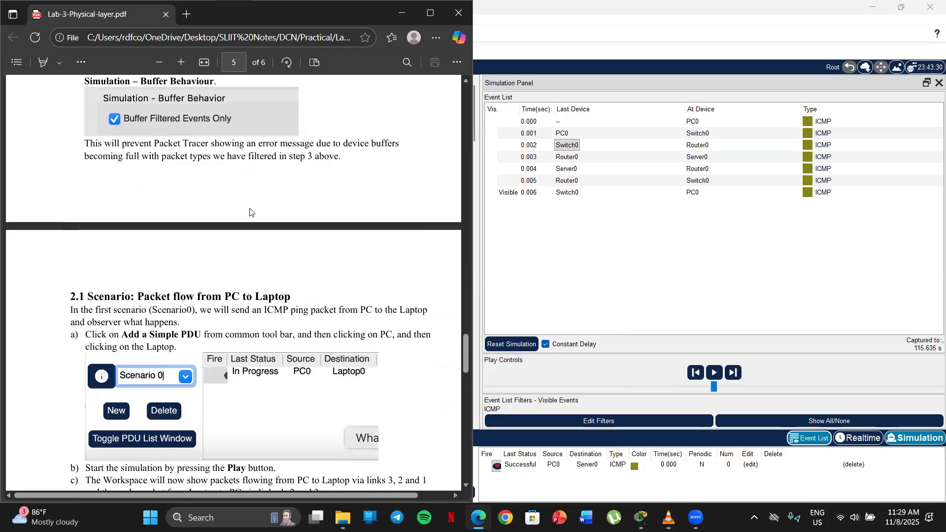
Review packet flow scenarios 2.1 and 2.2 and the Activity 3 saving instructions, and put the lab sheet away
scroll(236, 202, "down", 5)
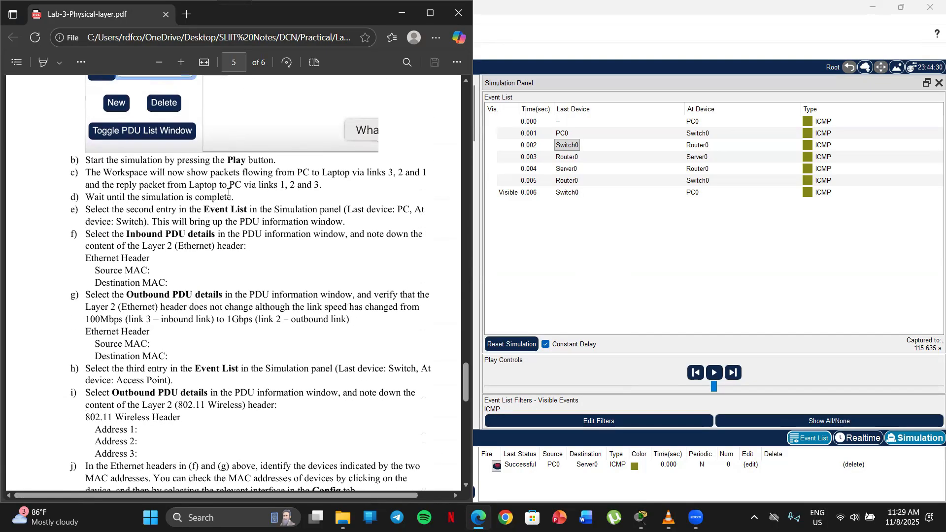
scroll(228, 193, "down", 1)
scroll(228, 192, "up", 1)
scroll(293, 266, "down", 12)
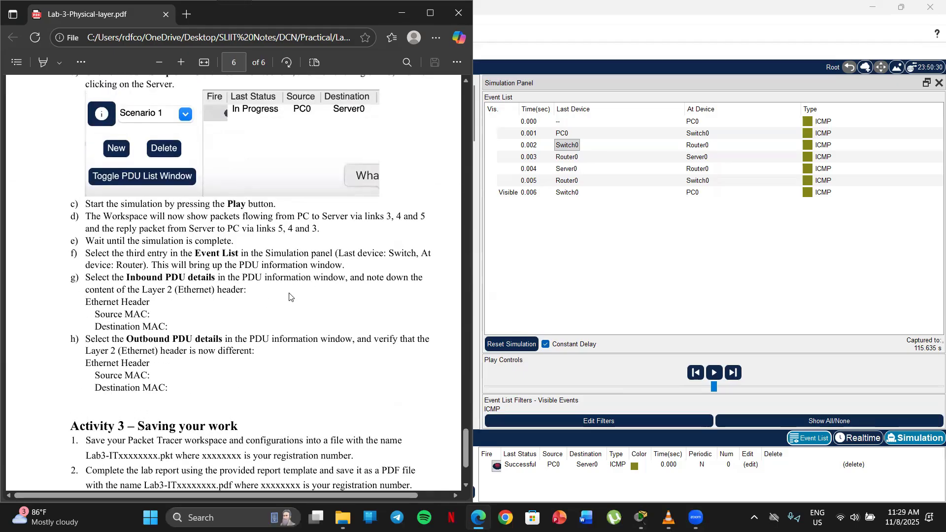
scroll(289, 295, "down", 2)
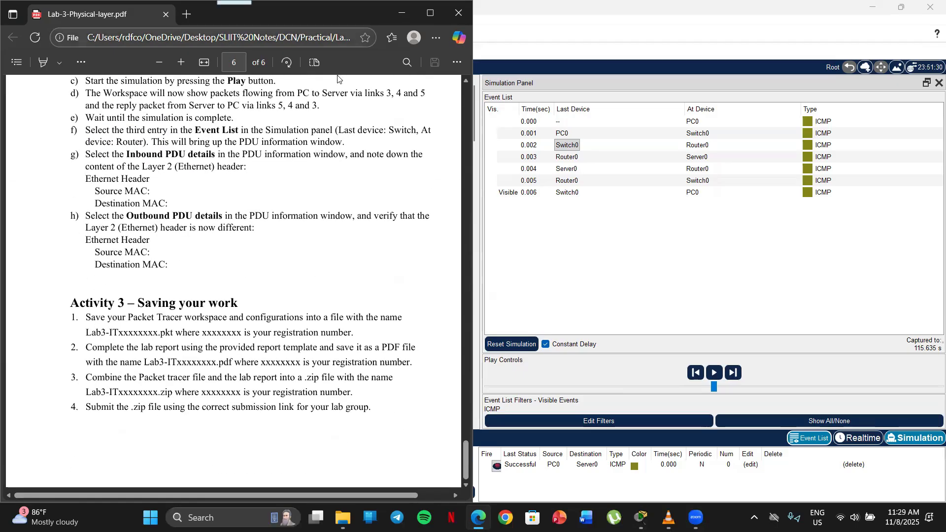
left_click(402, 14)
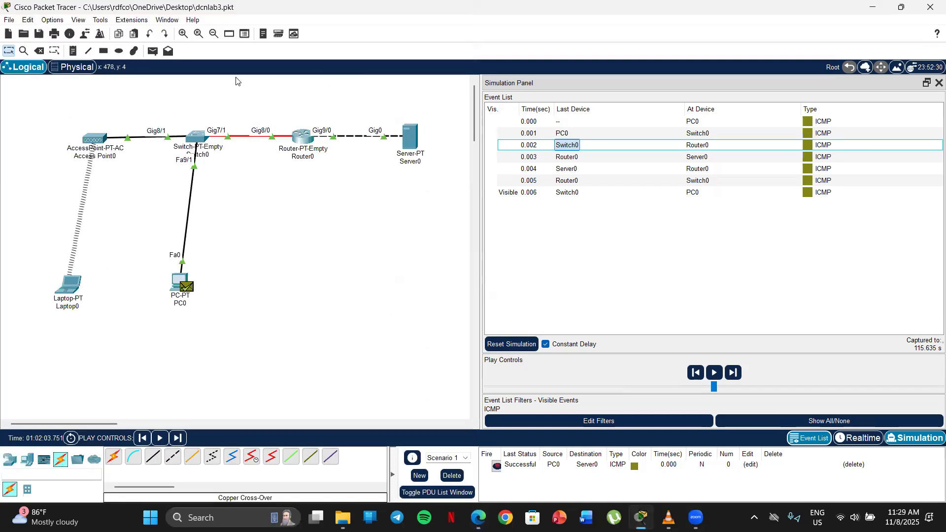